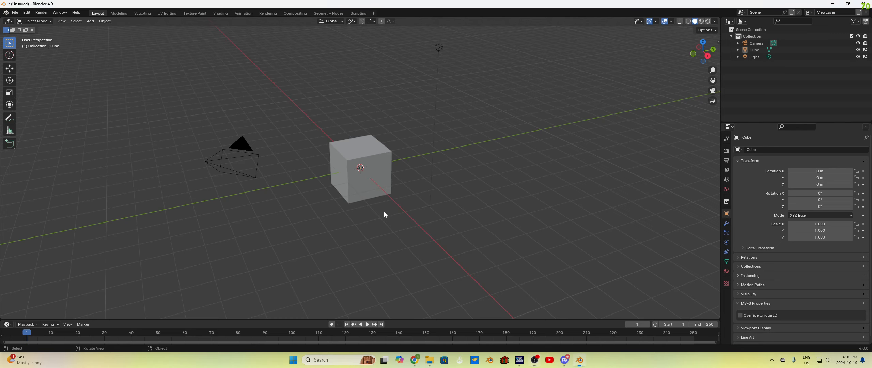
Delete the default light and camera from the scene
{"action": "scroll", "coordinate": [388, 256], "scroll_direction": "down", "scroll_amount": 3}
{"action": "scroll", "coordinate": [389, 256], "scroll_direction": "up", "scroll_amount": 2}
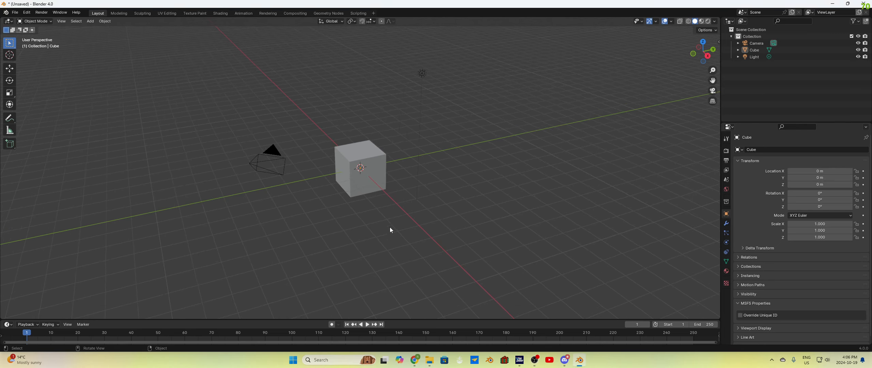
{"action": "left_click", "coordinate": [416, 138]}
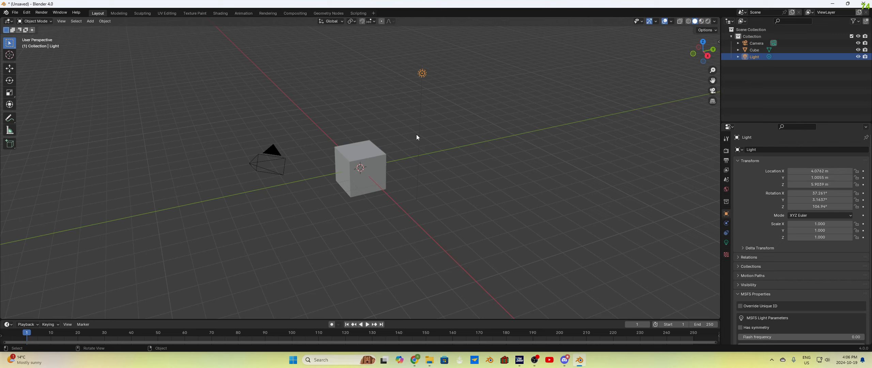
{"action": "key", "text": "Delete"}
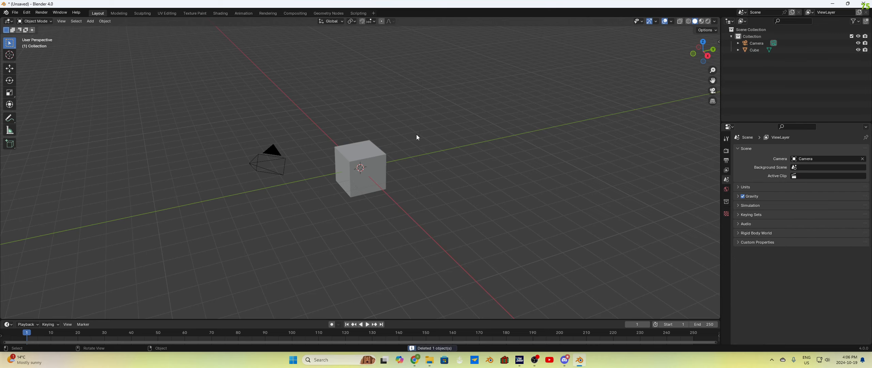
{"action": "left_click", "coordinate": [289, 165]}
{"action": "key", "text": "Delete"}
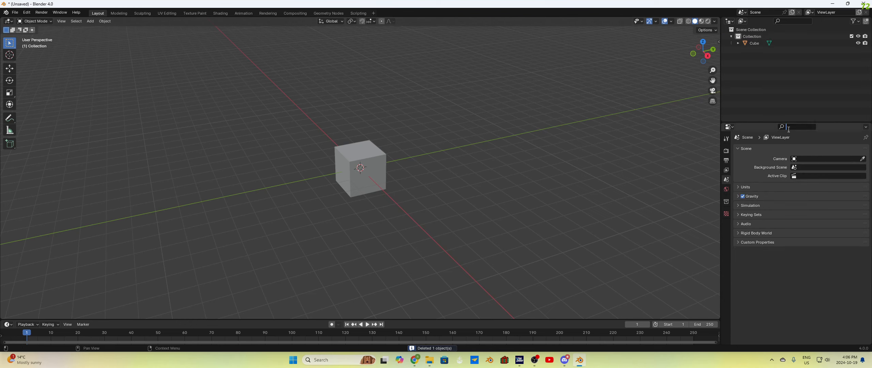
Find the scene's unit settings and set the unit system to Imperial with length in inches
{"action": "type", "text": "unit"}
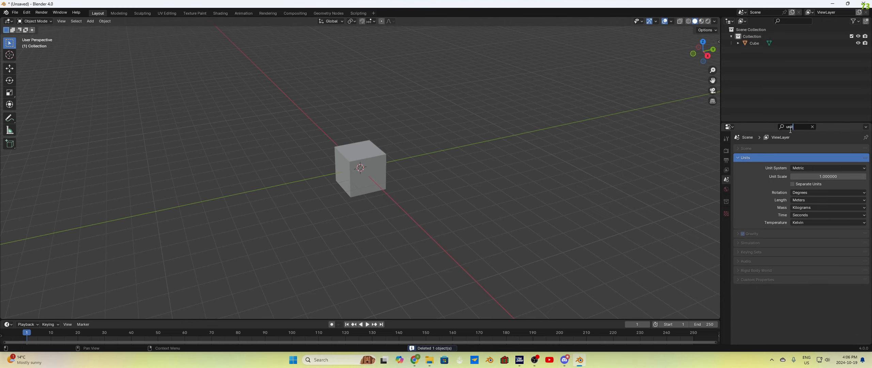
{"action": "left_click", "coordinate": [809, 168]}
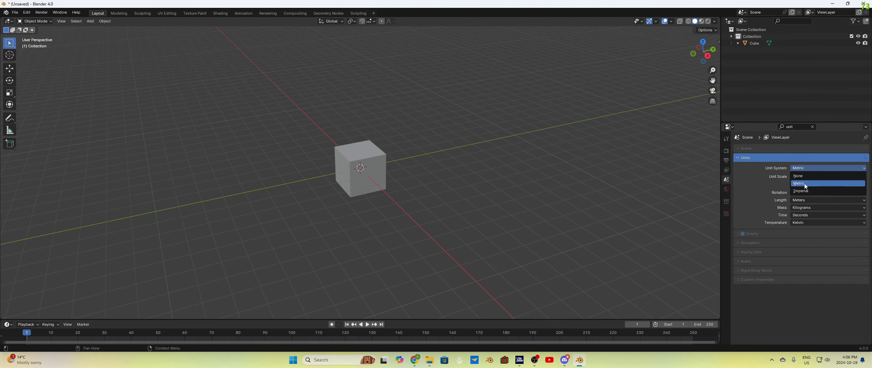
{"action": "left_click", "coordinate": [803, 189]}
{"action": "left_click", "coordinate": [804, 200]}
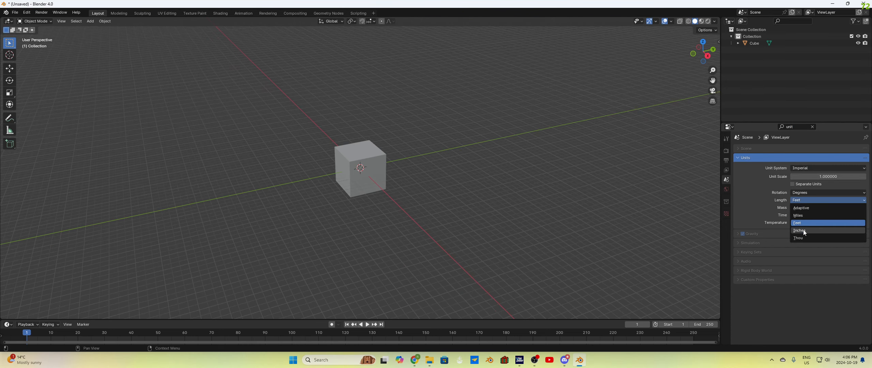
{"action": "left_click", "coordinate": [803, 230]}
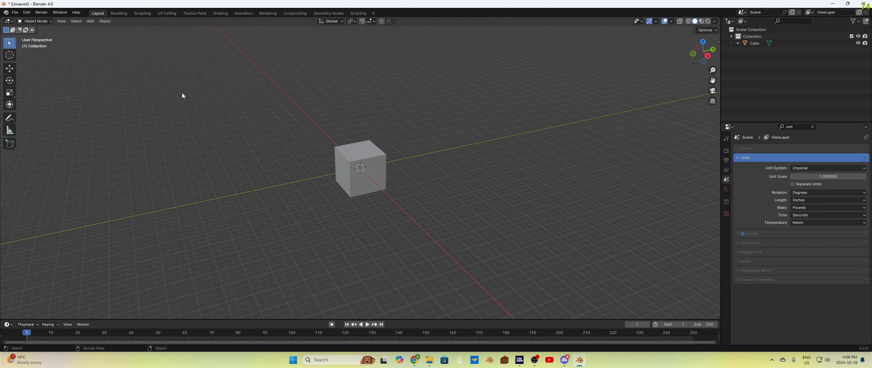
Show the viewport sidebar and make the cube the active object
{"action": "key", "text": "a"}
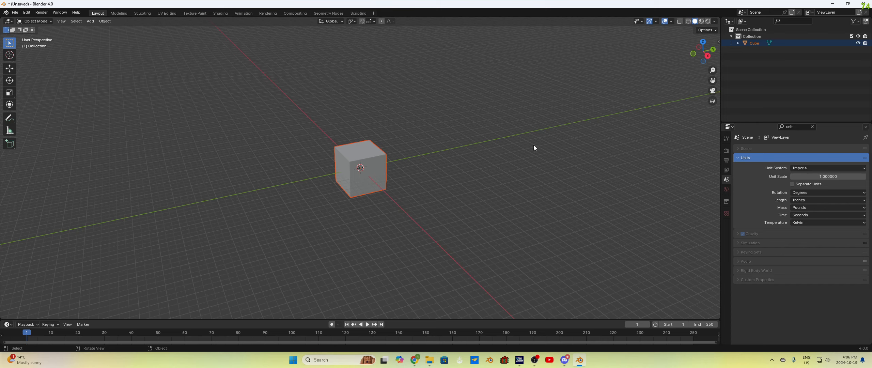
{"action": "key", "text": "n"}
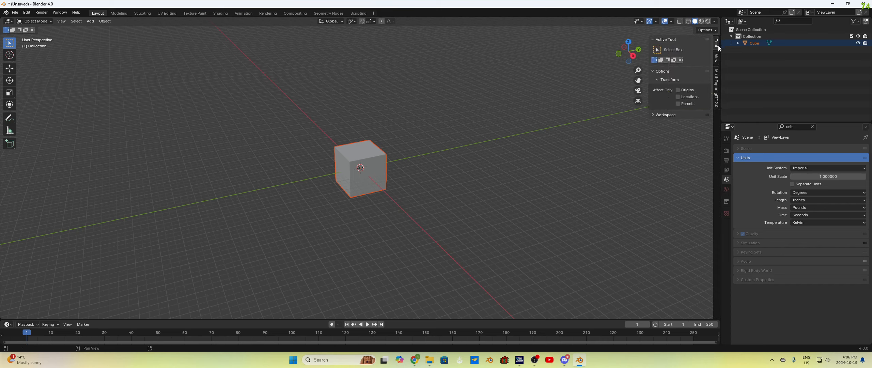
{"action": "left_click", "coordinate": [716, 61]}
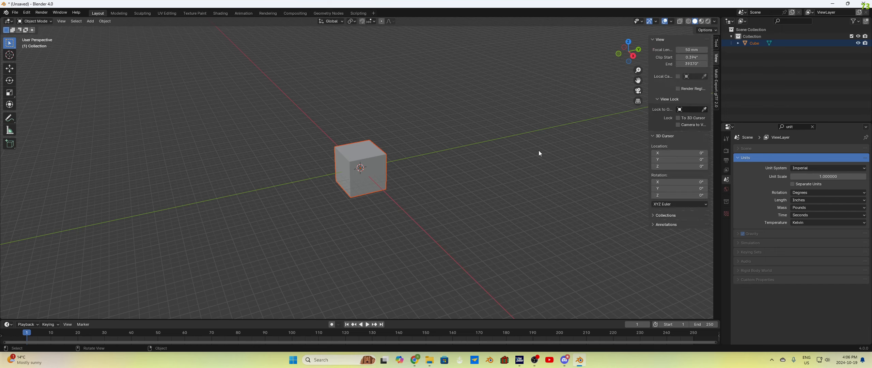
{"action": "left_click", "coordinate": [136, 102]}
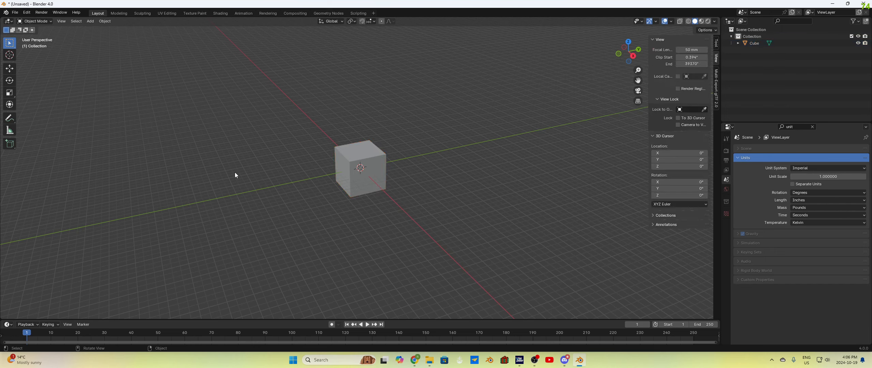
{"action": "left_click", "coordinate": [357, 172]}
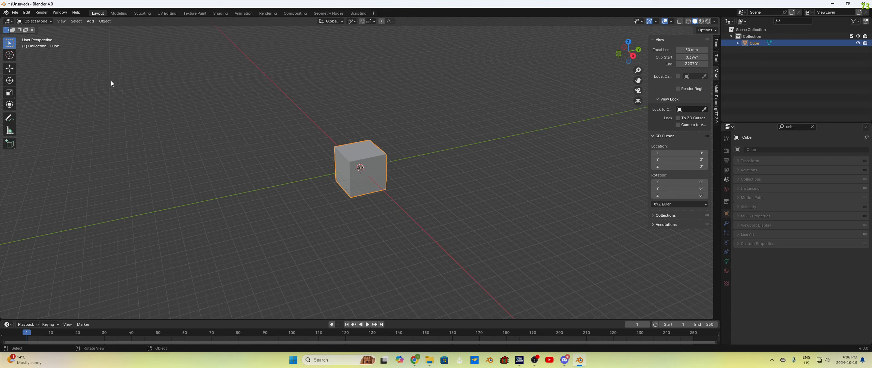
{"action": "left_click", "coordinate": [40, 22]}
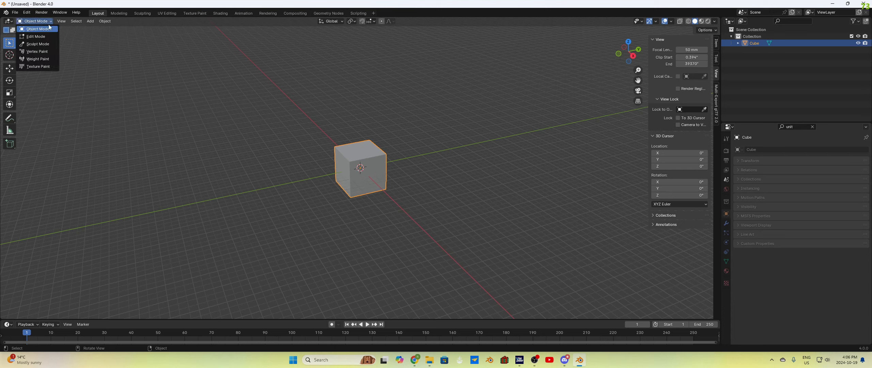
{"action": "left_click", "coordinate": [49, 35]}
{"action": "left_click", "coordinate": [41, 22]}
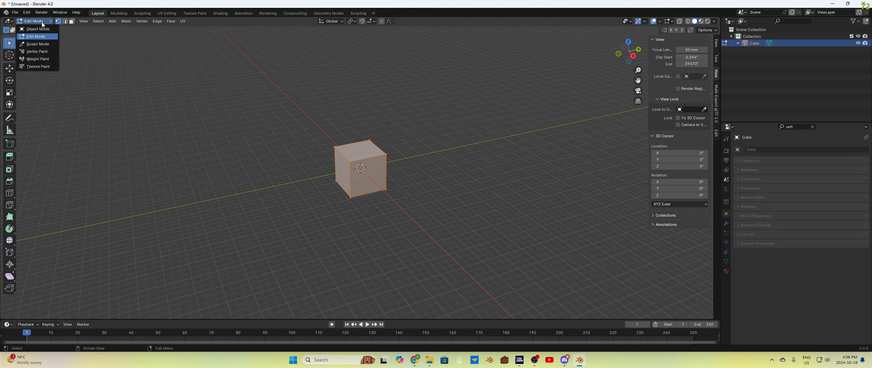
{"action": "left_click", "coordinate": [38, 28]}
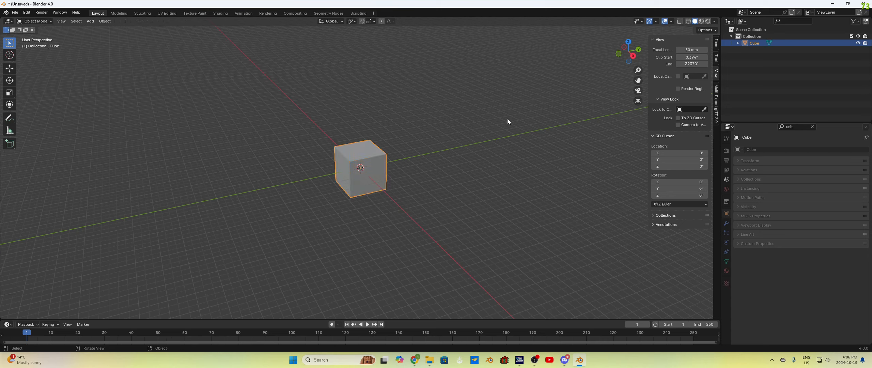
Display the cube's transform and dimension properties in the viewport sidebar
{"action": "left_click", "coordinate": [508, 122]}
{"action": "left_click", "coordinate": [717, 59]}
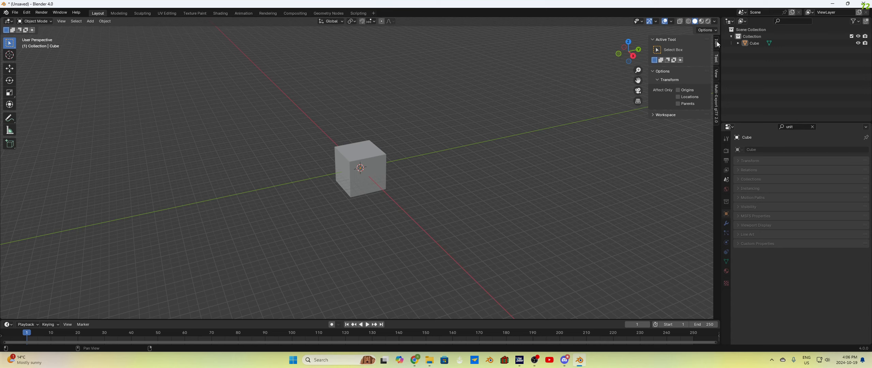
{"action": "left_click", "coordinate": [716, 44]}
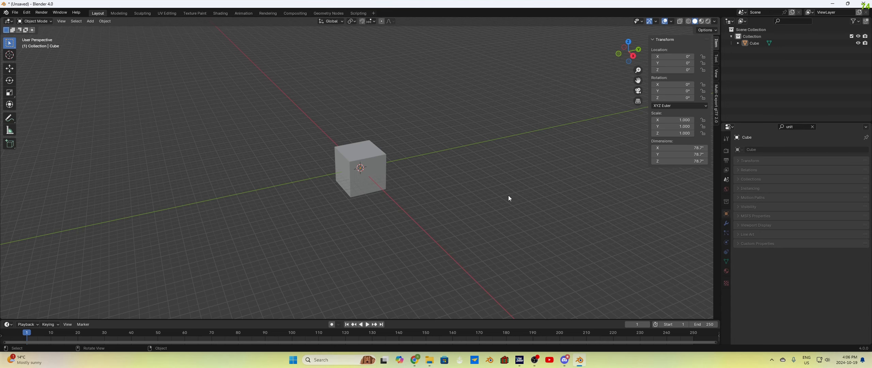
Set the cube's dimensions to 24 inches in X, 12 inches in Y and 12 inches in Z
{"action": "key", "text": "grave"}
{"action": "left_click", "coordinate": [462, 186]}
{"action": "middle_click_drag", "start_coordinate": [462, 185], "coordinate": [517, 187]}
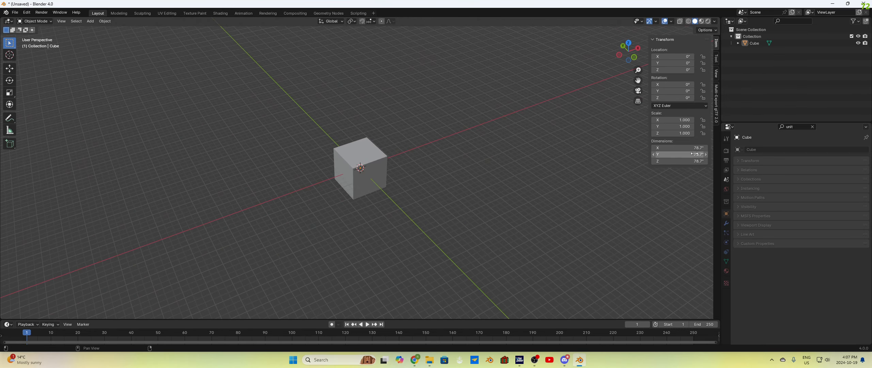
{"action": "left_click", "coordinate": [687, 148]}
{"action": "type", "text": "24"}
{"action": "key", "text": "Return"}
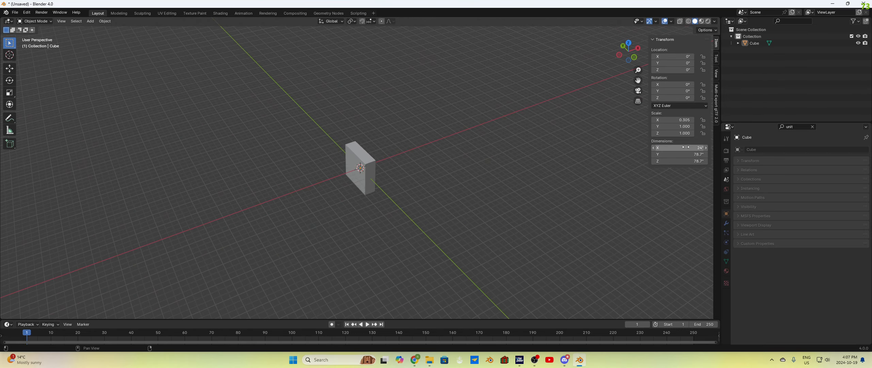
{"action": "left_click", "coordinate": [687, 154]}
{"action": "type", "text": "12"}
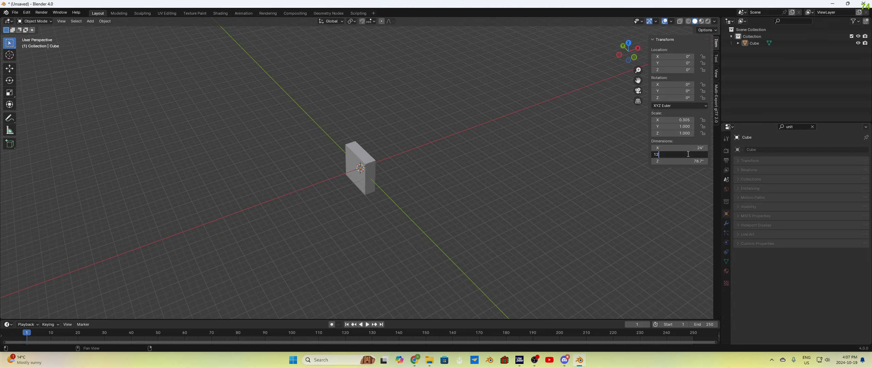
{"action": "key", "text": "Return"}
{"action": "left_click", "coordinate": [686, 163]}
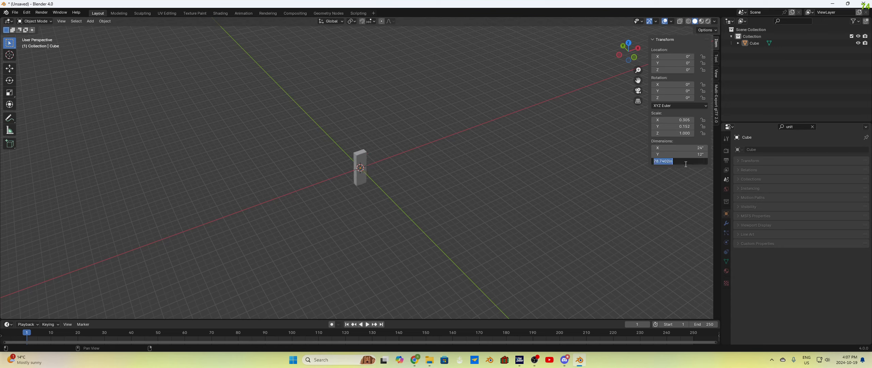
{"action": "type", "text": "12"}
{"action": "key", "text": "Return"}
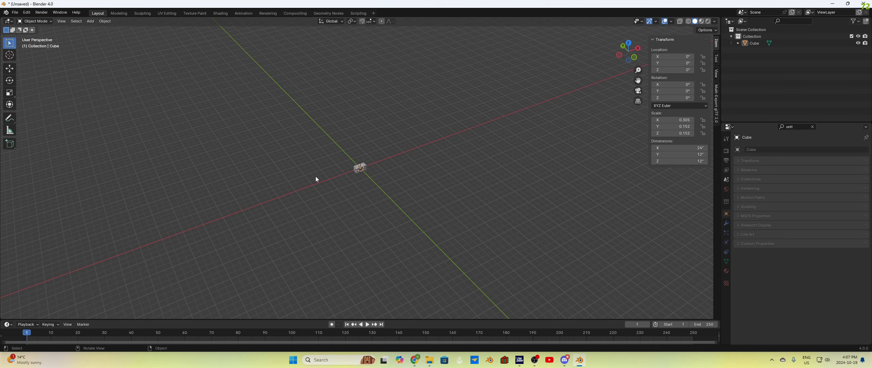
Raise the box by setting its Z location to 6 inches
{"action": "scroll", "coordinate": [347, 171], "scroll_direction": "up", "scroll_amount": 4}
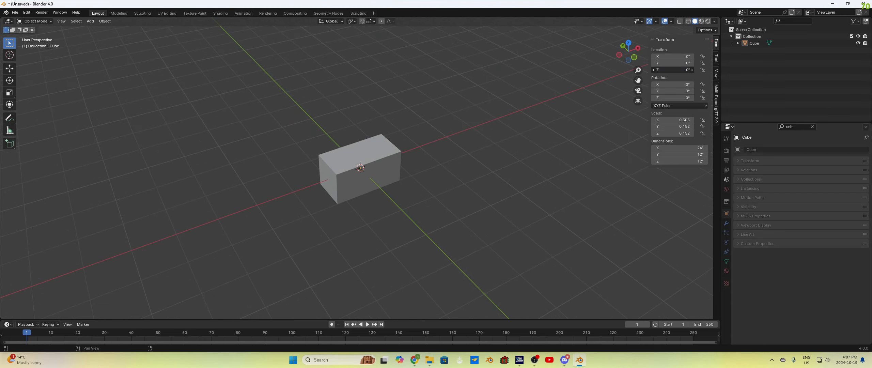
{"action": "left_click", "coordinate": [690, 70]}
{"action": "type", "text": "6"}
{"action": "key", "text": "Return"}
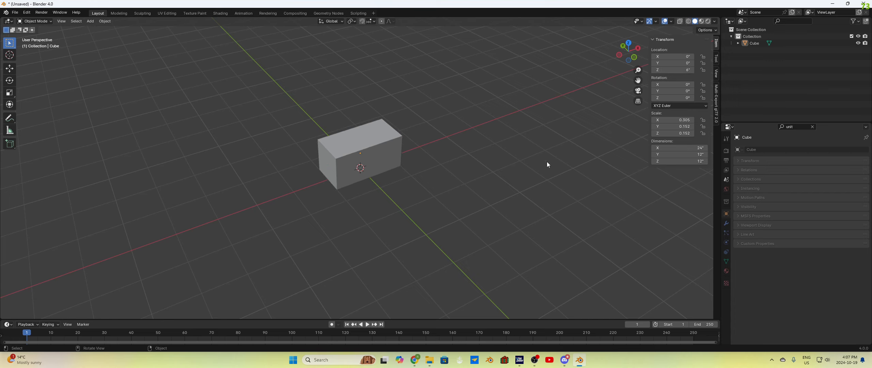
{"action": "middle_click_drag", "start_coordinate": [409, 188], "coordinate": [394, 211]}
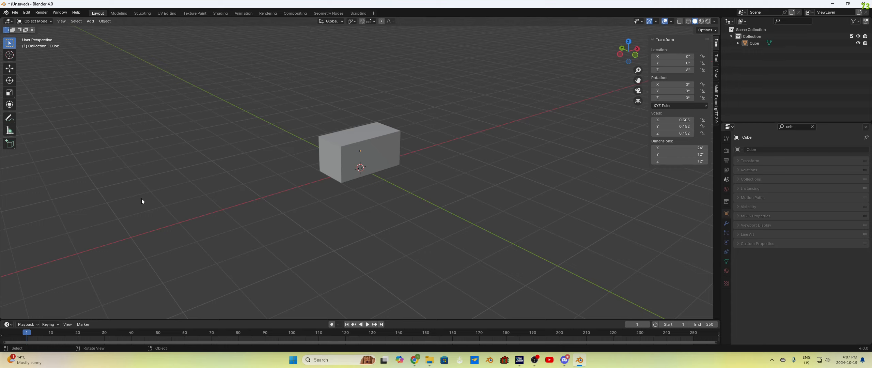
Edit the box's mesh in edge selection mode and select only the upper long edge of its front face
{"action": "left_click", "coordinate": [46, 21]}
{"action": "key", "text": "Tab"}
{"action": "left_click", "coordinate": [65, 21]}
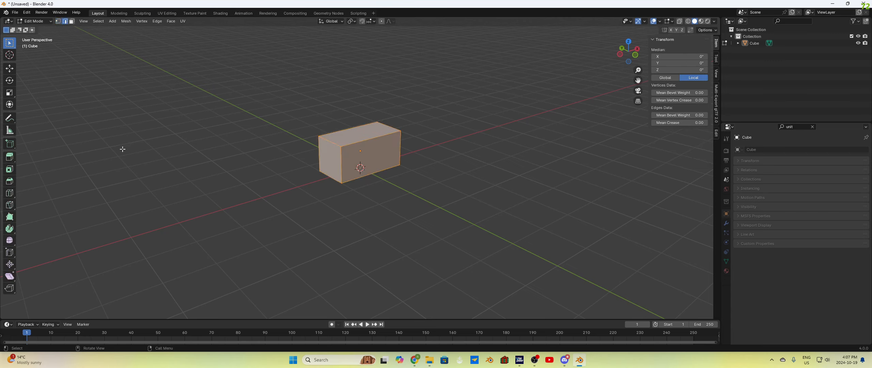
{"action": "key", "text": "Tab"}
{"action": "key", "text": "Tab"}
{"action": "left_click", "coordinate": [272, 184]}
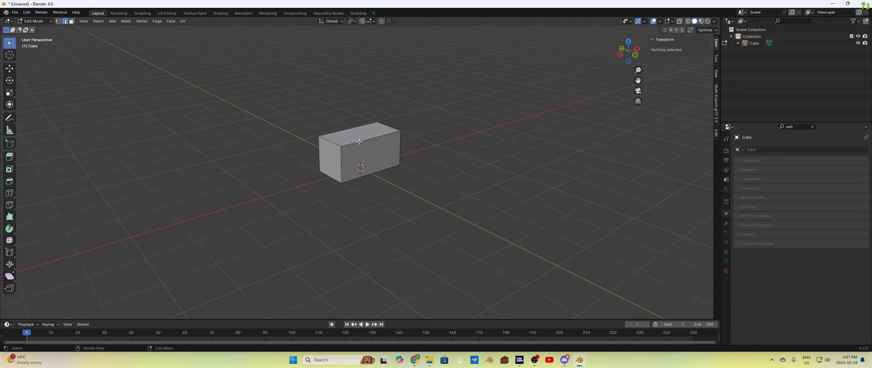
{"action": "left_click", "coordinate": [359, 141]}
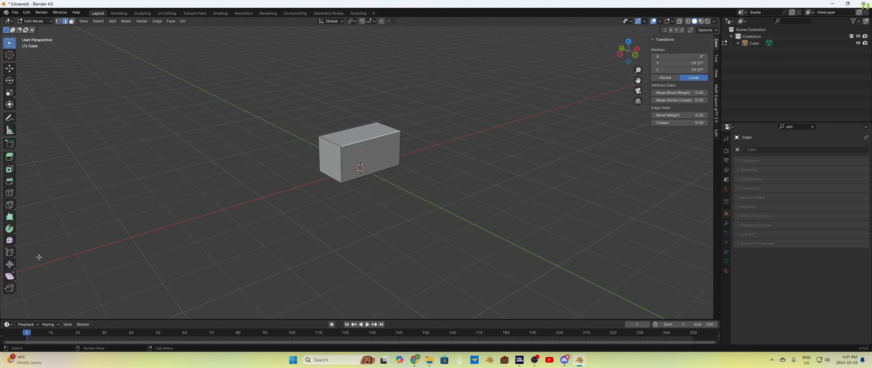
Return to Object Mode and apply the box's scale, leaving the object deselected
{"action": "key", "text": "Tab"}
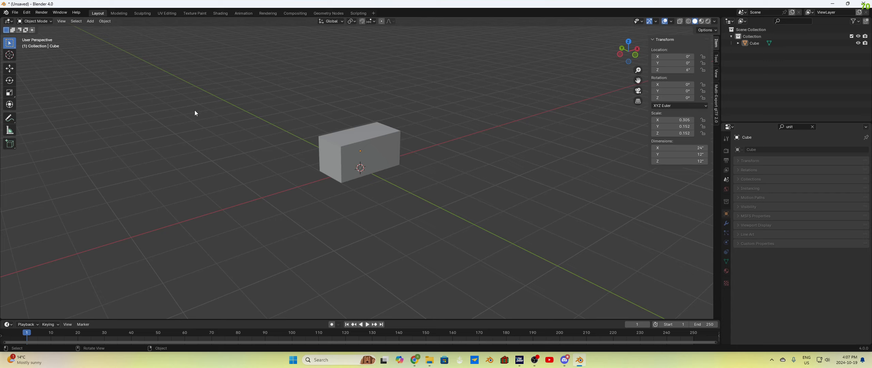
{"action": "key", "text": "a"}
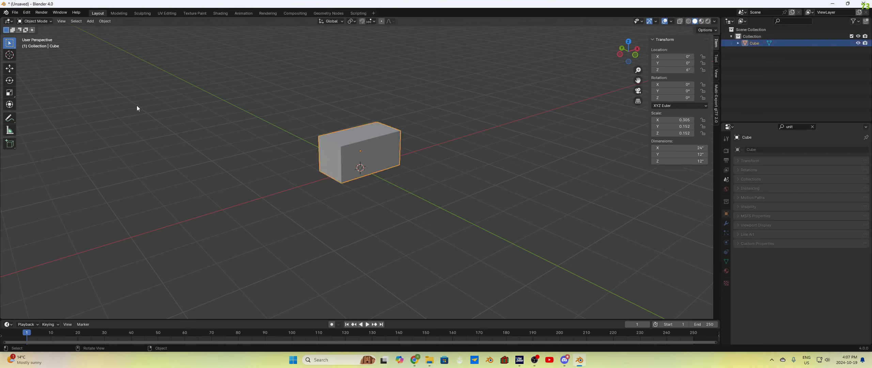
{"action": "left_click", "coordinate": [101, 20]}
{"action": "mouse_move", "coordinate": [114, 60]}
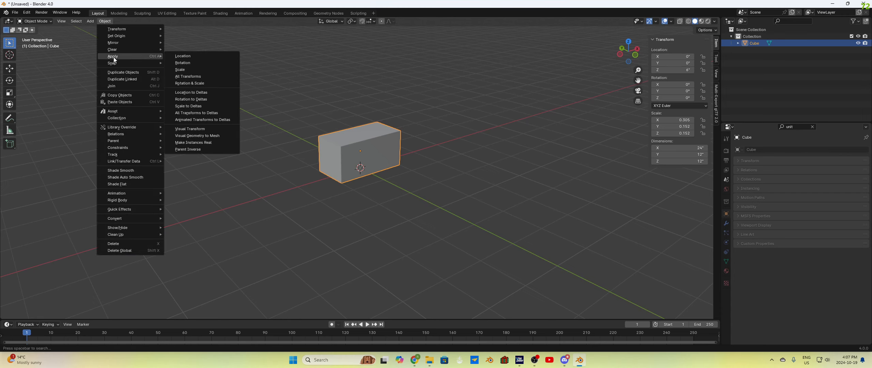
{"action": "left_click", "coordinate": [181, 69]}
{"action": "left_click", "coordinate": [584, 129]}
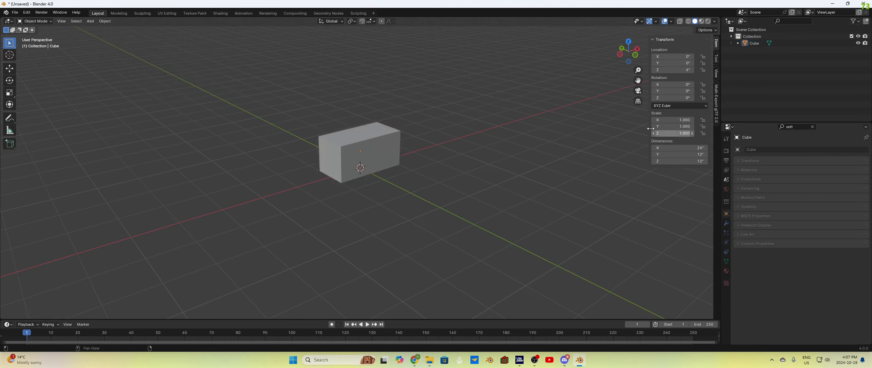
In Edit Mode, bevel the upper long edge of the box's front face with a width of 4 inches
{"action": "left_click", "coordinate": [38, 21]}
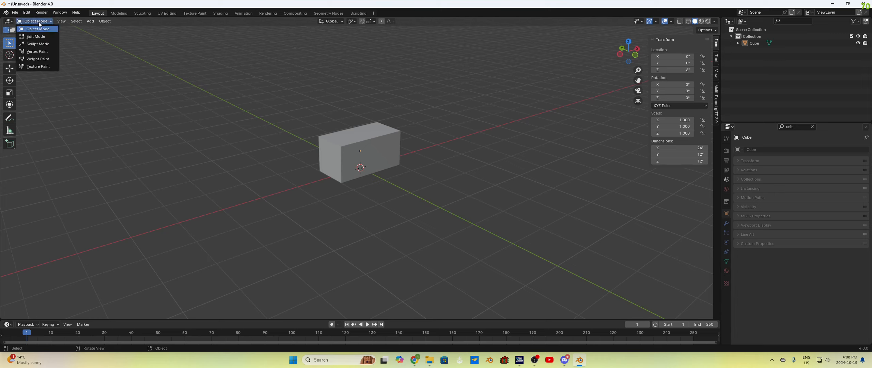
{"action": "left_click", "coordinate": [35, 37]}
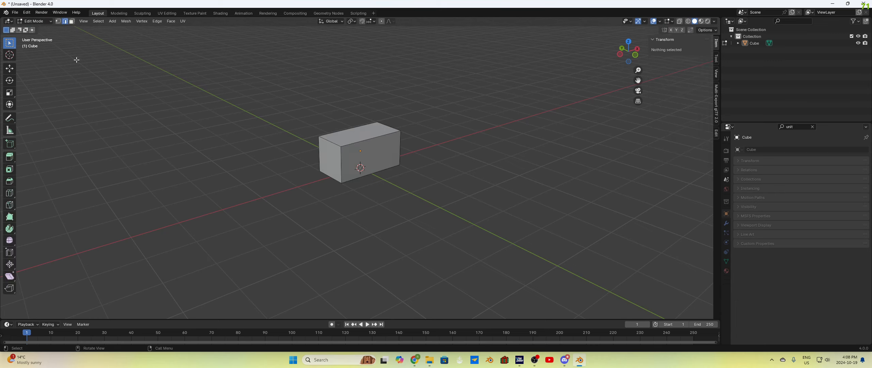
{"action": "left_click", "coordinate": [348, 145]}
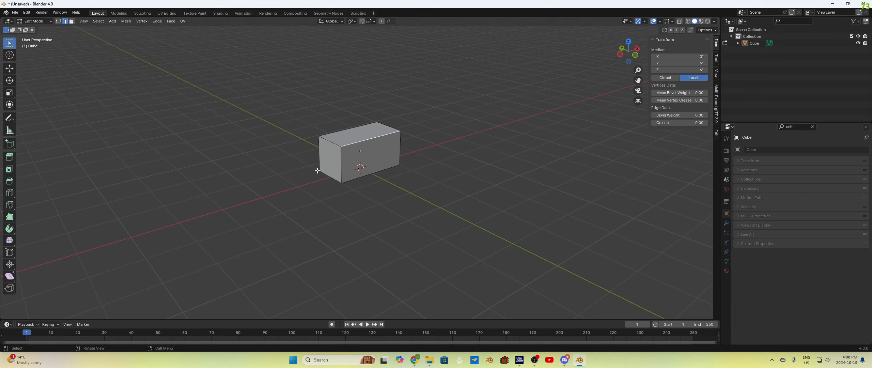
{"action": "left_click", "coordinate": [10, 181]}
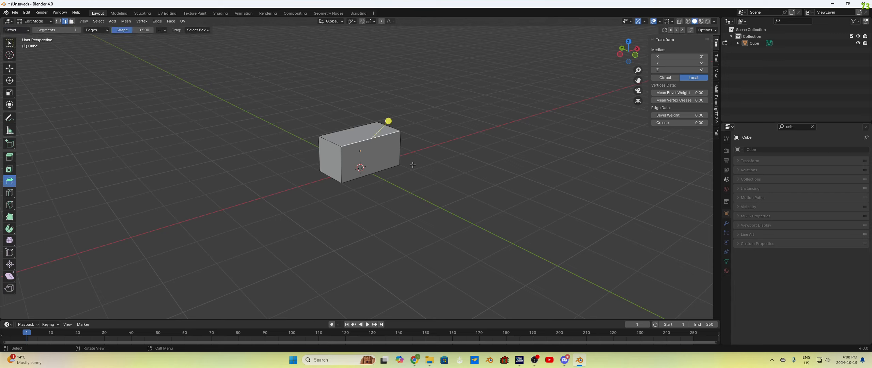
{"action": "left_click_drag", "start_coordinate": [388, 121], "coordinate": [388, 174]}
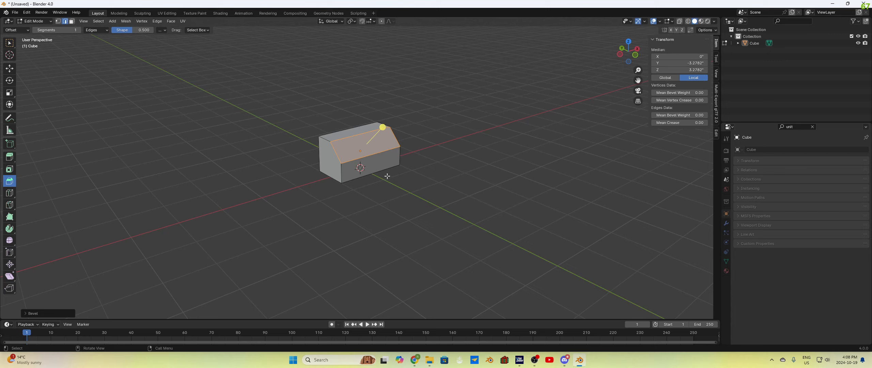
{"action": "left_click", "coordinate": [54, 314]}
{"action": "left_click", "coordinate": [87, 207]}
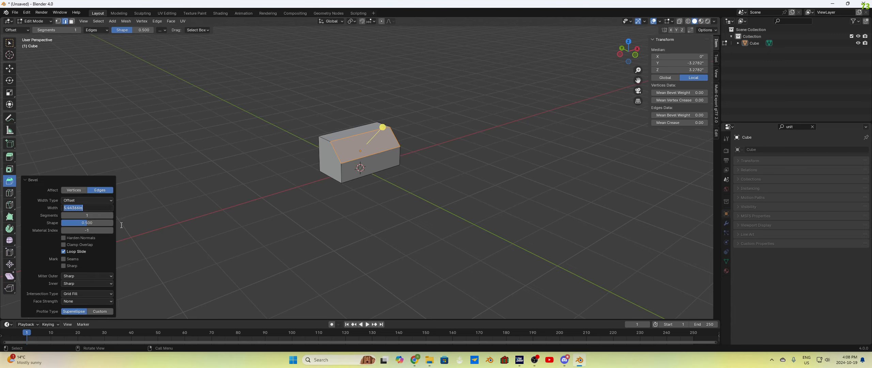
{"action": "type", "text": "4"}
{"action": "key", "text": "Tab"}
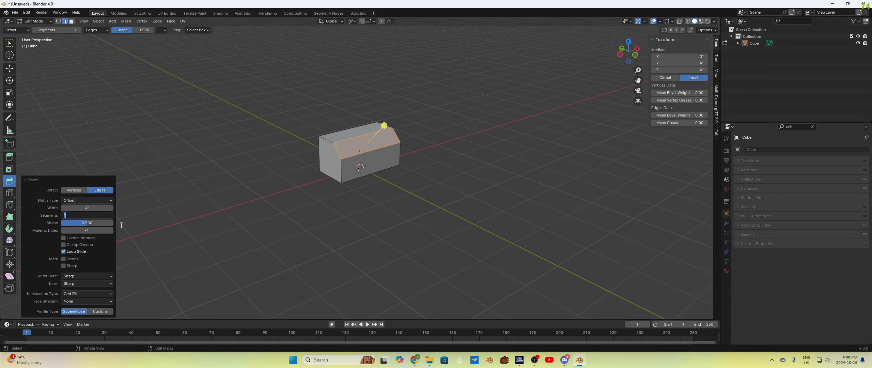
Try rounding the bevel with 16 segments and return it to a flat chamfer with 1 segment
{"action": "type", "text": "16"}
{"action": "key", "text": "Return"}
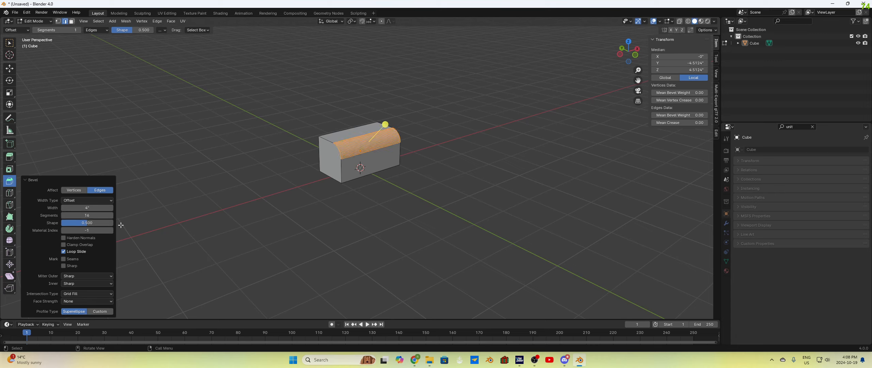
{"action": "left_click", "coordinate": [102, 215]}
{"action": "type", "text": "1"}
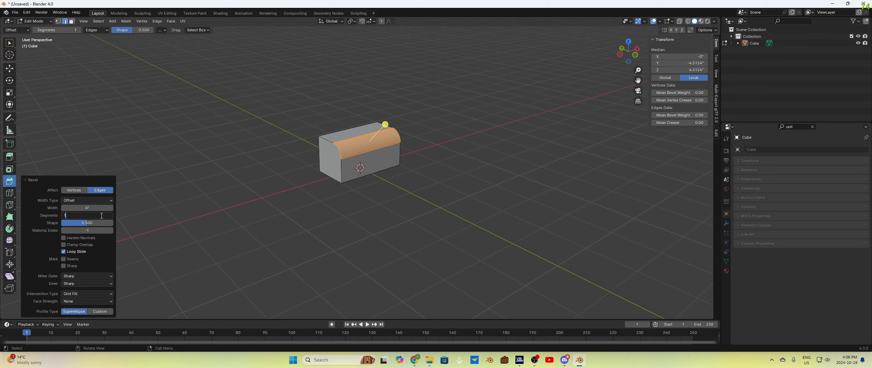
{"action": "key", "text": "Return"}
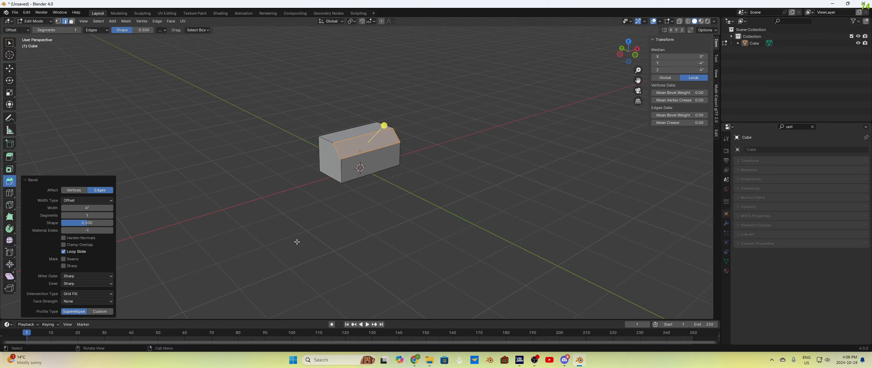
{"action": "left_click", "coordinate": [308, 262]}
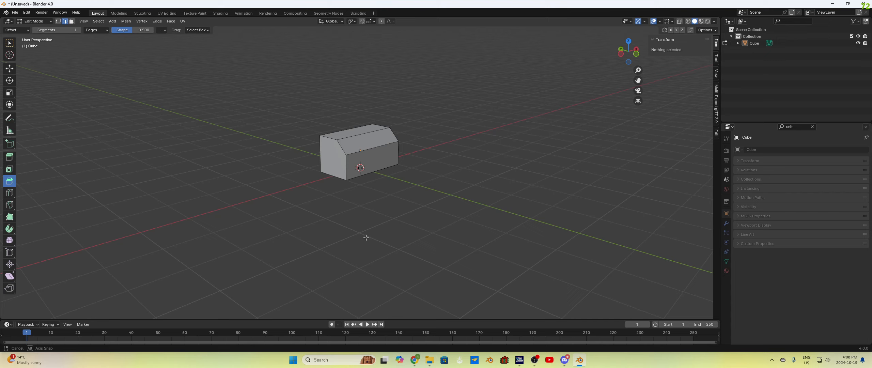
{"action": "middle_click_drag", "start_coordinate": [370, 164], "coordinate": [378, 159]}
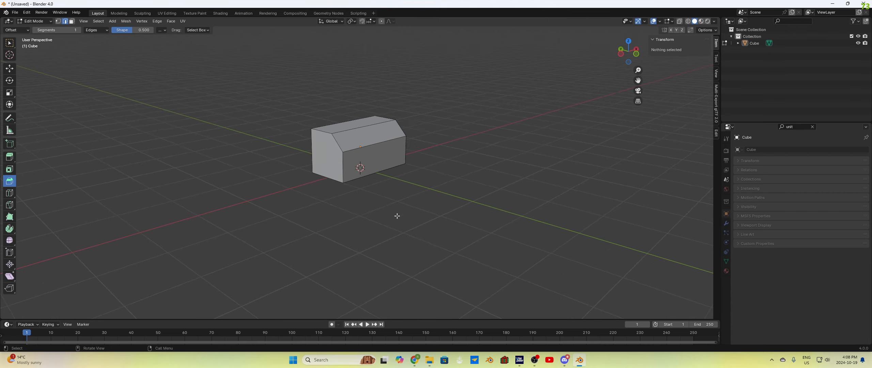
{"action": "middle_click_drag", "start_coordinate": [397, 216], "coordinate": [395, 220]}
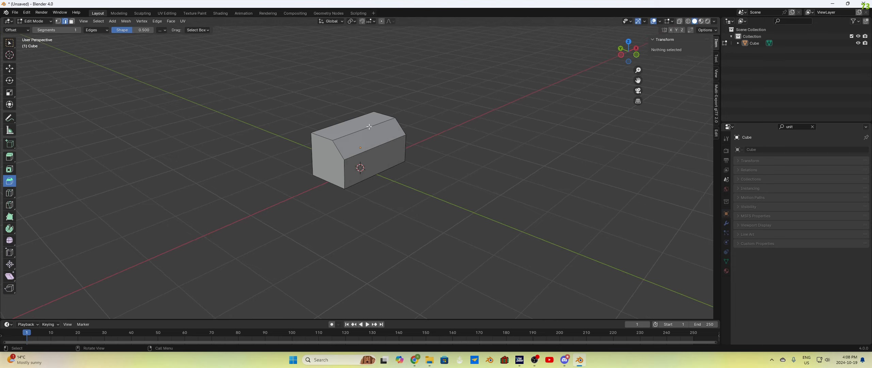
{"action": "left_click", "coordinate": [330, 160]}
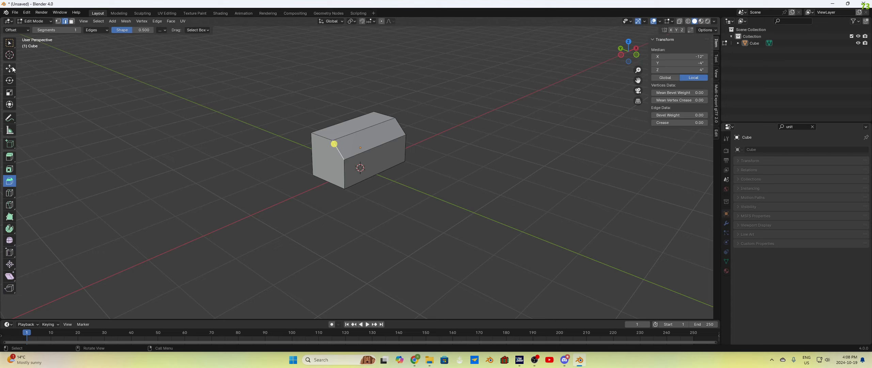
{"action": "left_click", "coordinate": [9, 44]}
{"action": "left_click", "coordinate": [10, 69]}
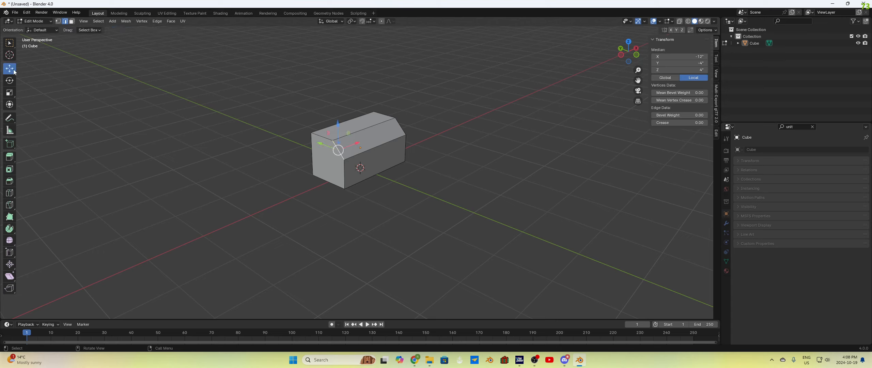
Switch to face selection mode and separate the vertical front face below the chamfer into its own object
{"action": "left_click", "coordinate": [10, 43]}
{"action": "left_click", "coordinate": [326, 182]}
{"action": "left_click", "coordinate": [72, 21]}
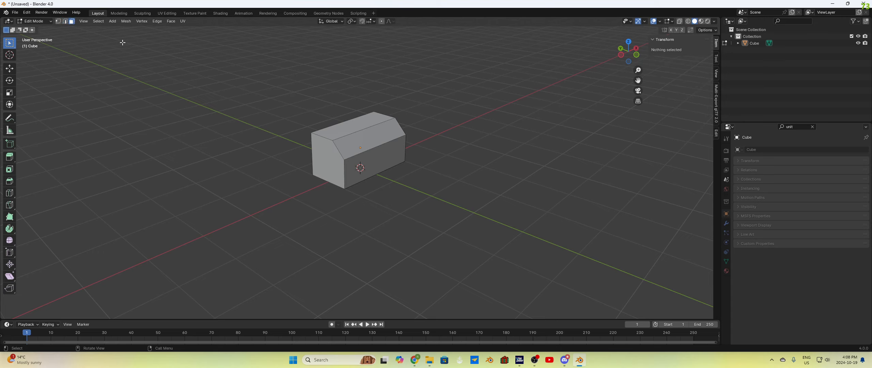
{"action": "middle_click_drag", "start_coordinate": [479, 214], "coordinate": [412, 153]}
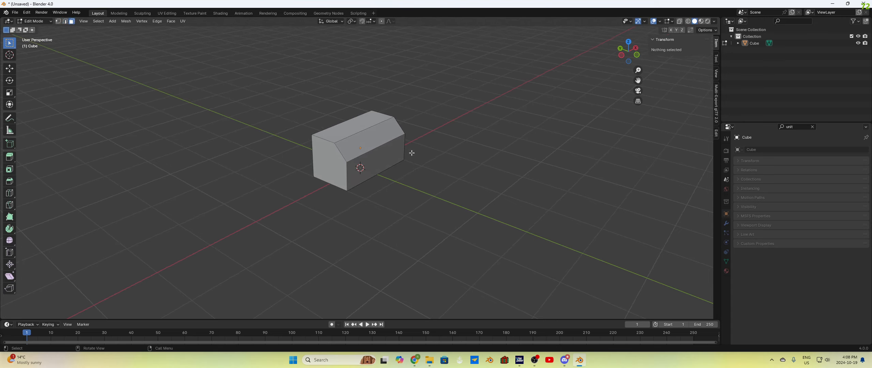
{"action": "left_click", "coordinate": [381, 159]}
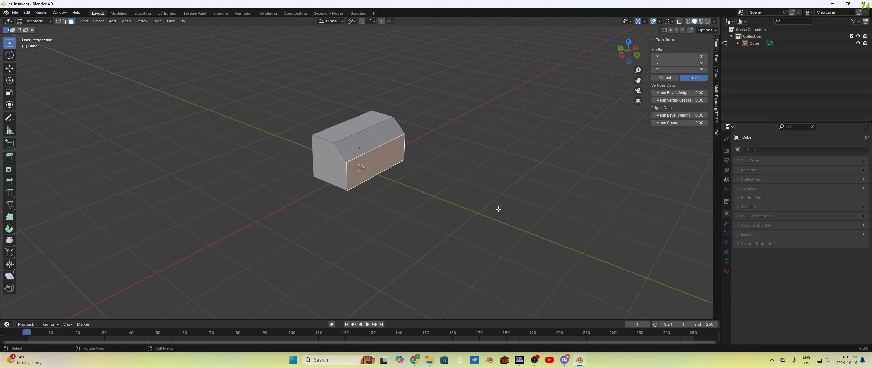
{"action": "key", "text": "p"}
{"action": "left_click", "coordinate": [463, 210]}
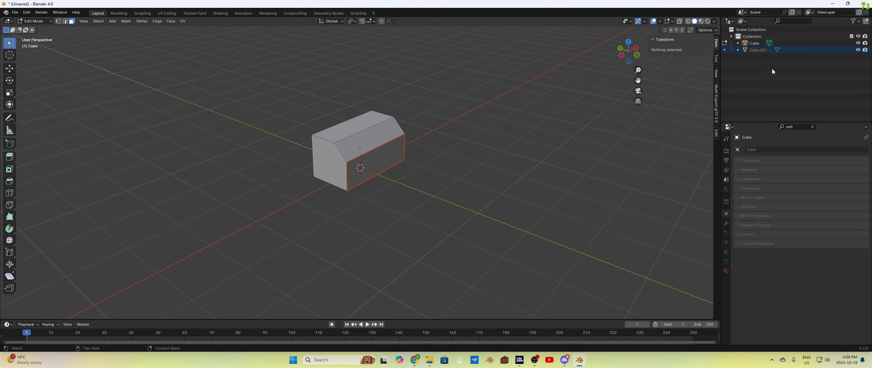
Rename the separated front face object to Wall.F
{"action": "left_click", "coordinate": [761, 50], "text": "shift"}
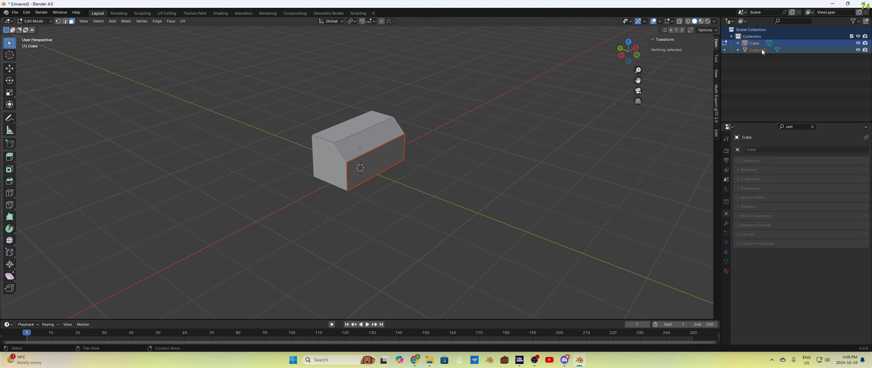
{"action": "double_click", "coordinate": [768, 51]}
{"action": "type", "text": "W"}
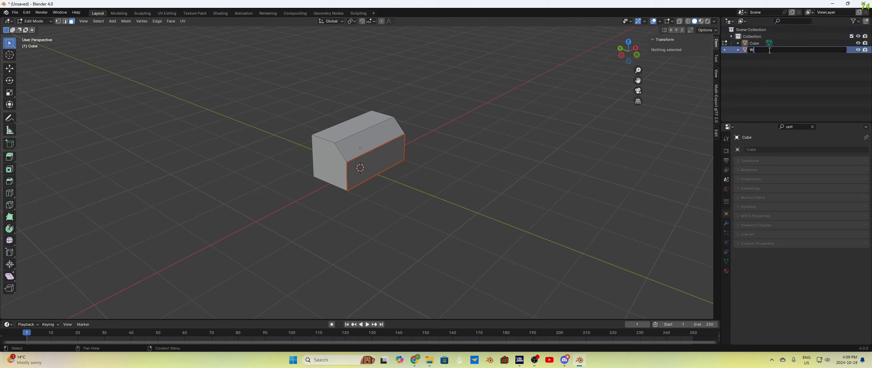
{"action": "type", "text": "all.F"}
{"action": "key", "text": "Return"}
Select the back face of the box mesh and separate it into its own object
{"action": "middle_click_drag", "start_coordinate": [391, 170], "coordinate": [340, 160]}
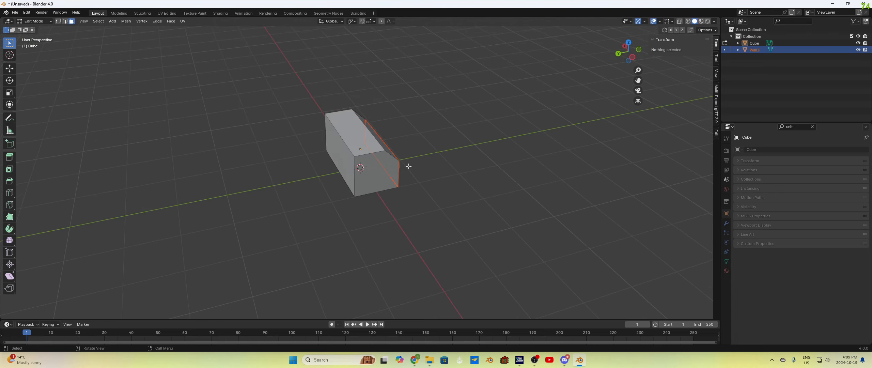
{"action": "key", "text": "Tab"}
{"action": "left_click", "coordinate": [341, 159]}
{"action": "key", "text": "Tab"}
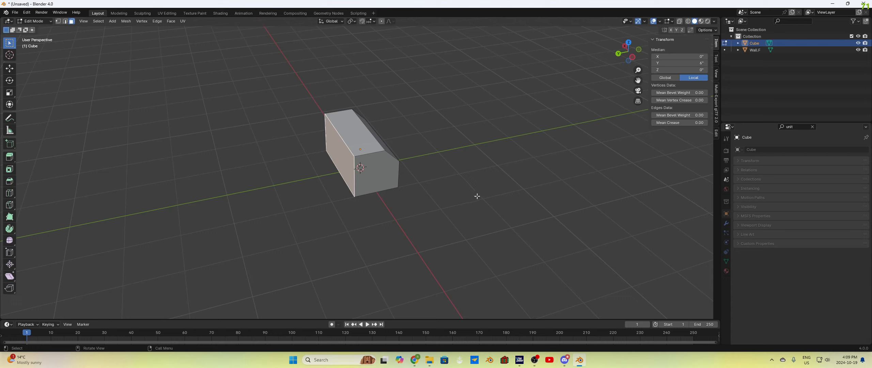
{"action": "key", "text": "p"}
{"action": "left_click", "coordinate": [458, 196]}
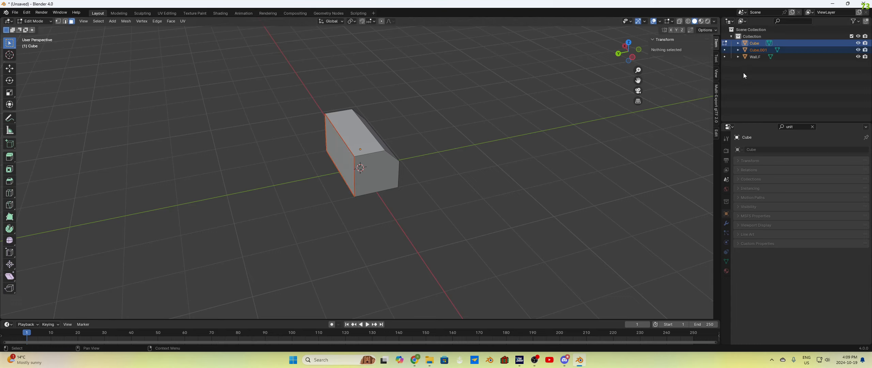
Rename the separated back face object to Wall.B
{"action": "double_click", "coordinate": [777, 50]}
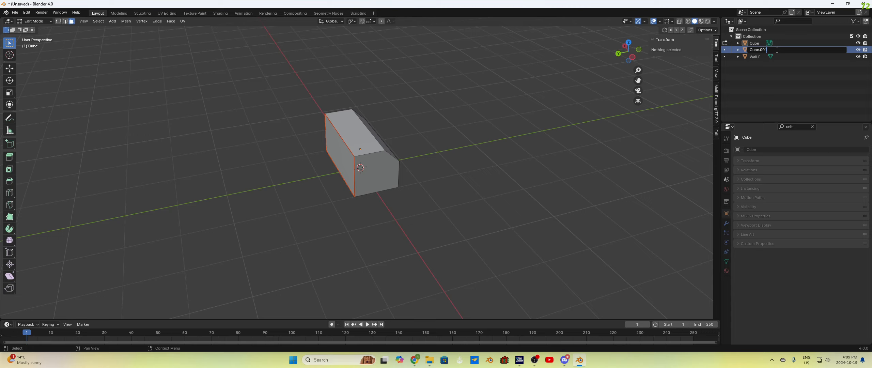
{"action": "key", "text": "BackSpace"}
{"action": "key", "text": "BackSpace"}
{"action": "key", "text": "BackSpace"}
{"action": "key", "text": "BackSpace"}
{"action": "key", "text": "BackSpace"}
{"action": "key", "text": "BackSpace"}
{"action": "key", "text": "BackSpace"}
{"action": "key", "text": "BackSpace"}
{"action": "type", "text": "Wall.B"}
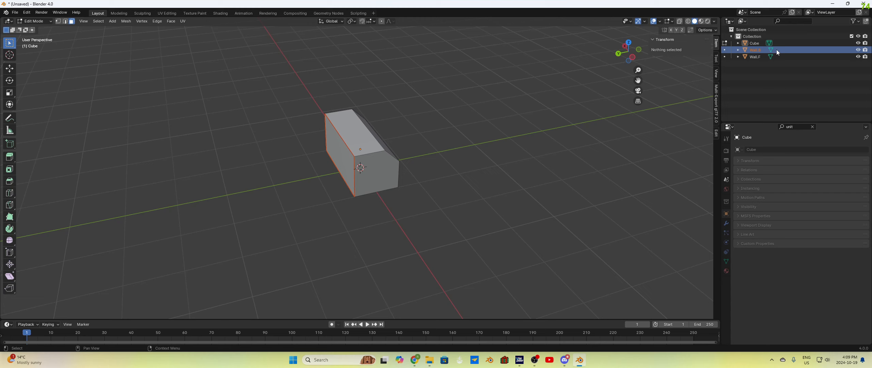
{"action": "key", "text": "Return"}
Separate the box's left end face, on the negative X side, into its own object
{"action": "middle_click_drag", "start_coordinate": [506, 169], "coordinate": [456, 159]}
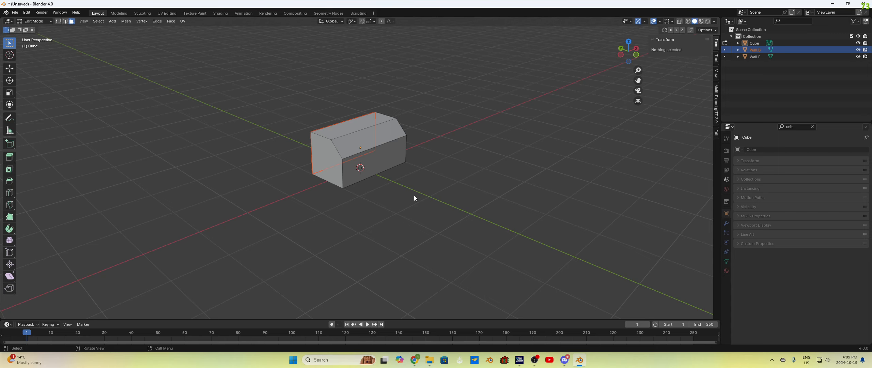
{"action": "left_click", "coordinate": [328, 162]}
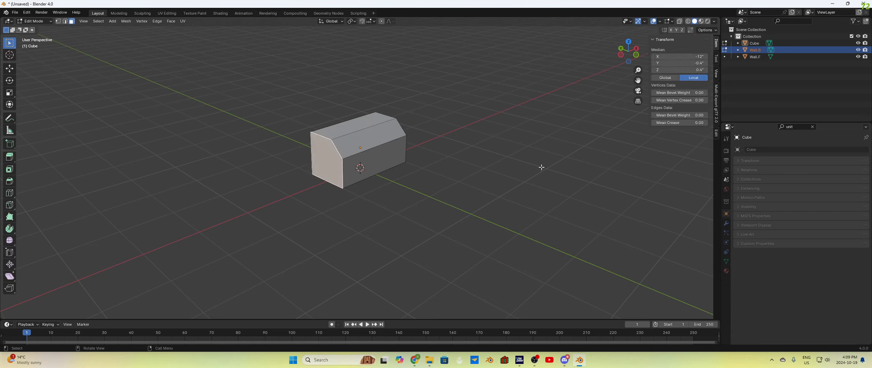
{"action": "key", "text": "p"}
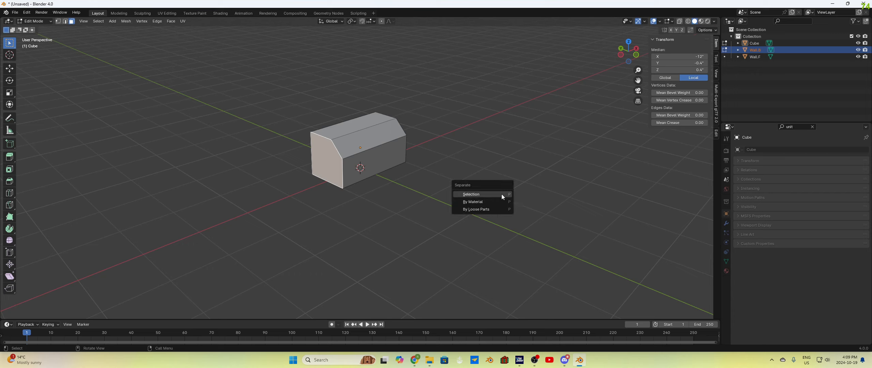
{"action": "left_click", "coordinate": [497, 193]}
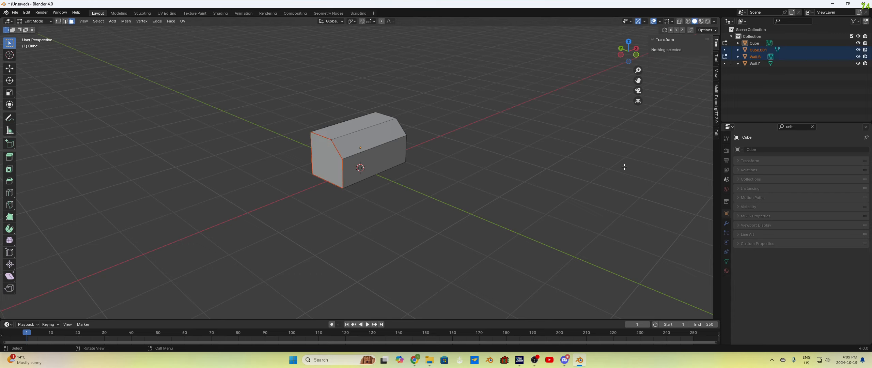
Rename the separated left end face object to Wall.L
{"action": "double_click", "coordinate": [757, 50]}
{"action": "left_click", "coordinate": [772, 51]}
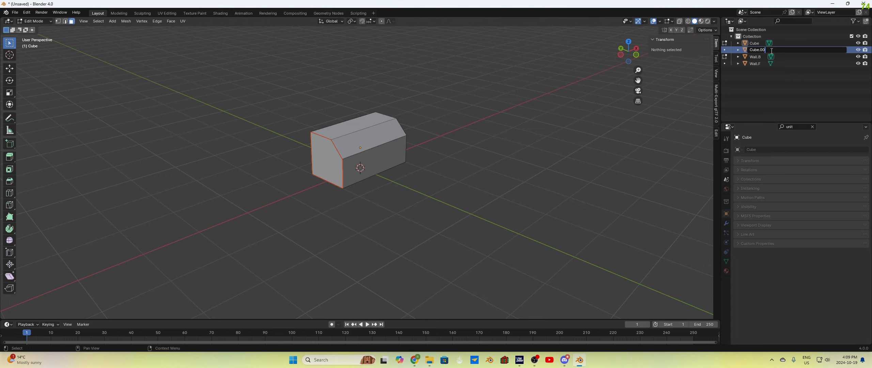
{"action": "key", "text": "BackSpace"}
{"action": "key", "text": "BackSpace"}
{"action": "key", "text": "BackSpace"}
{"action": "key", "text": "BackSpace"}
{"action": "key", "text": "BackSpace"}
{"action": "key", "text": "BackSpace"}
{"action": "key", "text": "BackSpace"}
{"action": "type", "text": "Wall.L"}
{"action": "key", "text": "Return"}
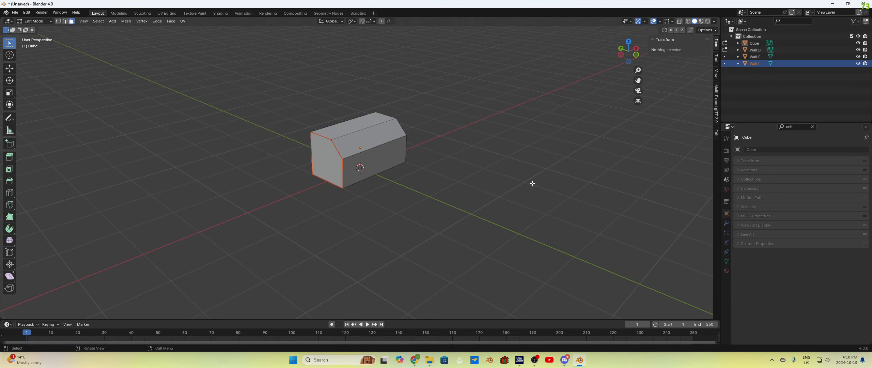
Separate the box's right end face, on the positive X side, into its own object
{"action": "middle_click_drag", "start_coordinate": [509, 181], "coordinate": [493, 190]}
{"action": "left_click", "coordinate": [403, 159]}
{"action": "key", "text": "p"}
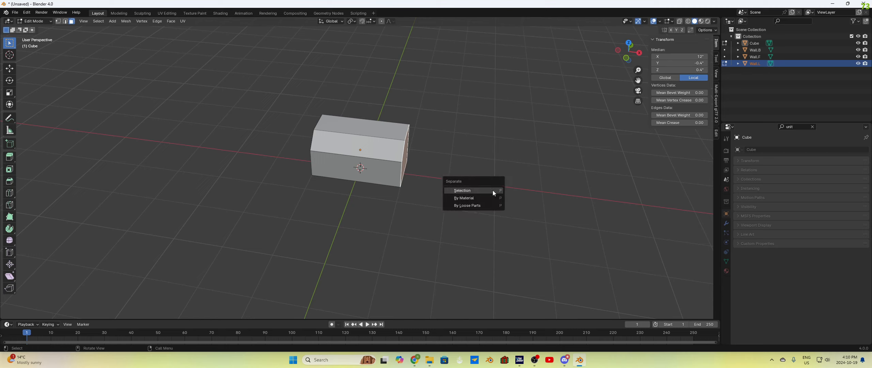
{"action": "left_click", "coordinate": [485, 191]}
Rename the separated right end face object to Wall.R
{"action": "double_click", "coordinate": [763, 50]}
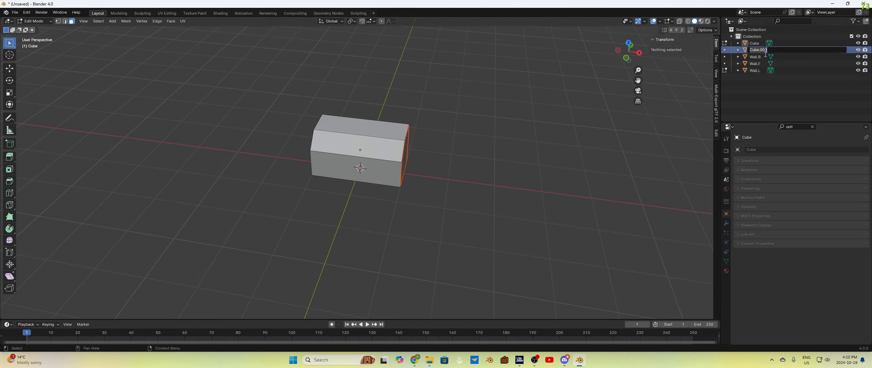
{"action": "type", "text": "Wall.R"}
{"action": "key", "text": "Return"}
{"action": "middle_click_drag", "start_coordinate": [477, 226], "coordinate": [493, 201]}
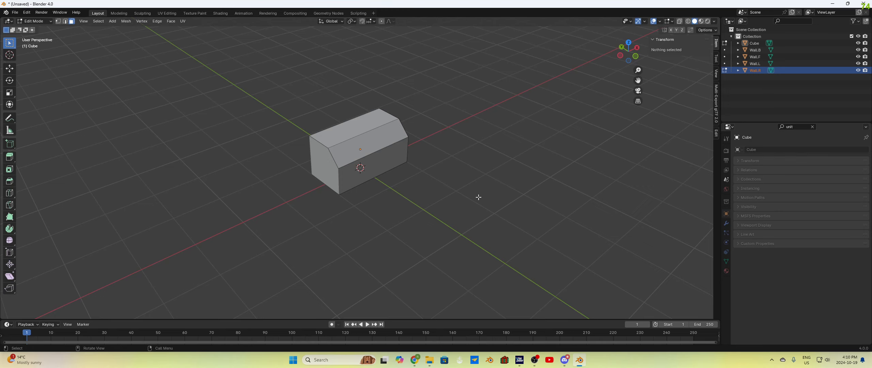
Separate the box's top face into its own object and rename that object Upper
{"action": "middle_click_drag", "start_coordinate": [478, 197], "coordinate": [356, 164]}
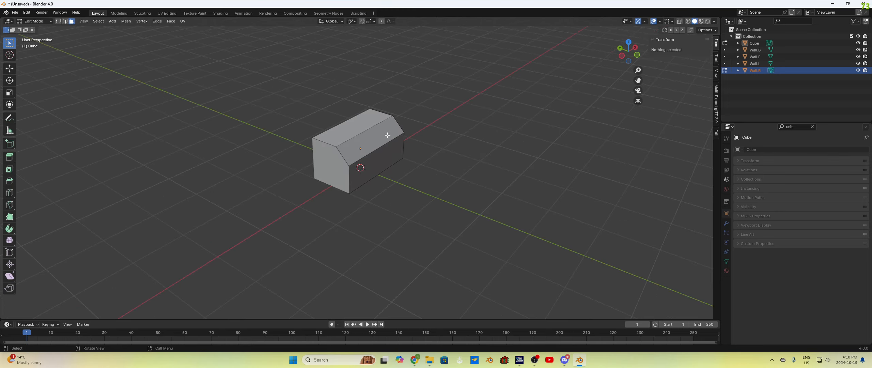
{"action": "left_click", "coordinate": [363, 121]}
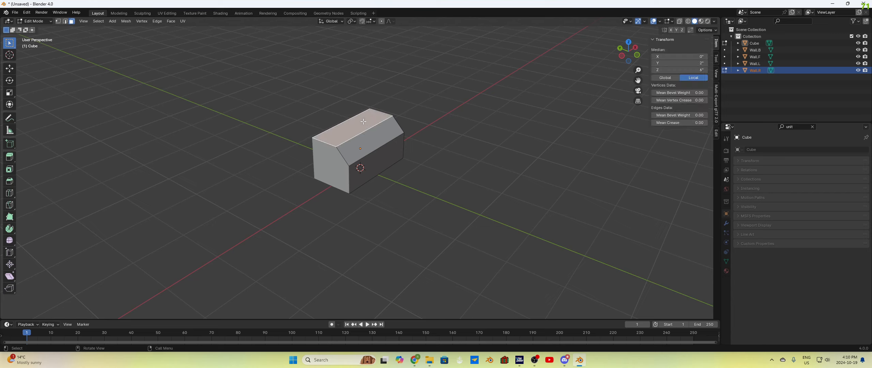
{"action": "key", "text": "p"}
{"action": "left_click", "coordinate": [480, 208]}
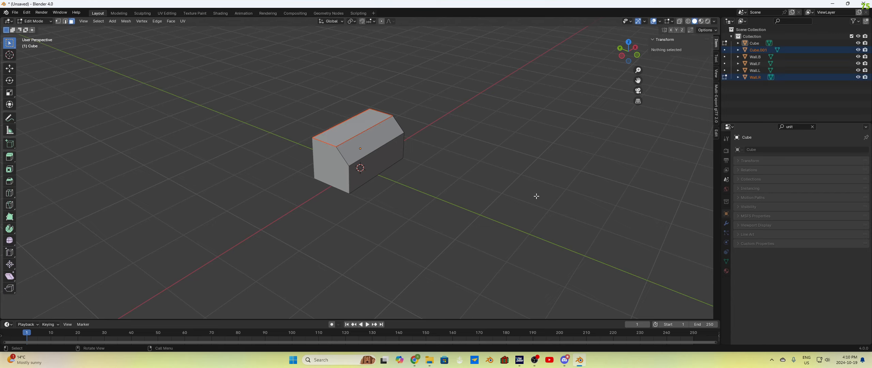
{"action": "double_click", "coordinate": [756, 50]}
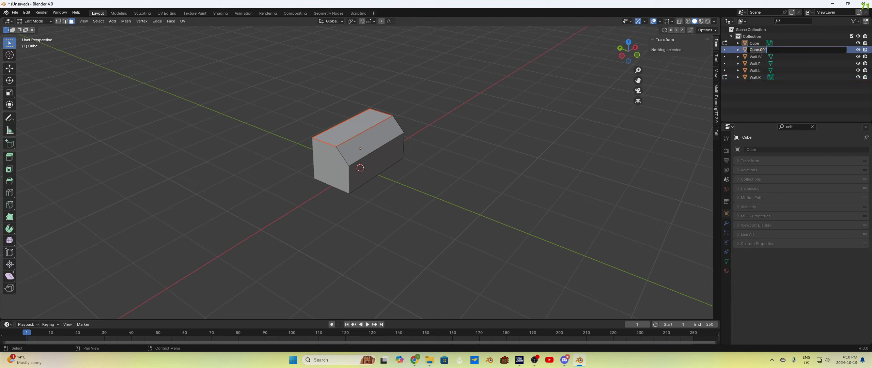
{"action": "type", "text": "Upper"}
{"action": "key", "text": "Return"}
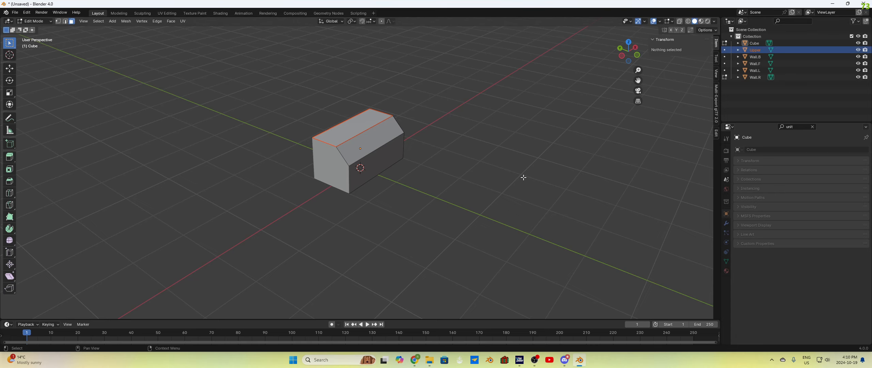
Inset the box's bottom face with a thickness of 1 inch
{"action": "key", "text": "Tab"}
{"action": "key", "text": "Tab"}
{"action": "middle_click_drag", "start_coordinate": [511, 179], "coordinate": [430, 165]}
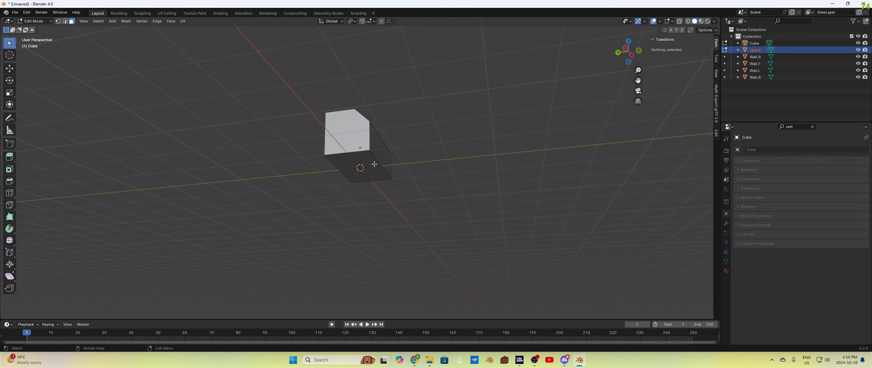
{"action": "mouse_move", "coordinate": [389, 193]}
{"action": "middle_mouse_down"}
{"action": "mouse_move", "coordinate": [405, 195]}
{"action": "mouse_move", "coordinate": [385, 185]}
{"action": "middle_mouse_up"}
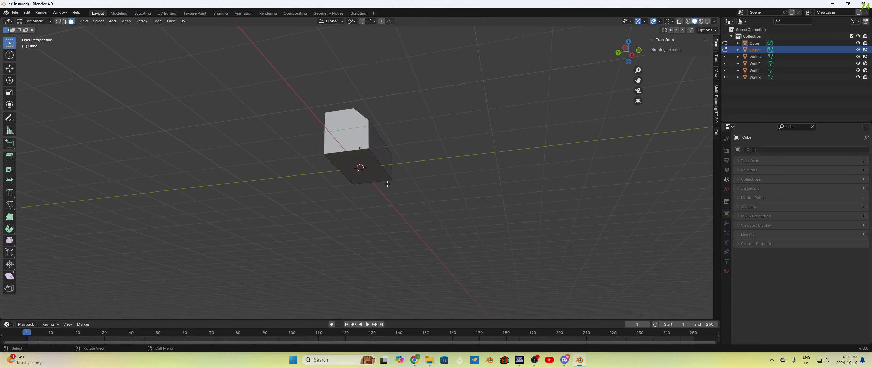
{"action": "left_click", "coordinate": [353, 162]}
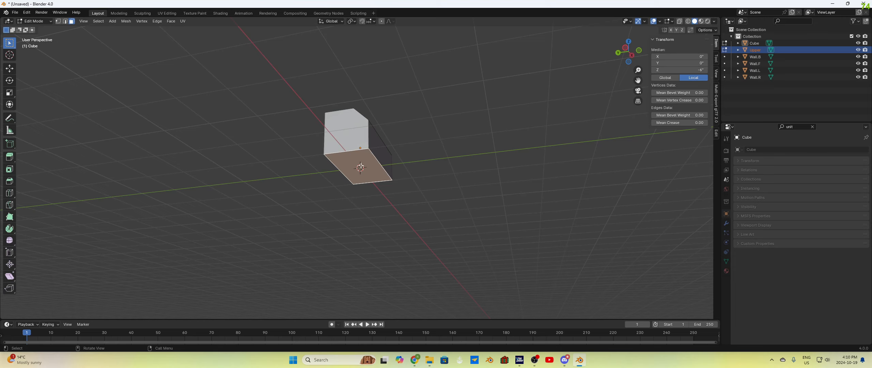
{"action": "key", "text": "i"}
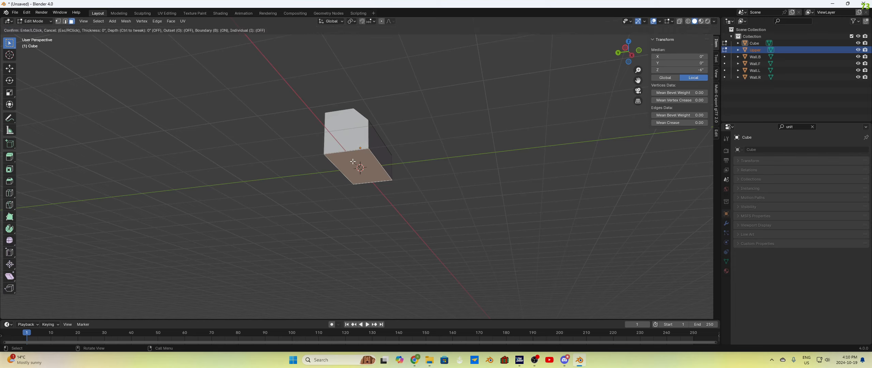
{"action": "left_click", "coordinate": [357, 167]}
{"action": "middle_click_drag", "start_coordinate": [357, 166], "coordinate": [488, 119]}
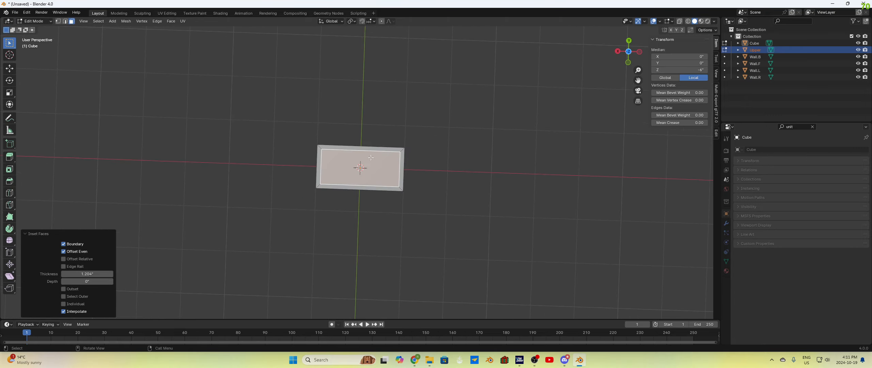
{"action": "left_click", "coordinate": [82, 274]}
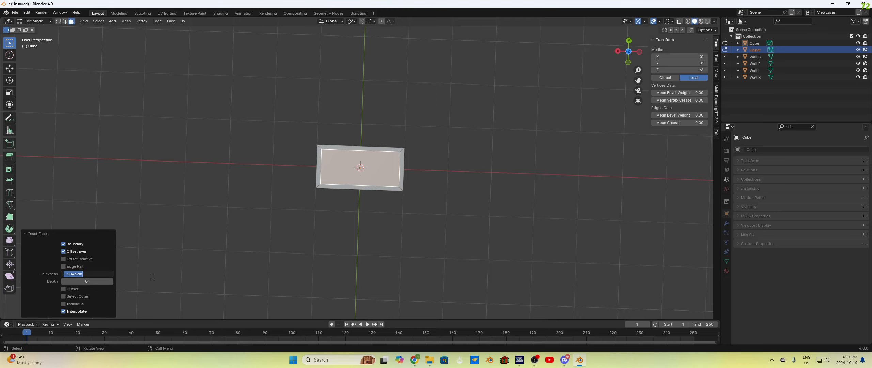
{"action": "type", "text": "1"}
{"action": "key", "text": "Return"}
Delete the inner face of the inset on the box's underside to open up the bottom
{"action": "left_click", "coordinate": [308, 273]}
{"action": "middle_click_drag", "start_coordinate": [362, 241], "coordinate": [387, 178]}
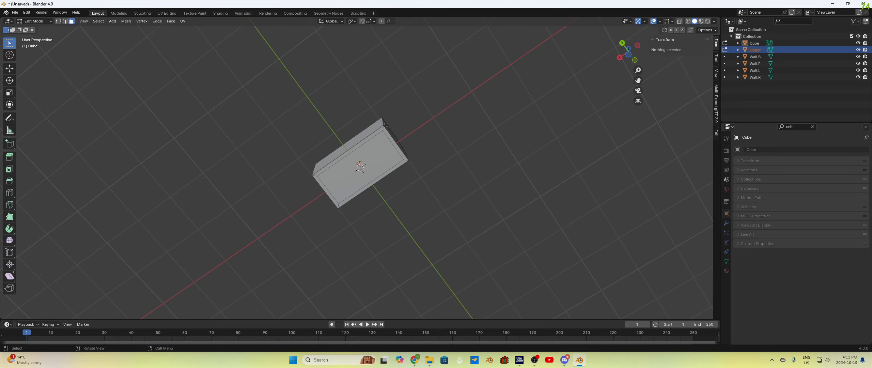
{"action": "left_click", "coordinate": [378, 149]}
{"action": "scroll", "coordinate": [379, 150], "scroll_direction": "down", "scroll_amount": 1}
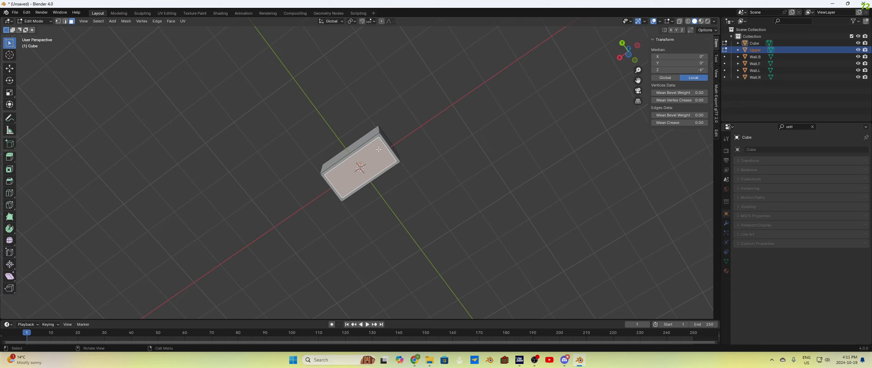
{"action": "key", "text": "x"}
{"action": "left_click", "coordinate": [356, 150]}
{"action": "middle_click_drag", "start_coordinate": [419, 184], "coordinate": [387, 219]}
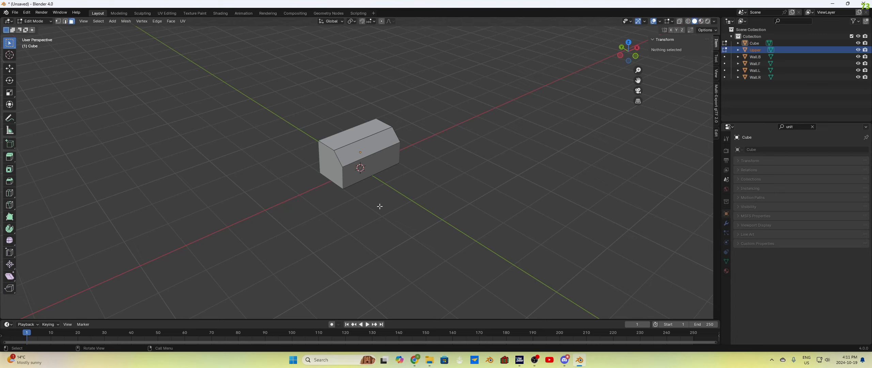
{"action": "middle_click_drag", "start_coordinate": [379, 206], "coordinate": [440, 211]}
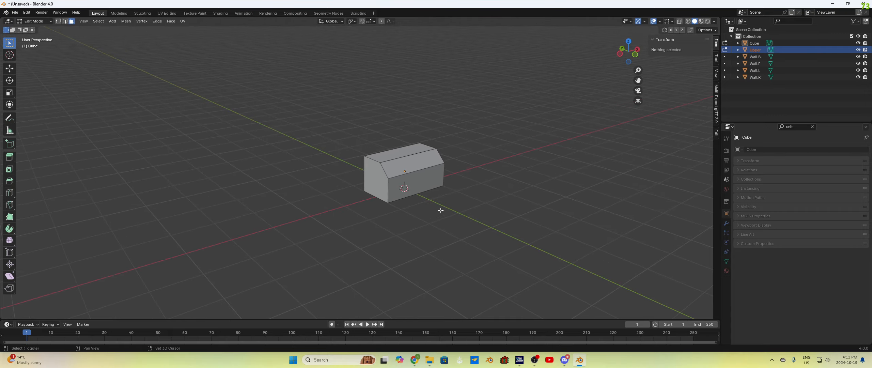
{"action": "scroll", "coordinate": [434, 205], "scroll_direction": "down", "scroll_amount": 2, "text": "shift"}
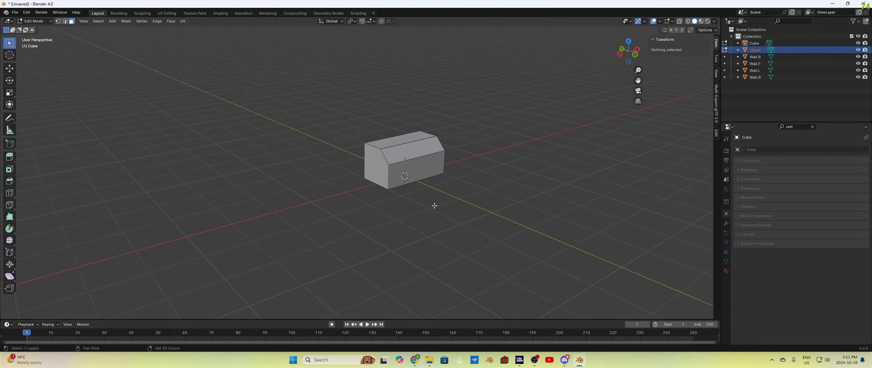
{"action": "middle_click_drag", "start_coordinate": [435, 206], "coordinate": [411, 241], "text": "shift"}
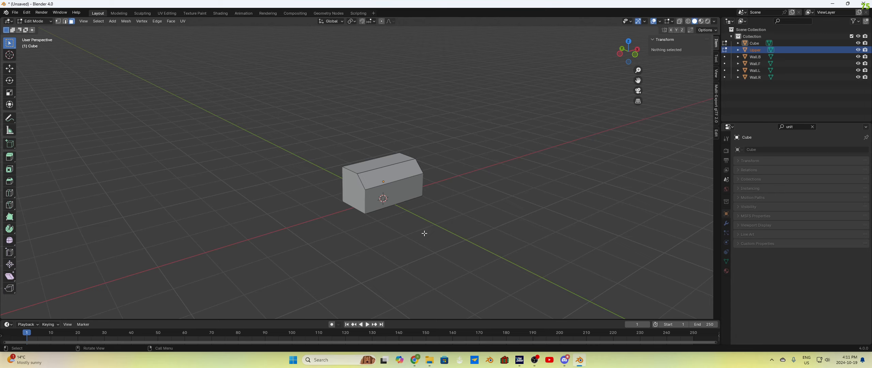
{"action": "middle_click_drag", "start_coordinate": [424, 233], "coordinate": [402, 219]}
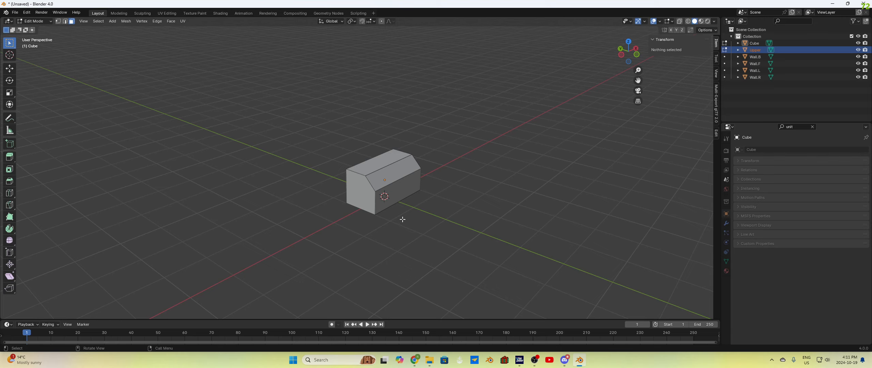
{"action": "middle_click_drag", "start_coordinate": [404, 222], "coordinate": [406, 222]}
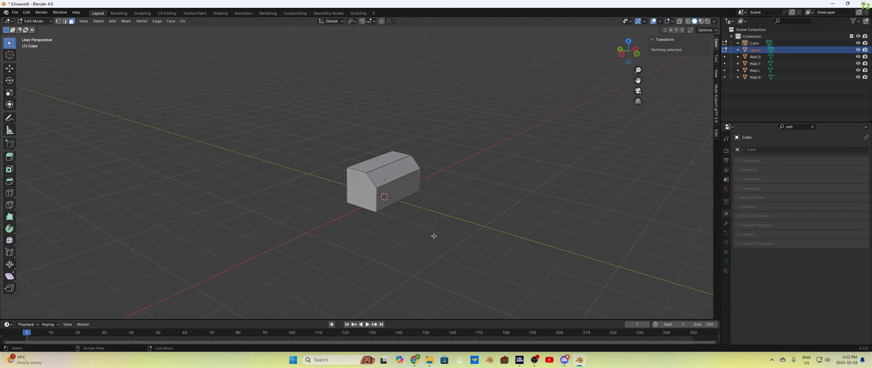
Extrude the Upper object's face about 0.76 inches down into the box
{"action": "middle_click_drag", "start_coordinate": [439, 220], "coordinate": [457, 185]}
{"action": "left_click", "coordinate": [386, 181]}
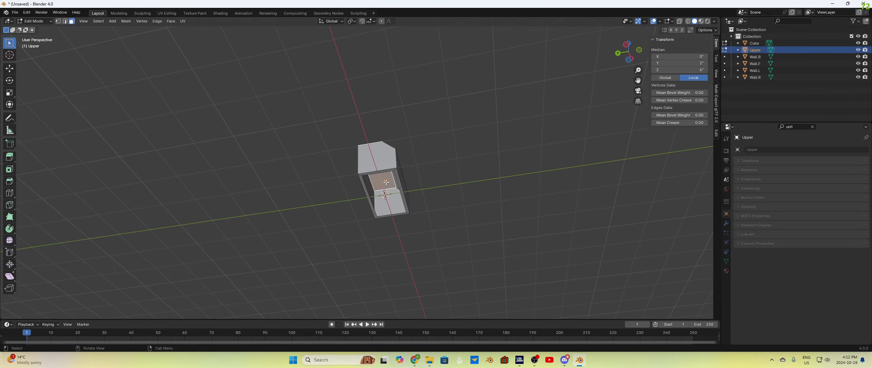
{"action": "key", "text": "e"}
{"action": "left_click", "coordinate": [386, 184]}
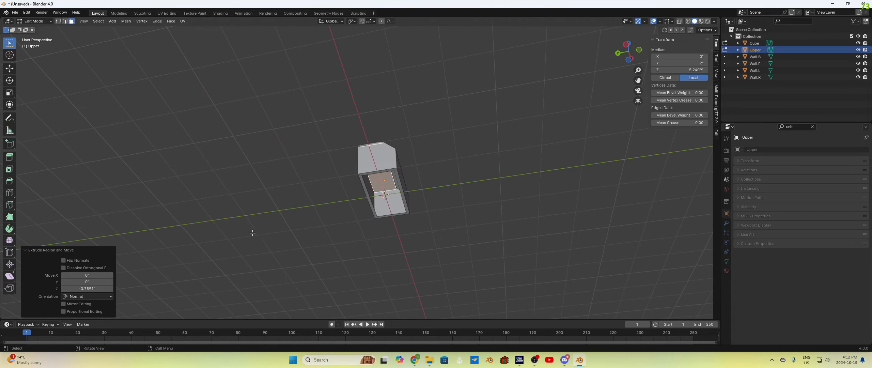
Try Z offsets of 4 and -1 inches for the Upper face extrusion
{"action": "left_click", "coordinate": [104, 288]}
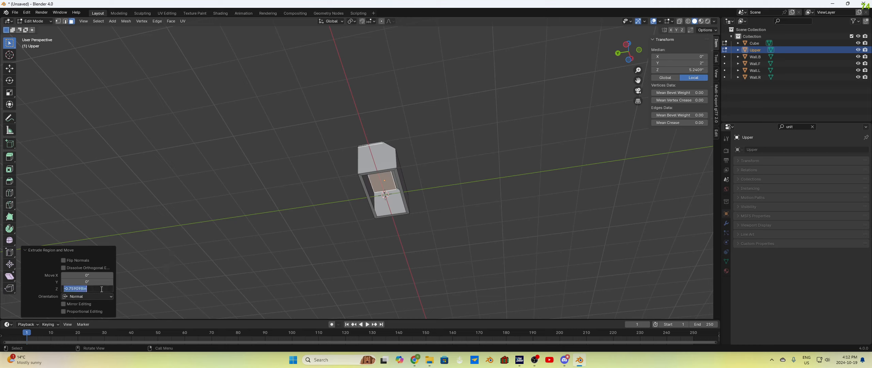
{"action": "type", "text": "4"}
{"action": "key", "text": "Return"}
{"action": "left_click", "coordinate": [94, 290]}
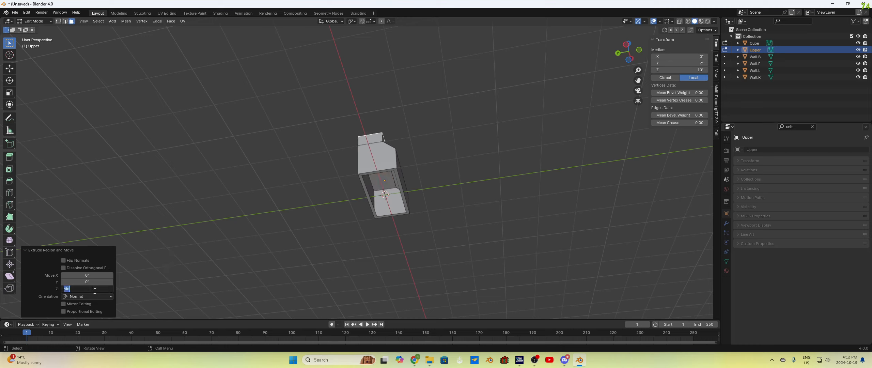
{"action": "type", "text": "-1"}
{"action": "key", "text": "Return"}
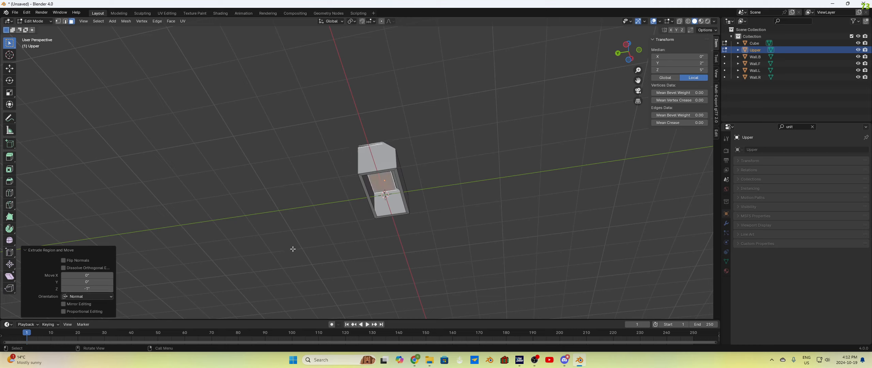
Set the Upper face extrusion's Z offset to -4 inches
{"action": "left_click", "coordinate": [94, 289]}
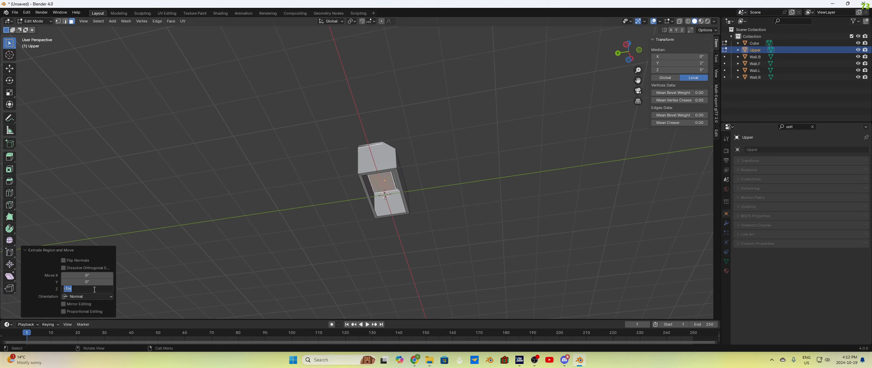
{"action": "type", "text": "-4"}
{"action": "key", "text": "Return"}
{"action": "left_click", "coordinate": [428, 265]}
Separate the bottom face of the extruded Upper block, inside the box, into its own object
{"action": "middle_click_drag", "start_coordinate": [428, 266], "coordinate": [474, 214]}
{"action": "middle_click_drag", "start_coordinate": [382, 150], "coordinate": [442, 194]}
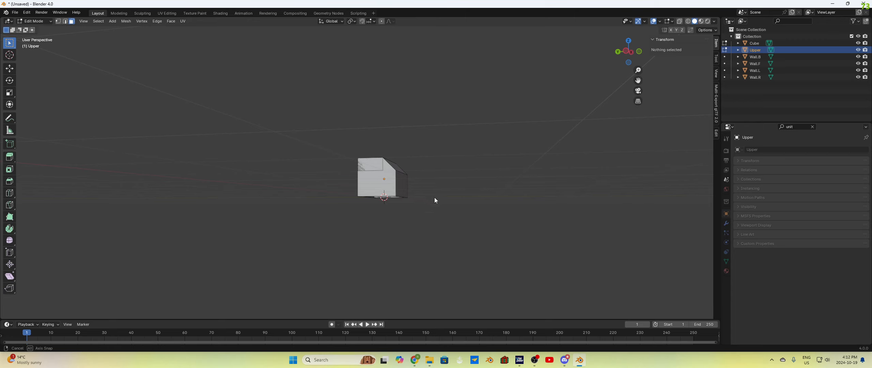
{"action": "middle_click_drag", "start_coordinate": [434, 197], "coordinate": [455, 168]}
{"action": "left_click", "coordinate": [377, 185]}
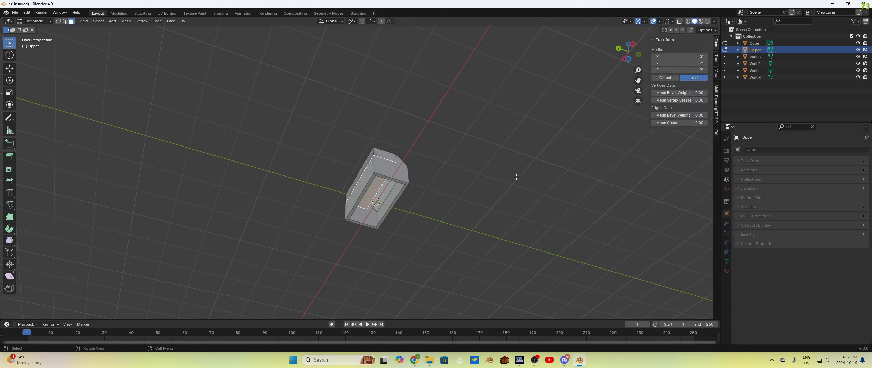
{"action": "key", "text": "p"}
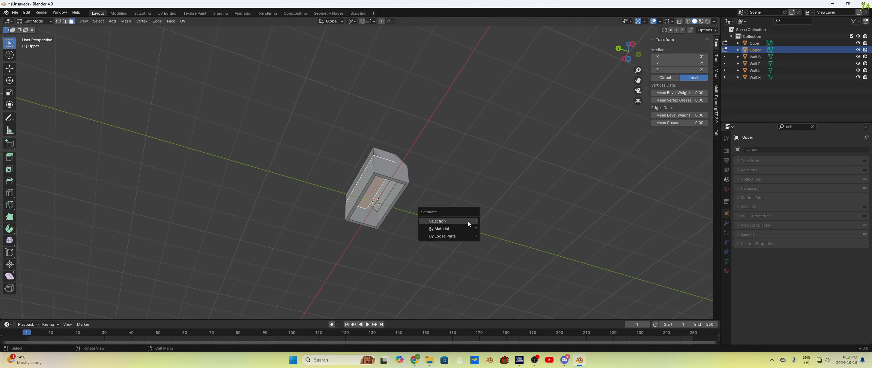
{"action": "left_click", "coordinate": [451, 222]}
Rename the separated bottom face object of the upper block to Upper.Inner
{"action": "left_click", "coordinate": [761, 56]}
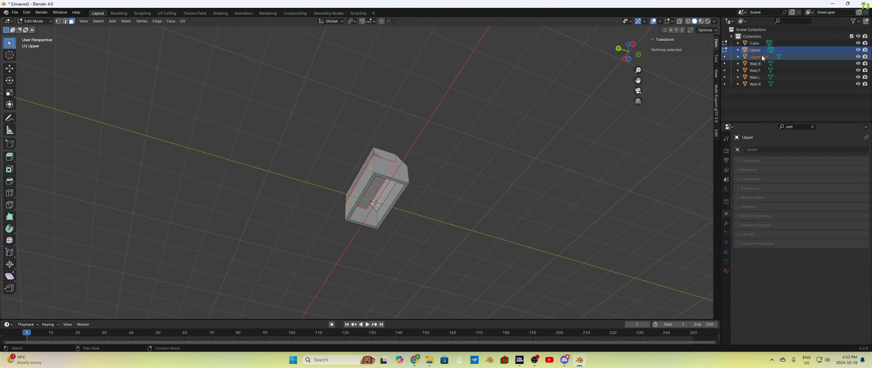
{"action": "double_click", "coordinate": [775, 57]}
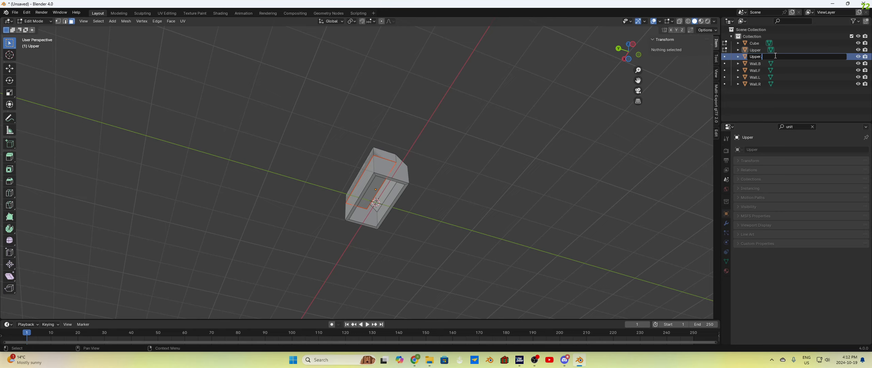
{"action": "type", "text": ".Inner"}
{"action": "key", "text": "Return"}
{"action": "middle_click_drag", "start_coordinate": [515, 203], "coordinate": [476, 249]}
{"action": "key", "text": "Tab"}
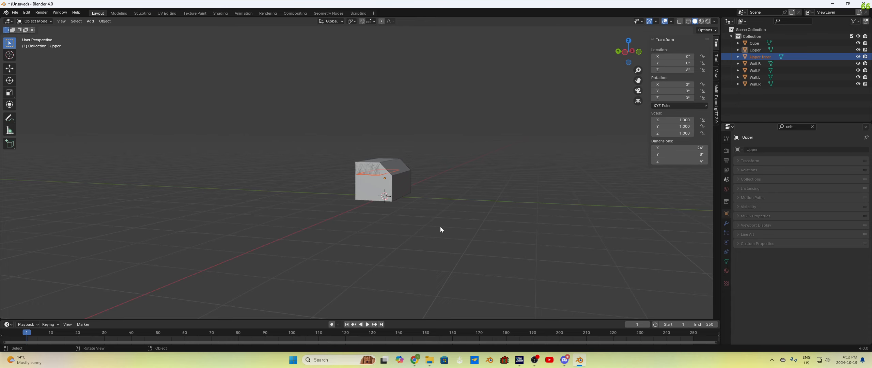
{"action": "middle_click_drag", "start_coordinate": [440, 230], "coordinate": [509, 183]}
{"action": "key", "text": "Tab"}
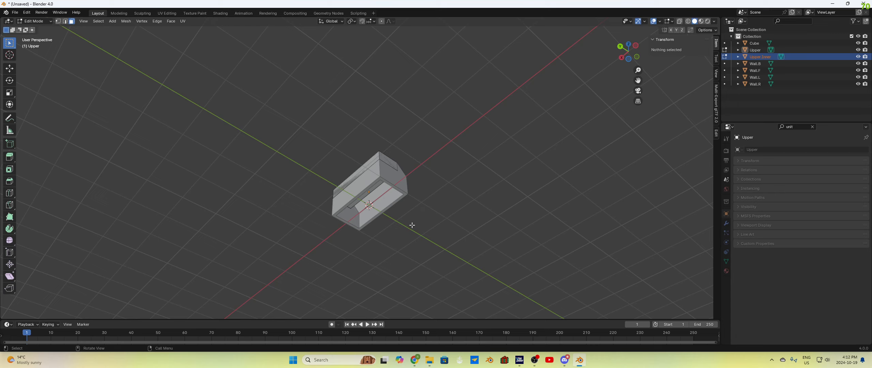
{"action": "scroll", "coordinate": [412, 225], "scroll_direction": "up", "scroll_amount": 3}
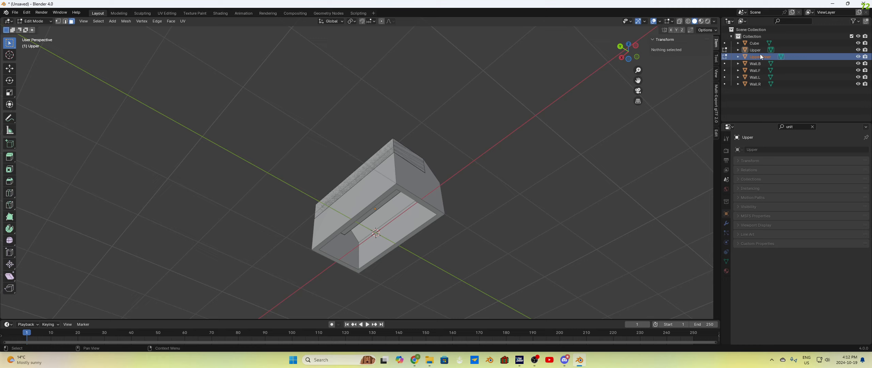
{"action": "middle_click_drag", "start_coordinate": [571, 196], "coordinate": [460, 196]}
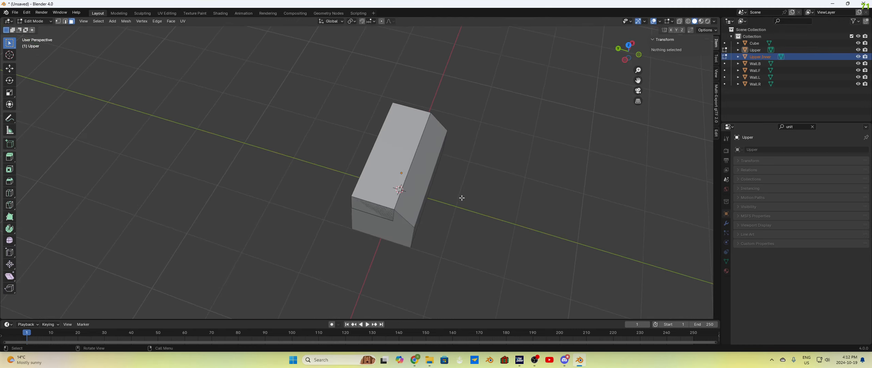
Separate the sloped front face of the Cube object into its own object
{"action": "left_click", "coordinate": [751, 43]}
{"action": "key", "text": "Tab"}
{"action": "key", "text": "Tab"}
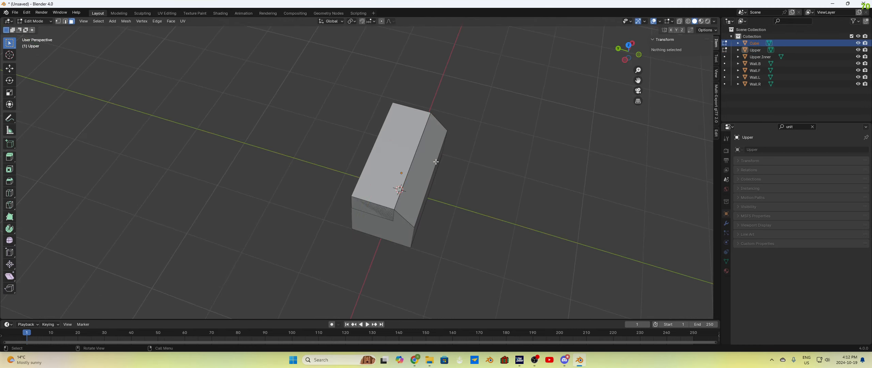
{"action": "left_click", "coordinate": [428, 161]}
{"action": "middle_click_drag", "start_coordinate": [428, 161], "coordinate": [517, 162]}
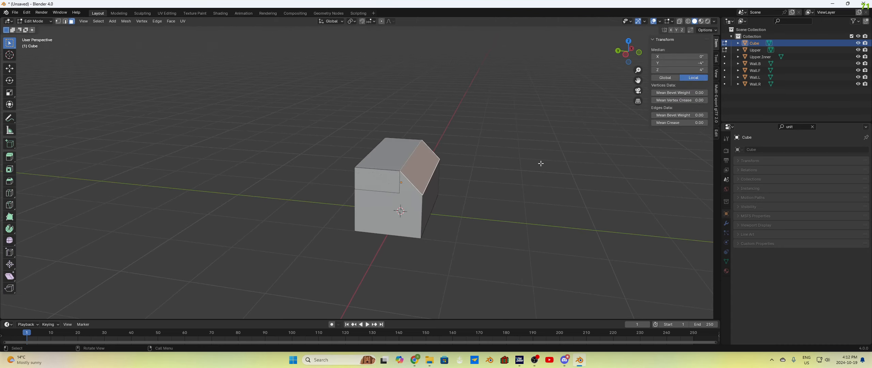
{"action": "key", "text": "p"}
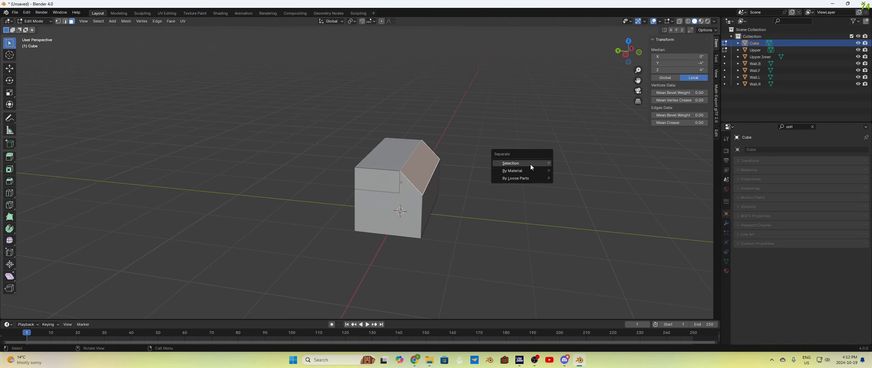
{"action": "left_click", "coordinate": [521, 163]}
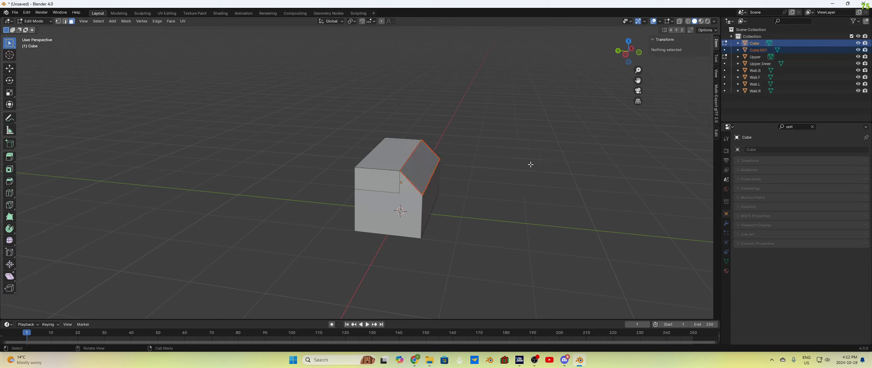
Rename the separated sloped face object to Wall.S
{"action": "double_click", "coordinate": [751, 49]}
{"action": "type", "text": "Wall"}
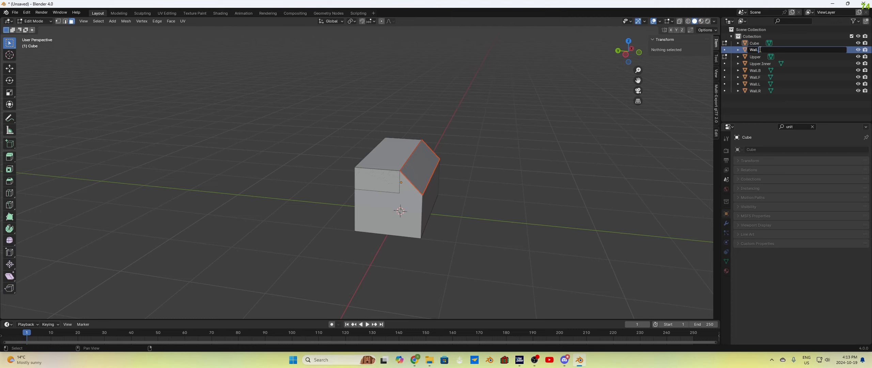
{"action": "type", "text": ".S"}
{"action": "key", "text": "Return"}
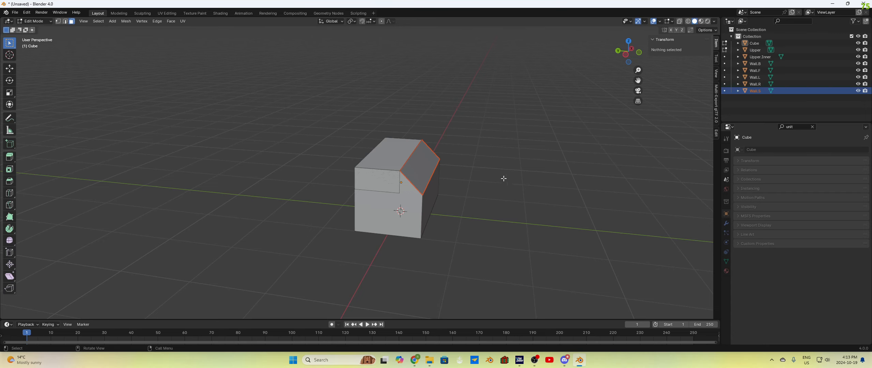
Extrude the sloped Wall.S face along its normal with a Z offset of 0.25 inches
{"action": "middle_click_drag", "start_coordinate": [496, 179], "coordinate": [519, 138]}
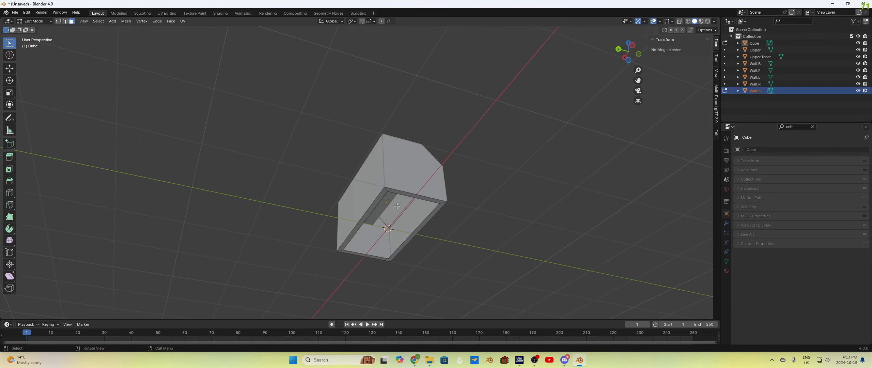
{"action": "left_click", "coordinate": [399, 210]}
{"action": "mouse_move", "coordinate": [484, 183]}
{"action": "middle_mouse_down"}
{"action": "mouse_move", "coordinate": [472, 218]}
{"action": "mouse_move", "coordinate": [478, 188]}
{"action": "middle_mouse_up"}
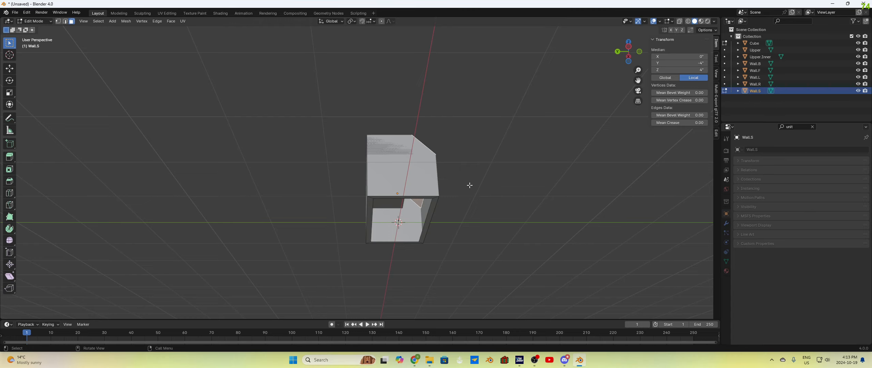
{"action": "middle_click_drag", "start_coordinate": [468, 186], "coordinate": [477, 171]}
{"action": "middle_click_drag", "start_coordinate": [528, 177], "coordinate": [521, 185]}
{"action": "key", "text": "e"}
{"action": "left_click", "coordinate": [456, 194]}
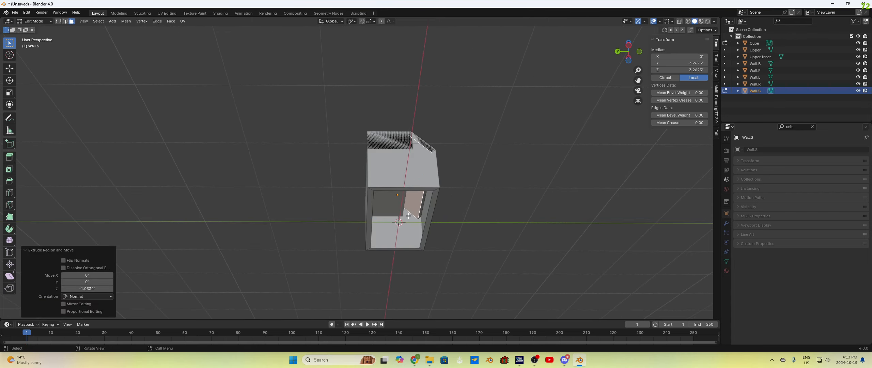
{"action": "left_click", "coordinate": [87, 288]}
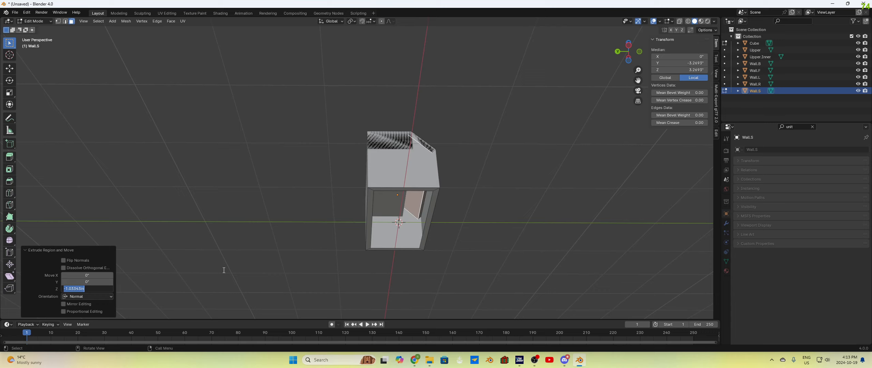
{"action": "type", "text": "0.25"}
{"action": "key", "text": "Return"}
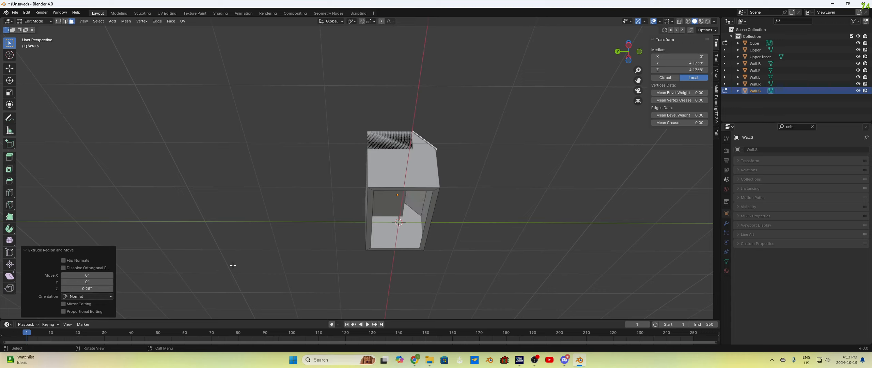
Set the Wall.S extrusion's Z offset to -0.25 inches and deselect the face
{"action": "left_click", "coordinate": [103, 289]}
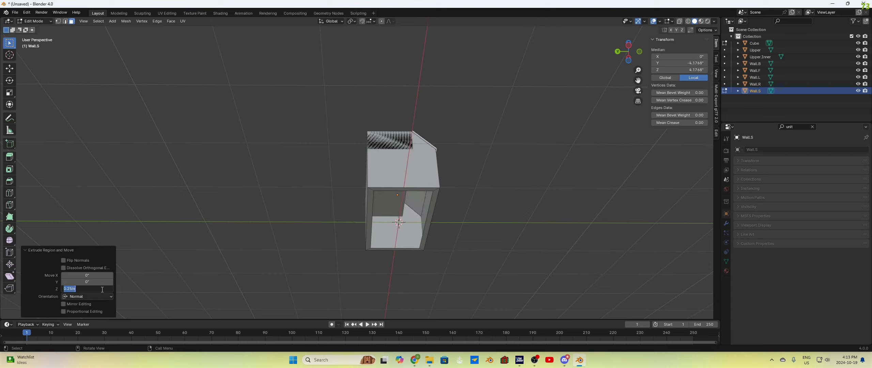
{"action": "type", "text": "-.2"}
{"action": "key", "text": "Return"}
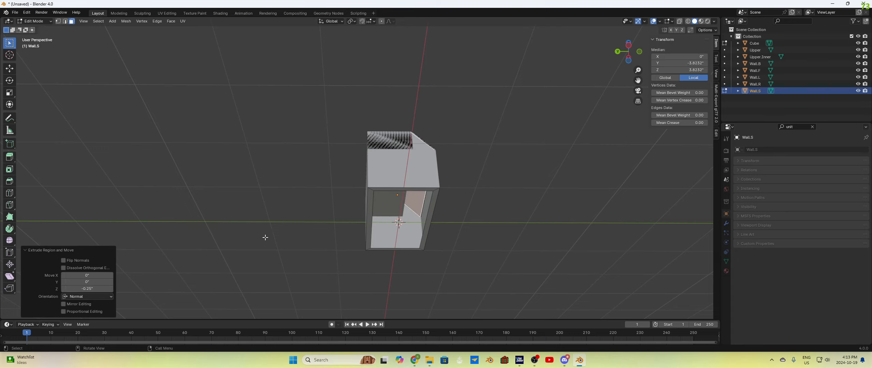
{"action": "left_click", "coordinate": [246, 234]}
{"action": "middle_click_drag", "start_coordinate": [520, 237], "coordinate": [423, 205]}
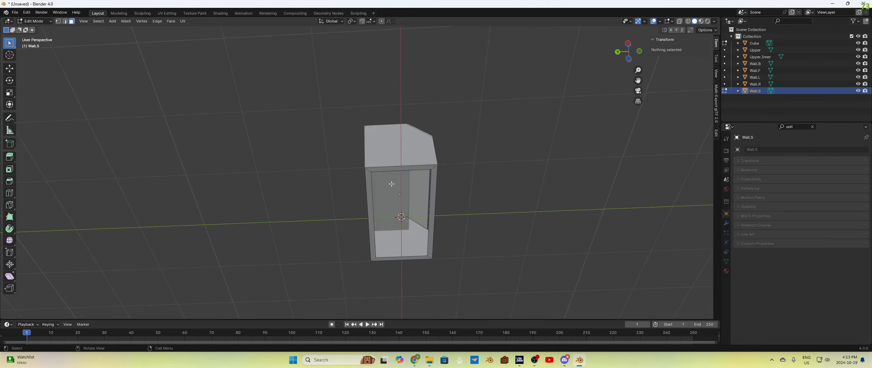
{"action": "middle_click_drag", "start_coordinate": [392, 184], "coordinate": [408, 189]}
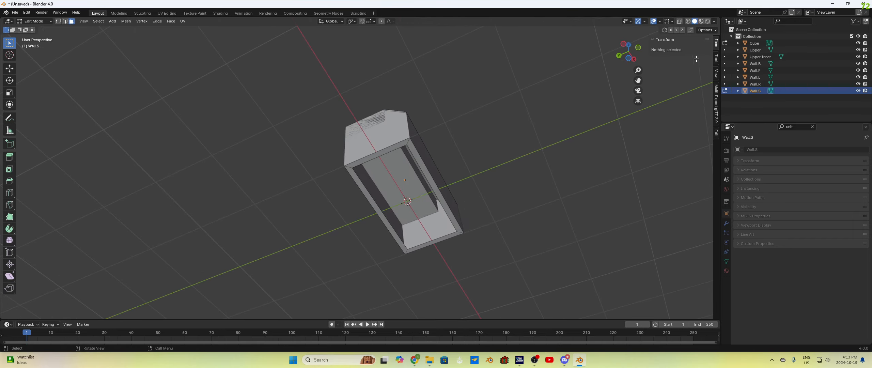
Extrude the long front edge of the Upper.Inner face by -4 inches along the global Y axis
{"action": "left_click", "coordinate": [759, 58]}
{"action": "key", "text": "Tab"}
{"action": "key", "text": "Tab"}
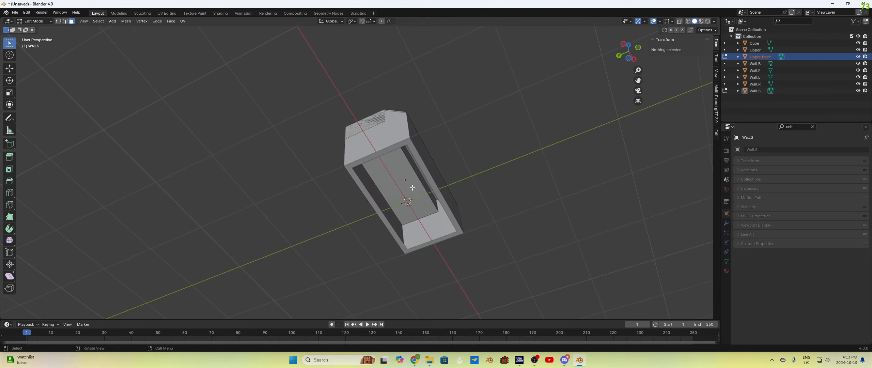
{"action": "left_click", "coordinate": [413, 187]}
{"action": "middle_click_drag", "start_coordinate": [453, 181], "coordinate": [418, 178]}
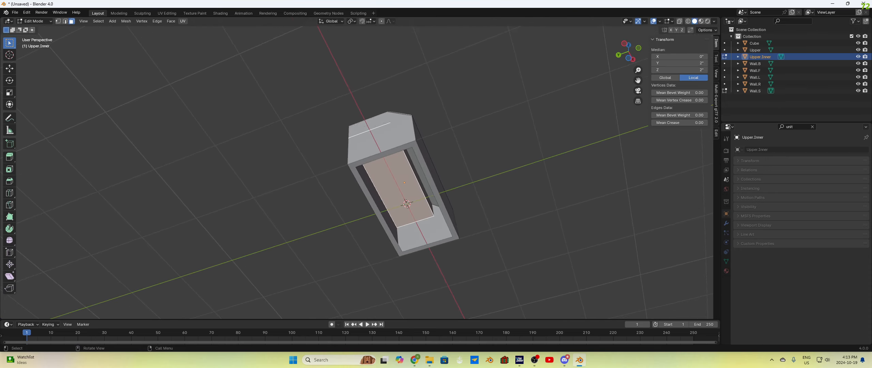
{"action": "left_click", "coordinate": [65, 21]}
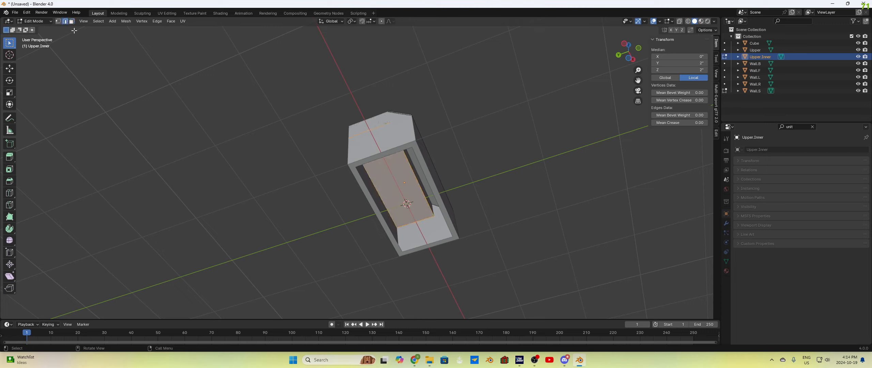
{"action": "left_click", "coordinate": [421, 187]}
{"action": "left_click", "coordinate": [417, 184]}
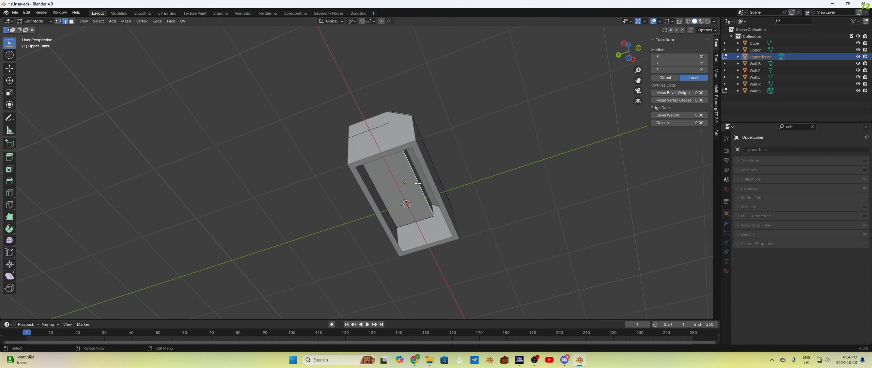
{"action": "middle_click_drag", "start_coordinate": [467, 170], "coordinate": [397, 212]}
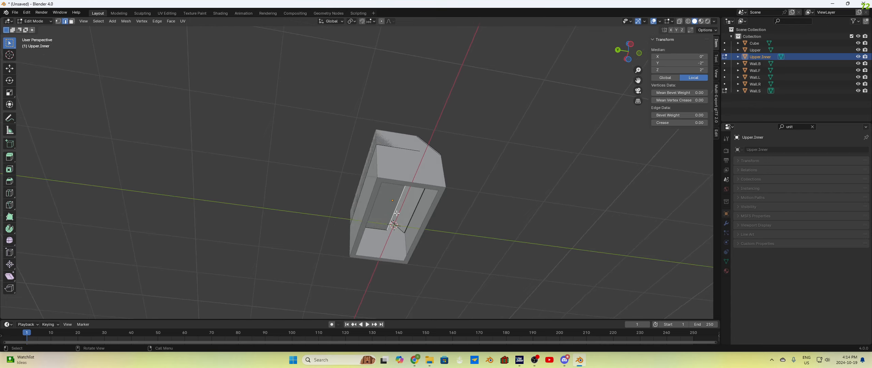
{"action": "key", "text": "g"}
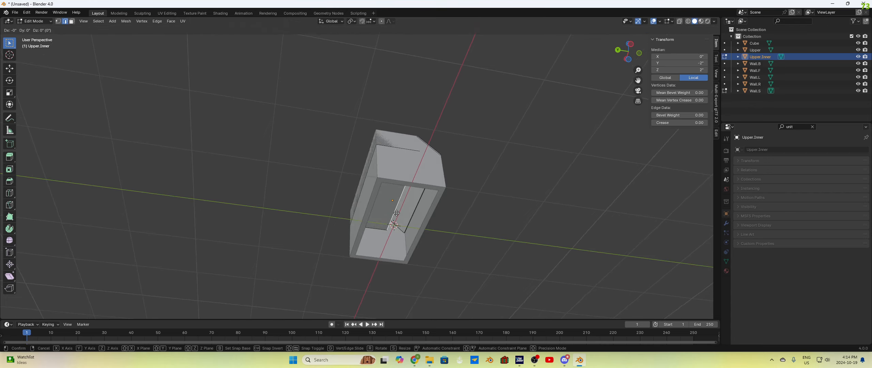
{"action": "key", "text": "y"}
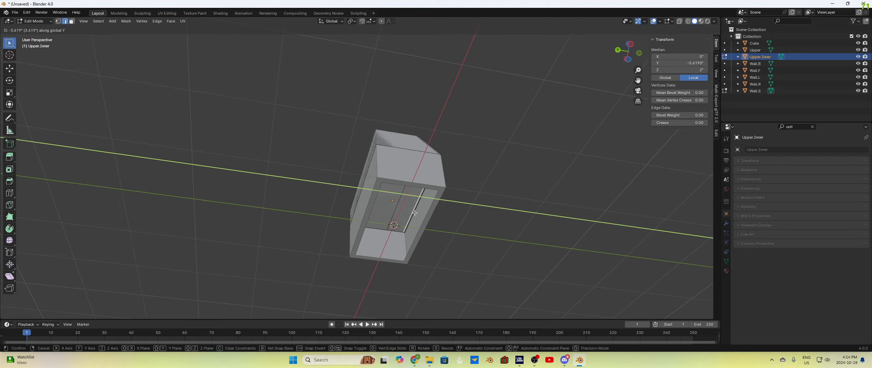
{"action": "left_click", "coordinate": [414, 212]}
{"action": "left_click", "coordinate": [85, 282]}
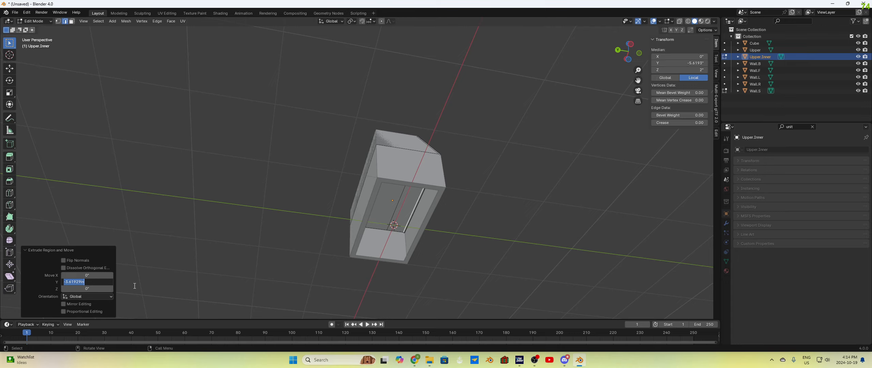
{"action": "type", "text": "-4"}
{"action": "key", "text": "Return"}
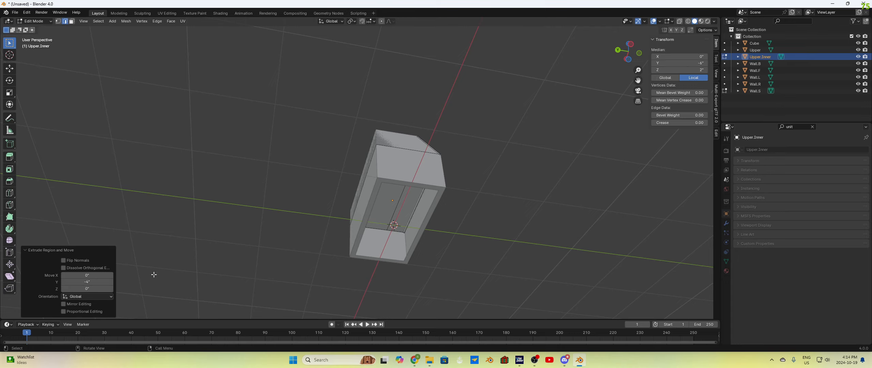
Examine how the extended Upper.Inner panel fits against the walls, from inside and outside the box
{"action": "middle_click_drag", "start_coordinate": [410, 219], "coordinate": [503, 252]}
{"action": "scroll", "coordinate": [447, 209], "scroll_direction": "up", "scroll_amount": 4}
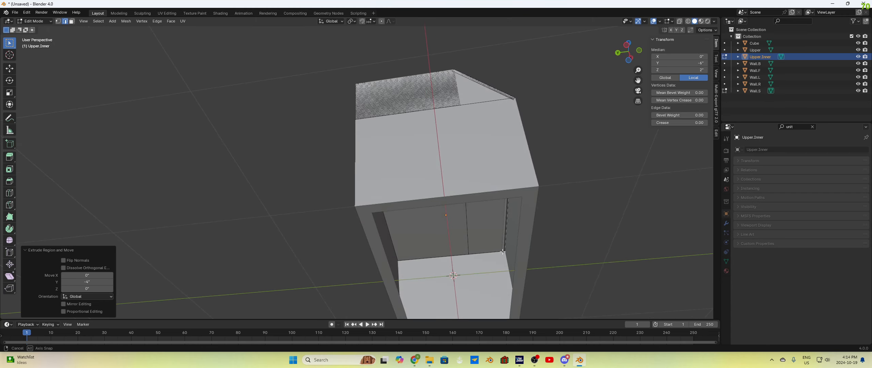
{"action": "scroll", "coordinate": [518, 236], "scroll_direction": "up", "scroll_amount": 3}
{"action": "scroll", "coordinate": [525, 240], "scroll_direction": "down", "scroll_amount": 3}
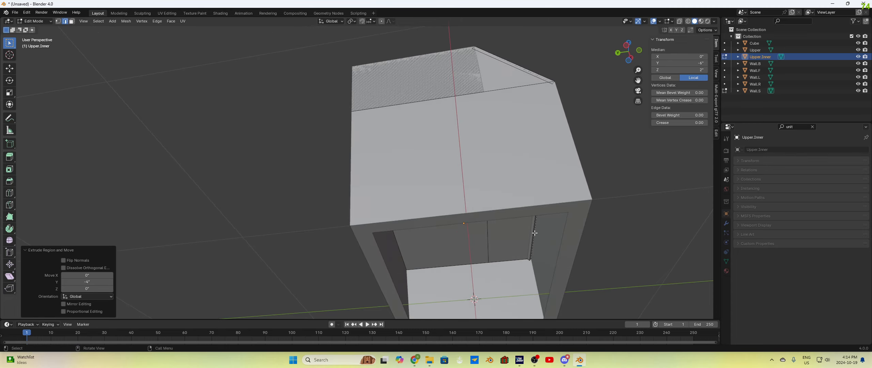
{"action": "scroll", "coordinate": [534, 232], "scroll_direction": "down", "scroll_amount": 3}
{"action": "middle_click_drag", "start_coordinate": [528, 232], "coordinate": [503, 246]}
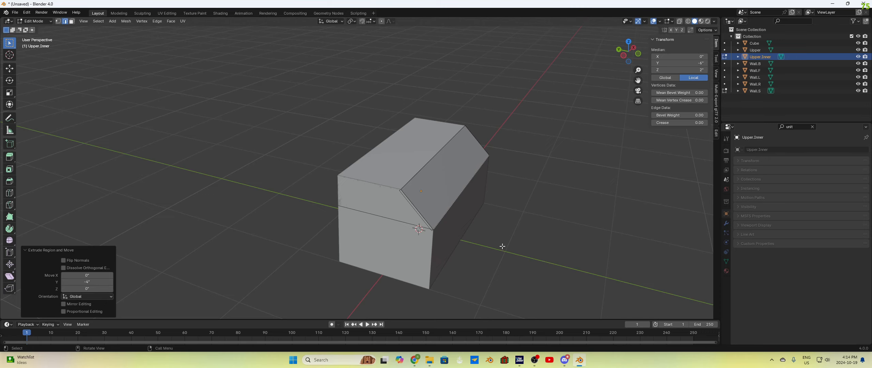
{"action": "left_click", "coordinate": [502, 246]}
{"action": "middle_click_drag", "start_coordinate": [512, 244], "coordinate": [516, 199]}
{"action": "left_click", "coordinate": [399, 198]}
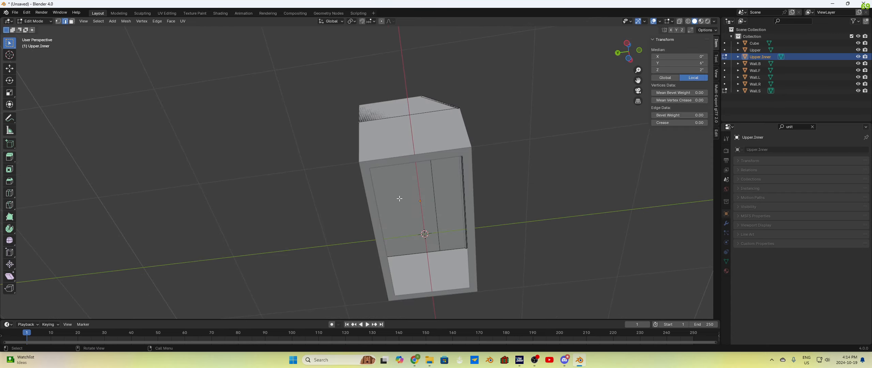
{"action": "key", "text": "Tab"}
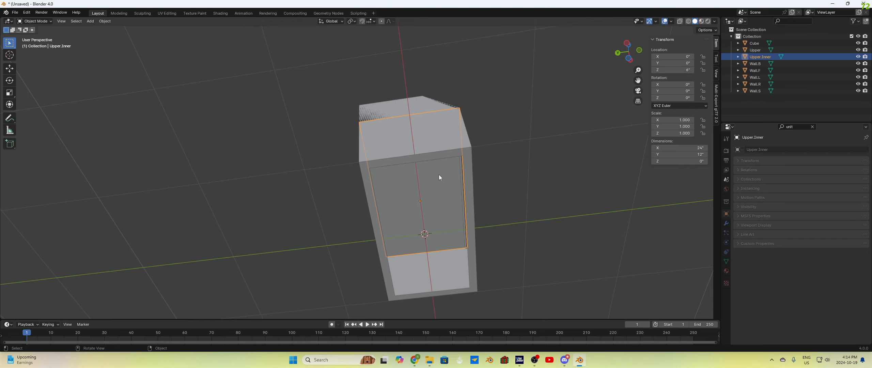
{"action": "middle_click_drag", "start_coordinate": [498, 195], "coordinate": [275, 242]}
{"action": "key", "text": "Tab"}
{"action": "left_click", "coordinate": [279, 226]}
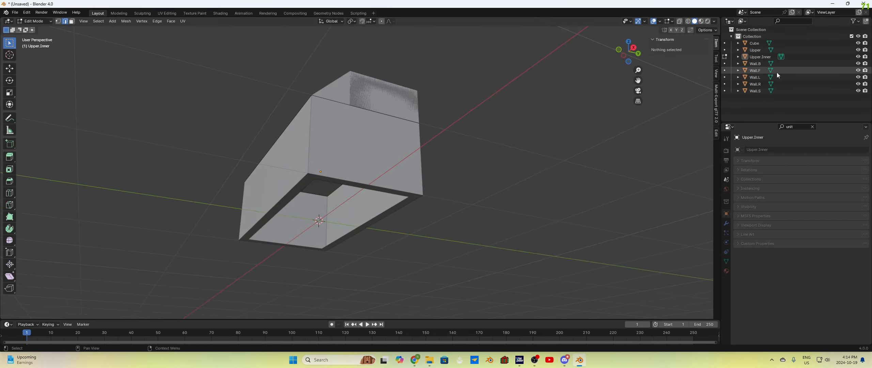
Extrude the Wall.B face along its normal with a Z offset of -1 inch
{"action": "left_click", "coordinate": [755, 63]}
{"action": "mouse_move", "coordinate": [519, 203]}
{"action": "middle_mouse_down"}
{"action": "mouse_move", "coordinate": [625, 181]}
{"action": "mouse_move", "coordinate": [615, 191]}
{"action": "mouse_move", "coordinate": [531, 206]}
{"action": "middle_mouse_up"}
{"action": "key", "text": "Tab"}
{"action": "key", "text": "Tab"}
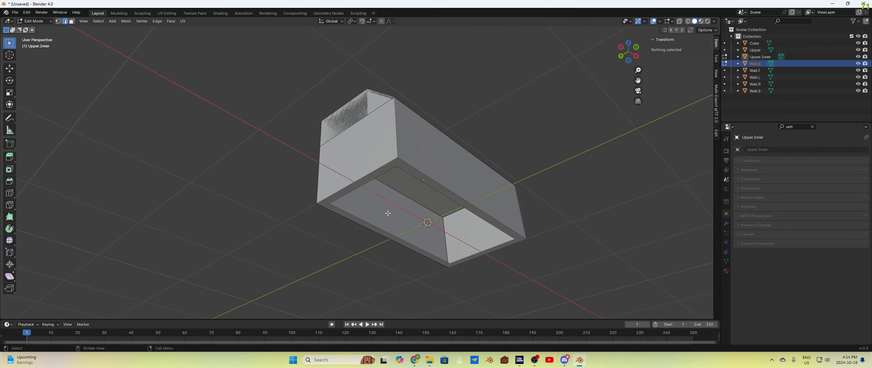
{"action": "middle_click_drag", "start_coordinate": [421, 209], "coordinate": [416, 224]}
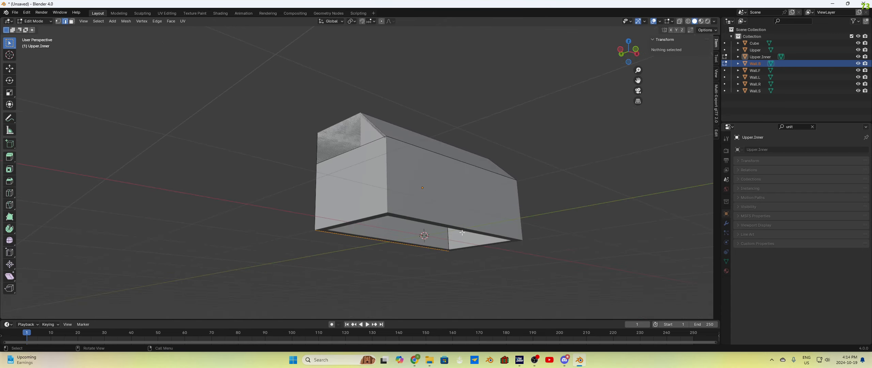
{"action": "left_click", "coordinate": [72, 21]}
{"action": "left_click", "coordinate": [396, 225]}
{"action": "middle_click_drag", "start_coordinate": [453, 258], "coordinate": [427, 241]}
{"action": "key", "text": "e"}
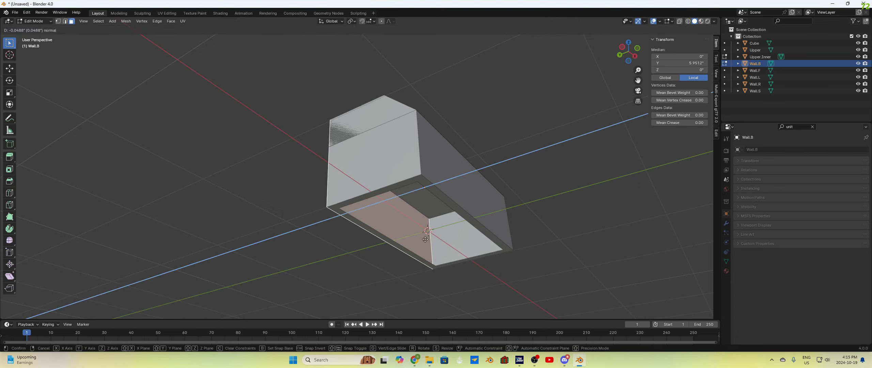
{"action": "left_click", "coordinate": [430, 238]}
{"action": "left_click", "coordinate": [98, 286]}
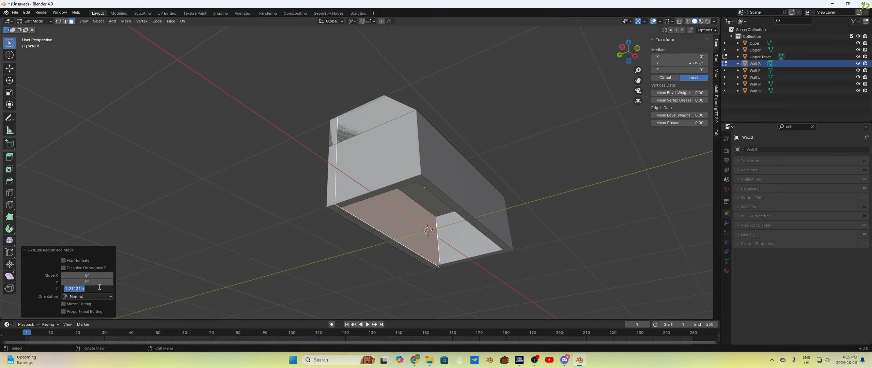
{"action": "type", "text": "-1"}
{"action": "key", "text": "Return"}
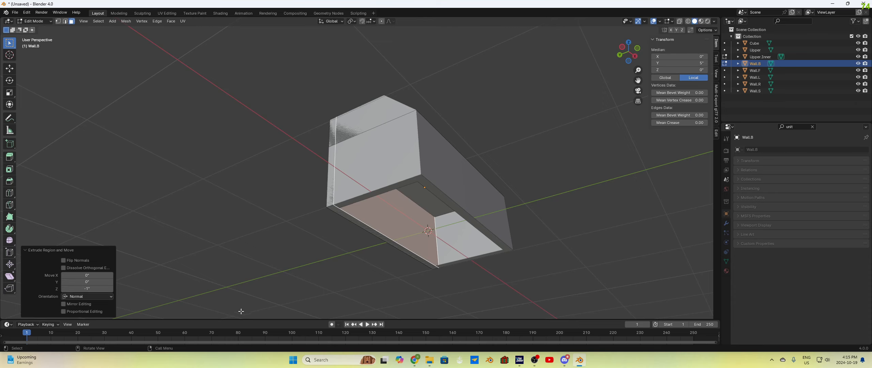
Extrude the inner face of Wall.F along its normal with a Z offset of -1 inch and deselect it
{"action": "left_click", "coordinate": [579, 260]}
{"action": "middle_click_drag", "start_coordinate": [566, 255], "coordinate": [511, 243]}
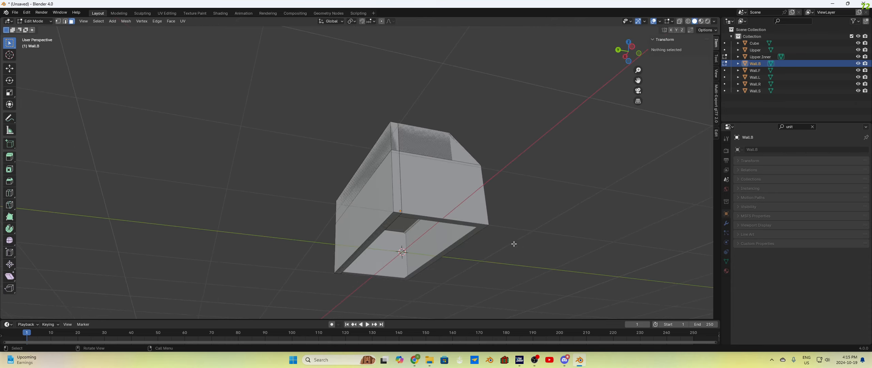
{"action": "left_click", "coordinate": [754, 70]}
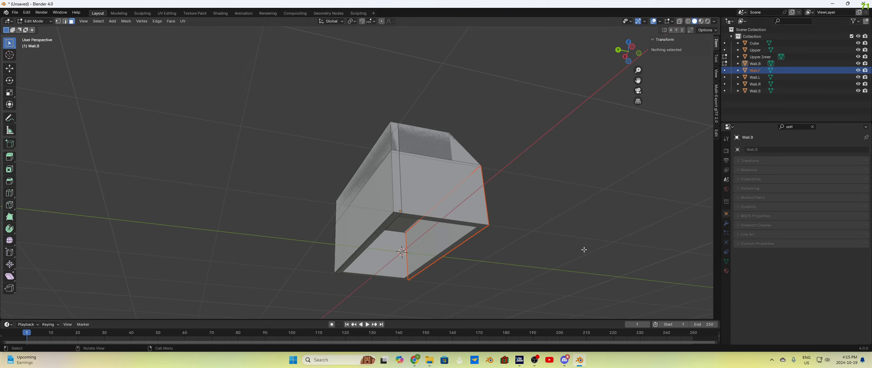
{"action": "left_click", "coordinate": [448, 234]}
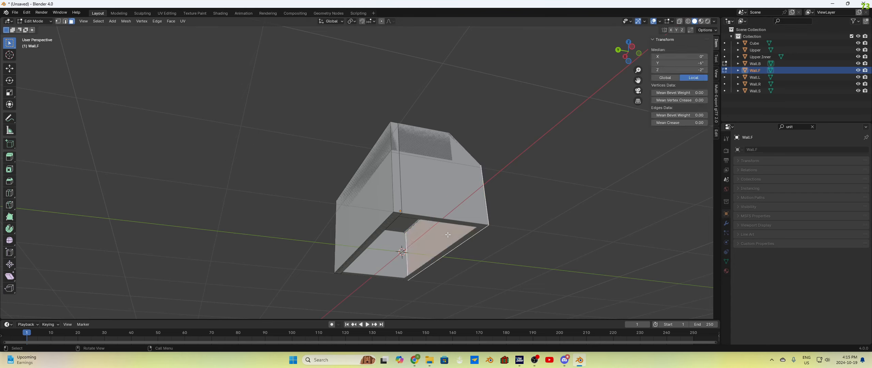
{"action": "key", "text": "e"}
{"action": "left_click", "coordinate": [446, 238]}
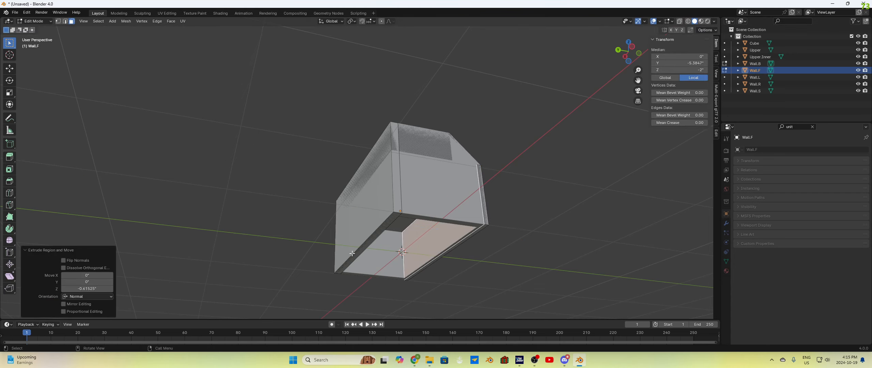
{"action": "left_click", "coordinate": [89, 289]}
{"action": "type", "text": "-1"}
{"action": "key", "text": "Return"}
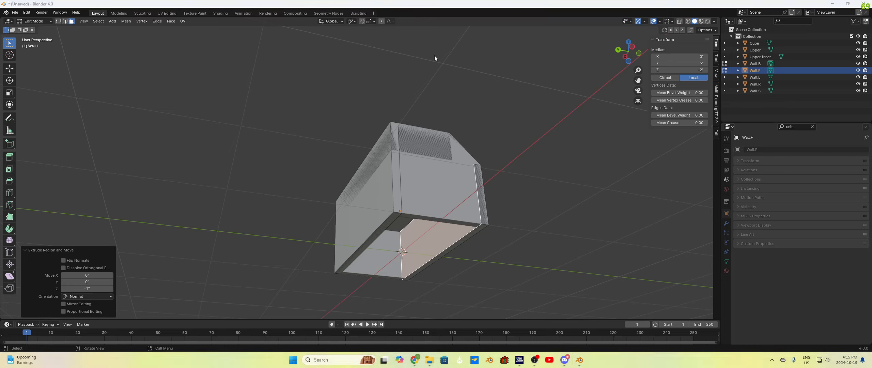
{"action": "left_click", "coordinate": [578, 143]}
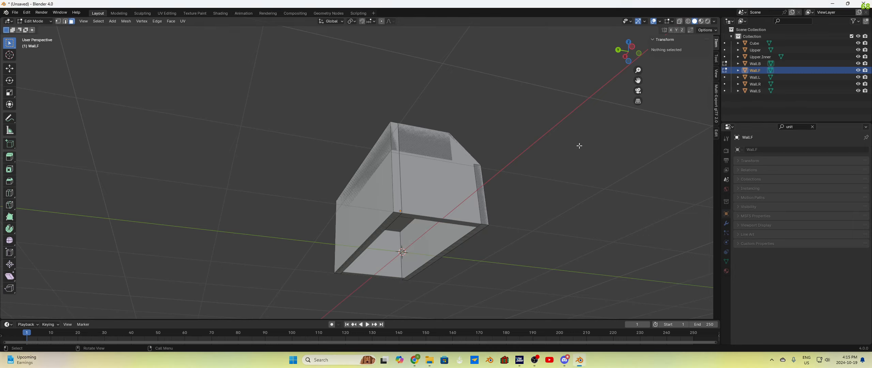
Extrude the Wall.L face along its normal with a Z offset of -1 inch
{"action": "left_click", "coordinate": [759, 80]}
{"action": "middle_click_drag", "start_coordinate": [546, 235], "coordinate": [419, 244]}
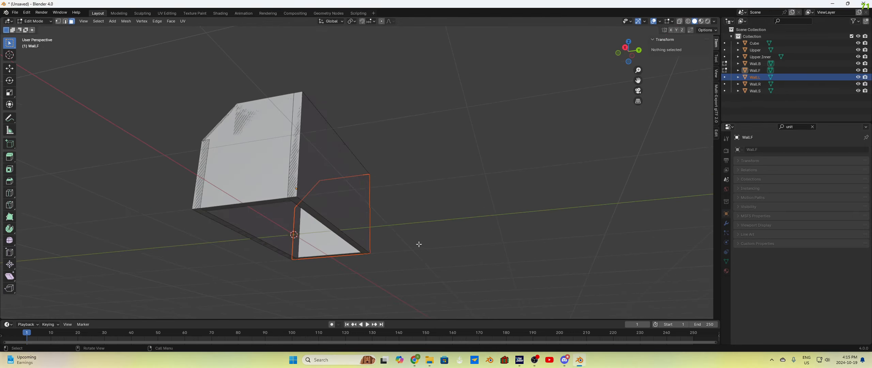
{"action": "left_click", "coordinate": [324, 244]}
{"action": "key", "text": "e"}
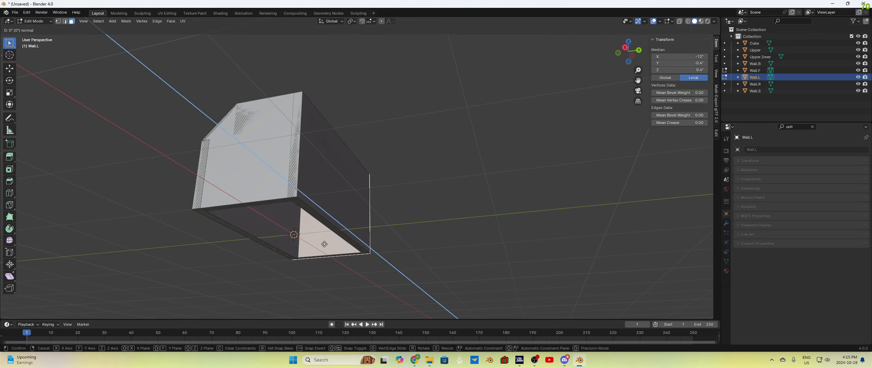
{"action": "left_click", "coordinate": [236, 259]}
{"action": "left_click_drag", "start_coordinate": [87, 289], "coordinate": [97, 289]}
{"action": "left_click", "coordinate": [97, 289]}
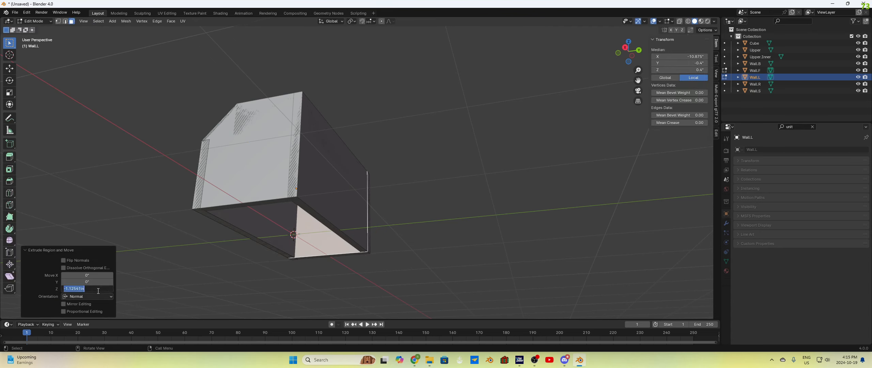
{"action": "type", "text": "-1"}
{"action": "key", "text": "Return"}
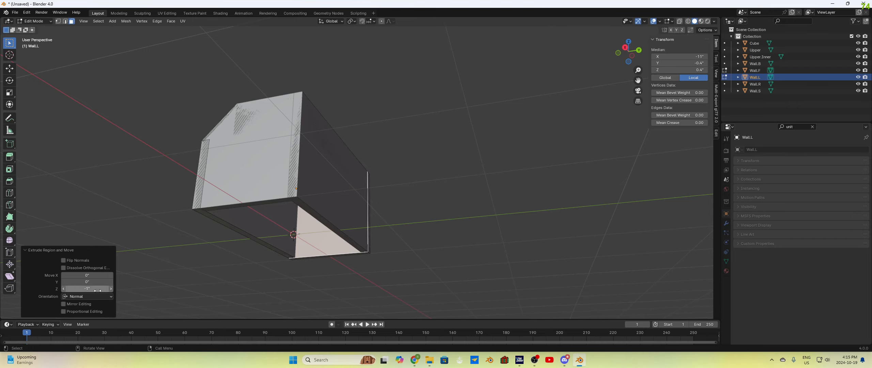
Try to extrude the still-selected inner Wall.L face once more along its normal with a Z offset of -1 inch
{"action": "left_click", "coordinate": [755, 84]}
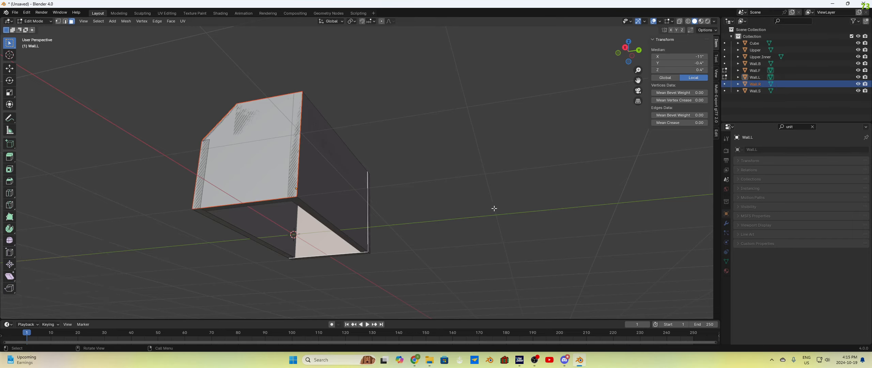
{"action": "middle_click_drag", "start_coordinate": [495, 208], "coordinate": [502, 220]}
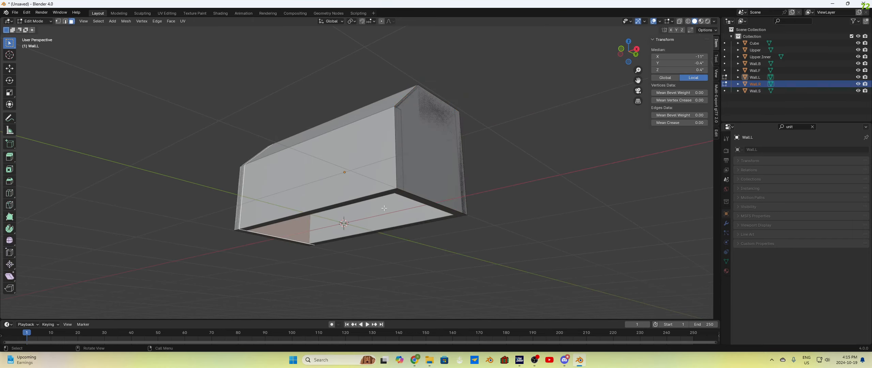
{"action": "middle_click_drag", "start_coordinate": [395, 217], "coordinate": [302, 231]}
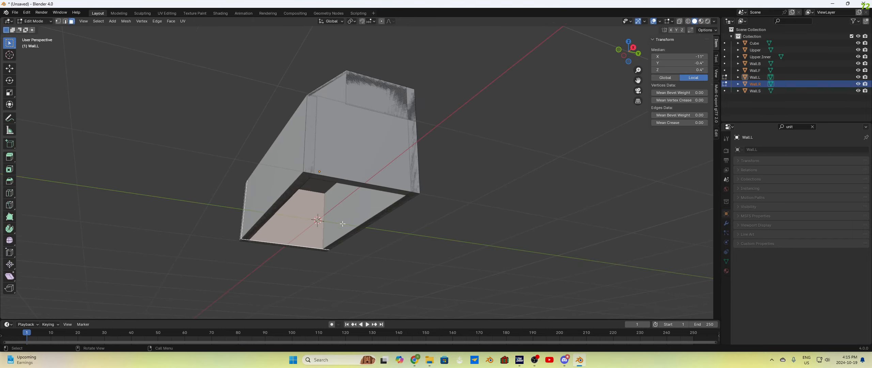
{"action": "key", "text": "Tab"}
{"action": "key", "text": "Tab"}
{"action": "left_click", "coordinate": [273, 257]}
{"action": "key", "text": "ctrl+z"}
{"action": "key", "text": "e"}
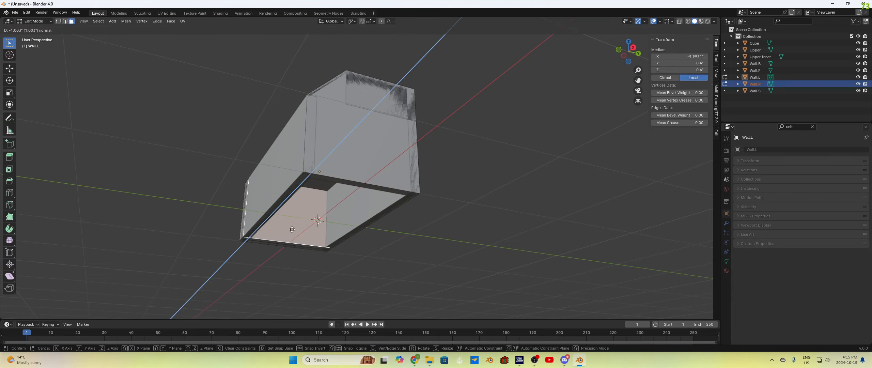
{"action": "left_click", "coordinate": [292, 229]}
{"action": "left_click", "coordinate": [87, 289]}
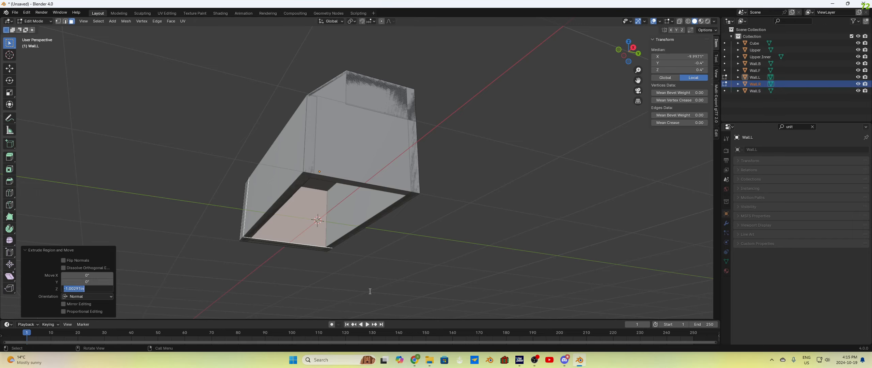
{"action": "type", "text": "-1"}
{"action": "key", "text": "Return"}
{"action": "left_click", "coordinate": [405, 253]}
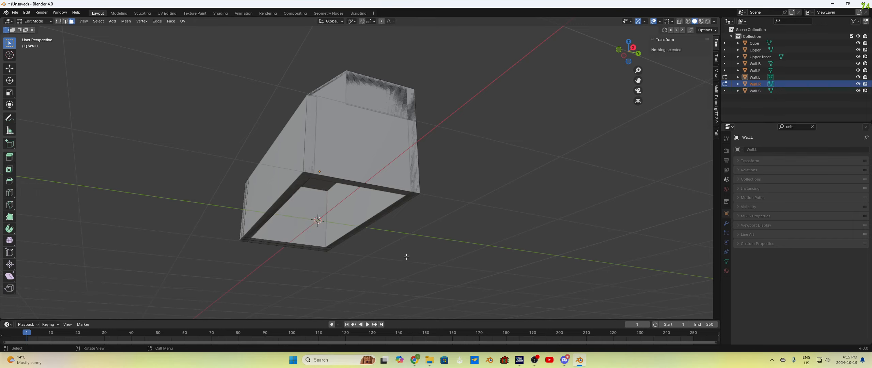
Undo the extra extrusion of the Wall.L face
{"action": "middle_click_drag", "start_coordinate": [405, 253], "coordinate": [520, 222]}
{"action": "key", "text": "ctrl+z"}
{"action": "key", "text": "ctrl+z"}
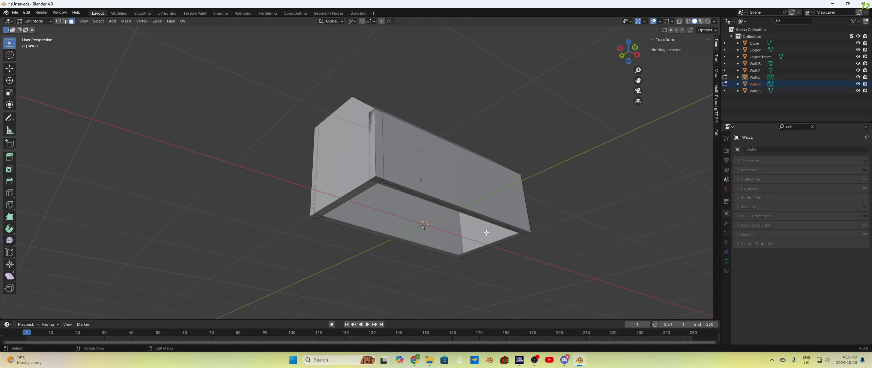
Extrude the Wall.R face along its normal with a Z offset of -1 inch
{"action": "left_click", "coordinate": [521, 222]}
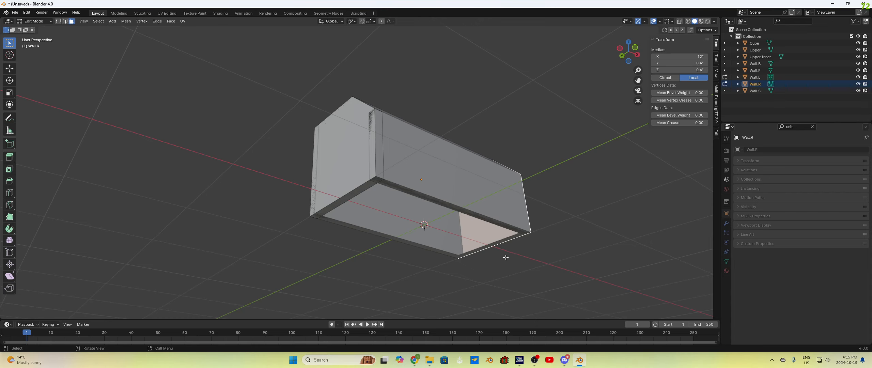
{"action": "mouse_move", "coordinate": [506, 258]}
{"action": "middle_mouse_down"}
{"action": "mouse_move", "coordinate": [498, 273]}
{"action": "mouse_move", "coordinate": [503, 252]}
{"action": "middle_mouse_up"}
{"action": "key", "text": "e"}
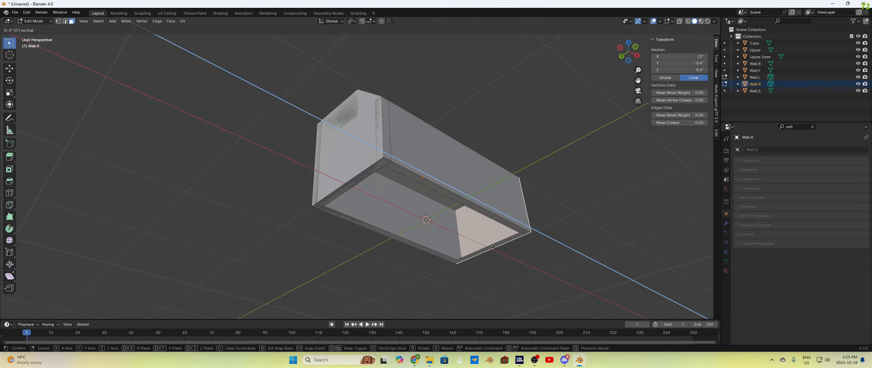
{"action": "left_click", "coordinate": [486, 240]}
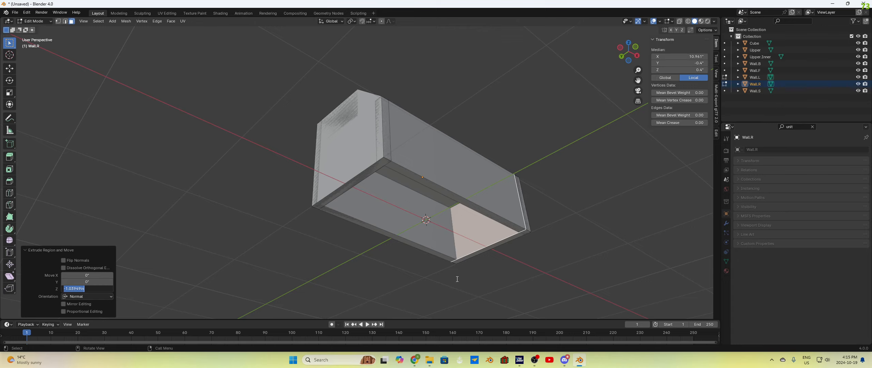
{"action": "type", "text": "-1"}
{"action": "key", "text": "Return"}
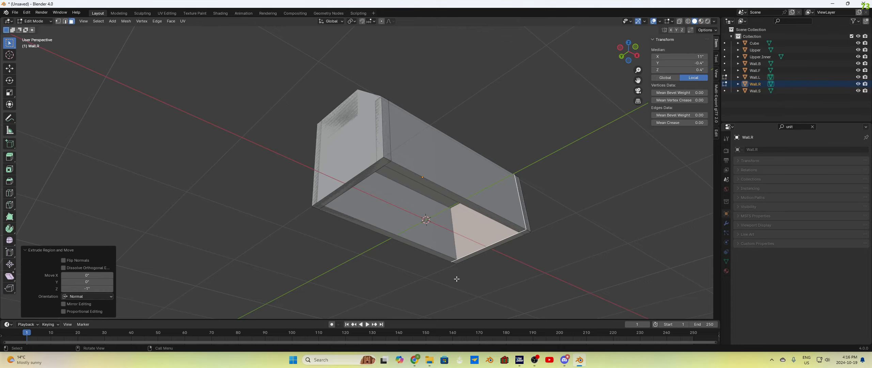
Examine the thickened walls from above, below and the ends of the box, deselecting the Wall.R face
{"action": "middle_click_drag", "start_coordinate": [466, 253], "coordinate": [545, 278]}
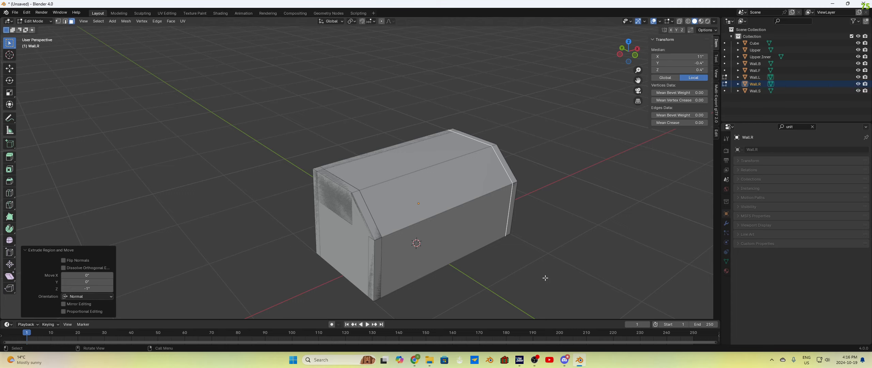
{"action": "middle_click_drag", "start_coordinate": [523, 251], "coordinate": [428, 206]}
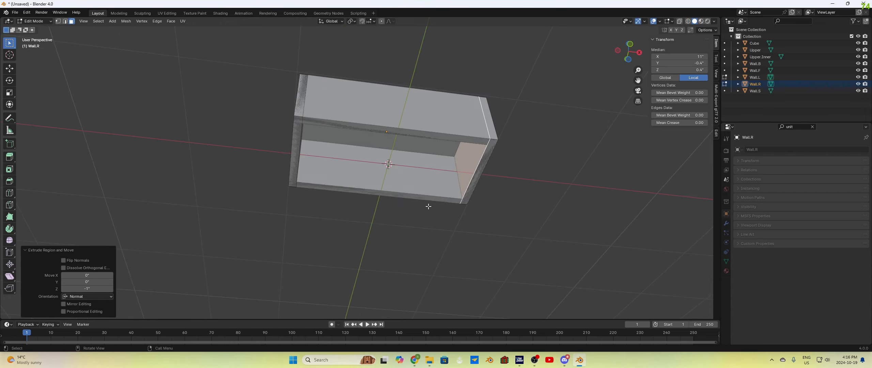
{"action": "middle_click_drag", "start_coordinate": [428, 206], "coordinate": [360, 185]}
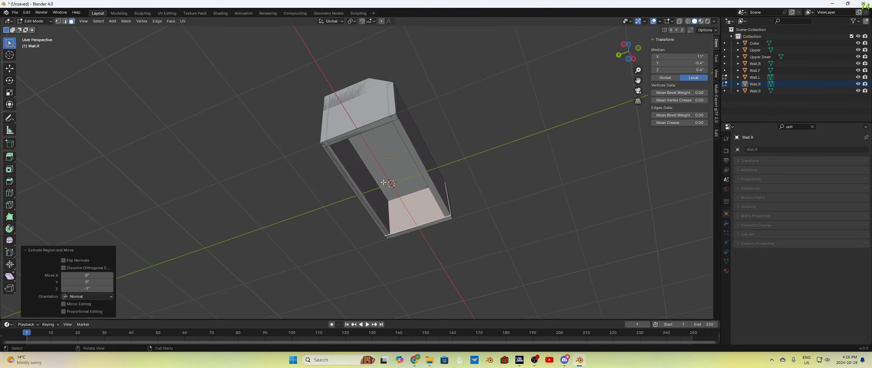
{"action": "middle_click_drag", "start_coordinate": [383, 182], "coordinate": [439, 224]}
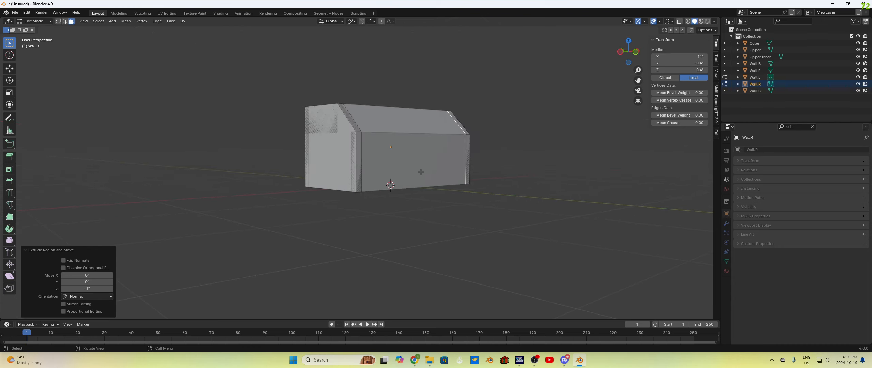
{"action": "middle_click_drag", "start_coordinate": [421, 172], "coordinate": [386, 163]}
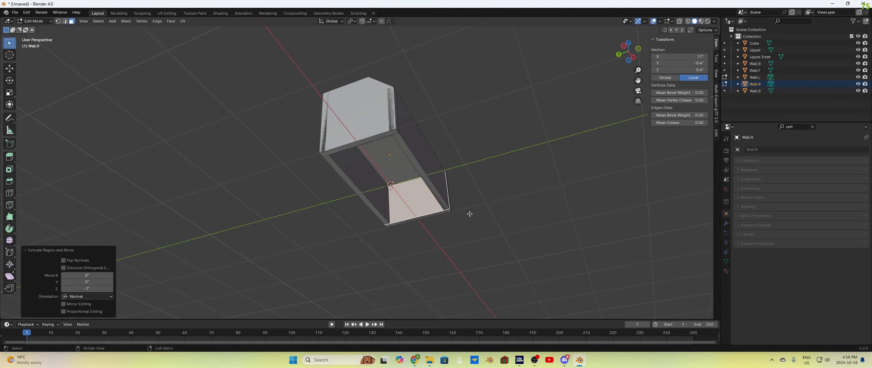
{"action": "left_click", "coordinate": [494, 225]}
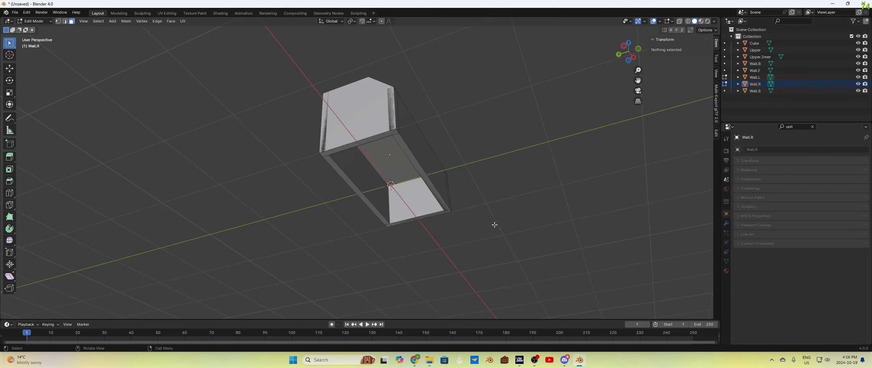
{"action": "middle_click_drag", "start_coordinate": [485, 216], "coordinate": [411, 196]}
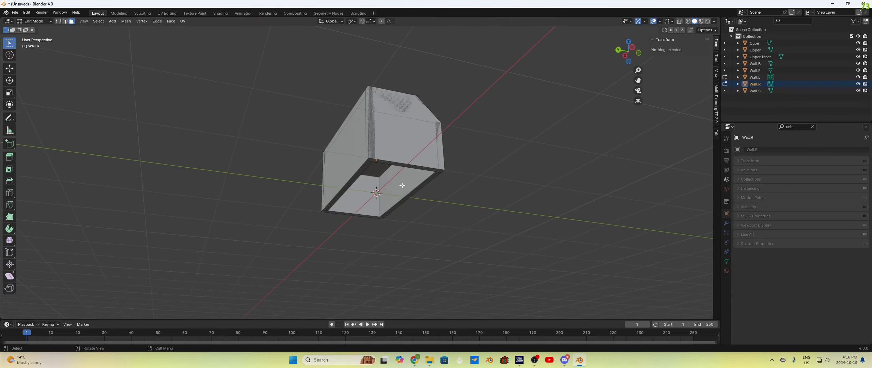
Separate the inner face of Wall.R from its mesh into its own object using the selection option
{"action": "key", "text": "Tab"}
{"action": "key", "text": "Tab"}
{"action": "middle_click_drag", "start_coordinate": [607, 166], "coordinate": [541, 170]}
{"action": "left_click", "coordinate": [447, 186]}
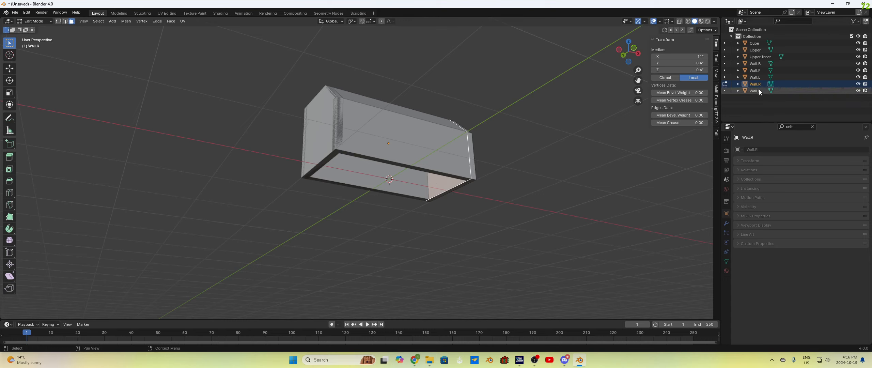
{"action": "key", "text": "p"}
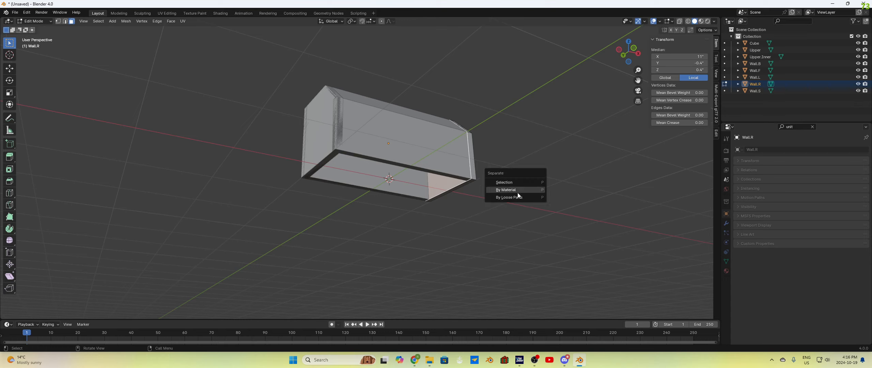
{"action": "left_click", "coordinate": [513, 182]}
Rename the newly separated Wall.R object as Wall.R.Inner
{"action": "double_click", "coordinate": [772, 91]}
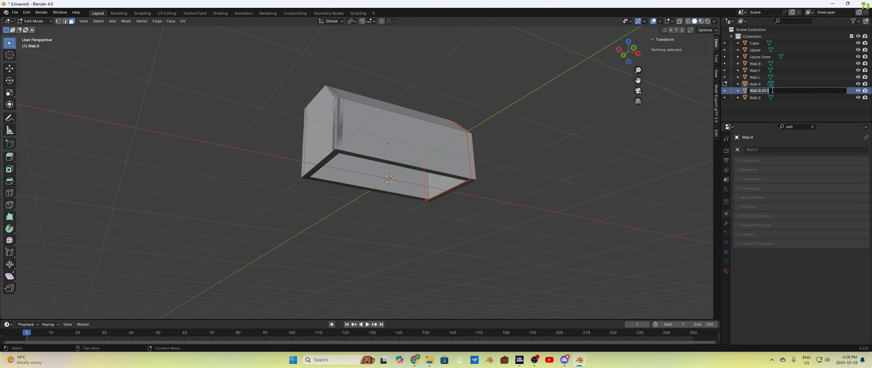
{"action": "left_click", "coordinate": [772, 90]}
{"action": "key", "text": "BackSpace"}
{"action": "key", "text": "BackSpace"}
{"action": "key", "text": "BackSpace"}
{"action": "type", "text": "Inner"}
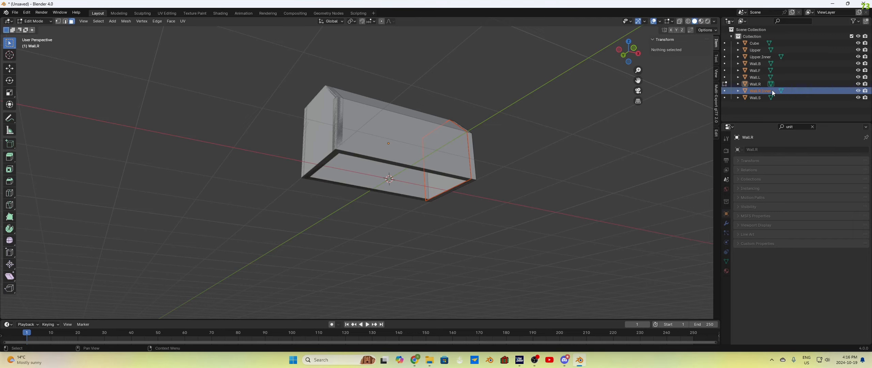
{"action": "key", "text": "Return"}
Select the Wall.R object again and return it to Edit Mode
{"action": "middle_click_drag", "start_coordinate": [446, 285], "coordinate": [371, 214]}
{"action": "left_click", "coordinate": [814, 84]}
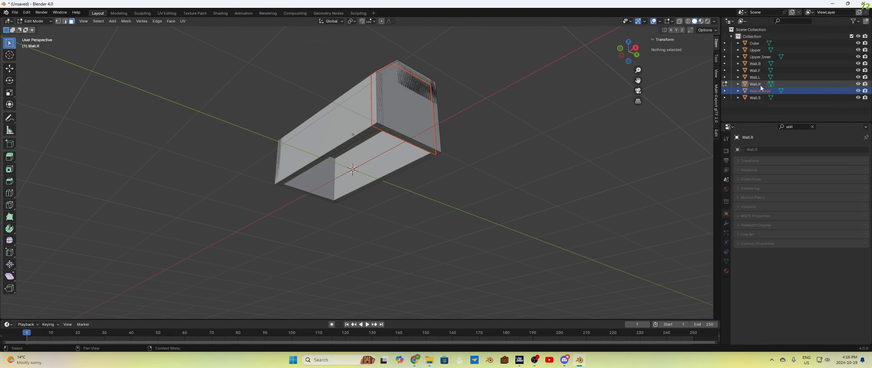
{"action": "key", "text": "Tab"}
{"action": "key", "text": "Tab"}
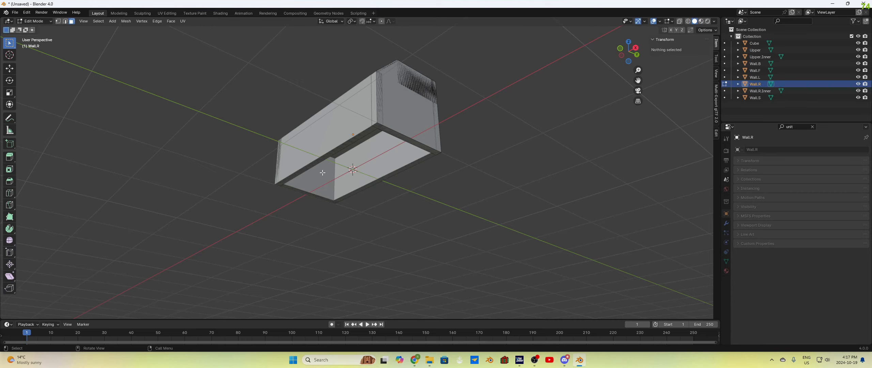
{"action": "middle_click_drag", "start_coordinate": [522, 208], "coordinate": [520, 212]}
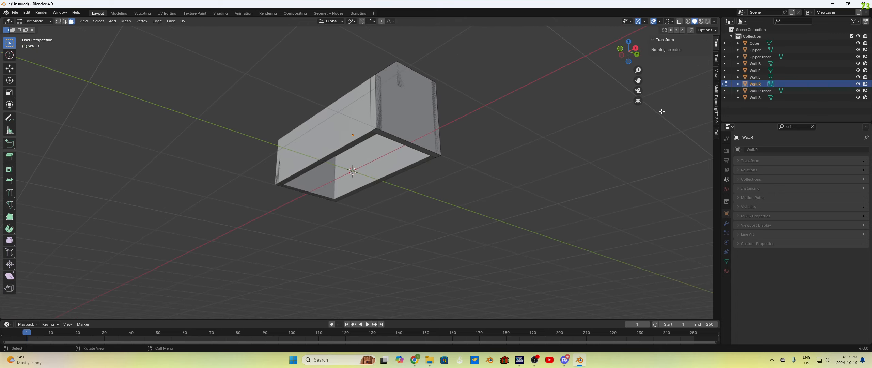
Switch editing to Wall.L and separate its inner face into its own object using the selection option
{"action": "left_click", "coordinate": [755, 78]}
{"action": "key", "text": "Tab"}
{"action": "key", "text": "Tab"}
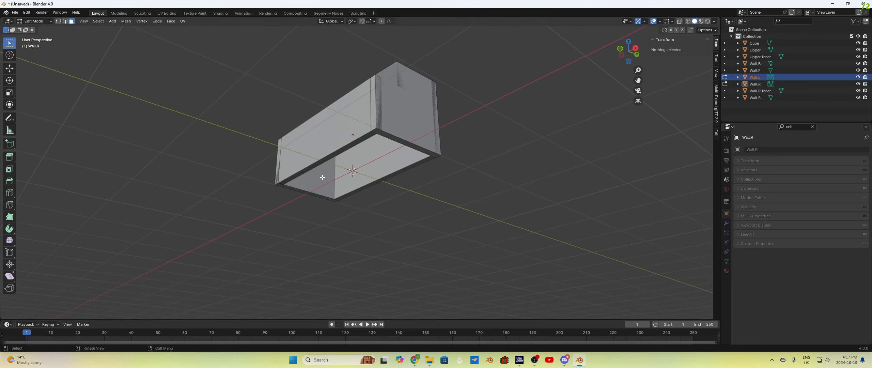
{"action": "left_click", "coordinate": [322, 177]}
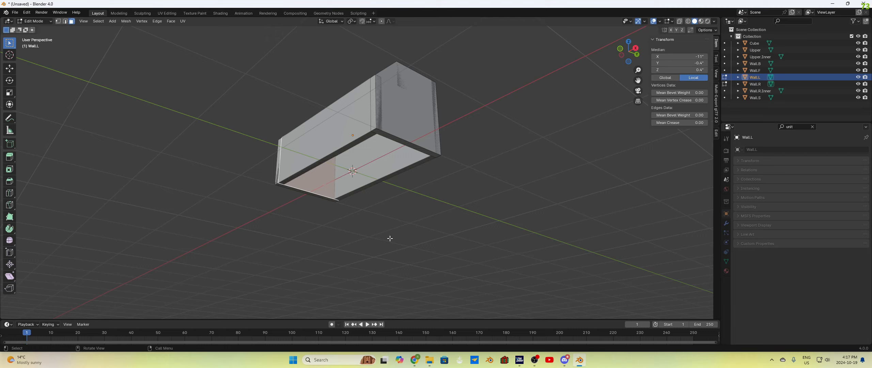
{"action": "key", "text": "p"}
{"action": "left_click", "coordinate": [384, 237]}
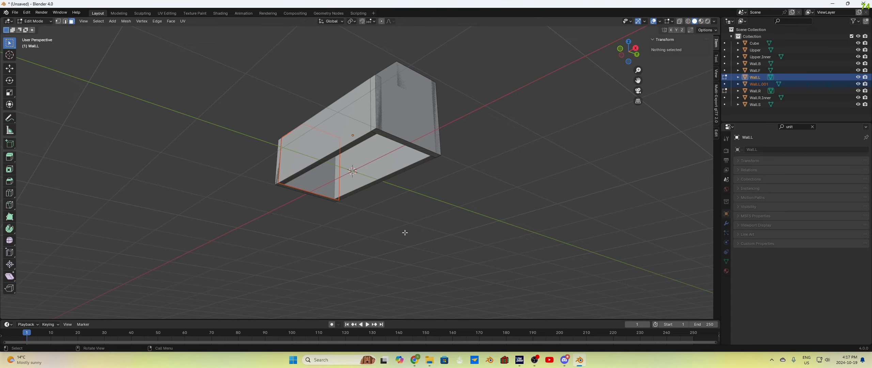
Switch editing to Wall.F and separate its inner face into its own object by selection
{"action": "middle_click_drag", "start_coordinate": [403, 233], "coordinate": [539, 232]}
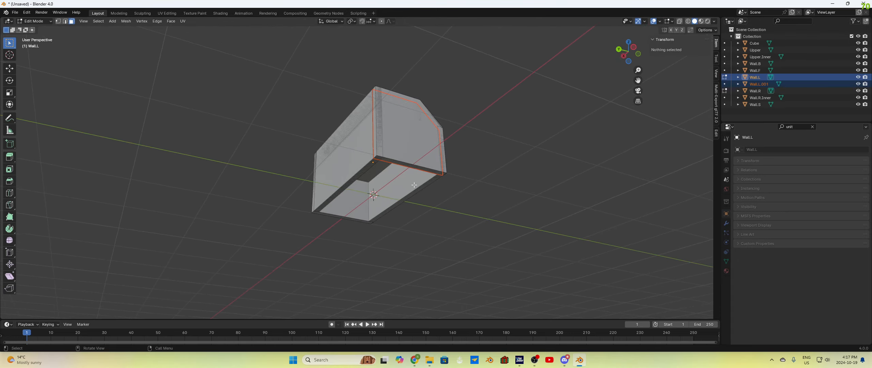
{"action": "left_click", "coordinate": [754, 70]}
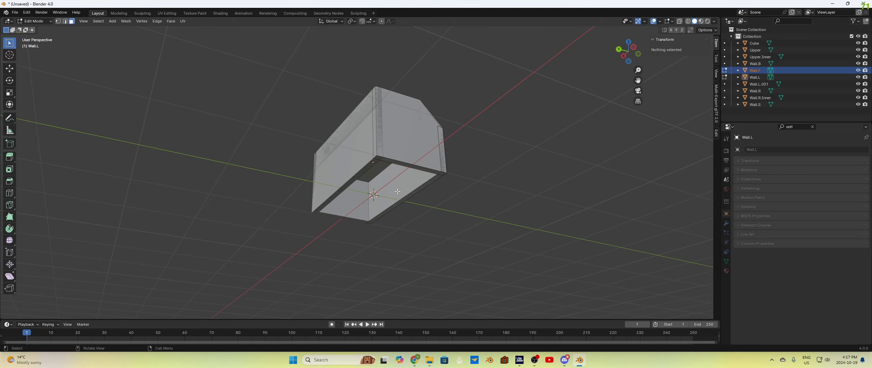
{"action": "left_click", "coordinate": [424, 191]}
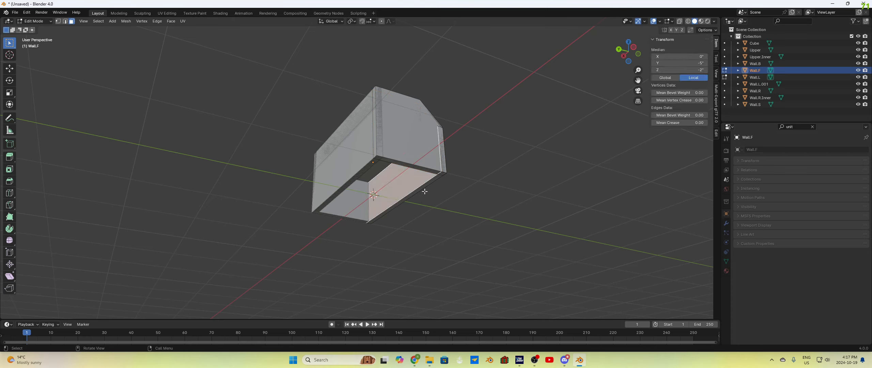
{"action": "key", "text": "p"}
{"action": "left_click", "coordinate": [417, 221]}
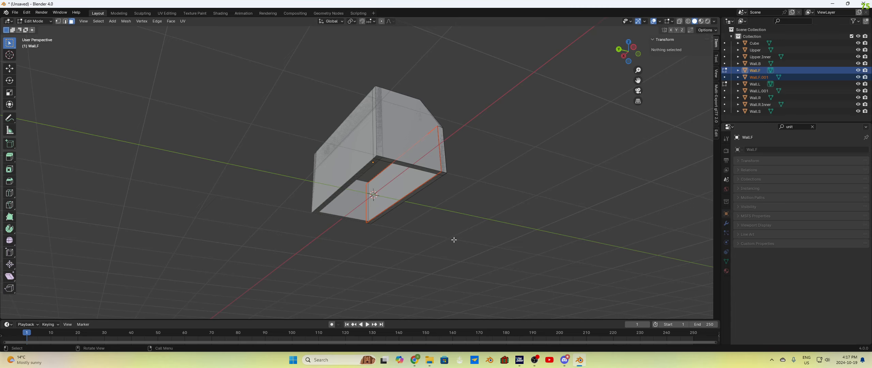
Switch editing to Wall.B and separate its inner face into its own object by selection
{"action": "middle_click_drag", "start_coordinate": [454, 242], "coordinate": [390, 247]}
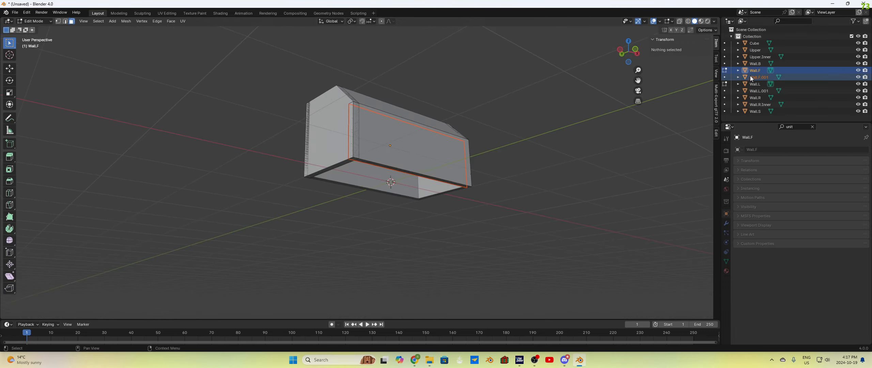
{"action": "left_click", "coordinate": [756, 63]}
{"action": "left_click", "coordinate": [377, 182]}
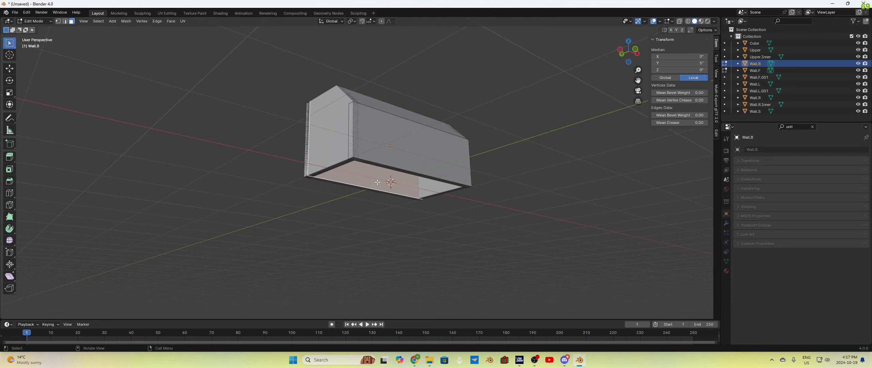
{"action": "key", "text": "p"}
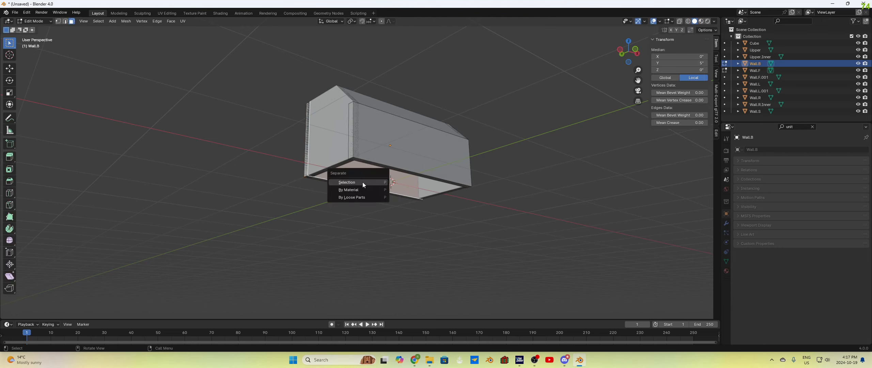
{"action": "left_click", "coordinate": [362, 182]}
Rename the object separated from Wall.B as Wall.B.Inner
{"action": "double_click", "coordinate": [775, 70]}
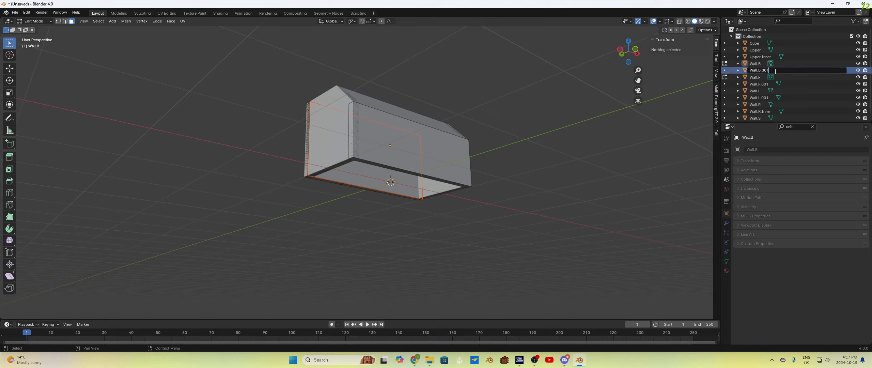
{"action": "key", "text": "BackSpace"}
{"action": "key", "text": "BackSpace"}
{"action": "key", "text": "BackSpace"}
{"action": "type", "text": "Inner"}
Rename the object separated from Wall.F as Wall.F.Inner
{"action": "left_click", "coordinate": [770, 84]}
{"action": "double_click", "coordinate": [771, 84]}
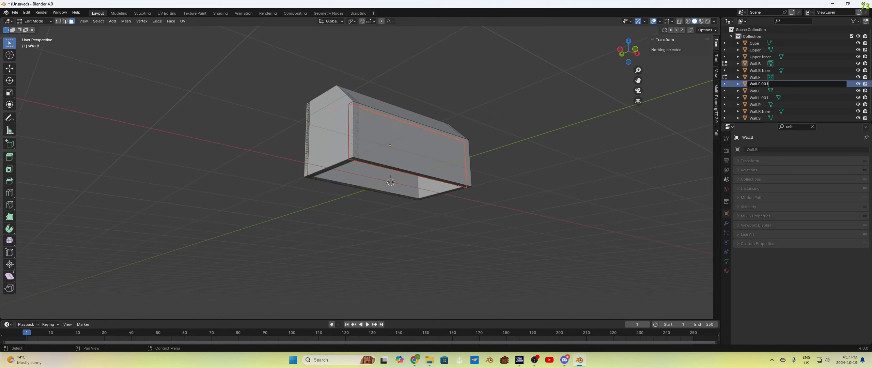
{"action": "key", "text": "BackSpace"}
{"action": "key", "text": "BackSpace"}
{"action": "type", "text": "Inn"}
Rename the object separated from Wall.L as Wall.L.Inner
{"action": "double_click", "coordinate": [771, 97]}
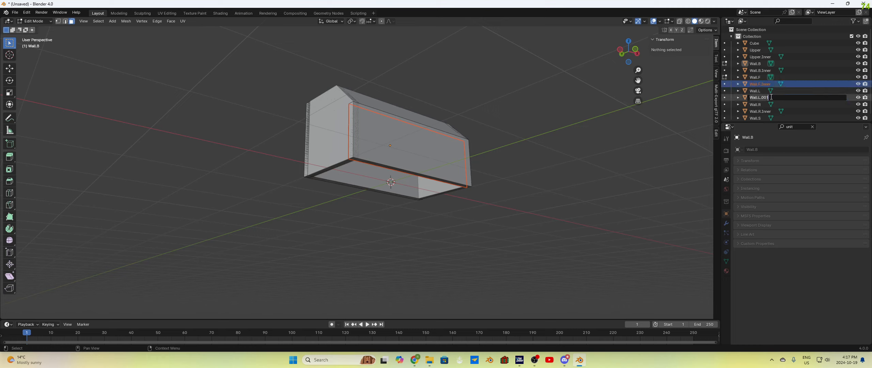
{"action": "left_click", "coordinate": [771, 97]}
{"action": "key", "text": "BackSpace"}
{"action": "type", "text": "Inner"}
{"action": "key", "text": "Return"}
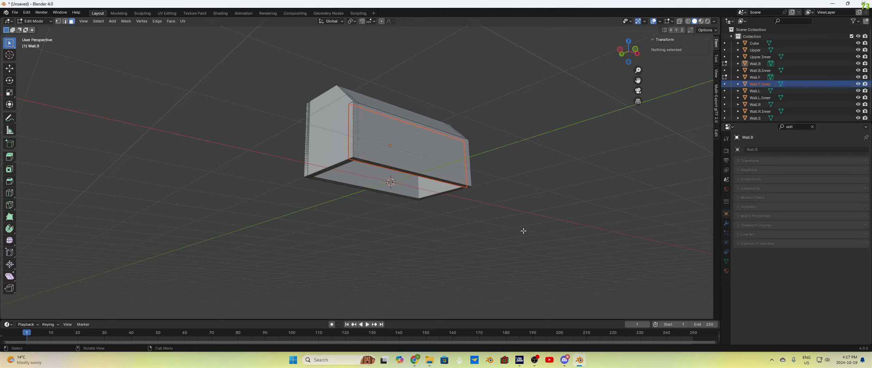
Bring the Wall.B.Inner object into Edit Mode
{"action": "middle_click_drag", "start_coordinate": [504, 230], "coordinate": [459, 237]}
{"action": "key", "text": "Tab"}
{"action": "key", "text": "Tab"}
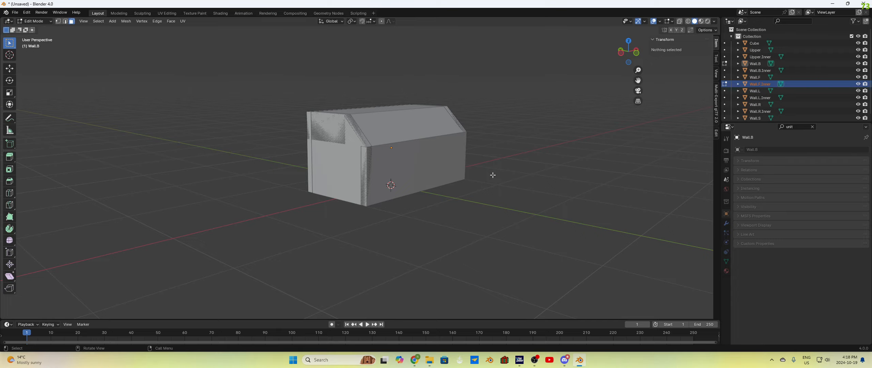
{"action": "mouse_move", "coordinate": [442, 153]}
{"action": "middle_mouse_down"}
{"action": "mouse_move", "coordinate": [502, 189]}
{"action": "mouse_move", "coordinate": [424, 136]}
{"action": "mouse_move", "coordinate": [463, 138]}
{"action": "mouse_move", "coordinate": [453, 158]}
{"action": "middle_mouse_up"}
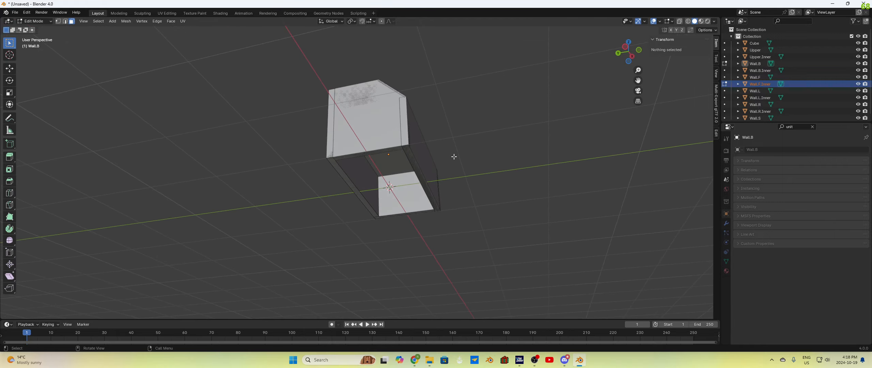
{"action": "scroll", "coordinate": [414, 227], "scroll_direction": "up", "scroll_amount": 1}
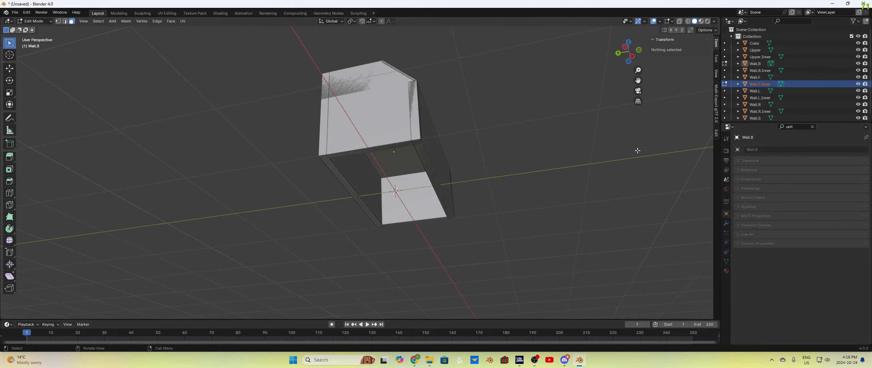
{"action": "scroll", "coordinate": [764, 107], "scroll_direction": "down", "scroll_amount": 1}
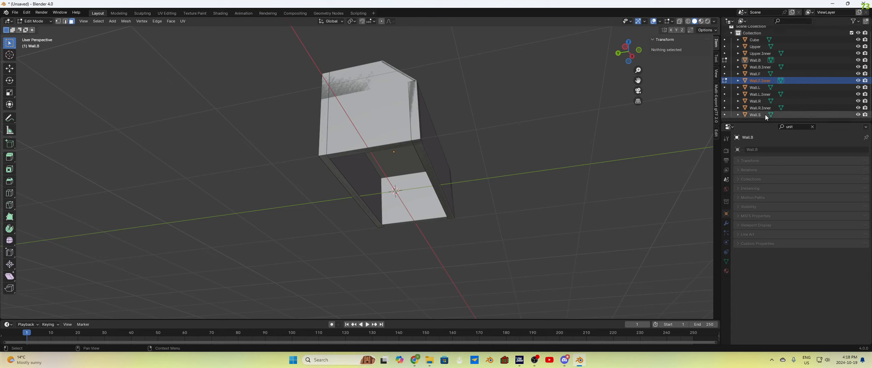
{"action": "left_click", "coordinate": [761, 68]}
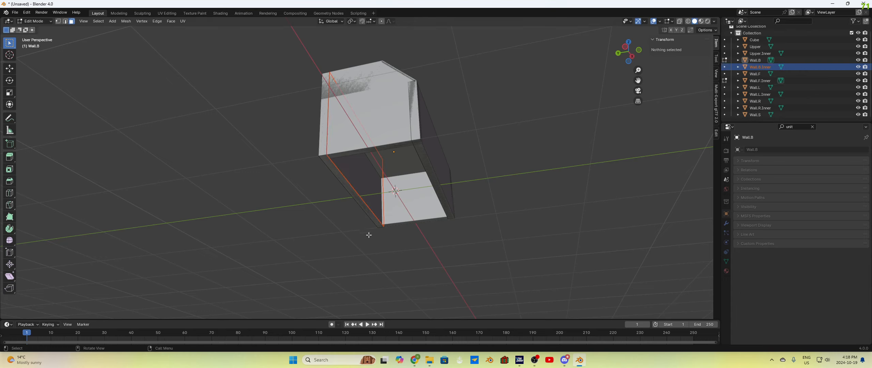
{"action": "key", "text": "Tab"}
{"action": "key", "text": "Tab"}
Extrude the lower edge of Wall.B.Inner by -10 inches along global Y to form a bottom face, then deselect it
{"action": "left_click", "coordinate": [66, 21]}
{"action": "left_click", "coordinate": [348, 186]}
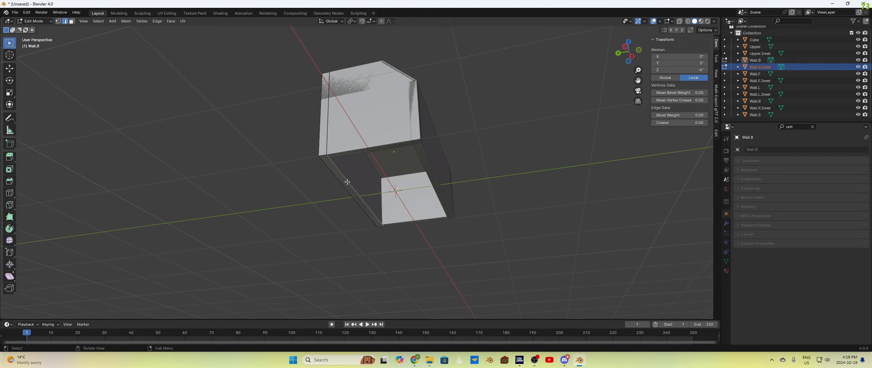
{"action": "key", "text": "g"}
{"action": "key", "text": "y"}
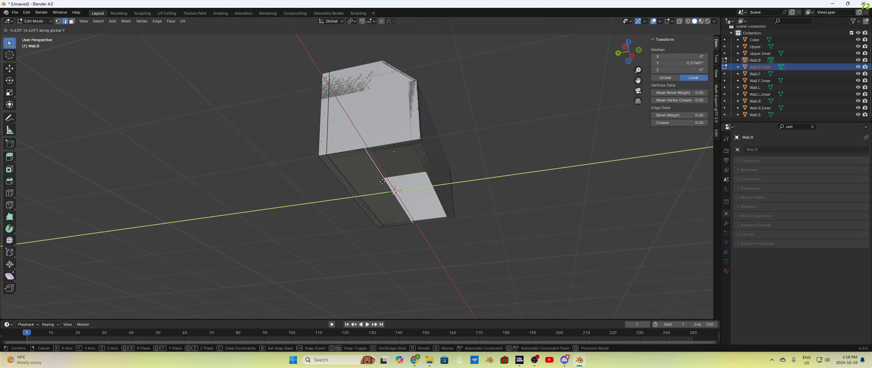
{"action": "left_click", "coordinate": [419, 179]}
{"action": "left_click", "coordinate": [101, 282]}
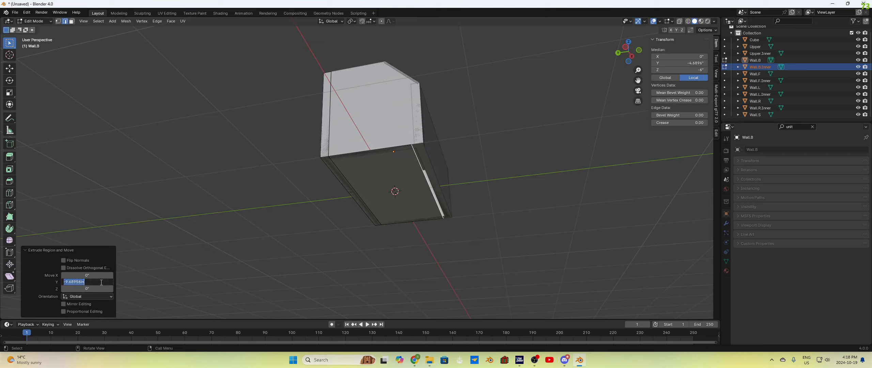
{"action": "type", "text": "-10"}
{"action": "key", "text": "Return"}
{"action": "left_click", "coordinate": [398, 263]}
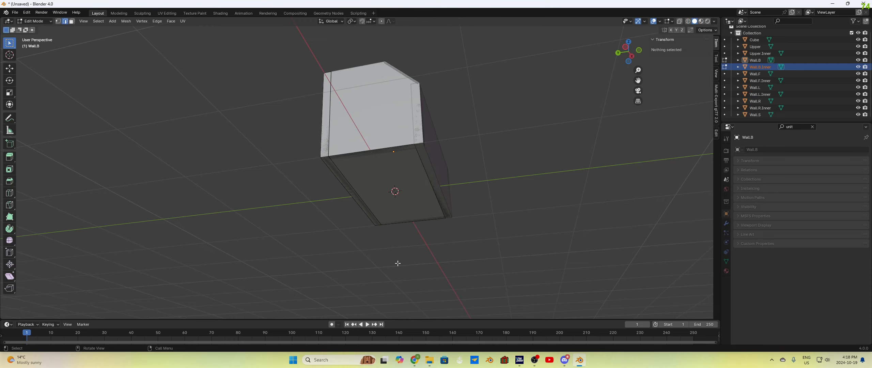
Subdivide the two long edges of the new bottom face with one cut
{"action": "middle_click_drag", "start_coordinate": [430, 244], "coordinate": [422, 207]}
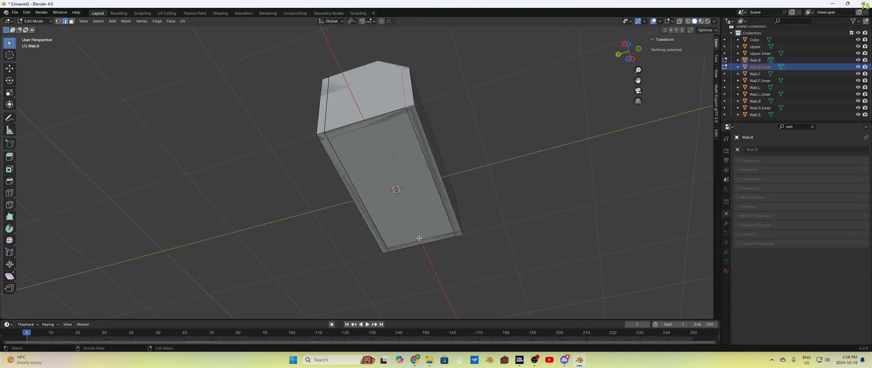
{"action": "left_click", "coordinate": [374, 116]}
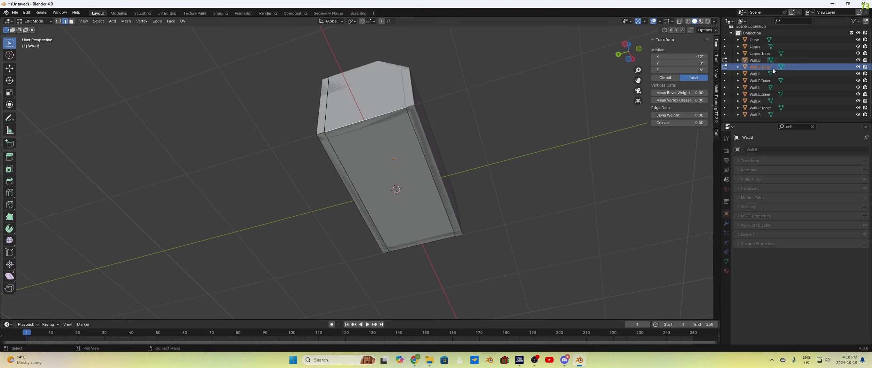
{"action": "left_click", "coordinate": [419, 244], "text": "shift"}
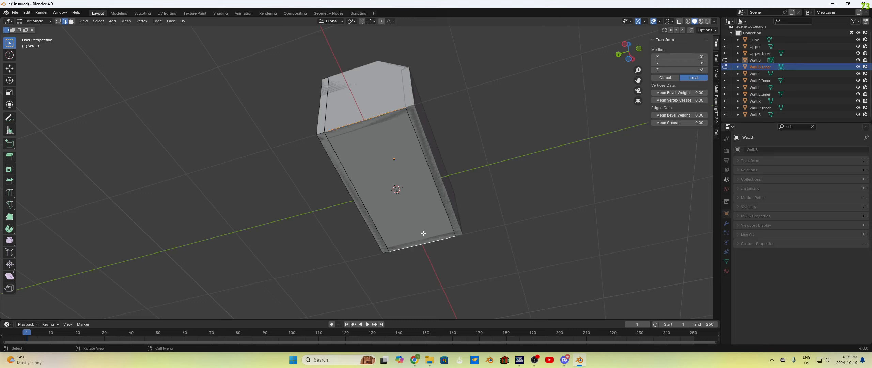
{"action": "left_click", "coordinate": [449, 219]}
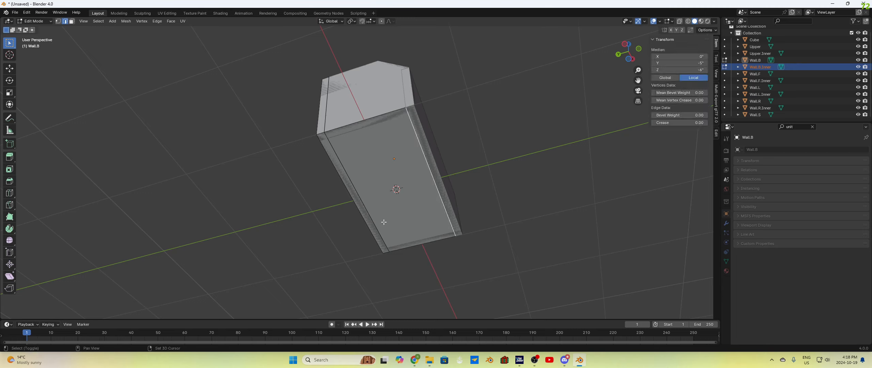
{"action": "left_click", "coordinate": [371, 219], "text": "shift"}
{"action": "right_click", "coordinate": [371, 218]}
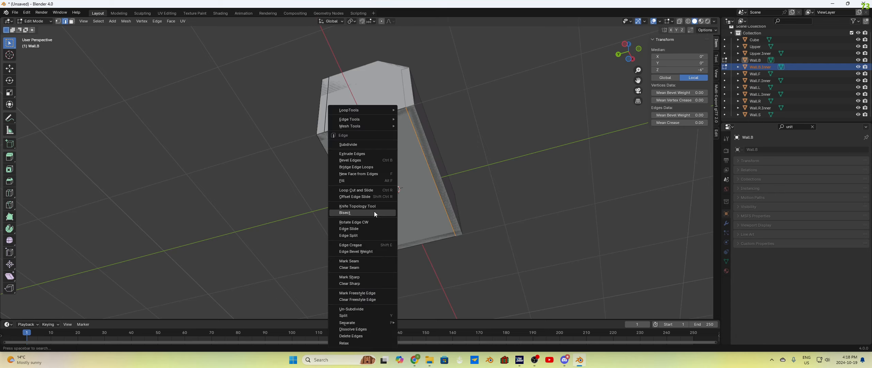
{"action": "left_click", "coordinate": [354, 145]}
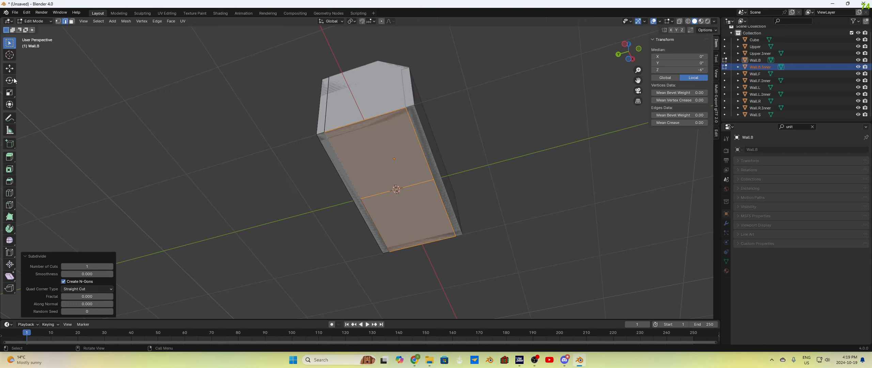
Move the middle cross edge of the bottom face -11 inches along global X, then deselect it
{"action": "left_click", "coordinate": [10, 69]}
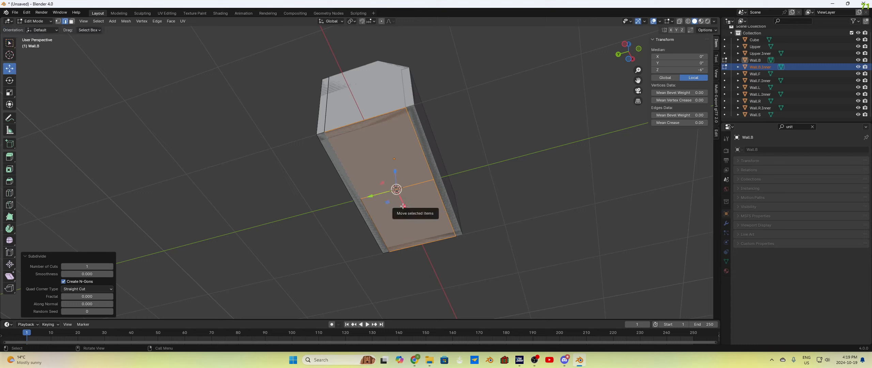
{"action": "left_click_drag", "start_coordinate": [404, 206], "coordinate": [398, 195]}
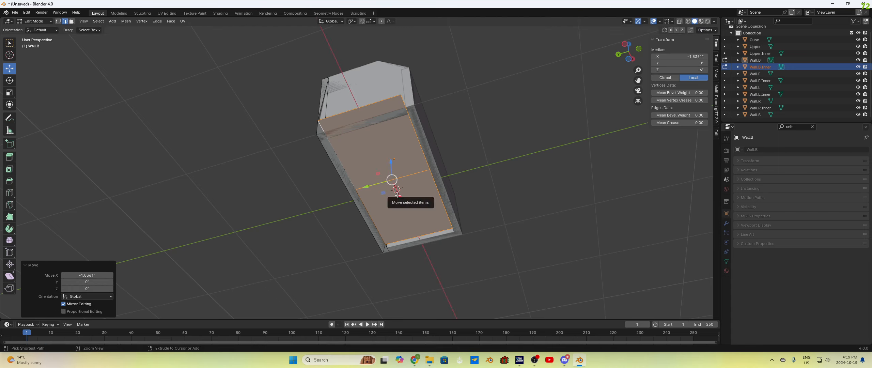
{"action": "key", "text": "ctrl+z"}
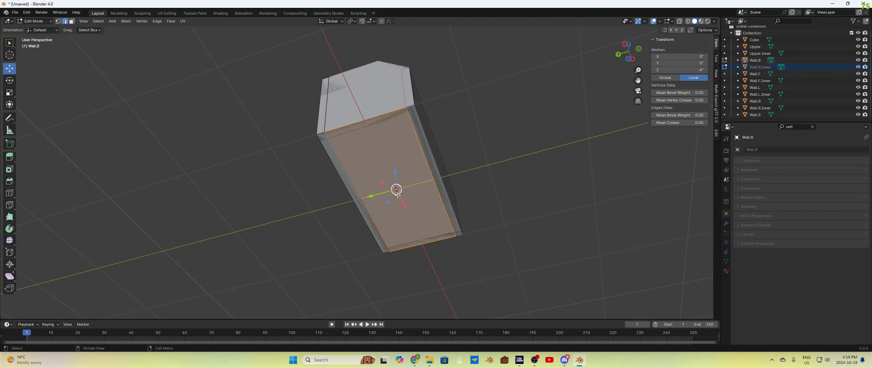
{"action": "left_click", "coordinate": [492, 204]}
{"action": "left_click", "coordinate": [422, 186]}
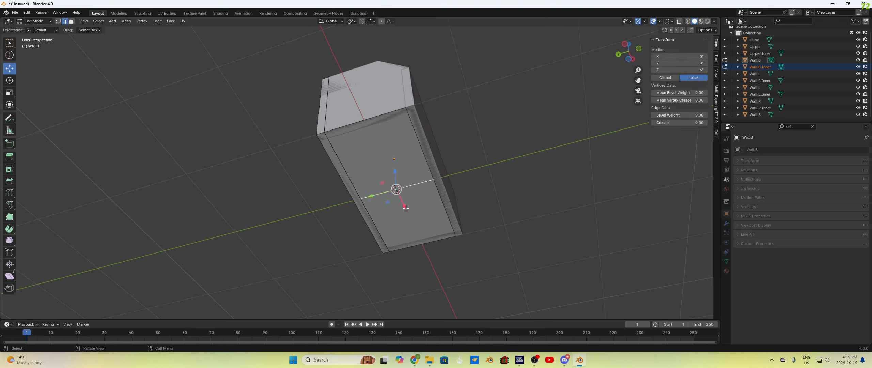
{"action": "left_click_drag", "start_coordinate": [404, 206], "coordinate": [374, 143]}
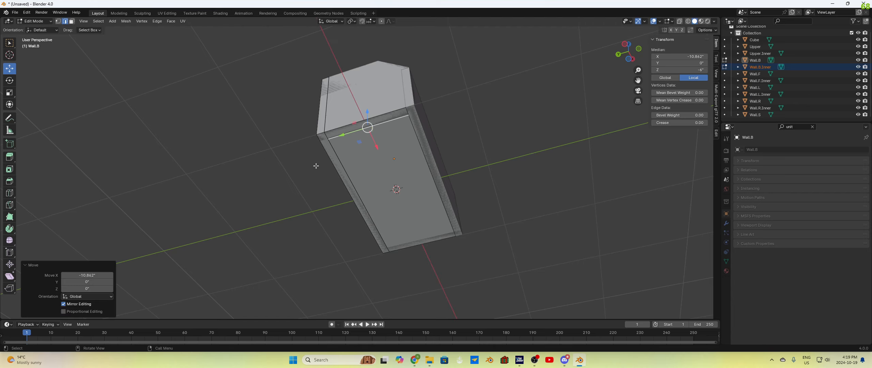
{"action": "left_click", "coordinate": [81, 275]}
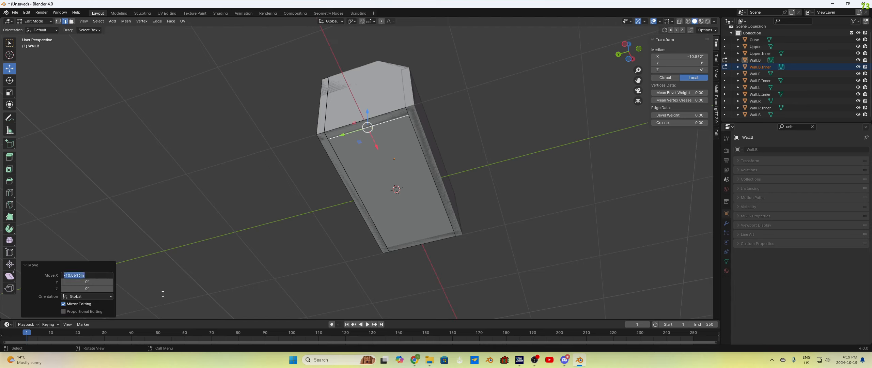
{"action": "type", "text": "-11\""}
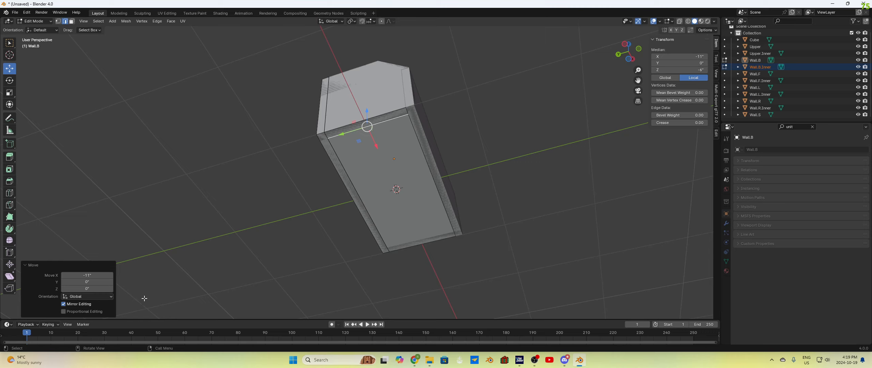
{"action": "left_click", "coordinate": [223, 210]}
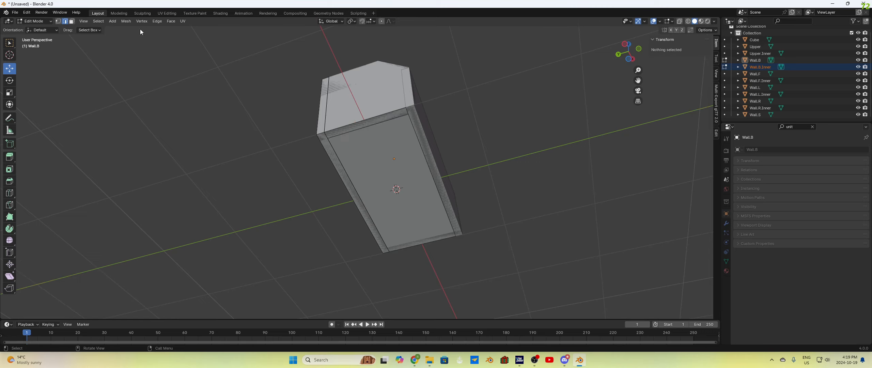
{"action": "left_click", "coordinate": [360, 129]}
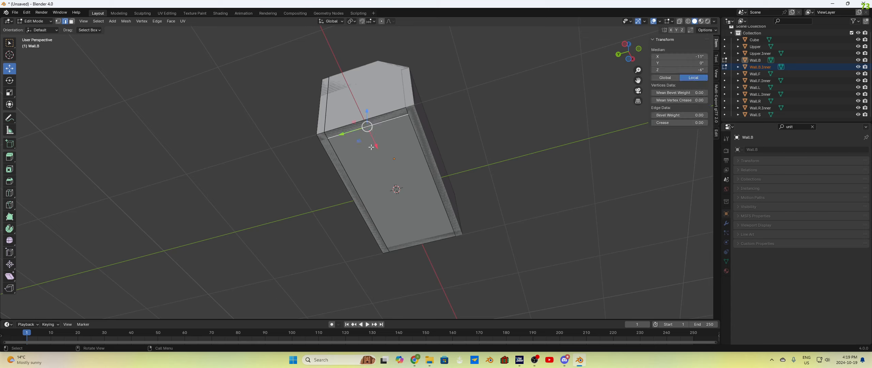
{"action": "left_click", "coordinate": [426, 242], "text": "shift"}
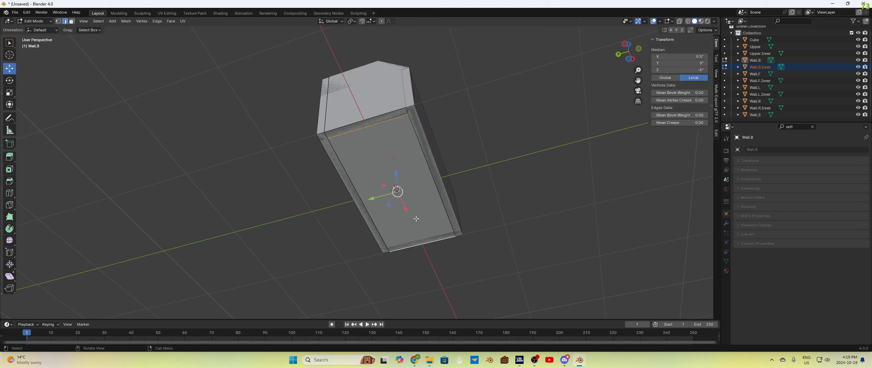
{"action": "right_click", "coordinate": [405, 212]}
{"action": "left_click", "coordinate": [392, 143]}
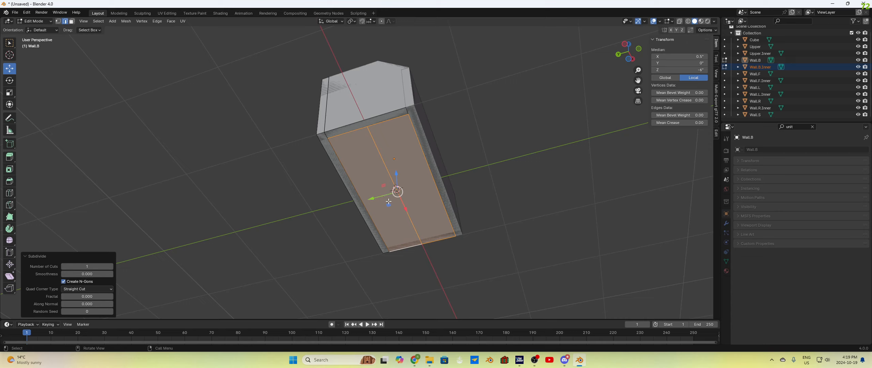
{"action": "key", "text": "ctrl+z"}
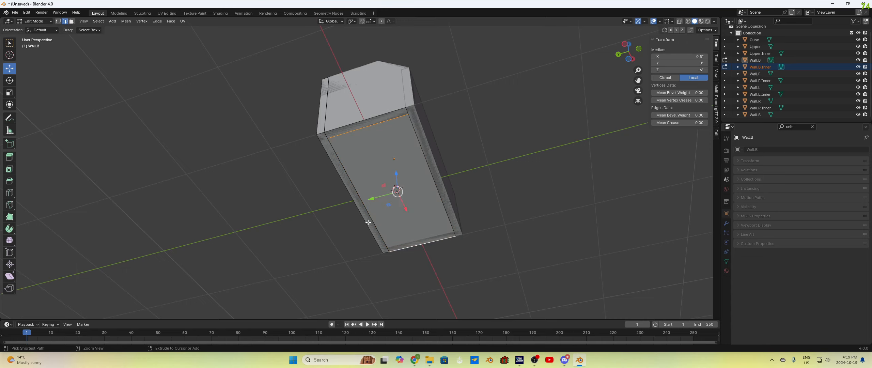
{"action": "left_click", "coordinate": [364, 226]}
Subdivide the two long edges of the larger bottom section with one cut
{"action": "left_click", "coordinate": [417, 149]}
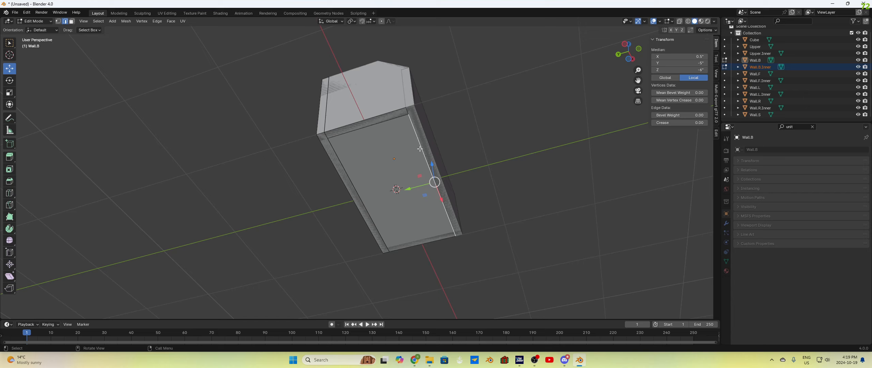
{"action": "left_click", "coordinate": [345, 167], "text": "shift"}
{"action": "right_click", "coordinate": [373, 166]}
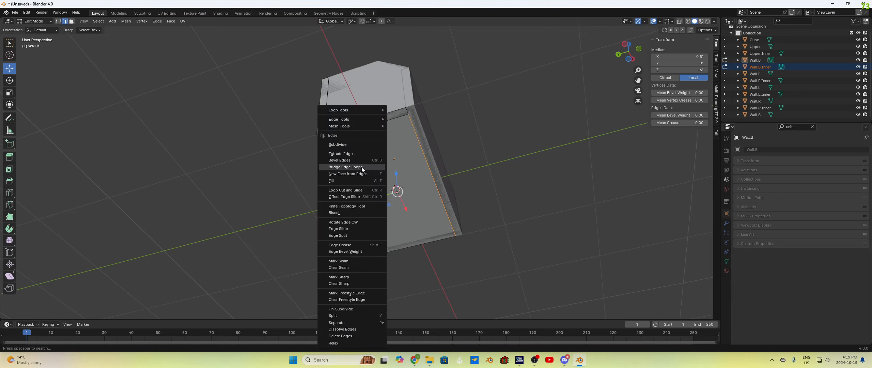
{"action": "left_click", "coordinate": [344, 145]}
Move the new middle cross edge 10.5 inches along global X toward the opposite end
{"action": "left_click", "coordinate": [397, 249]}
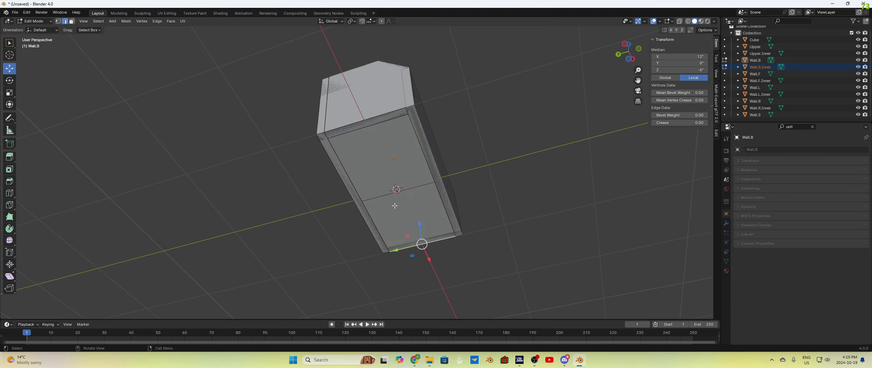
{"action": "left_click", "coordinate": [396, 188]}
{"action": "left_click_drag", "start_coordinate": [409, 205], "coordinate": [422, 257]}
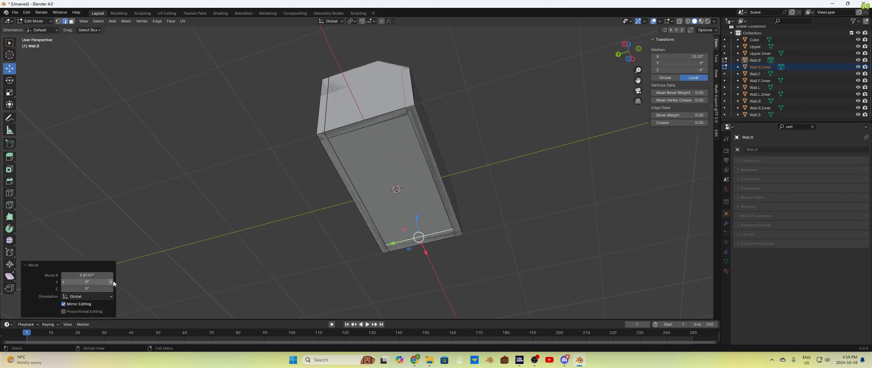
{"action": "left_click", "coordinate": [86, 275]}
{"action": "type", "text": "10.5"}
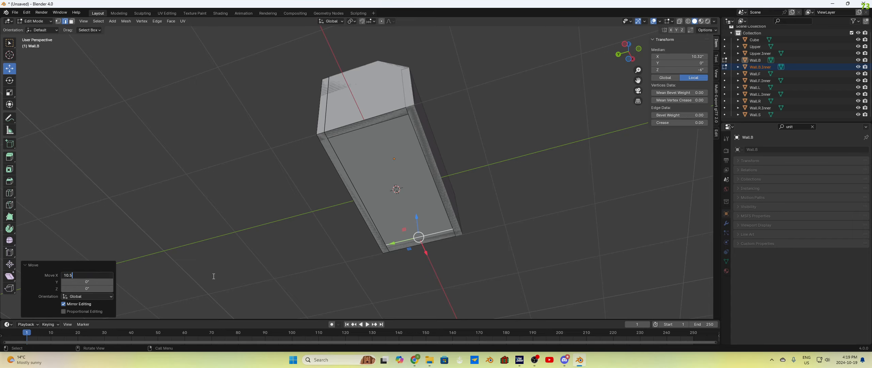
{"action": "key", "text": "Return"}
Separate the large central face of the bottom panel into its own object
{"action": "middle_click_drag", "start_coordinate": [593, 200], "coordinate": [541, 208]}
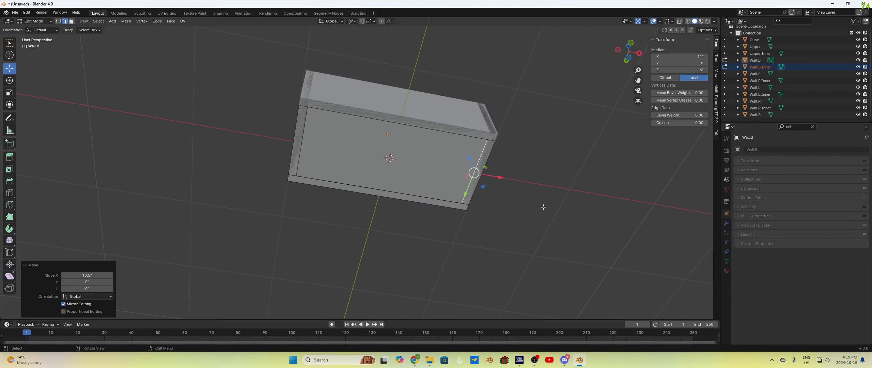
{"action": "left_click", "coordinate": [479, 253]}
{"action": "left_click", "coordinate": [439, 199]}
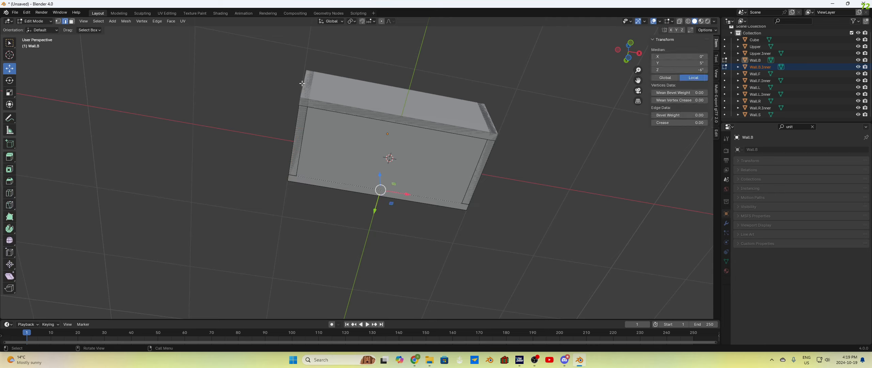
{"action": "left_click", "coordinate": [72, 21]}
{"action": "left_click", "coordinate": [355, 139]}
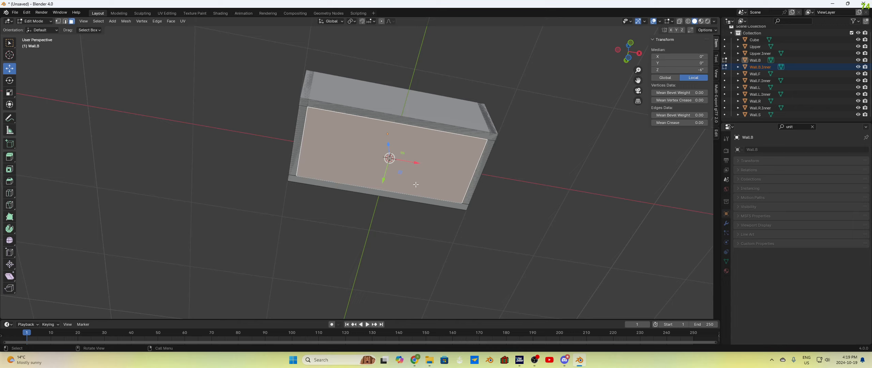
{"action": "key", "text": "p"}
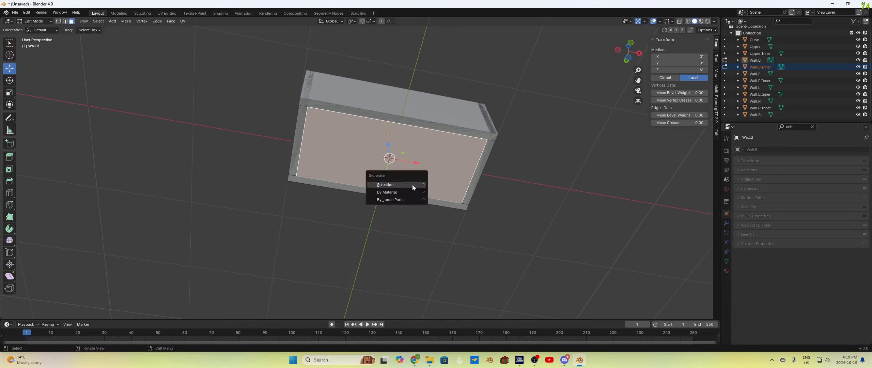
{"action": "left_click", "coordinate": [412, 185]}
Rename the object separated from the bottom panel as Lenz
{"action": "double_click", "coordinate": [780, 66]}
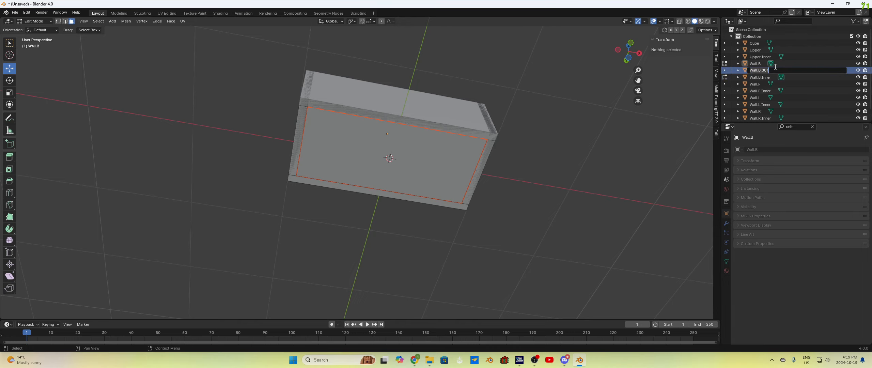
{"action": "scroll", "coordinate": [782, 70], "scroll_direction": "up", "scroll_amount": 1}
{"action": "key", "text": "BackSpace"}
{"action": "key", "text": "BackSpace"}
{"action": "key", "text": "BackSpace"}
{"action": "key", "text": "BackSpace"}
{"action": "key", "text": "BackSpace"}
{"action": "key", "text": "BackSpace"}
{"action": "key", "text": "BackSpace"}
{"action": "key", "text": "BackSpace"}
{"action": "key", "text": "BackSpace"}
{"action": "key", "text": "BackSpace"}
{"action": "type", "text": "Lenz"}
{"action": "key", "text": "Return"}
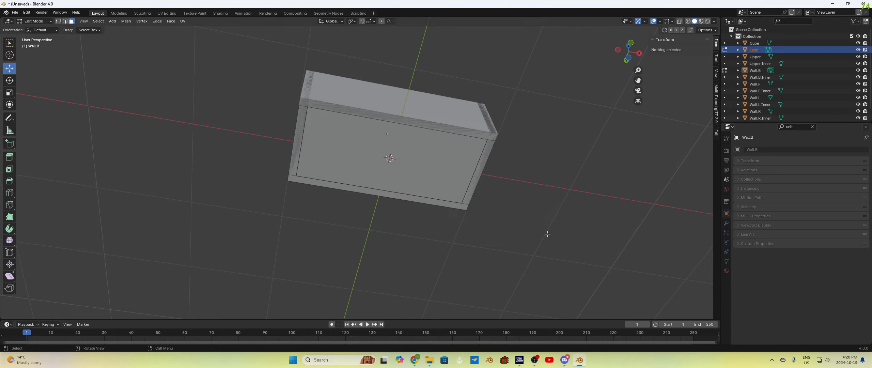
Select the Lenz face and show the object's material settings
{"action": "middle_click_drag", "start_coordinate": [545, 235], "coordinate": [538, 244]}
{"action": "left_click", "coordinate": [432, 172]}
{"action": "middle_click_drag", "start_coordinate": [542, 193], "coordinate": [550, 238]}
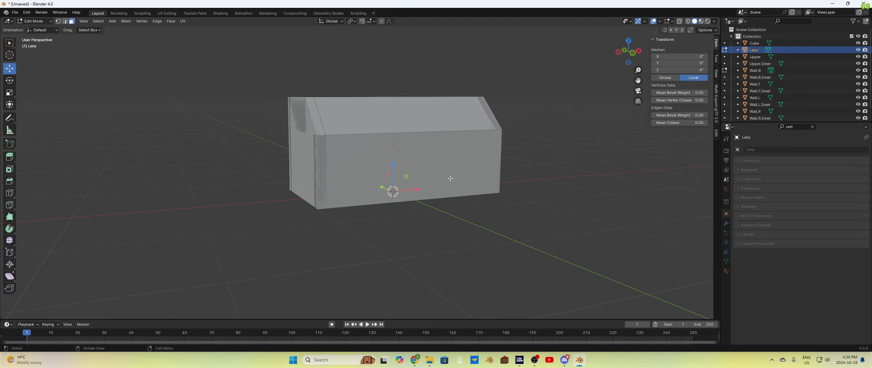
{"action": "middle_click_drag", "start_coordinate": [550, 240], "coordinate": [562, 251]}
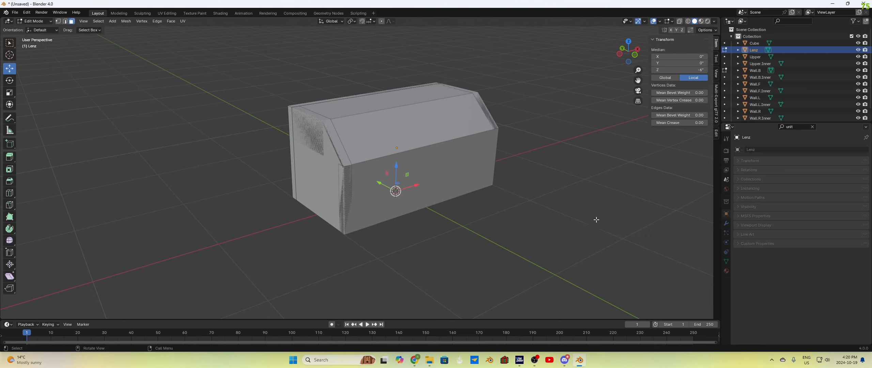
{"action": "scroll", "coordinate": [601, 193], "scroll_direction": "up", "scroll_amount": 3}
{"action": "scroll", "coordinate": [596, 193], "scroll_direction": "down", "scroll_amount": 2}
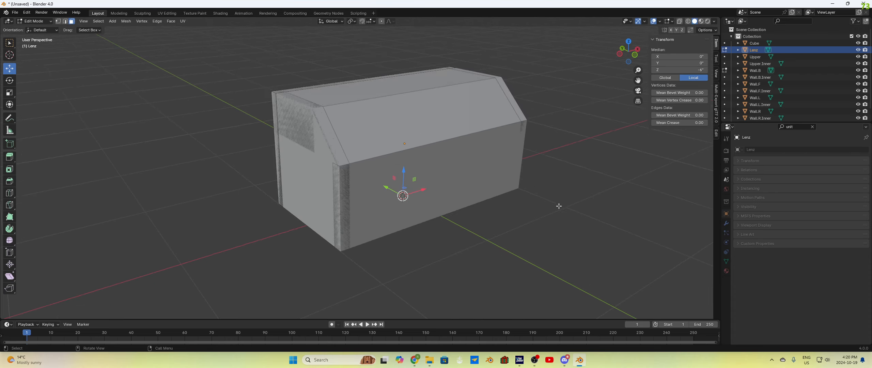
{"action": "mouse_move", "coordinate": [559, 205]}
{"action": "middle_mouse_down"}
{"action": "mouse_move", "coordinate": [560, 197]}
{"action": "mouse_move", "coordinate": [559, 210]}
{"action": "middle_mouse_up"}
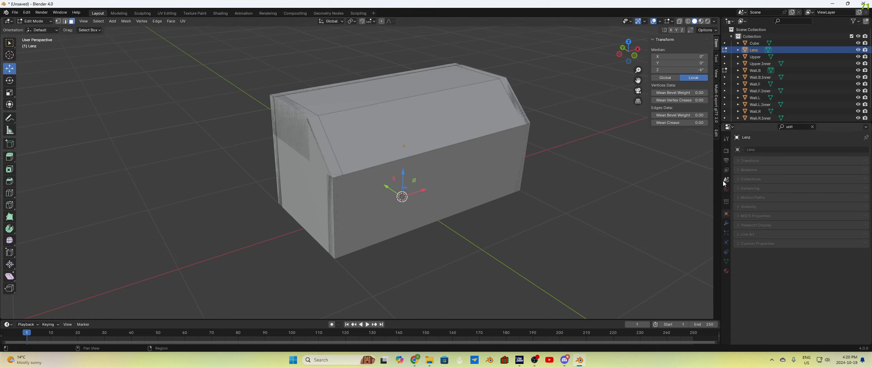
{"action": "left_click", "coordinate": [726, 270]}
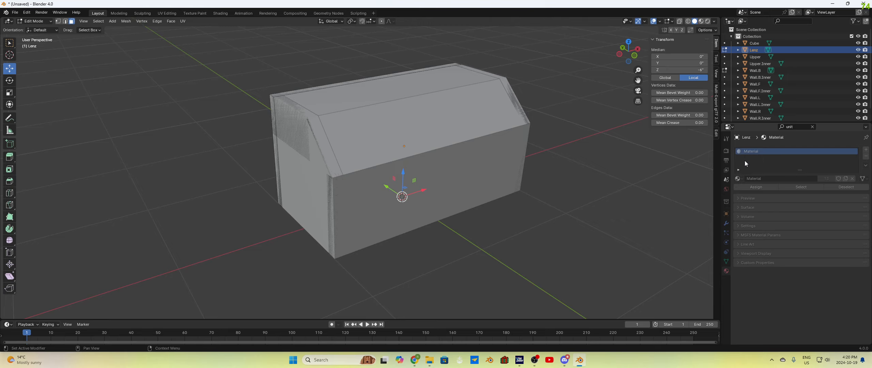
{"action": "middle_click_drag", "start_coordinate": [579, 212], "coordinate": [613, 221]}
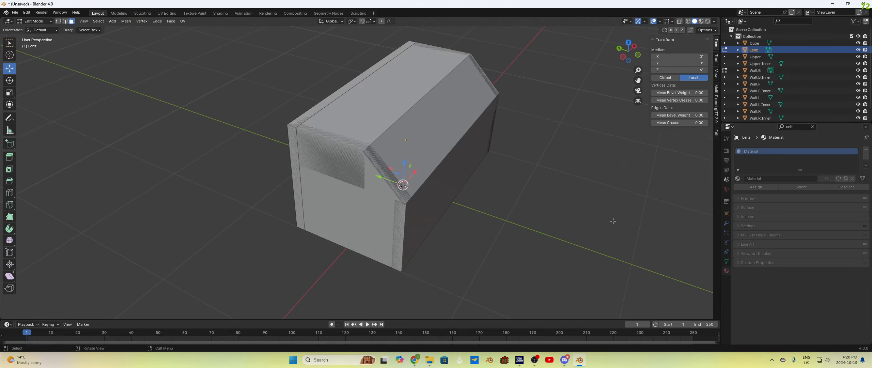
Bring the Cube object into Edit Mode
{"action": "left_click", "coordinate": [755, 44]}
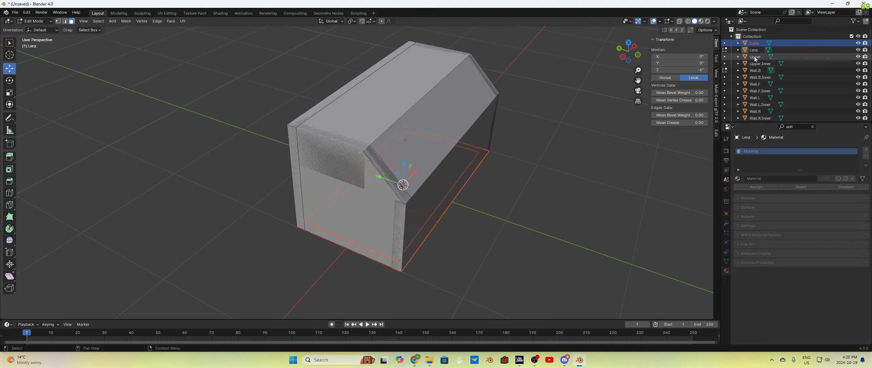
{"action": "key", "text": "Down"}
{"action": "key", "text": "Down"}
{"action": "key", "text": "Down"}
{"action": "key", "text": "Down"}
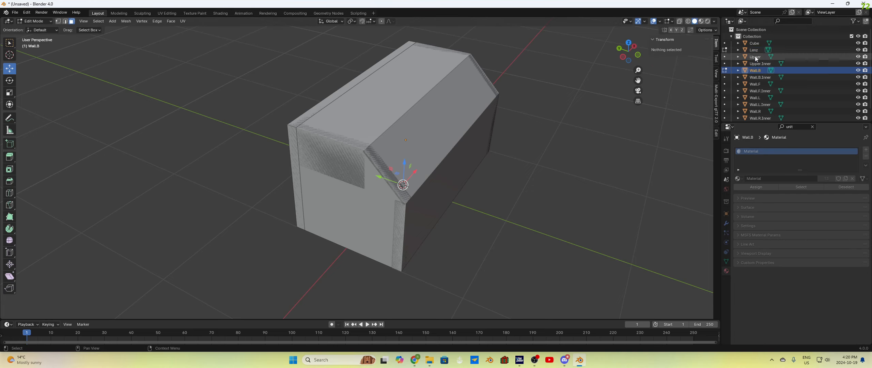
{"action": "left_click", "coordinate": [754, 43]}
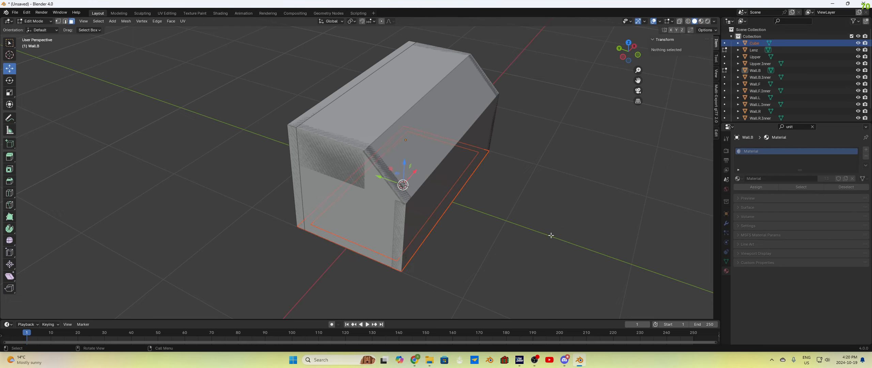
{"action": "middle_click_drag", "start_coordinate": [549, 237], "coordinate": [541, 230]}
{"action": "key", "text": "Tab"}
{"action": "key", "text": "Tab"}
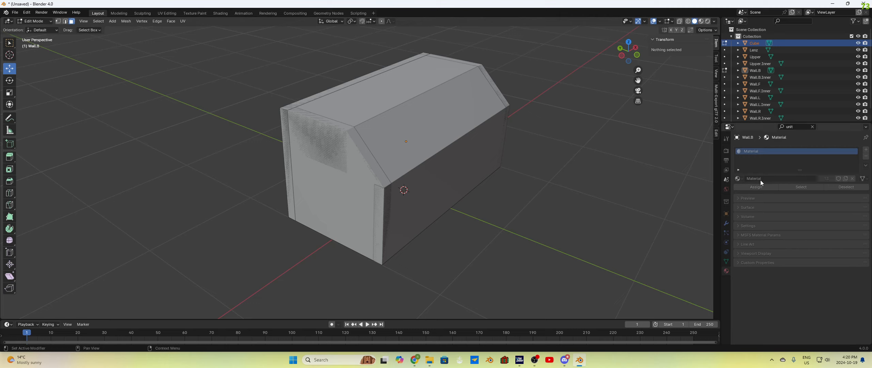
Rename the existing material as White and view the list of available materials
{"action": "type", "text": "White"}
{"action": "key", "text": "Return"}
{"action": "left_click", "coordinate": [741, 179]}
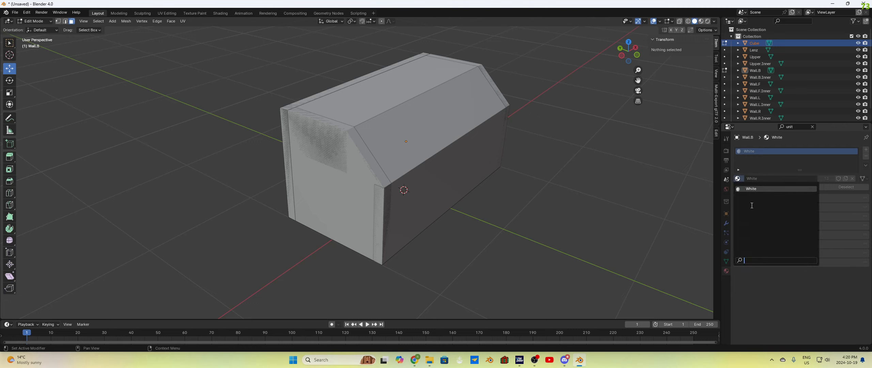
{"action": "middle_click_drag", "start_coordinate": [579, 215], "coordinate": [557, 176]}
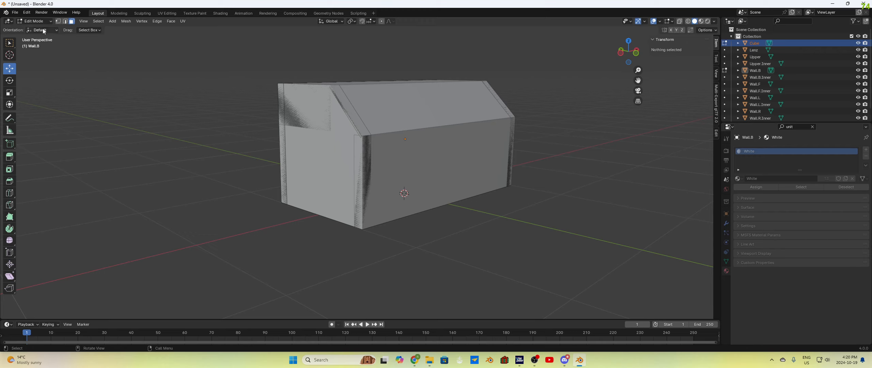
Start a Universal Scene Description import and browse to the Scenery folder on the SDK Projects (X:) drive
{"action": "left_click", "coordinate": [15, 13]}
{"action": "mouse_move", "coordinate": [36, 108]}
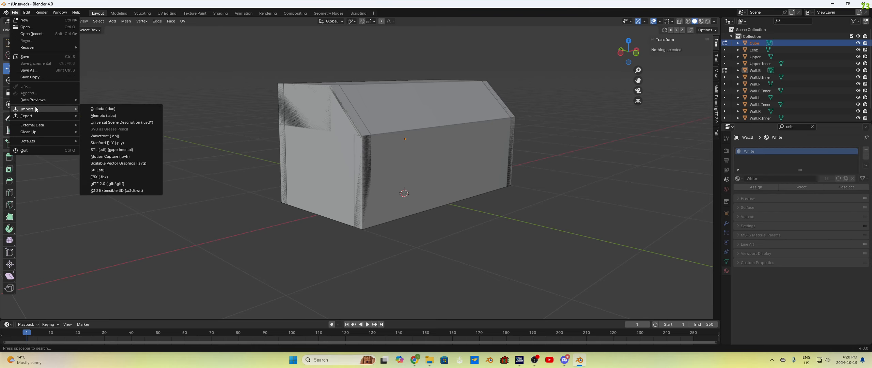
{"action": "left_click", "coordinate": [110, 124]}
{"action": "left_click", "coordinate": [363, 101]}
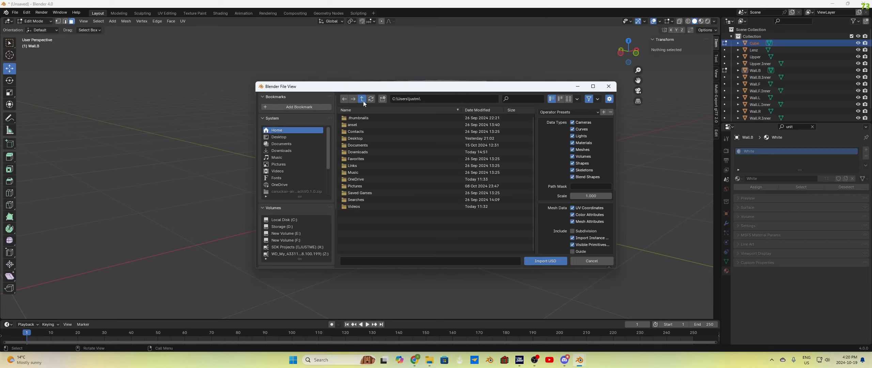
{"action": "left_click", "coordinate": [362, 100]}
{"action": "left_click", "coordinate": [362, 99]}
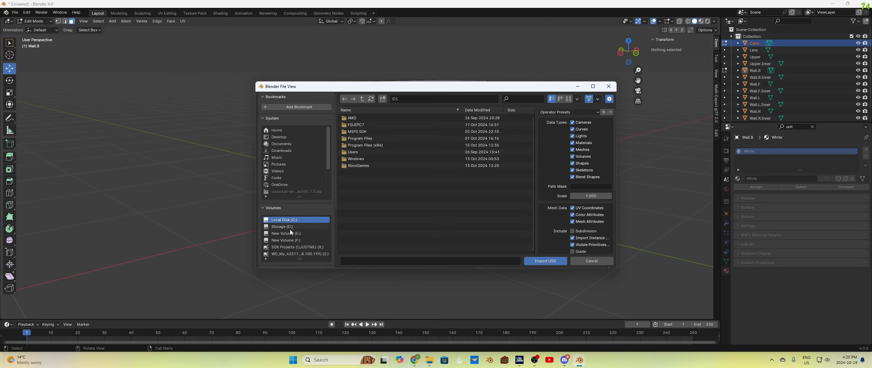
{"action": "left_click", "coordinate": [292, 248]}
{"action": "double_click", "coordinate": [357, 119]}
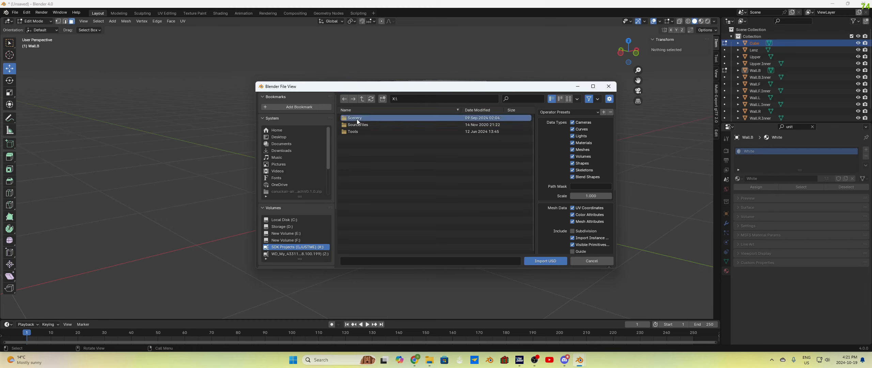
{"action": "double_click", "coordinate": [357, 119]}
{"action": "left_click", "coordinate": [363, 100]}
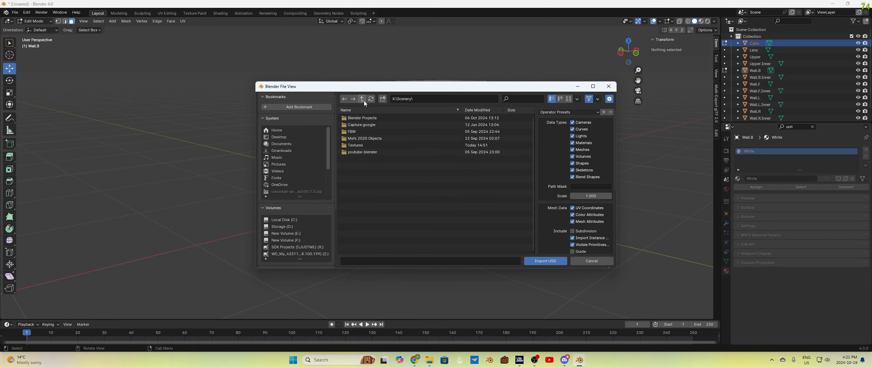
Import the metal texture file Metal010_2K-JPG.usdc from the Textures\Metal010_2K-JPG folder
{"action": "double_click", "coordinate": [357, 152]}
{"action": "scroll", "coordinate": [374, 206], "scroll_direction": "down", "scroll_amount": 2}
{"action": "scroll", "coordinate": [382, 182], "scroll_direction": "up", "scroll_amount": 2}
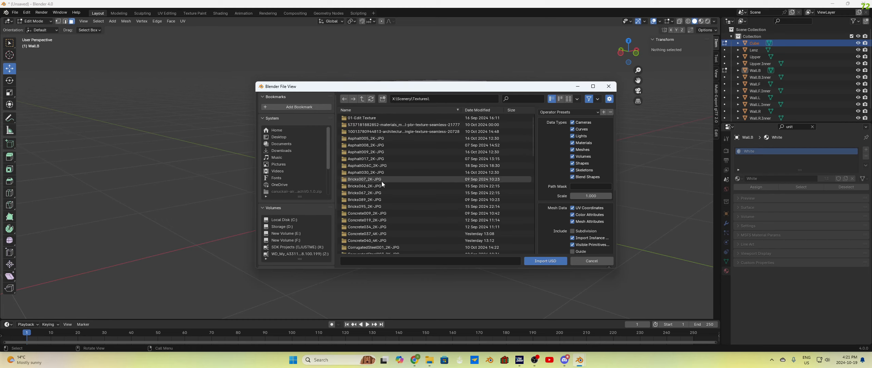
{"action": "scroll", "coordinate": [382, 182], "scroll_direction": "down", "scroll_amount": 10}
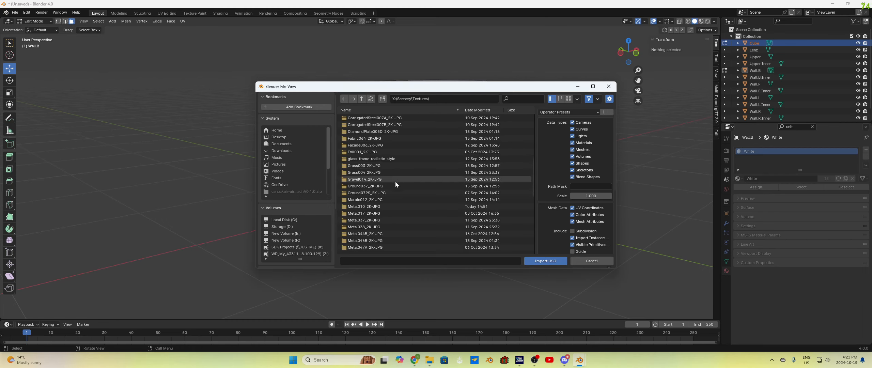
{"action": "double_click", "coordinate": [369, 193]}
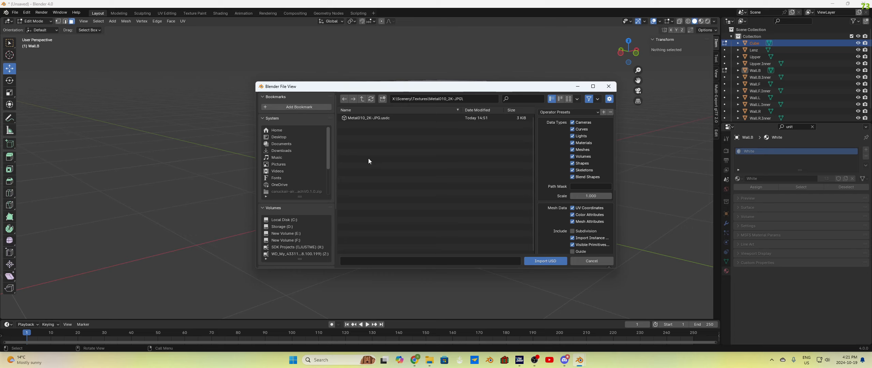
{"action": "left_click", "coordinate": [363, 118]}
{"action": "scroll", "coordinate": [585, 210], "scroll_direction": "down", "scroll_amount": 8}
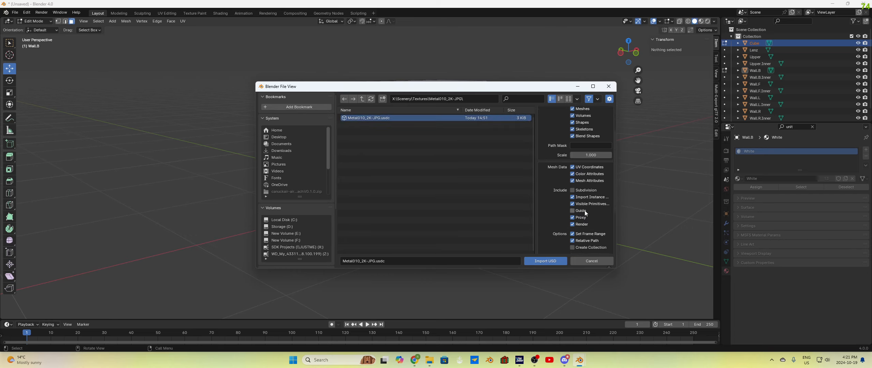
{"action": "left_click", "coordinate": [579, 201]}
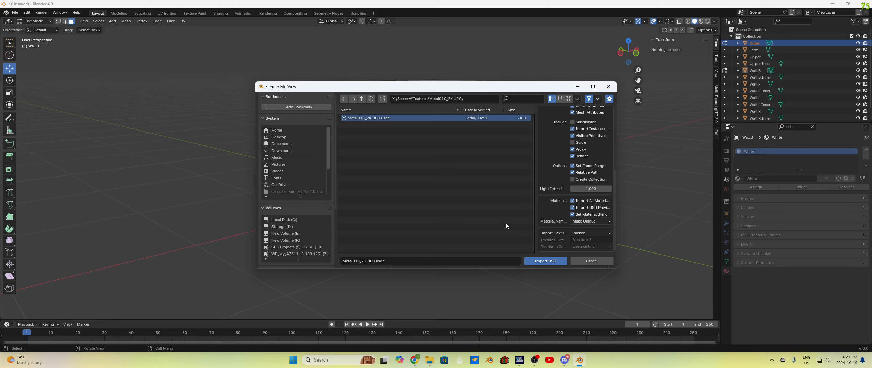
{"action": "left_click", "coordinate": [533, 262]}
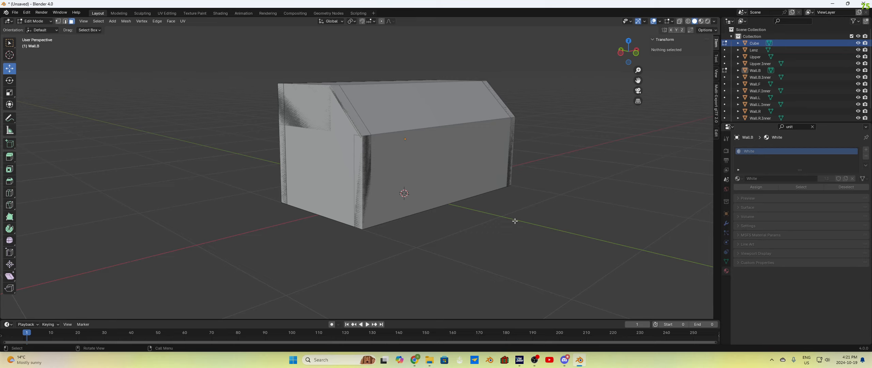
Return to Object Mode, add a second material slot to Wall.B and assign aCG_Metal010_2K_JPG to it
{"action": "middle_click_drag", "start_coordinate": [463, 217], "coordinate": [549, 220]}
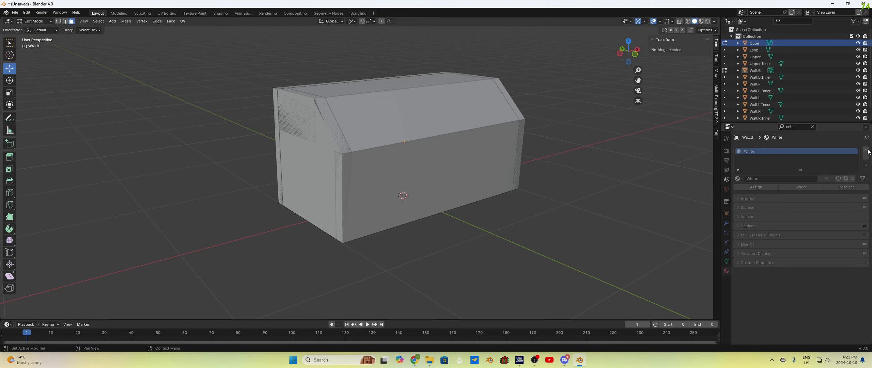
{"action": "key", "text": "Tab"}
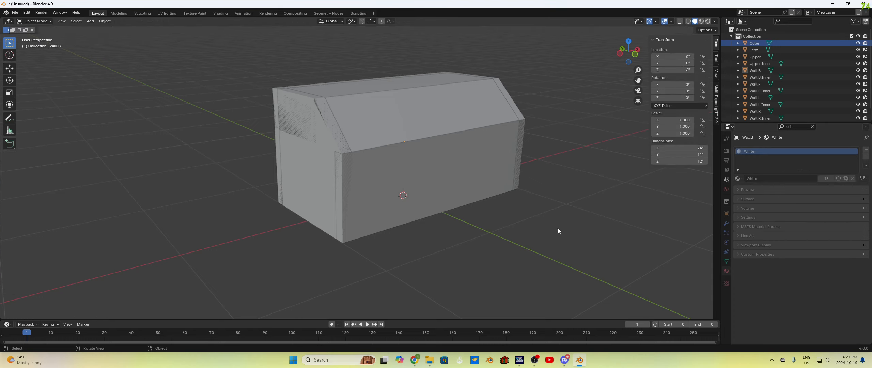
{"action": "left_click", "coordinate": [866, 151]}
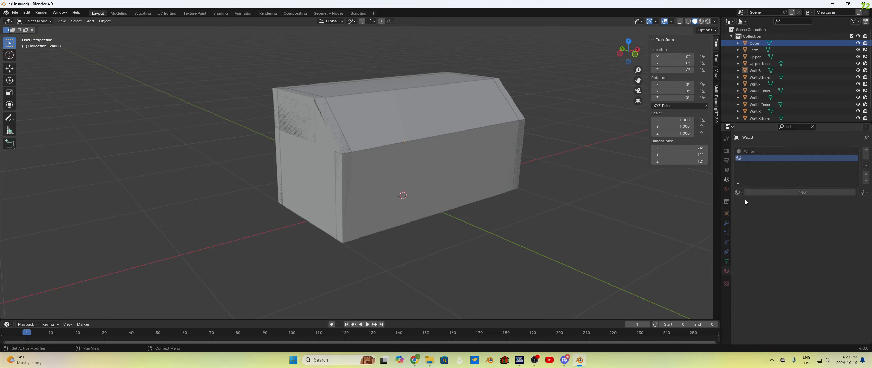
{"action": "left_click", "coordinate": [739, 192]}
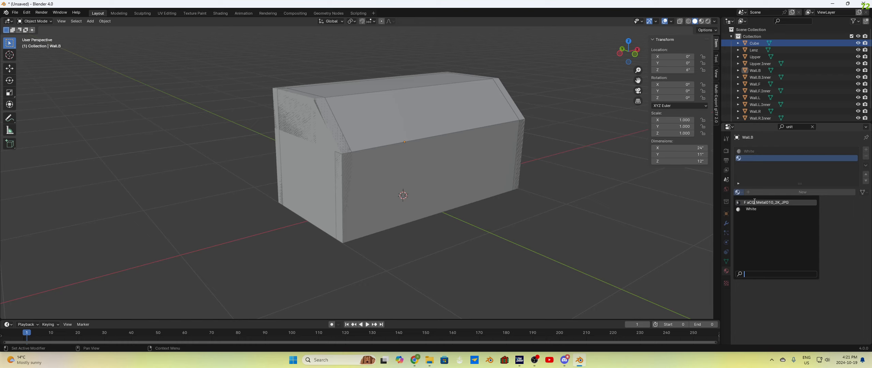
{"action": "left_click", "coordinate": [754, 202]}
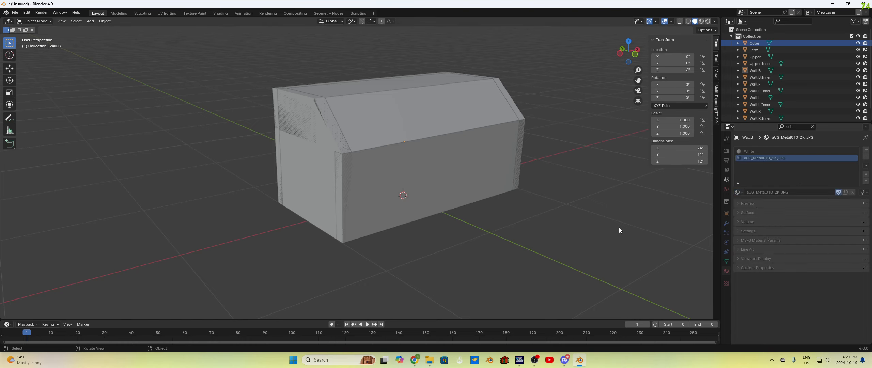
{"action": "middle_click_drag", "start_coordinate": [573, 234], "coordinate": [553, 222]}
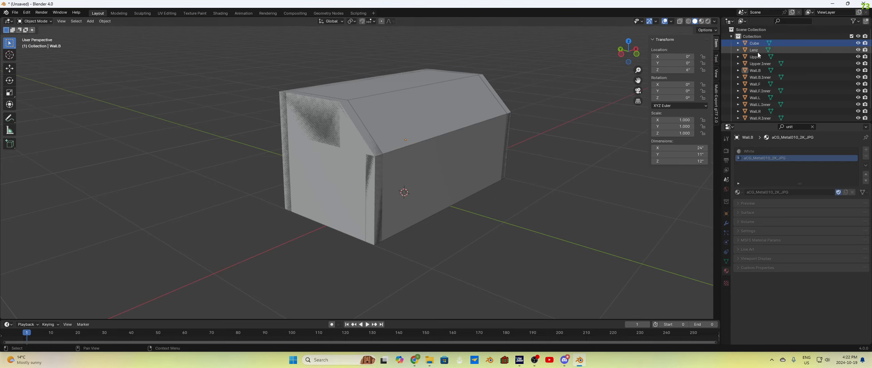
{"action": "middle_click_drag", "start_coordinate": [488, 225], "coordinate": [462, 123]}
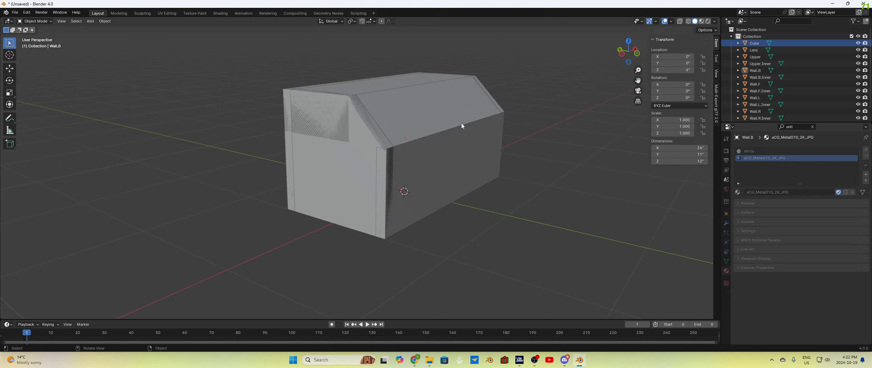
{"action": "left_click", "coordinate": [754, 50]}
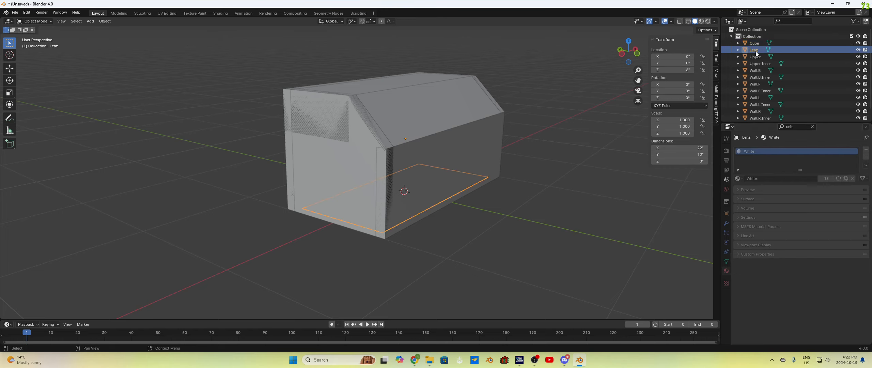
{"action": "left_click", "coordinate": [758, 57]}
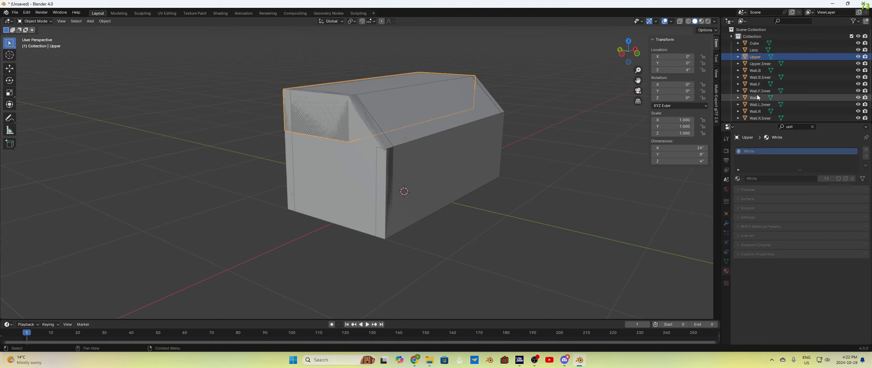
{"action": "scroll", "coordinate": [757, 98], "scroll_direction": "down", "scroll_amount": 1}
{"action": "left_click", "coordinate": [753, 115], "text": "shift"}
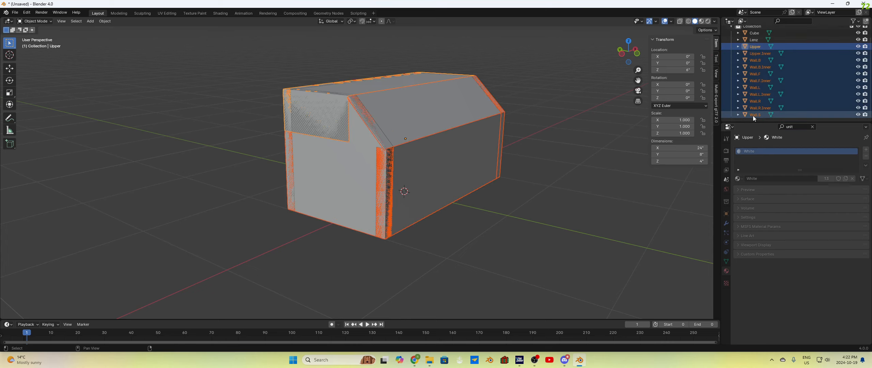
{"action": "left_click", "coordinate": [760, 107], "text": "ctrl"}
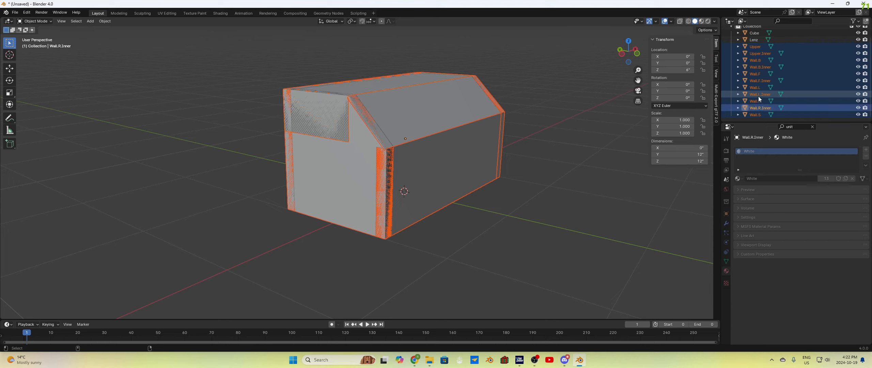
{"action": "left_click", "coordinate": [758, 108], "text": "ctrl"}
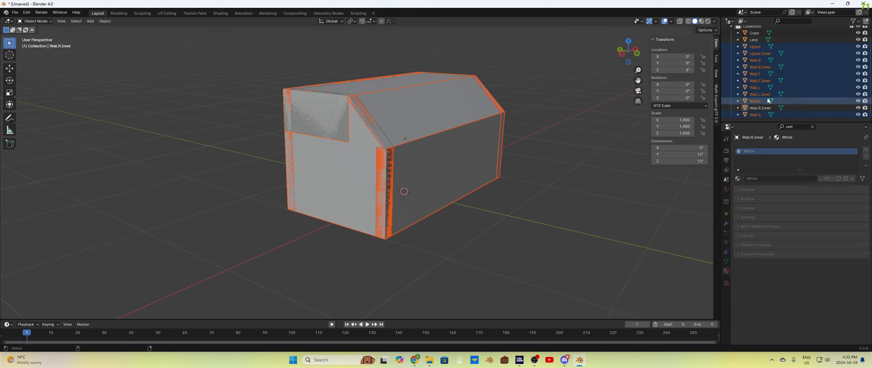
{"action": "left_click", "coordinate": [762, 81], "text": "ctrl"}
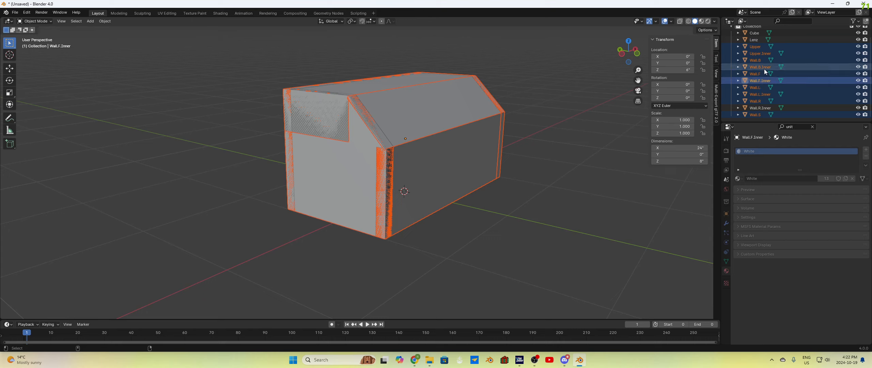
{"action": "left_click", "coordinate": [759, 54], "text": "ctrl"}
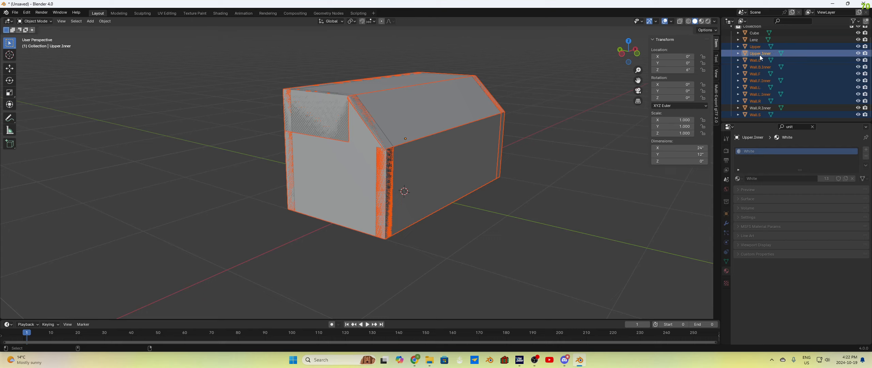
{"action": "left_click", "coordinate": [761, 95], "text": "ctrl"}
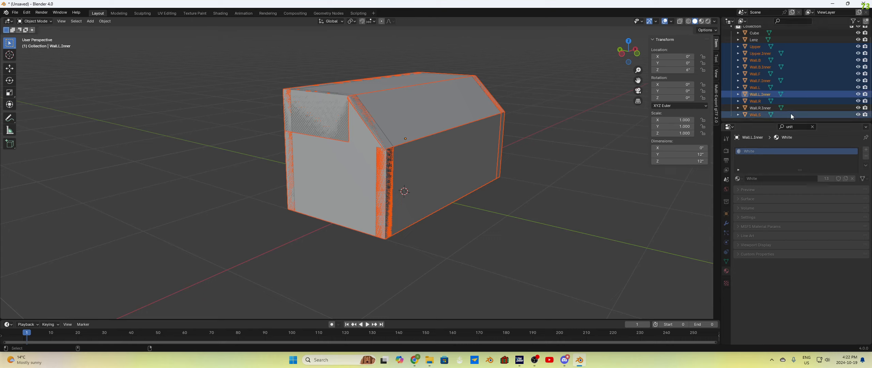
{"action": "left_click", "coordinate": [763, 94]}
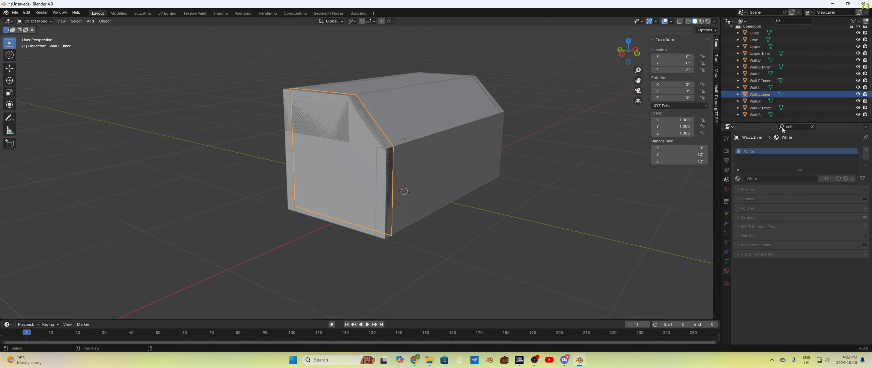
{"action": "left_click", "coordinate": [760, 53]}
Select Upper, Wall.B, Wall.F, Wall.L, Wall.R and Wall.S together, with Wall.S active, and replace its White material with aCG_Metal010_2K_JPG
{"action": "left_click", "coordinate": [758, 47]}
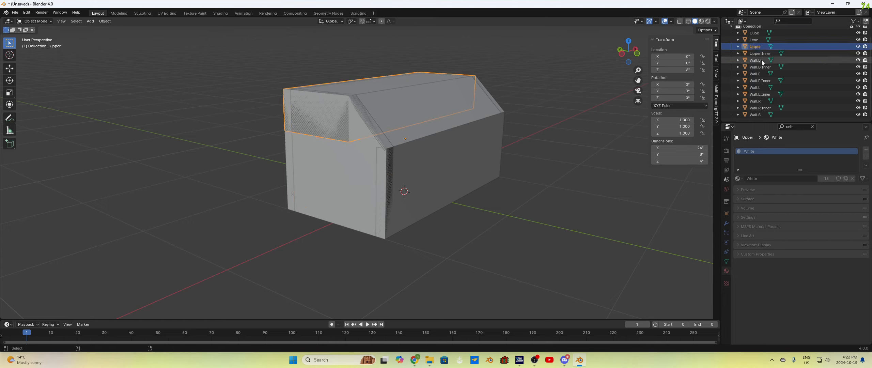
{"action": "left_click", "coordinate": [762, 61], "text": "ctrl"}
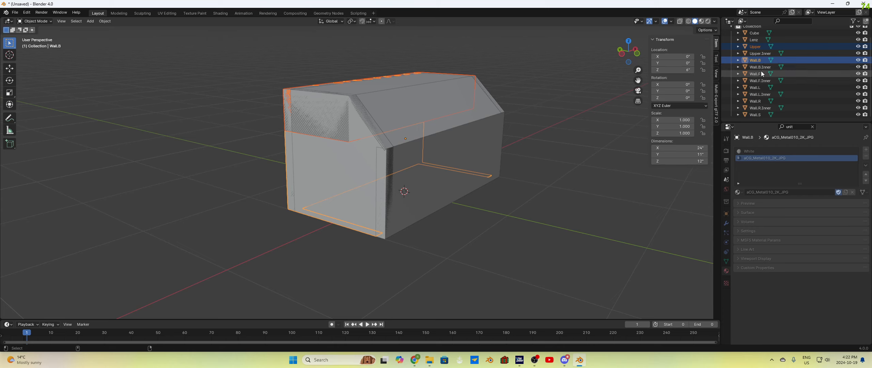
{"action": "left_click", "coordinate": [760, 73], "text": "ctrl"}
{"action": "left_click", "coordinate": [760, 87], "text": "ctrl"}
{"action": "left_click", "coordinate": [761, 101], "text": "ctrl"}
{"action": "left_click", "coordinate": [756, 114], "text": "ctrl"}
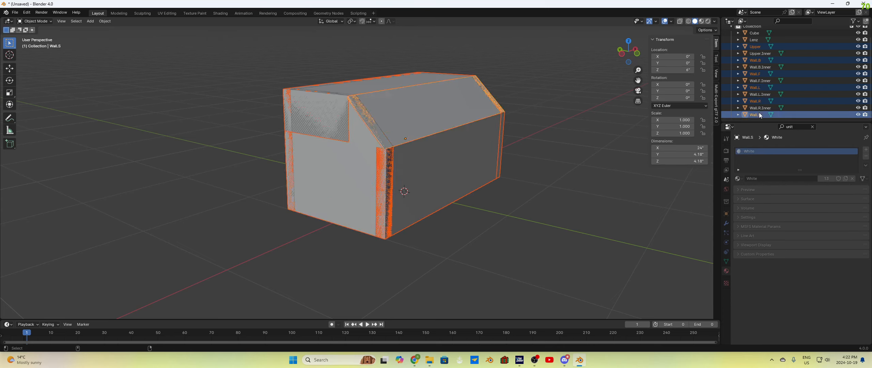
{"action": "scroll", "coordinate": [763, 103], "scroll_direction": "up", "scroll_amount": 1}
{"action": "scroll", "coordinate": [764, 100], "scroll_direction": "down", "scroll_amount": 1}
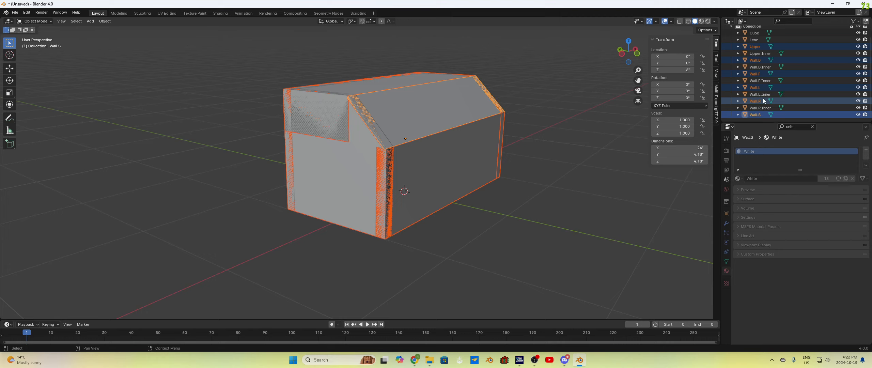
{"action": "scroll", "coordinate": [764, 102], "scroll_direction": "up", "scroll_amount": 1}
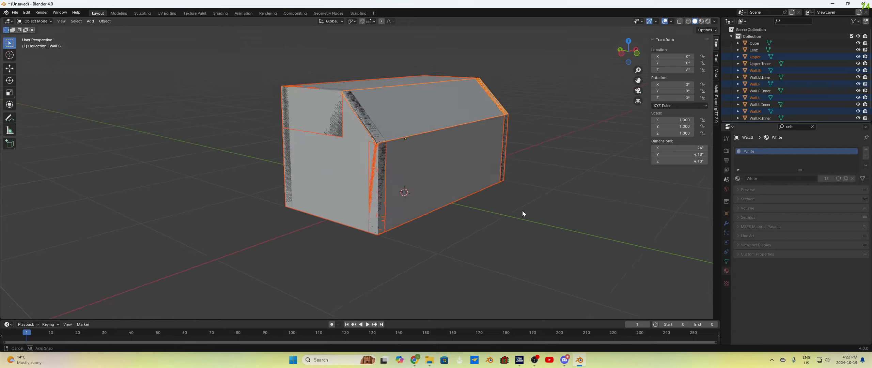
{"action": "mouse_move", "coordinate": [522, 211]}
{"action": "middle_mouse_down"}
{"action": "mouse_move", "coordinate": [526, 165]}
{"action": "mouse_move", "coordinate": [529, 217]}
{"action": "middle_mouse_up"}
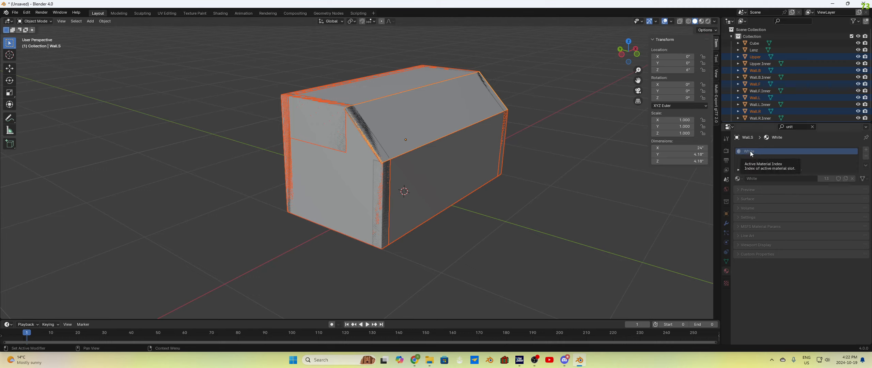
{"action": "left_click", "coordinate": [738, 178]}
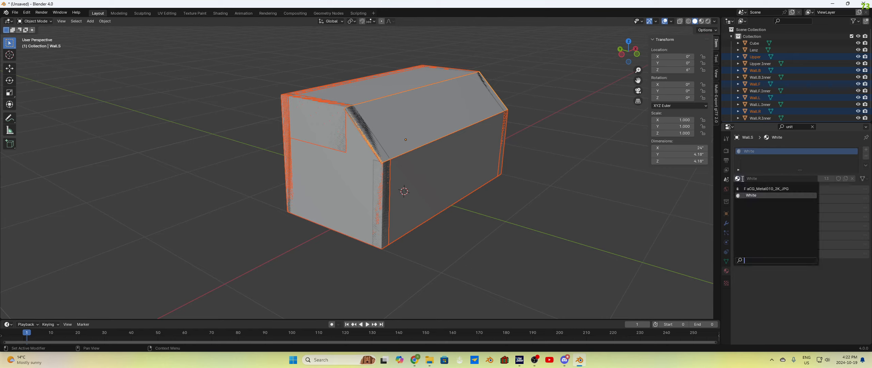
{"action": "left_click", "coordinate": [759, 189]}
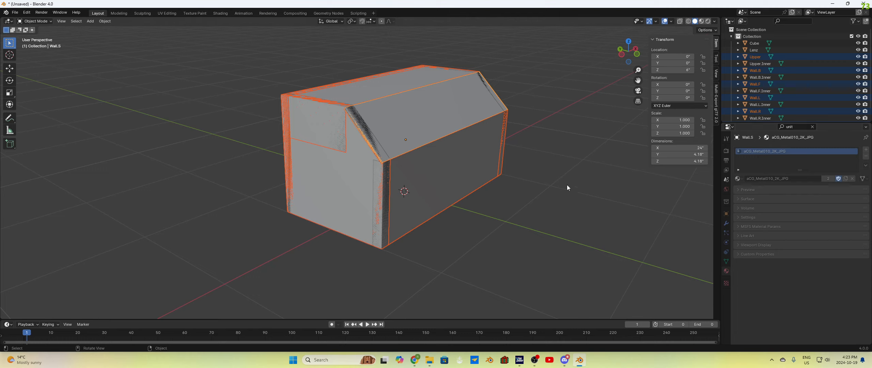
Deselect all objects and switch the viewport to Material Preview shading to inspect the box's materials
{"action": "left_click", "coordinate": [508, 194]}
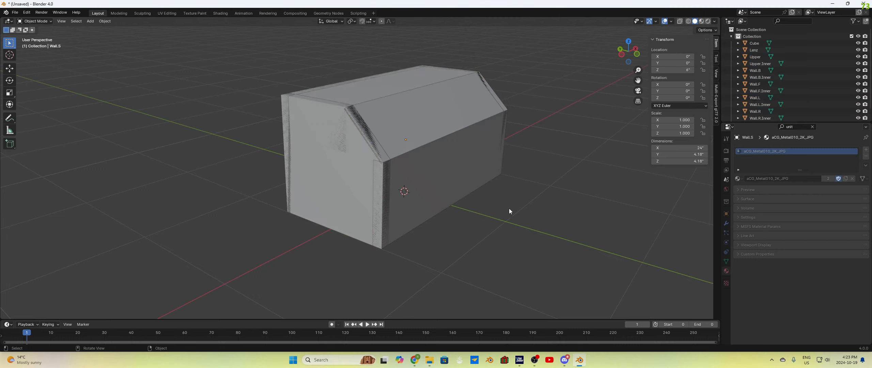
{"action": "left_click", "coordinate": [701, 21]}
{"action": "mouse_move", "coordinate": [498, 201]}
{"action": "middle_mouse_down"}
{"action": "mouse_move", "coordinate": [447, 216]}
{"action": "mouse_move", "coordinate": [511, 201]}
{"action": "mouse_move", "coordinate": [481, 217]}
{"action": "middle_mouse_up"}
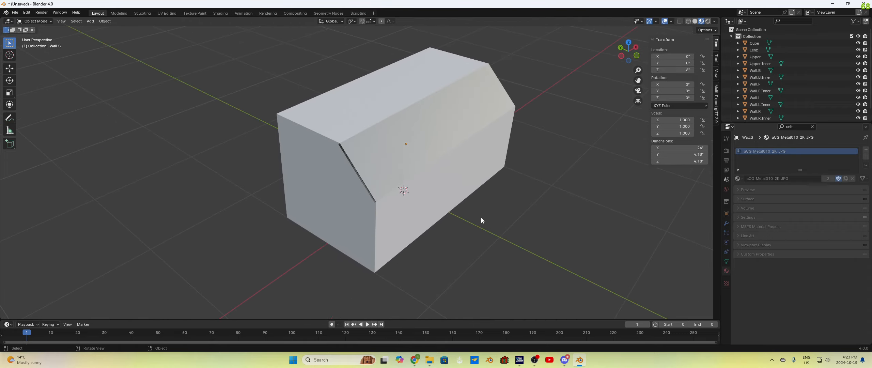
Select the Upper object and replace its White material with aCG_Metal010_2K_JPG
{"action": "left_click", "coordinate": [761, 57]}
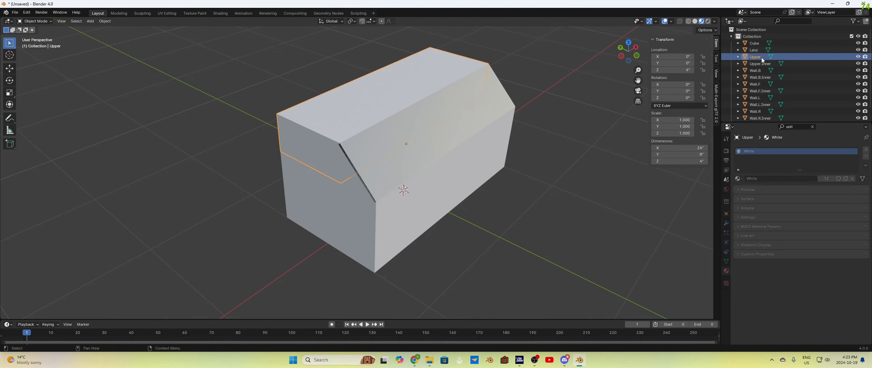
{"action": "left_click", "coordinate": [737, 178]}
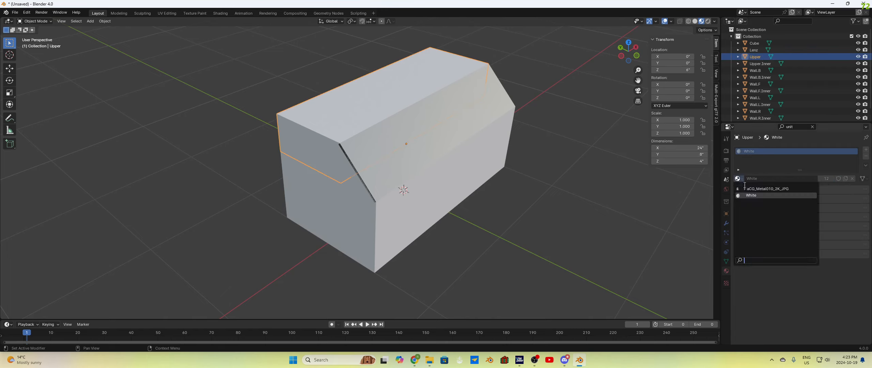
{"action": "left_click", "coordinate": [744, 188]}
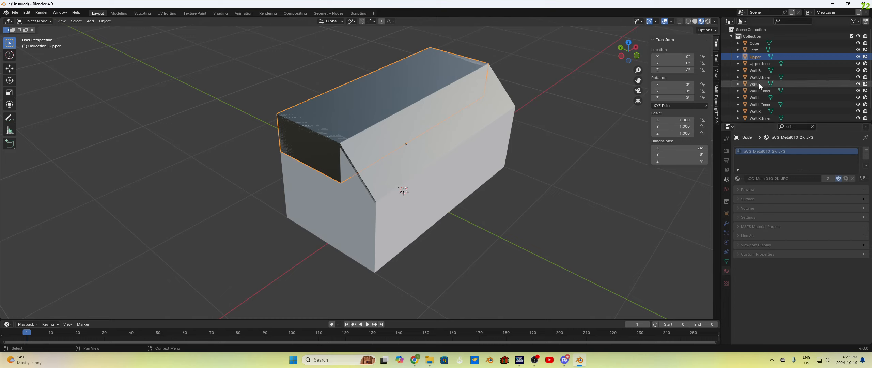
Remove the White material slot from Wall.B in Object Mode, keeping only aCG_Metal010_2K_JPG
{"action": "left_click", "coordinate": [761, 66]}
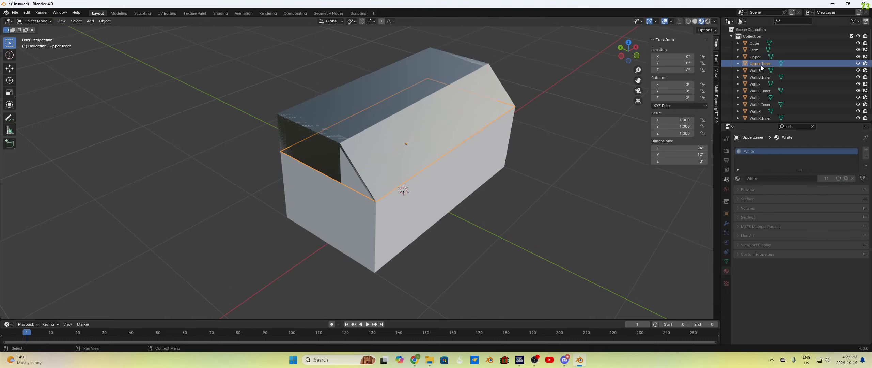
{"action": "left_click", "coordinate": [762, 70]}
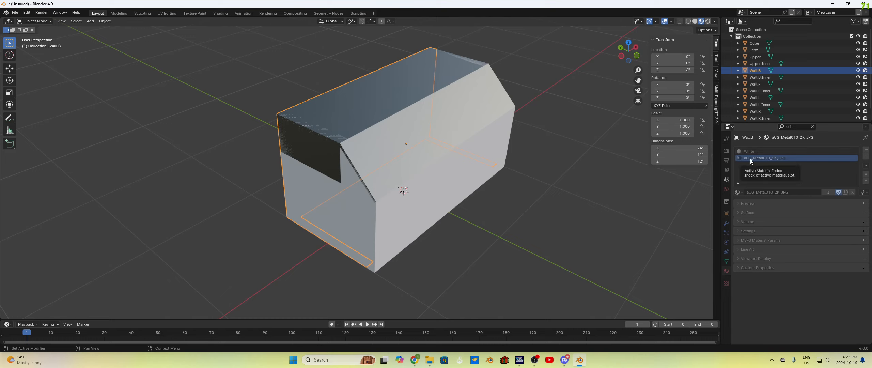
{"action": "left_click", "coordinate": [749, 151]}
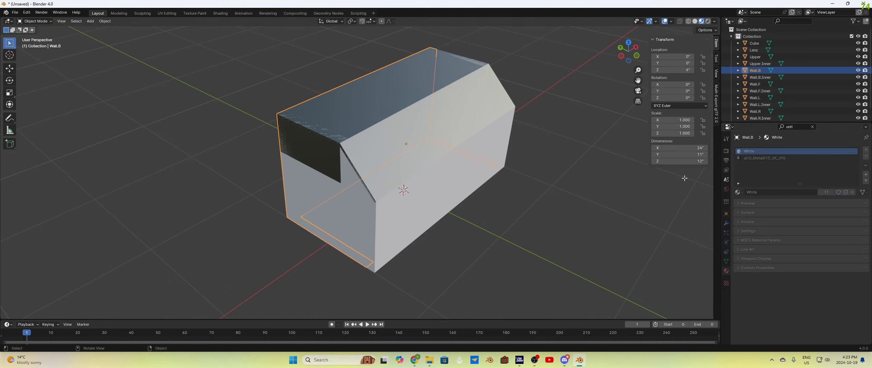
{"action": "key", "text": "Tab"}
{"action": "left_click", "coordinate": [866, 156]}
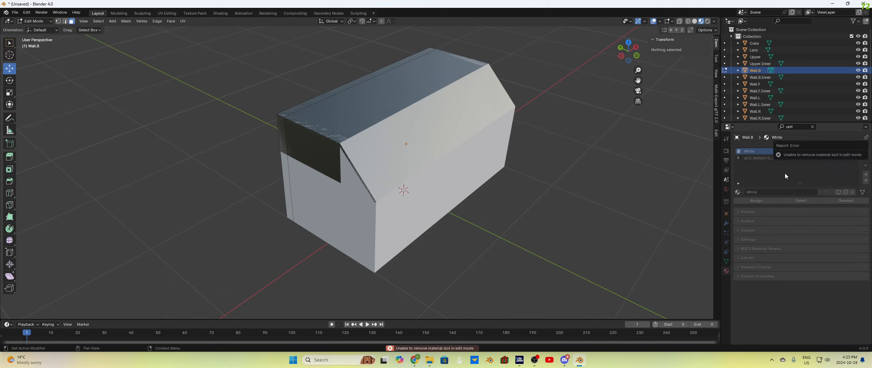
{"action": "key", "text": "Tab"}
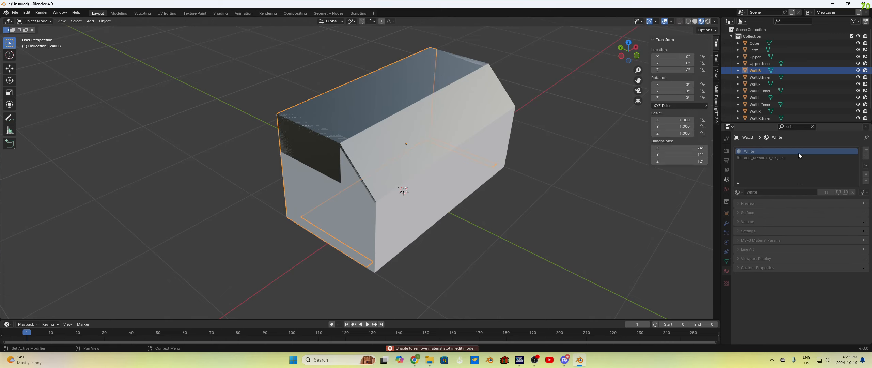
{"action": "left_click", "coordinate": [866, 158]}
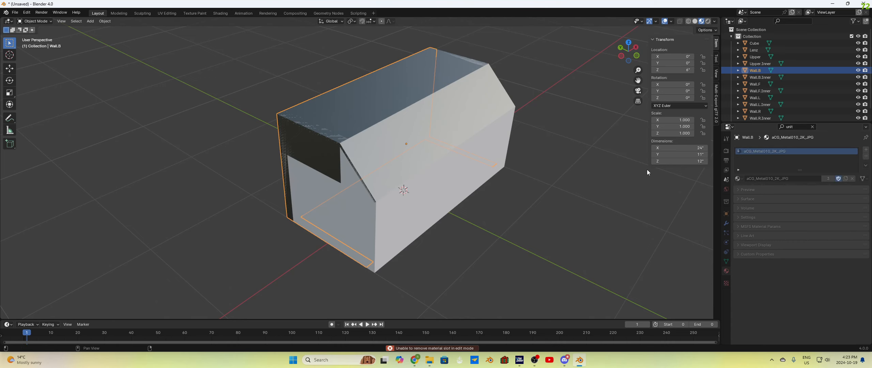
Replace the White material on the Wall.F object with the aCG_Metal010_2K_JPG material
{"action": "key", "text": "Tab"}
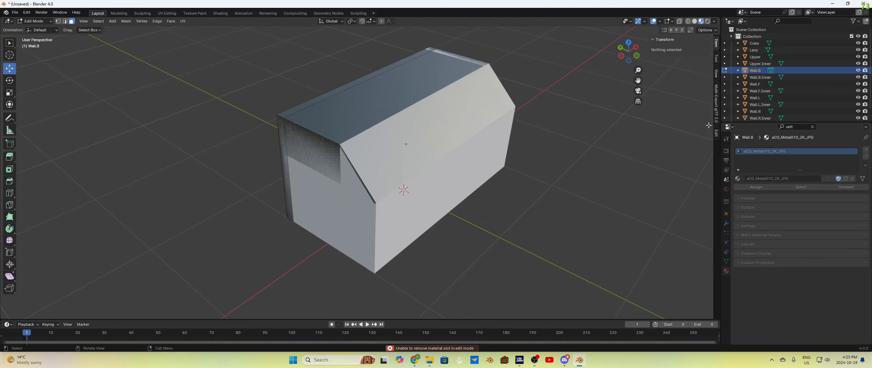
{"action": "left_click", "coordinate": [755, 84]}
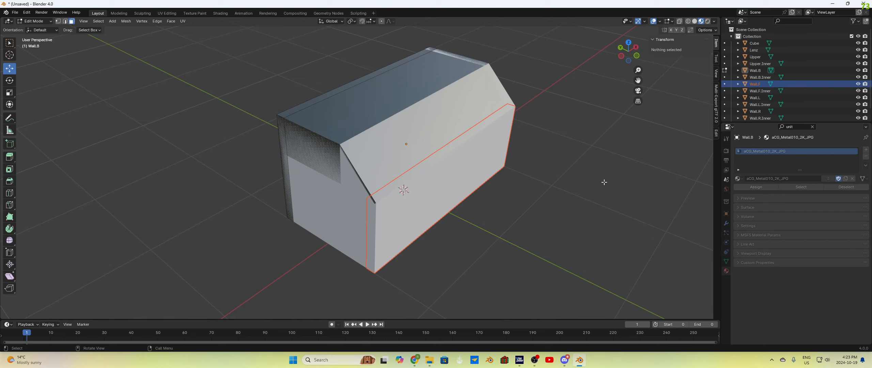
{"action": "key", "text": "Tab"}
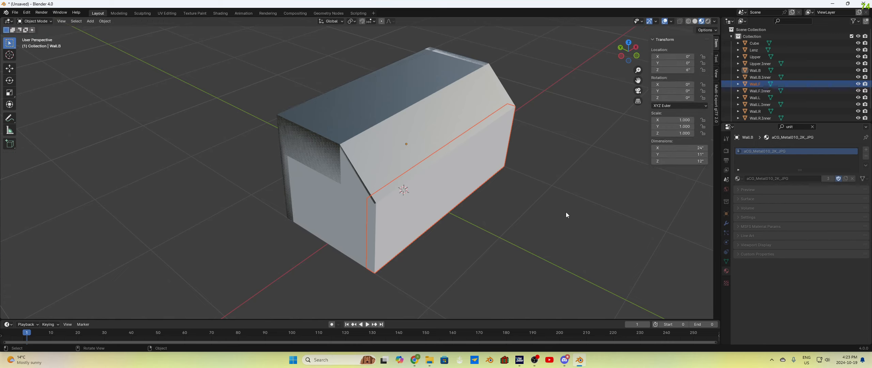
{"action": "key", "text": "Tab"}
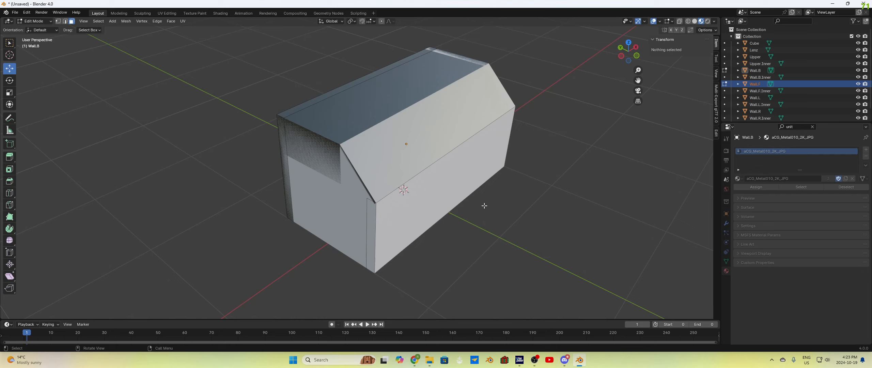
{"action": "left_click", "coordinate": [448, 206]}
{"action": "middle_click_drag", "start_coordinate": [448, 206], "coordinate": [516, 222]}
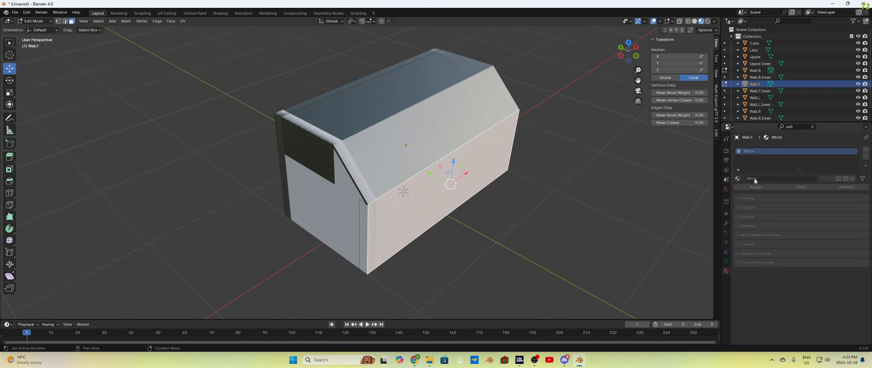
{"action": "left_click", "coordinate": [865, 156]}
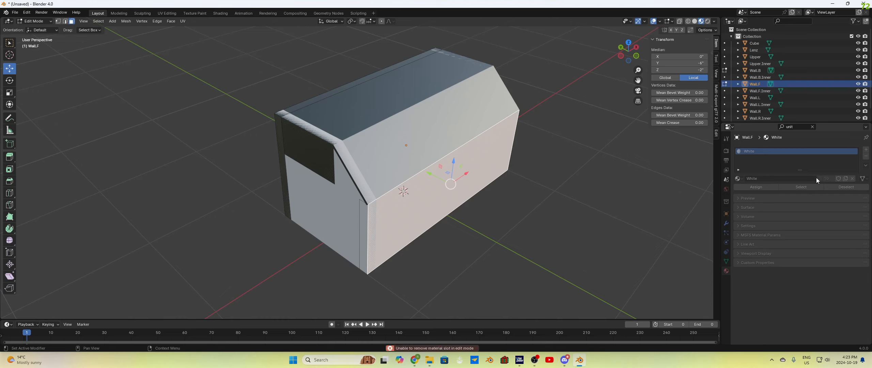
{"action": "key", "text": "Tab"}
{"action": "left_click", "coordinate": [866, 156]}
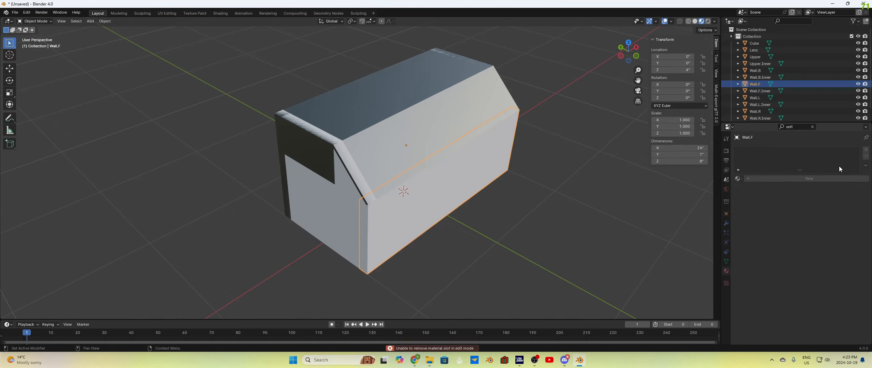
{"action": "left_click", "coordinate": [739, 179]}
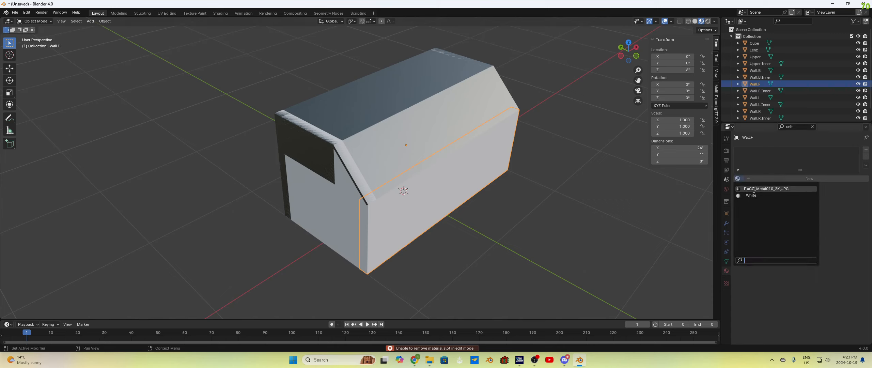
{"action": "left_click", "coordinate": [773, 191]}
{"action": "key", "text": "Tab"}
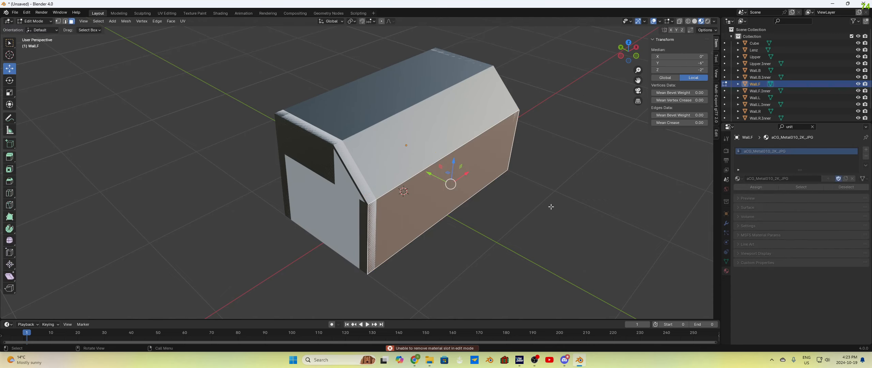
Remove the White material slot from the Wall.L object and assign aCG_Metal010_2K_JPG instead
{"action": "left_click", "coordinate": [755, 98]}
{"action": "middle_click_drag", "start_coordinate": [526, 237], "coordinate": [533, 236]}
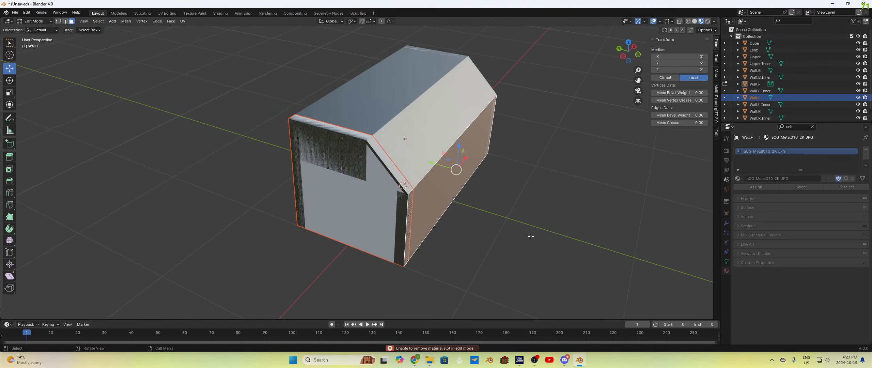
{"action": "key", "text": "Tab"}
{"action": "key", "text": "Tab"}
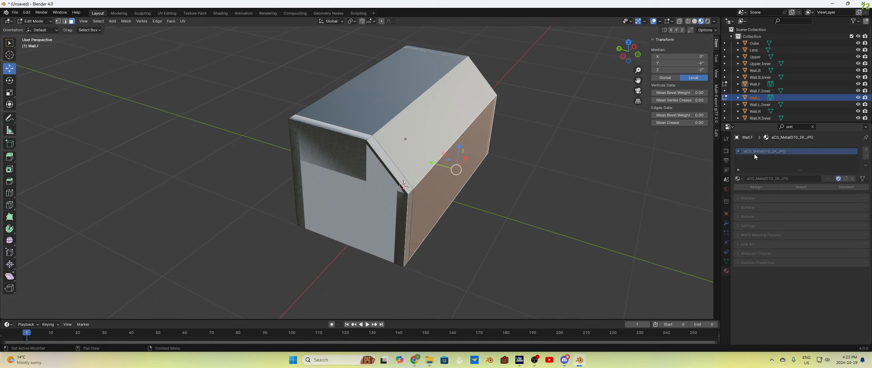
{"action": "left_click", "coordinate": [756, 105]}
{"action": "left_click", "coordinate": [756, 97]}
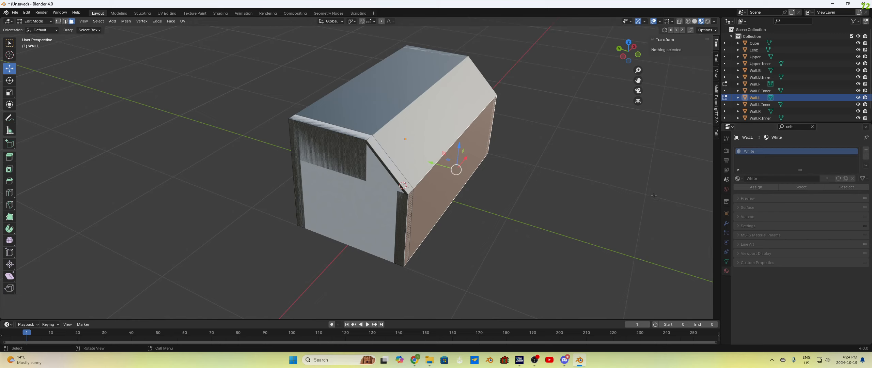
{"action": "key", "text": "Tab"}
{"action": "left_click", "coordinate": [866, 156]}
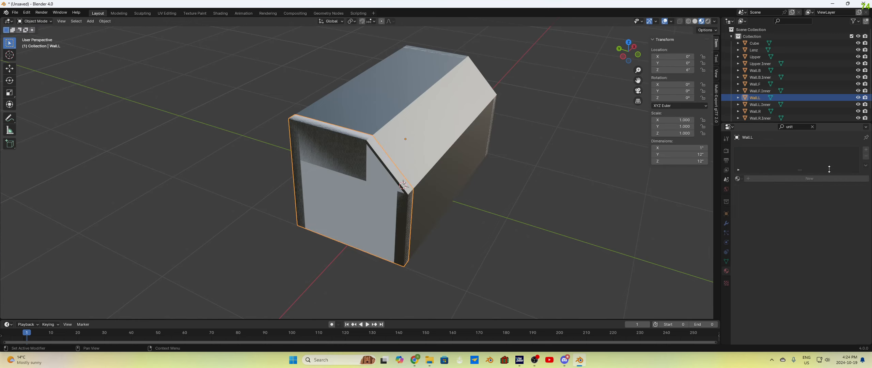
{"action": "left_click", "coordinate": [743, 179]}
{"action": "left_click", "coordinate": [750, 189]}
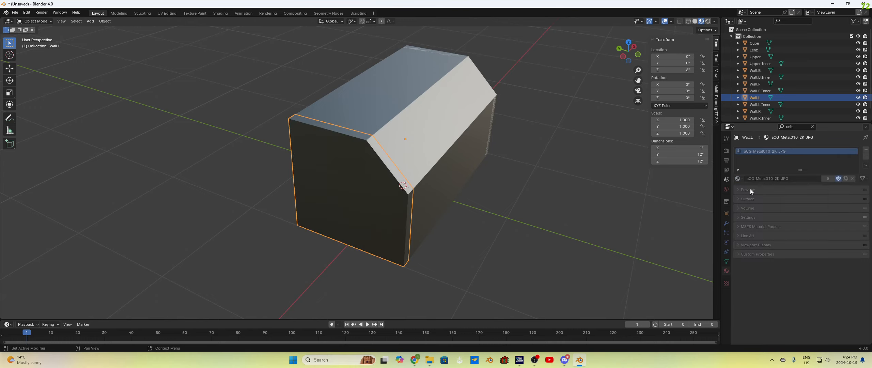
{"action": "left_click", "coordinate": [538, 236]}
Swap the White material on the Wall.R object for aCG_Metal010_2K_JPG
{"action": "middle_click_drag", "start_coordinate": [539, 236], "coordinate": [517, 231]}
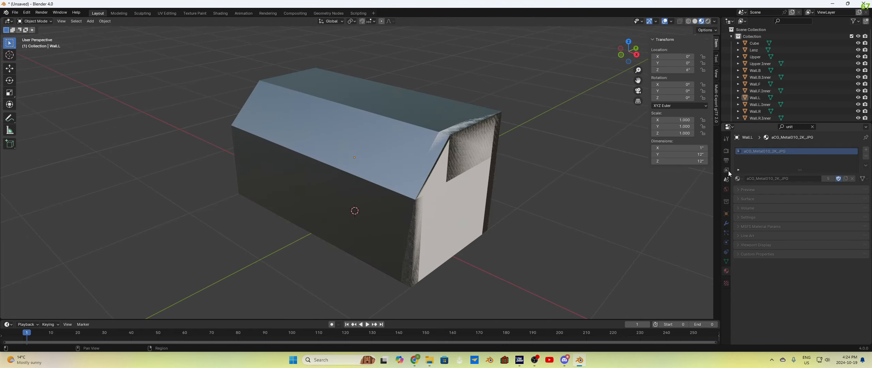
{"action": "scroll", "coordinate": [764, 103], "scroll_direction": "down", "scroll_amount": 1}
{"action": "left_click", "coordinate": [758, 101]}
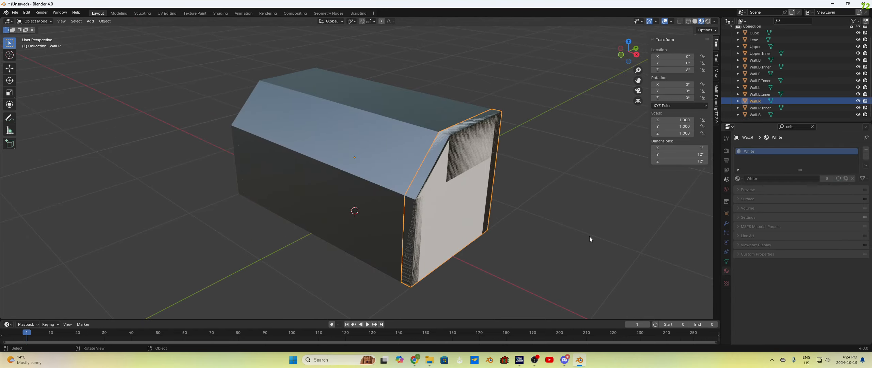
{"action": "key", "text": "Tab"}
{"action": "key", "text": "Tab"}
{"action": "key", "text": "Tab"}
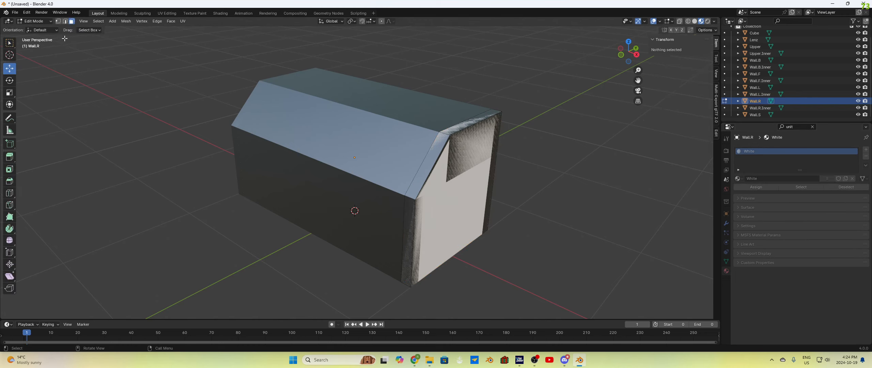
{"action": "key", "text": "Tab"}
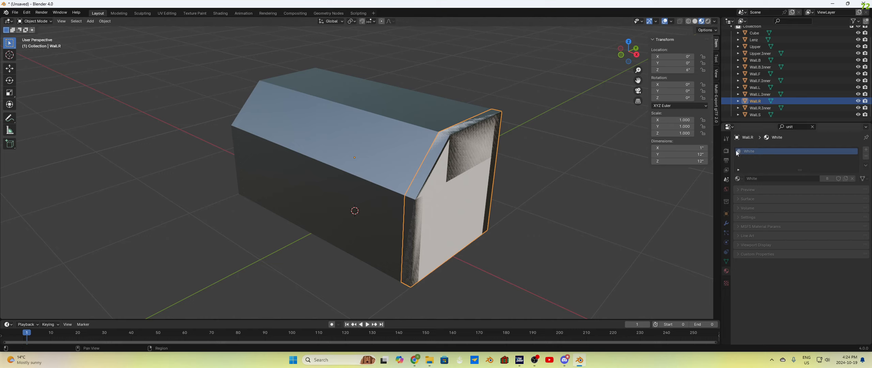
{"action": "left_click", "coordinate": [865, 156]}
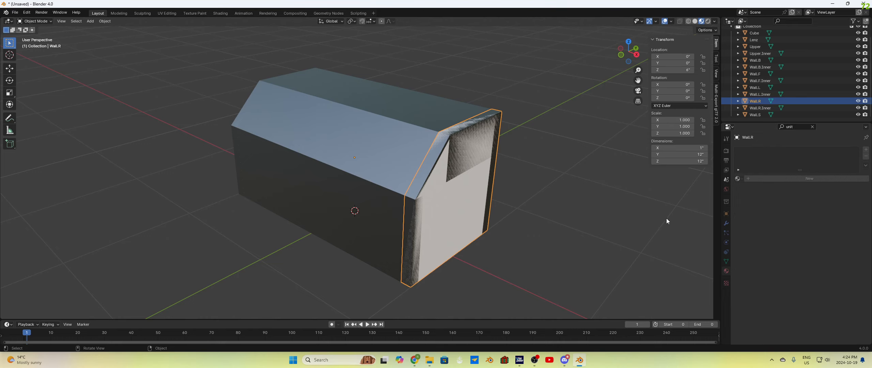
{"action": "left_click", "coordinate": [739, 178]}
{"action": "left_click", "coordinate": [747, 189]}
In the metal material's shader nodes, replace the invalid "st" entry of the UV Map node with an available UV map, and return to the layout workspace
{"action": "middle_click_drag", "start_coordinate": [564, 218], "coordinate": [529, 238]}
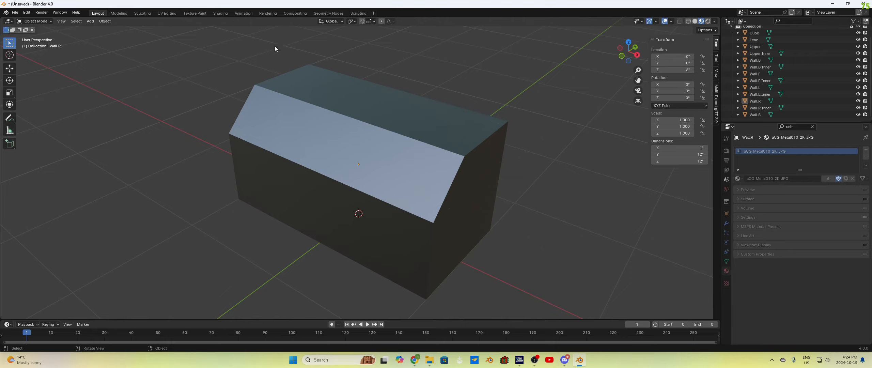
{"action": "left_click", "coordinate": [221, 14]}
{"action": "scroll", "coordinate": [242, 239], "scroll_direction": "up", "scroll_amount": 2}
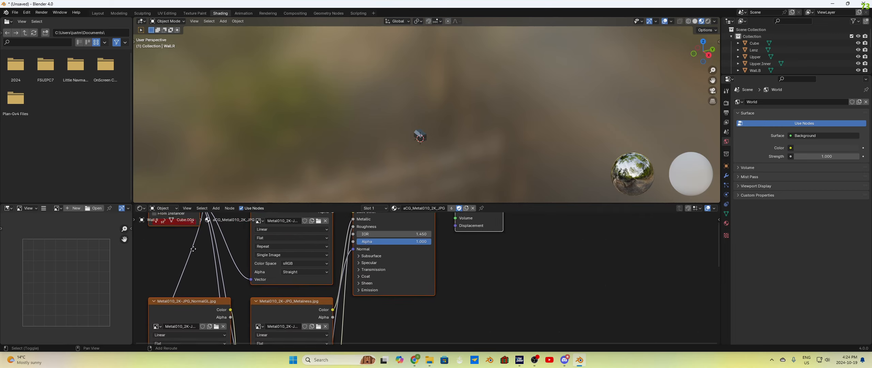
{"action": "middle_click_drag", "start_coordinate": [243, 238], "coordinate": [298, 279]}
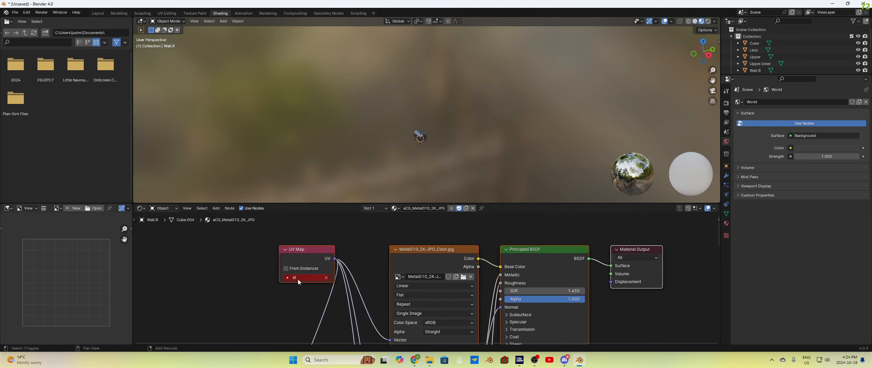
{"action": "left_click", "coordinate": [303, 279]}
{"action": "left_click", "coordinate": [292, 201]}
{"action": "left_click", "coordinate": [98, 14]}
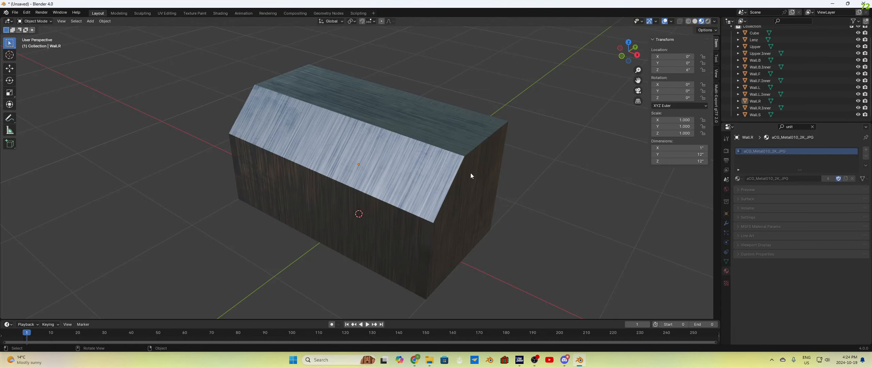
Unwrap the top roof face of the Upper object with Smart UV Project, keeping the default settings
{"action": "scroll", "coordinate": [496, 198], "scroll_direction": "down", "scroll_amount": 2}
{"action": "middle_click_drag", "start_coordinate": [496, 198], "coordinate": [479, 212]}
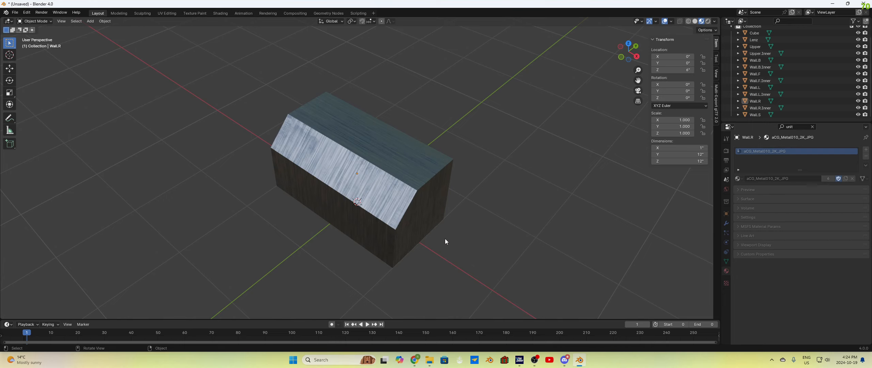
{"action": "middle_click_drag", "start_coordinate": [445, 239], "coordinate": [395, 194]}
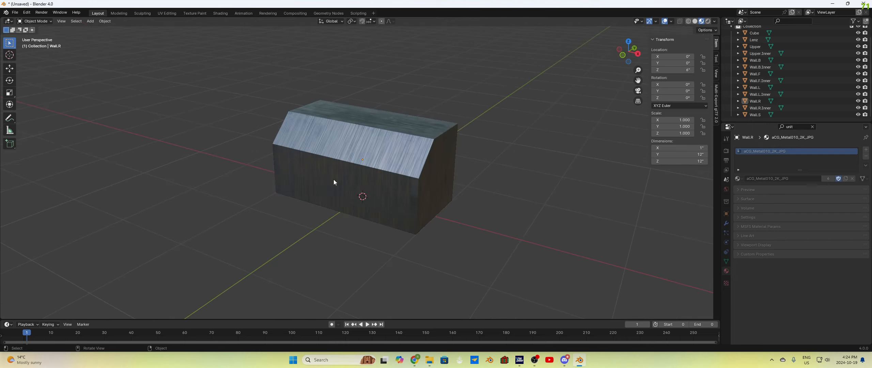
{"action": "middle_click_drag", "start_coordinate": [486, 137], "coordinate": [413, 164]}
{"action": "left_click", "coordinate": [410, 163]}
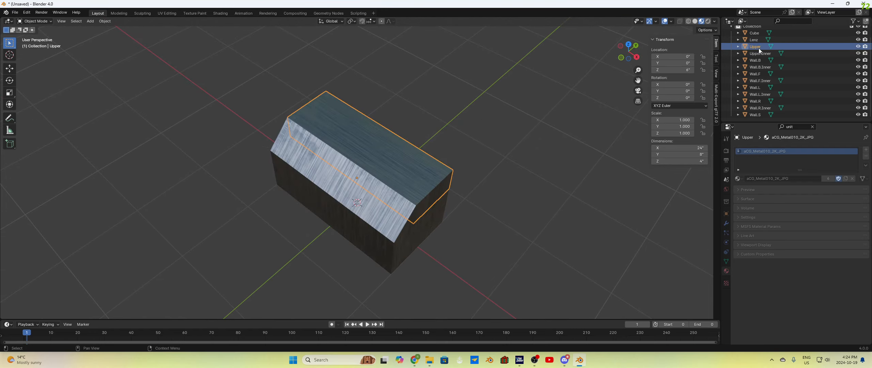
{"action": "key", "text": "Tab"}
{"action": "key", "text": "Tab"}
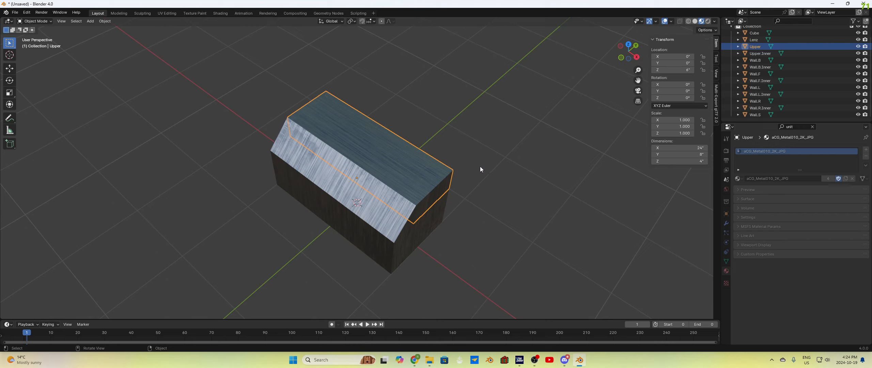
{"action": "key", "text": "Tab"}
{"action": "left_click", "coordinate": [410, 162]}
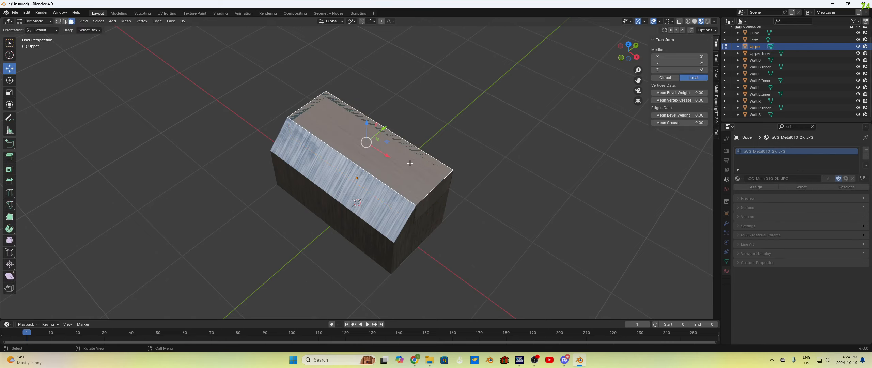
{"action": "left_click", "coordinate": [441, 186]}
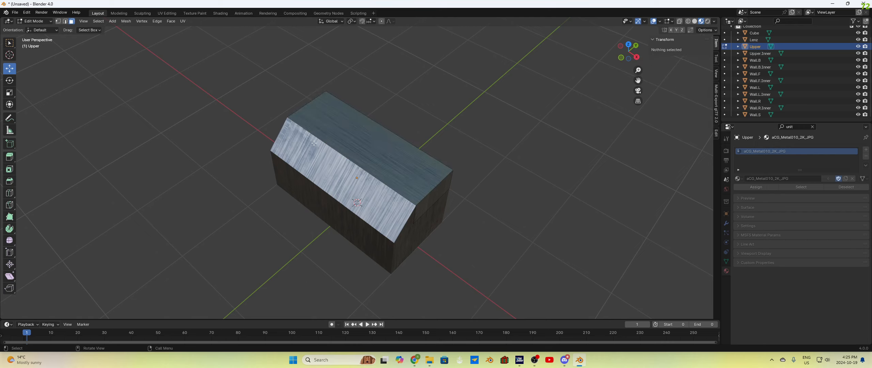
{"action": "left_click", "coordinate": [404, 173]}
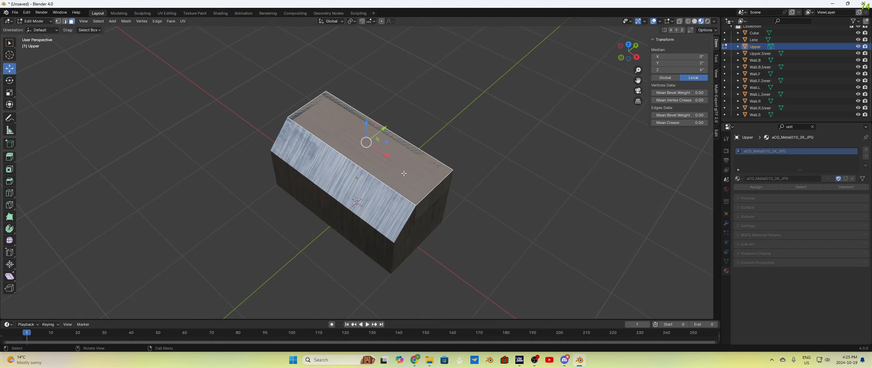
{"action": "key", "text": "u"}
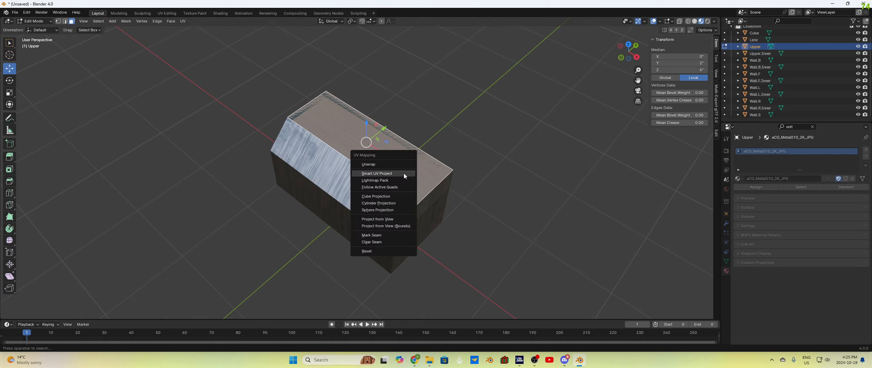
{"action": "left_click", "coordinate": [380, 174]}
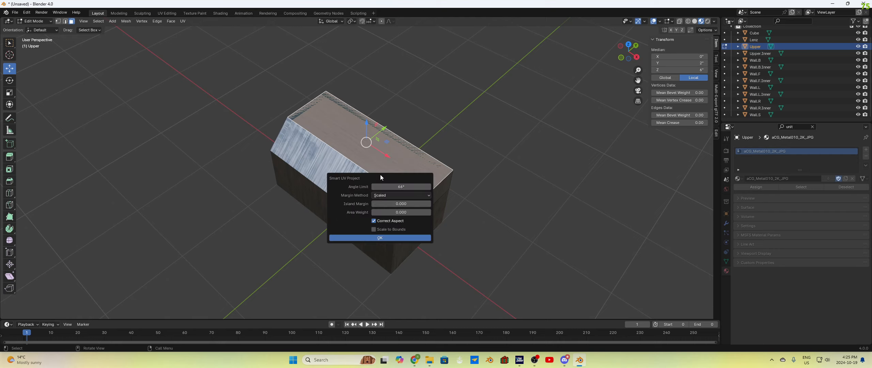
{"action": "left_click", "coordinate": [381, 237]}
{"action": "left_click", "coordinate": [461, 197]}
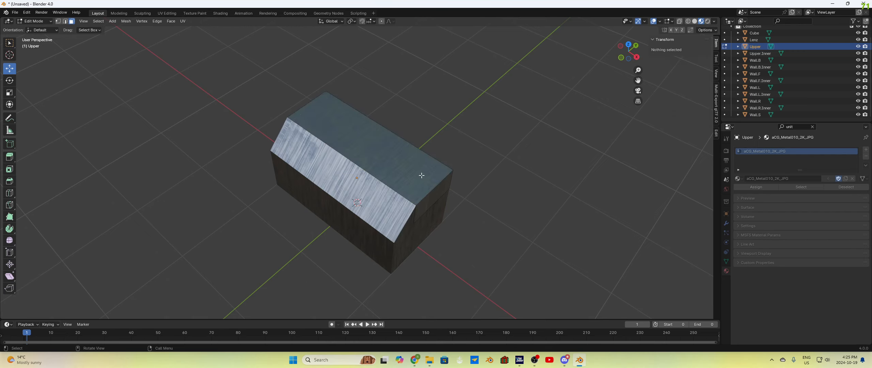
Inspect the metal texture on the roof and on the building's end wall up close
{"action": "scroll", "coordinate": [423, 175], "scroll_direction": "up", "scroll_amount": 3}
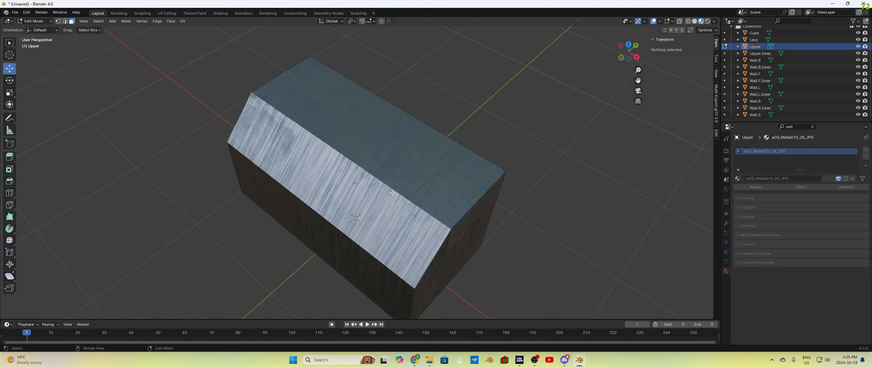
{"action": "middle_click_drag", "start_coordinate": [392, 193], "coordinate": [445, 195]}
{"action": "left_click", "coordinate": [360, 124]}
{"action": "left_click", "coordinate": [377, 162]}
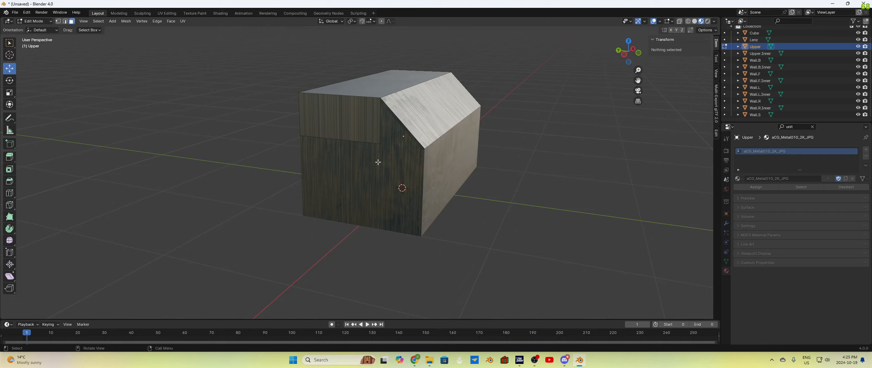
Examine the metal texture on the Upper object's end face, top roof face and sloped side
{"action": "left_click", "coordinate": [354, 126]}
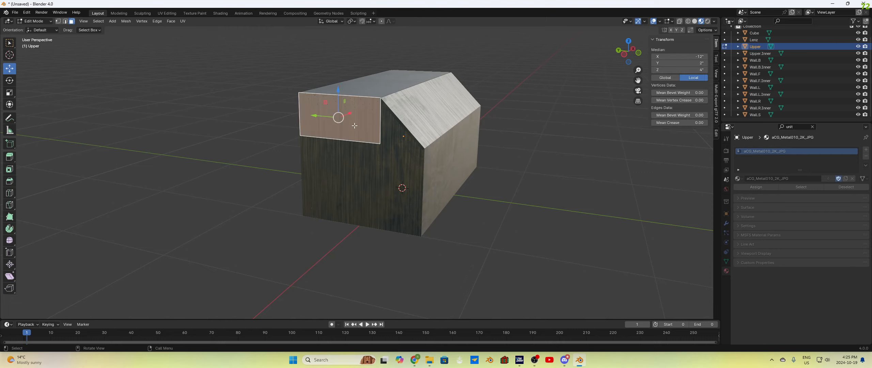
{"action": "left_click", "coordinate": [374, 85]}
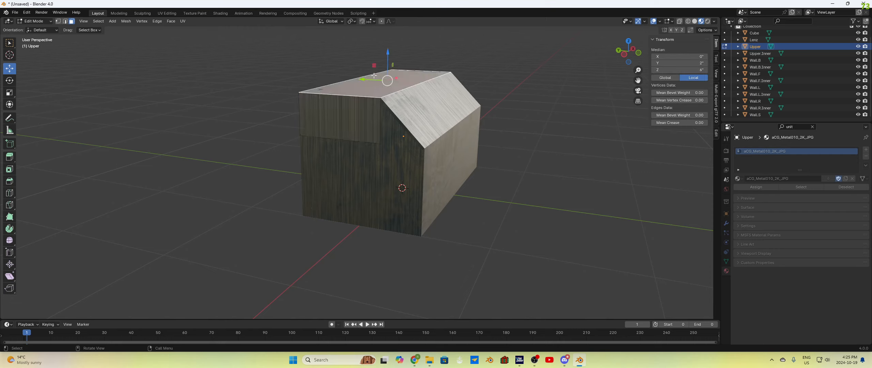
{"action": "left_click", "coordinate": [370, 187]}
{"action": "middle_click_drag", "start_coordinate": [371, 187], "coordinate": [433, 187]}
{"action": "scroll", "coordinate": [487, 194], "scroll_direction": "down", "scroll_amount": 1}
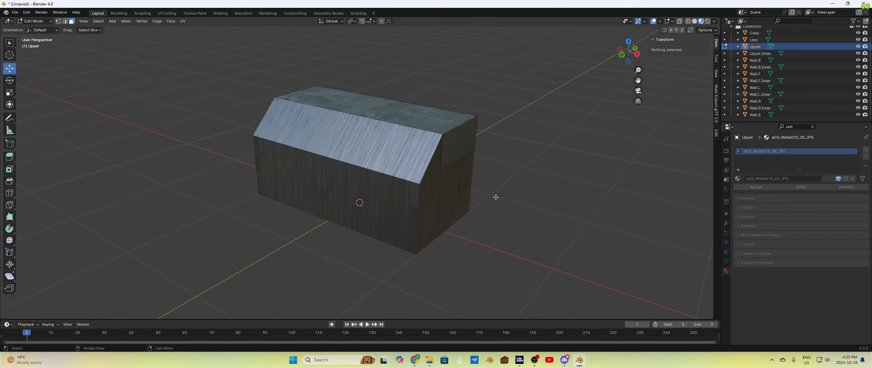
{"action": "middle_click_drag", "start_coordinate": [495, 197], "coordinate": [505, 203]}
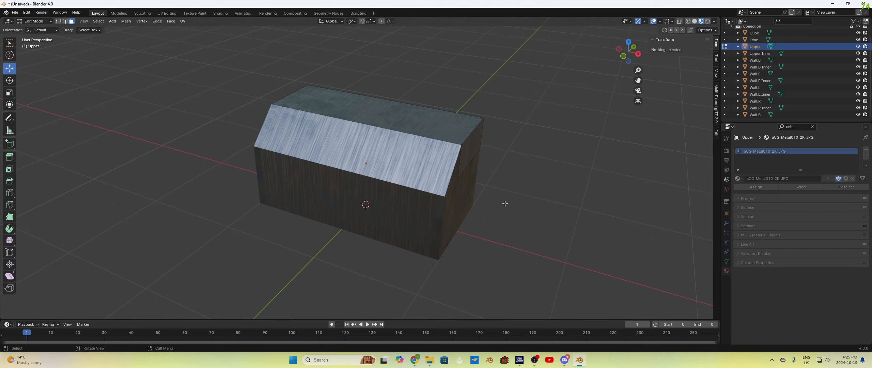
Switch mesh editing to the Lenz object and select its face on the building's underside
{"action": "left_click", "coordinate": [754, 40]}
{"action": "key", "text": "Tab"}
{"action": "key", "text": "Tab"}
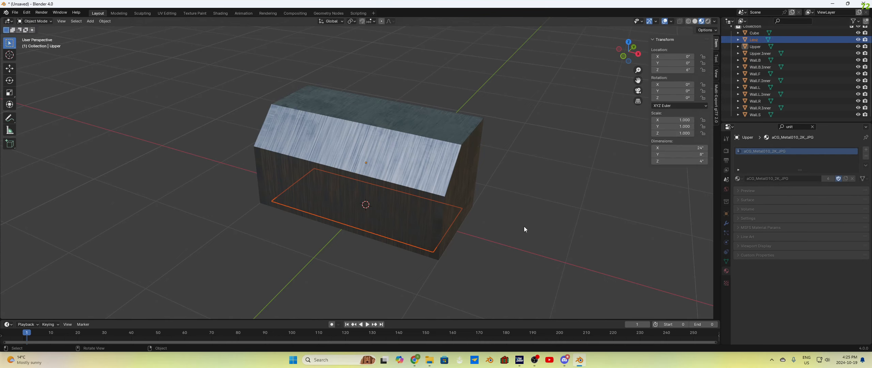
{"action": "middle_click_drag", "start_coordinate": [518, 227], "coordinate": [430, 162]}
{"action": "left_click", "coordinate": [430, 162]}
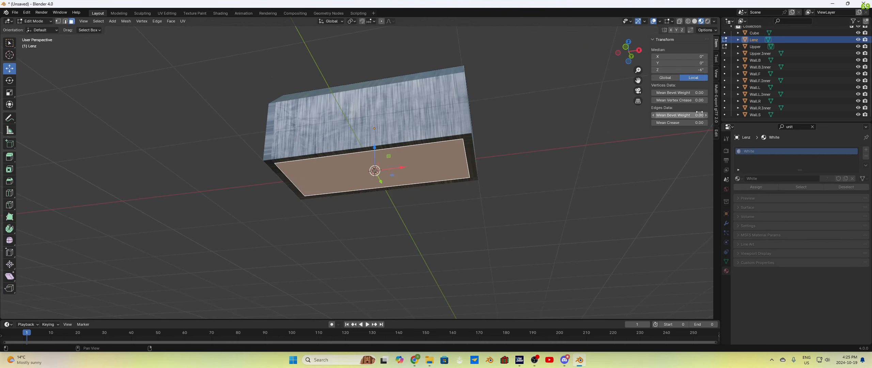
{"action": "left_click", "coordinate": [538, 216]}
{"action": "left_click", "coordinate": [452, 175]}
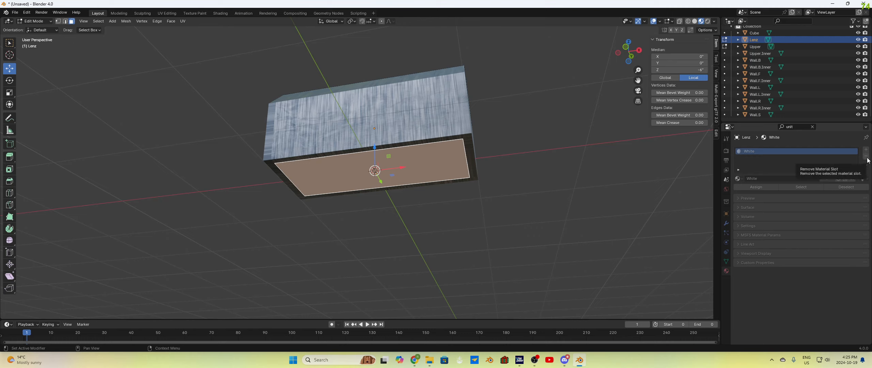
Add a second material slot to the Lenz object with a new material named Glass
{"action": "left_click", "coordinate": [866, 150]}
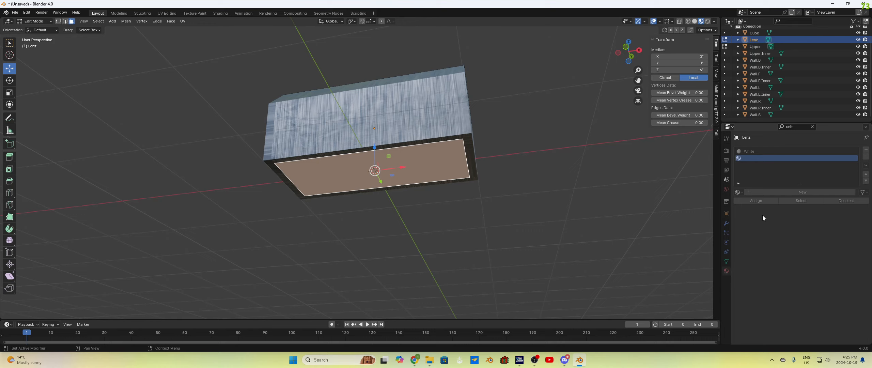
{"action": "left_click", "coordinate": [790, 193]}
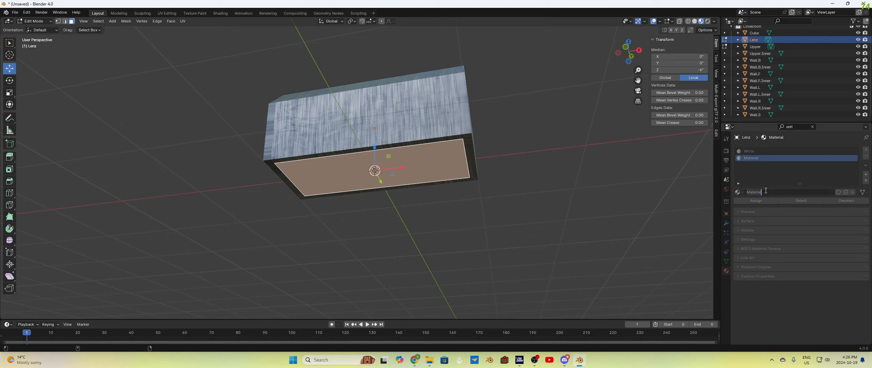
{"action": "type", "text": "Glass"}
{"action": "key", "text": "Return"}
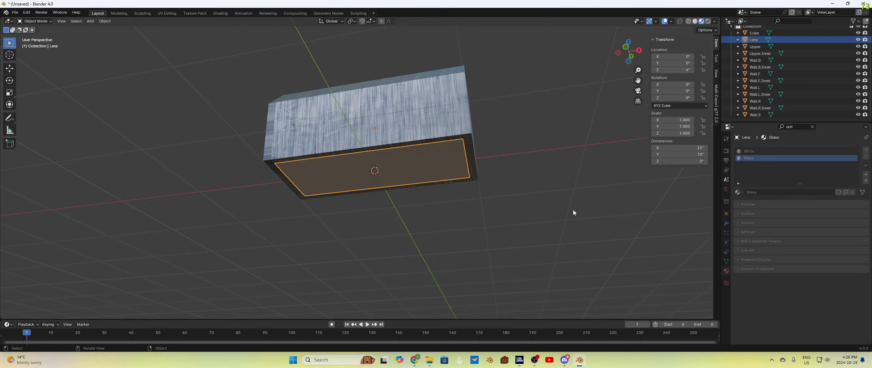
Leave mesh editing and remove the White material slot from the Lenz object
{"action": "key", "text": "Tab"}
{"action": "left_click", "coordinate": [762, 153]}
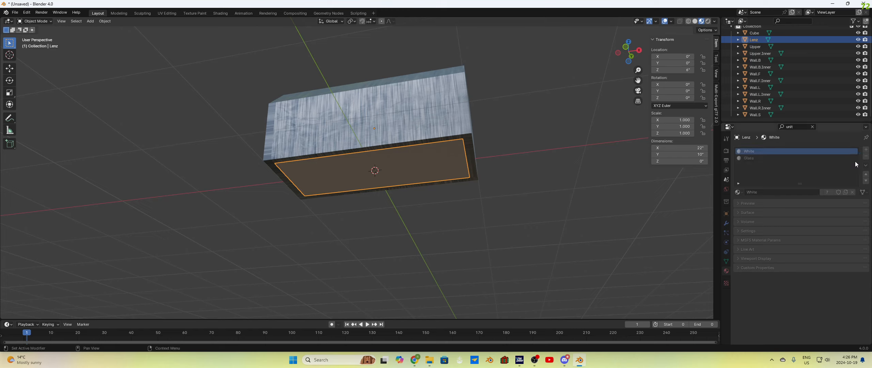
{"action": "left_click", "coordinate": [866, 156]}
{"action": "left_click", "coordinate": [520, 226]}
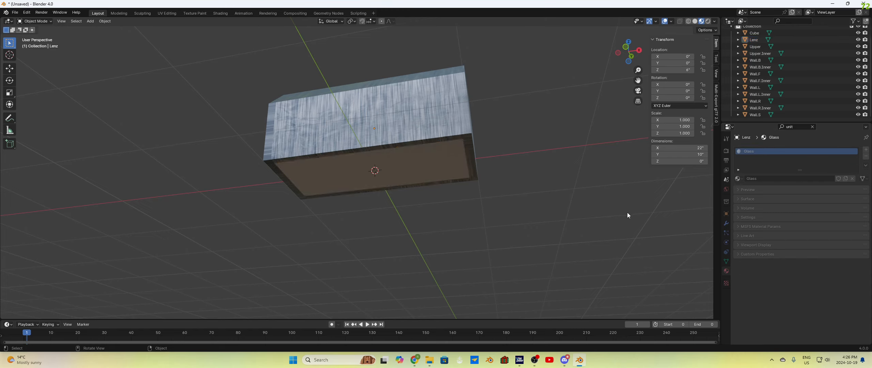
Resume mesh editing on Lenz and set the alpha of the Glass material's surface base color to 0.2
{"action": "key", "text": "Tab"}
{"action": "middle_click_drag", "start_coordinate": [504, 223], "coordinate": [505, 228]}
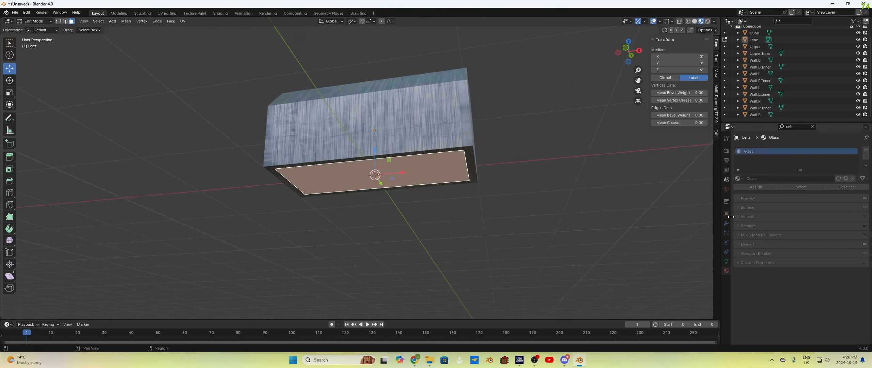
{"action": "left_click", "coordinate": [746, 207]}
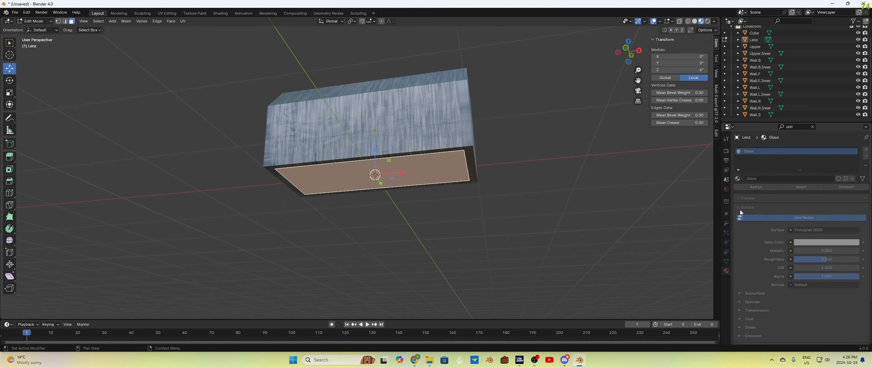
{"action": "left_click", "coordinate": [811, 242]}
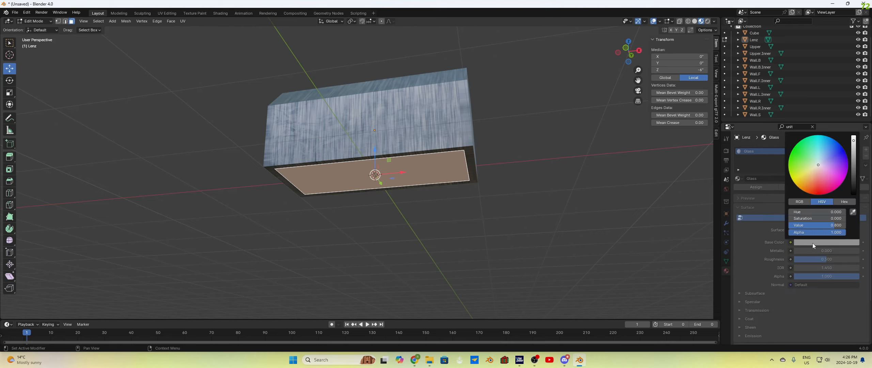
{"action": "left_click", "coordinate": [835, 233]}
{"action": "type", "text": ".2"}
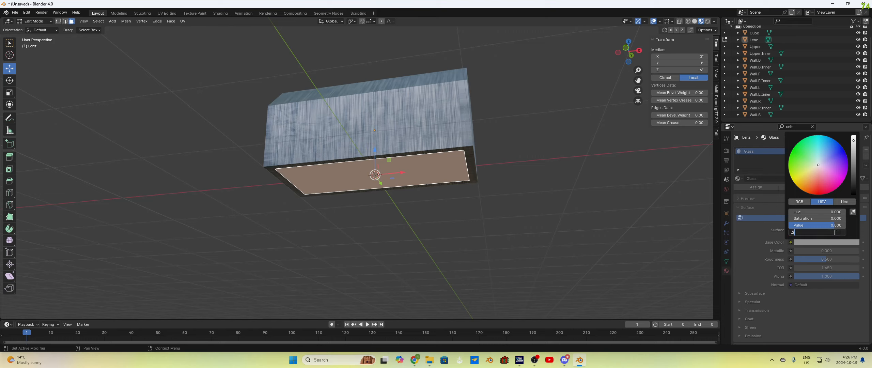
{"action": "key", "text": "Return"}
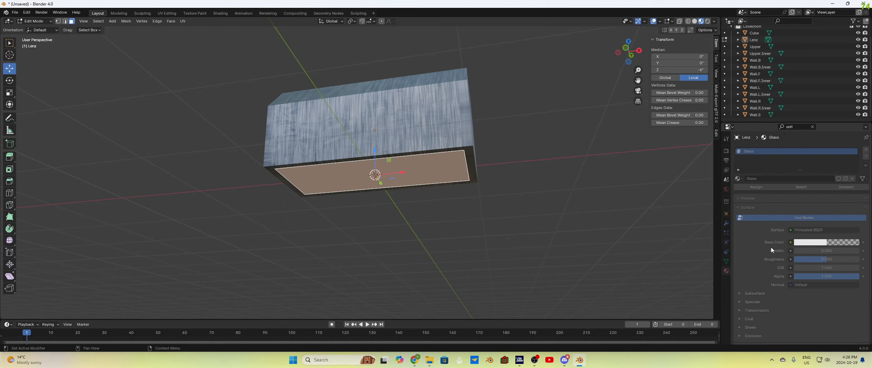
Set the Glass material's blend mode to Alpha Blend
{"action": "scroll", "coordinate": [750, 257], "scroll_direction": "down", "scroll_amount": 4}
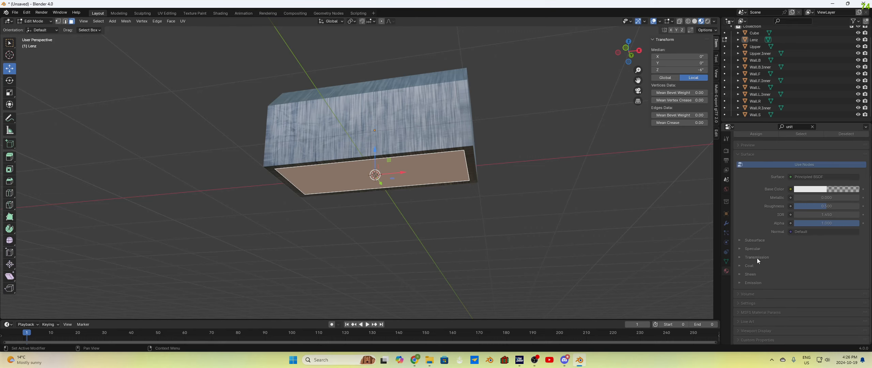
{"action": "left_click", "coordinate": [739, 304]}
{"action": "scroll", "coordinate": [761, 277], "scroll_direction": "down", "scroll_amount": 3}
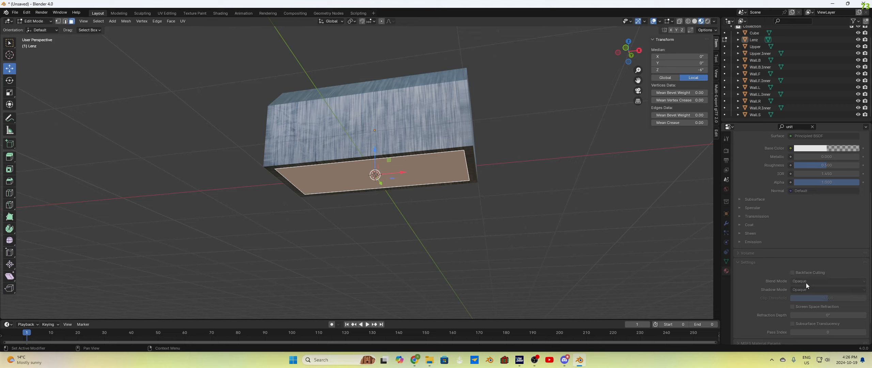
{"action": "left_click", "coordinate": [806, 282]}
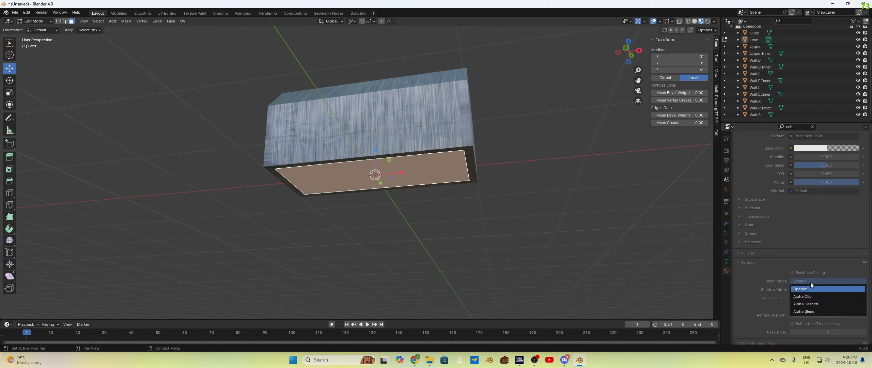
{"action": "left_click", "coordinate": [810, 311]}
Set the Glass material's type to Glass in its MSFS material parameters
{"action": "scroll", "coordinate": [740, 291], "scroll_direction": "down", "scroll_amount": 3}
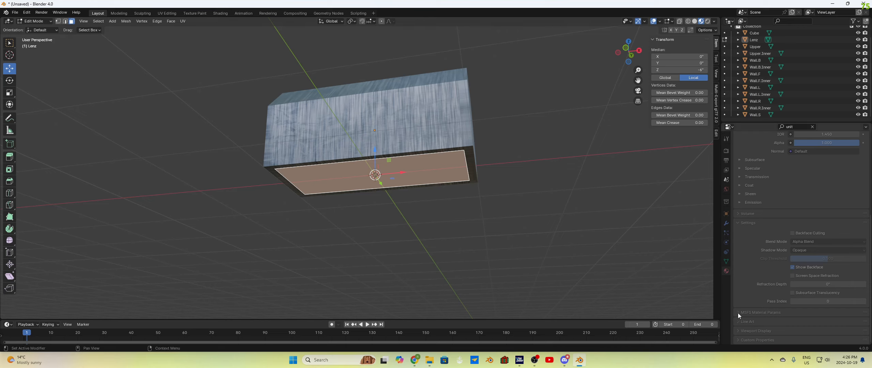
{"action": "left_click", "coordinate": [737, 312]}
{"action": "scroll", "coordinate": [753, 293], "scroll_direction": "down", "scroll_amount": 1}
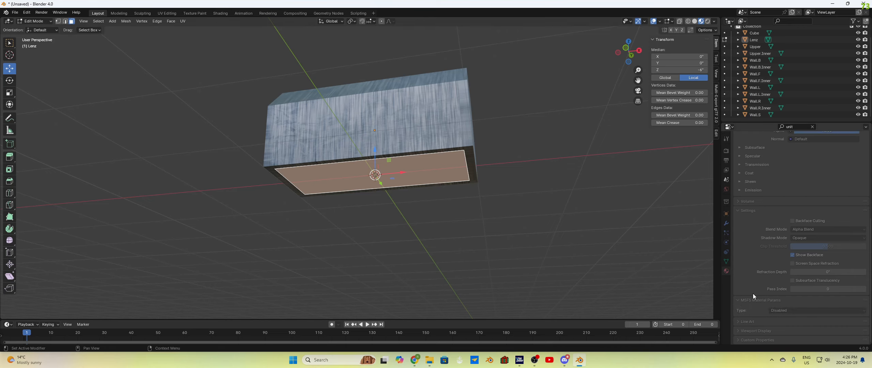
{"action": "left_click", "coordinate": [790, 312]}
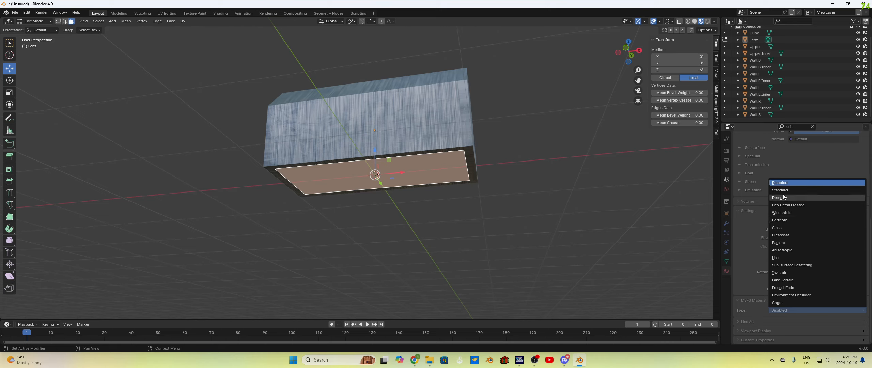
{"action": "left_click", "coordinate": [782, 227]}
Set the alpha of the MSFS base color to 0.2 for the Glass material and deselect the face
{"action": "scroll", "coordinate": [782, 230], "scroll_direction": "down", "scroll_amount": 8}
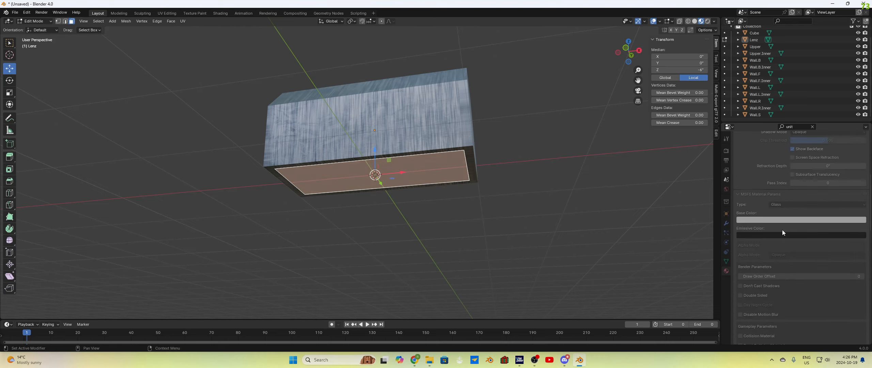
{"action": "left_click", "coordinate": [779, 220]}
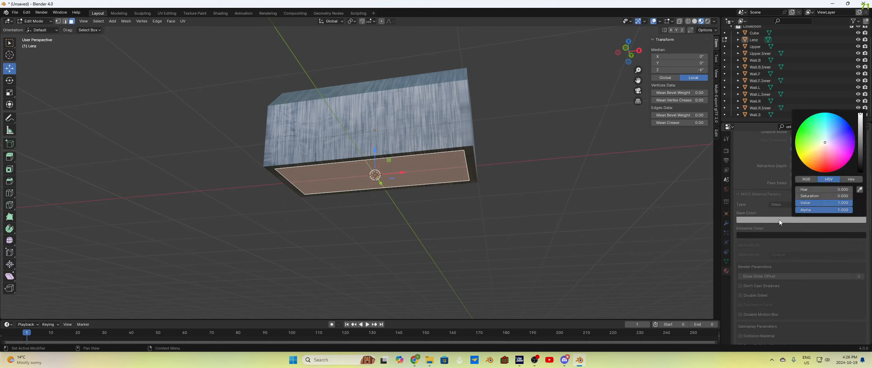
{"action": "double_click", "coordinate": [837, 210]}
{"action": "type", "text": ".2"}
{"action": "key", "text": "Return"}
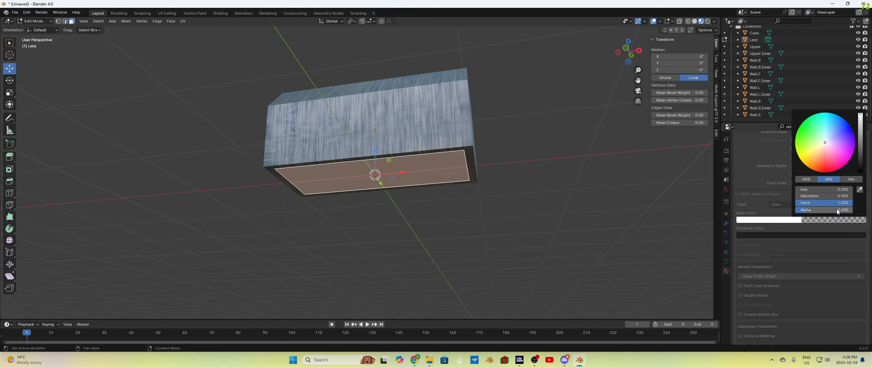
{"action": "left_click", "coordinate": [537, 251]}
Hide the Lenz object in the viewport to expose the building's interior from below
{"action": "middle_click_drag", "start_coordinate": [537, 251], "coordinate": [405, 169]}
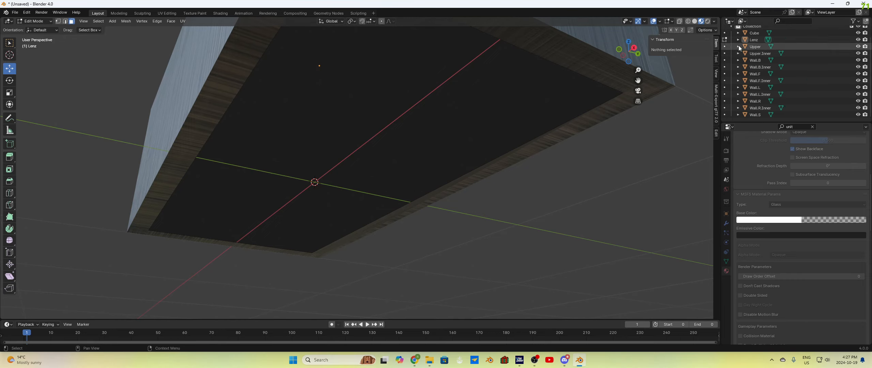
{"action": "left_click", "coordinate": [858, 40]}
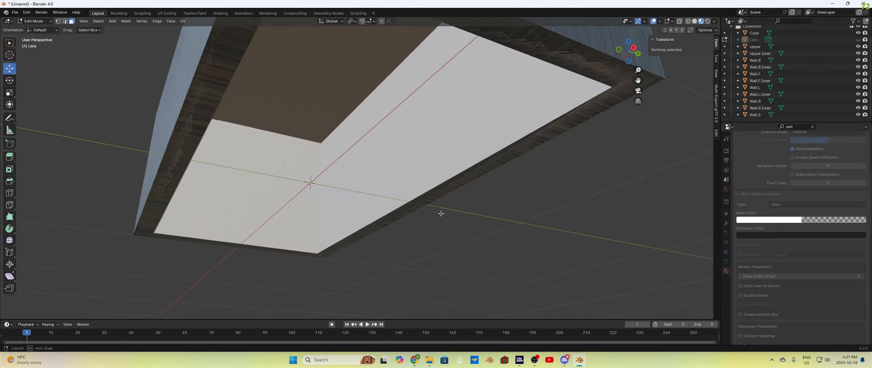
{"action": "mouse_move", "coordinate": [440, 210]}
{"action": "middle_mouse_down"}
{"action": "mouse_move", "coordinate": [414, 216]}
{"action": "mouse_move", "coordinate": [450, 220]}
{"action": "middle_mouse_up"}
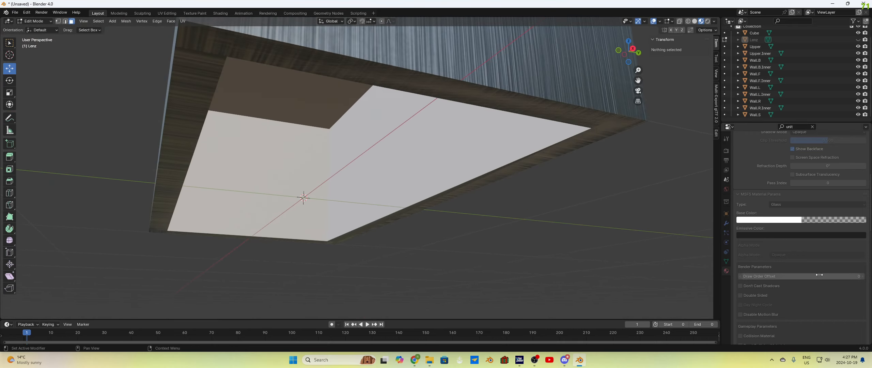
Review the Glass material's render, gameplay, UV, glass and texture parameters, and view the building's interior surfaces
{"action": "scroll", "coordinate": [816, 278], "scroll_direction": "down", "scroll_amount": 5}
{"action": "scroll", "coordinate": [816, 278], "scroll_direction": "down", "scroll_amount": 1}
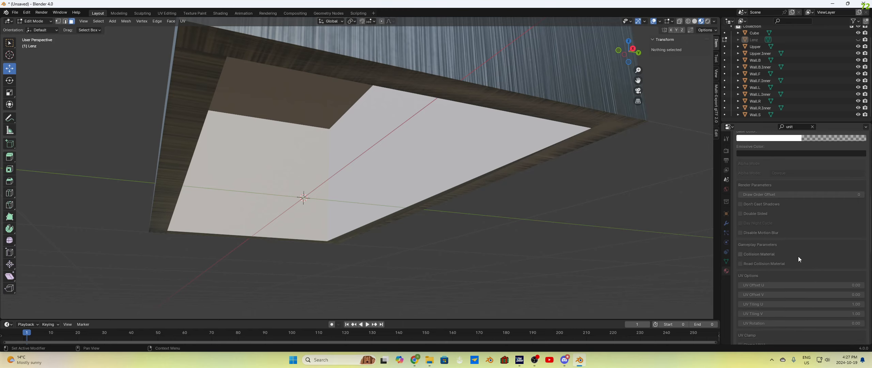
{"action": "scroll", "coordinate": [798, 256], "scroll_direction": "down", "scroll_amount": 13}
{"action": "scroll", "coordinate": [797, 257], "scroll_direction": "up", "scroll_amount": 12}
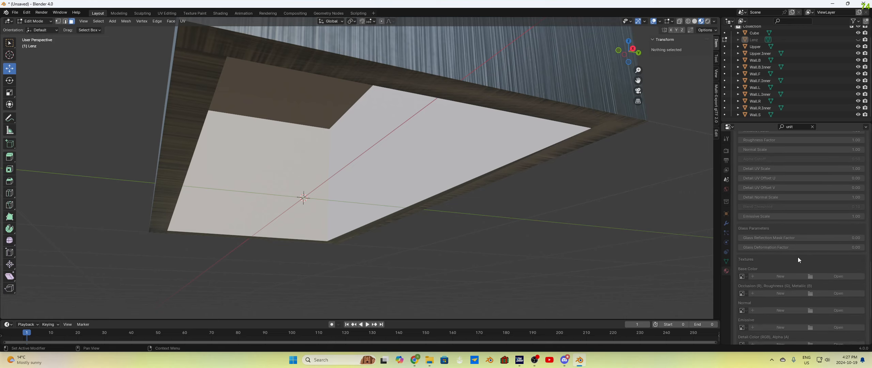
{"action": "scroll", "coordinate": [798, 257], "scroll_direction": "up", "scroll_amount": 1}
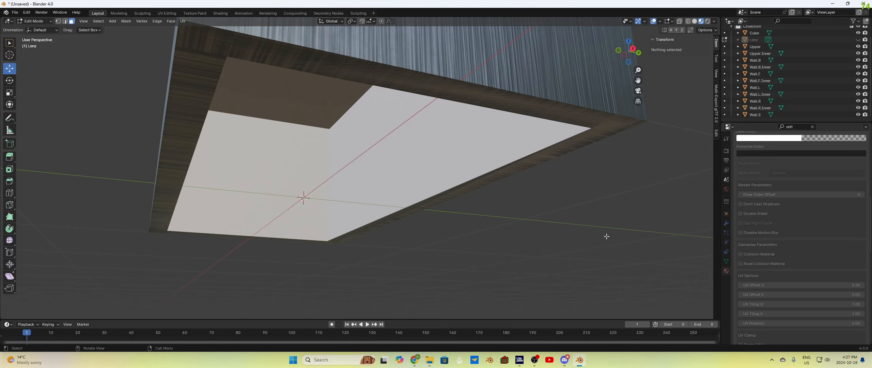
{"action": "scroll", "coordinate": [548, 233], "scroll_direction": "up", "scroll_amount": 3}
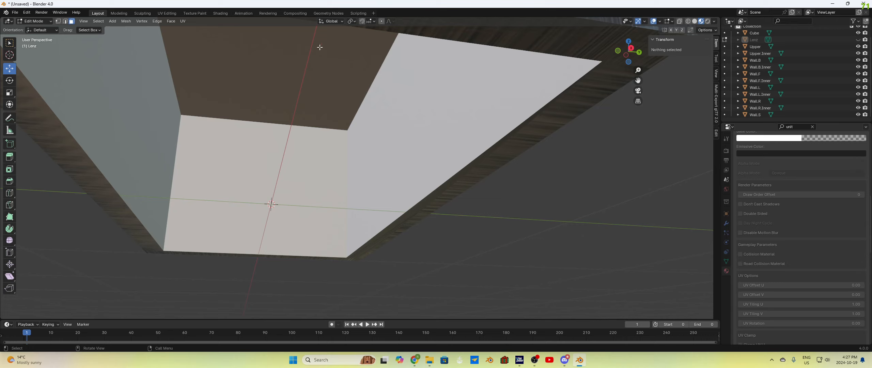
Import the Foil001_2K-JPG.usdc file from the Foil001_2K-JPG folder in X:\Scenery\Textures as USD
{"action": "left_click", "coordinate": [15, 12]}
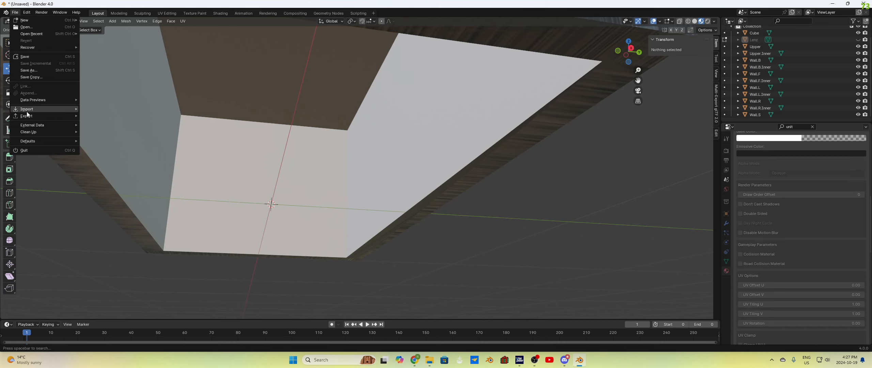
{"action": "mouse_move", "coordinate": [31, 109]}
{"action": "left_click", "coordinate": [115, 123]}
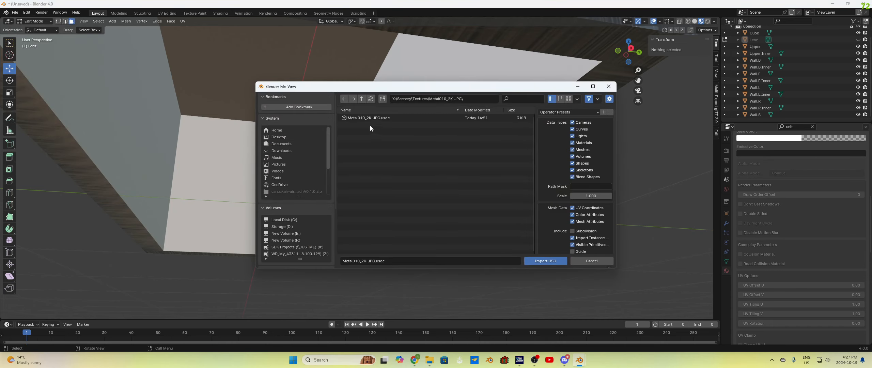
{"action": "left_click", "coordinate": [362, 99]}
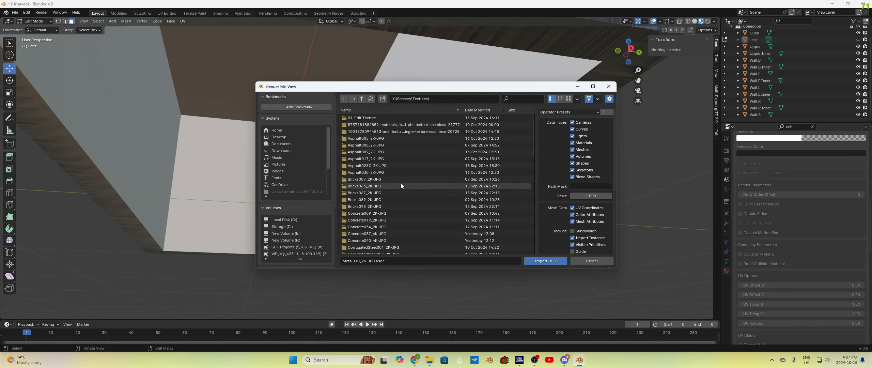
{"action": "scroll", "coordinate": [395, 189], "scroll_direction": "down", "scroll_amount": 7}
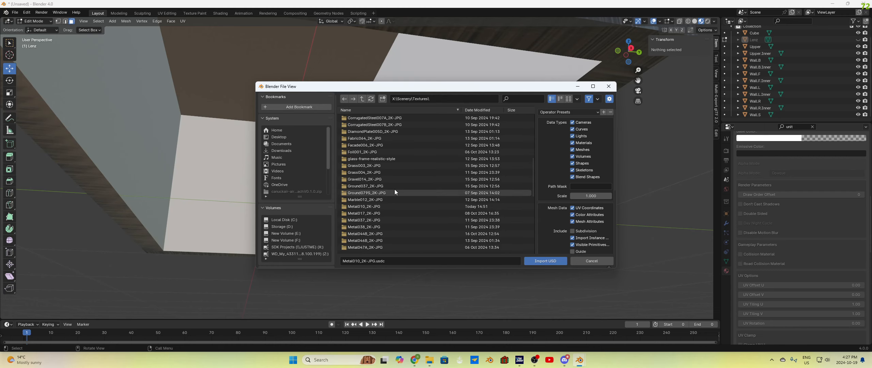
{"action": "left_click", "coordinate": [367, 152]}
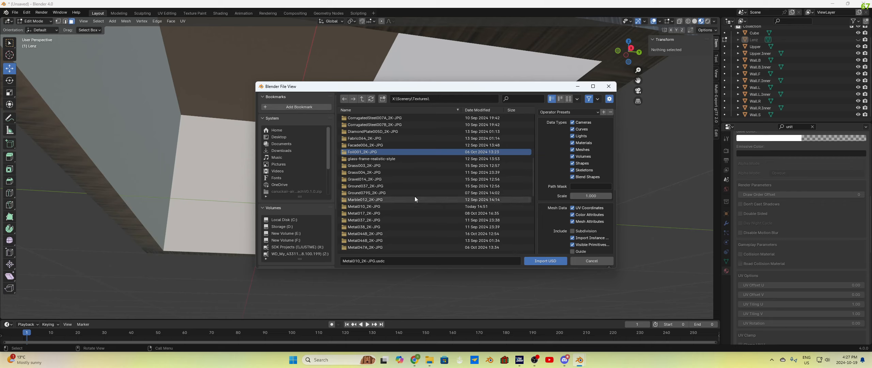
{"action": "double_click", "coordinate": [371, 153]}
{"action": "left_click", "coordinate": [360, 117]}
{"action": "scroll", "coordinate": [578, 205], "scroll_direction": "down", "scroll_amount": 1}
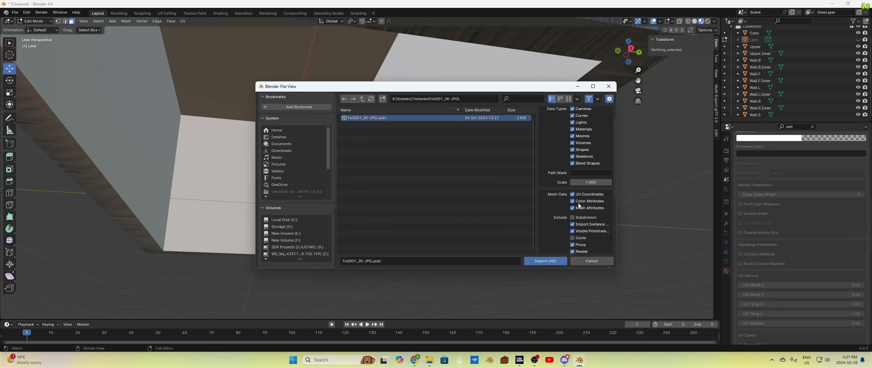
{"action": "scroll", "coordinate": [594, 227], "scroll_direction": "down", "scroll_amount": 5}
{"action": "left_click", "coordinate": [545, 260]}
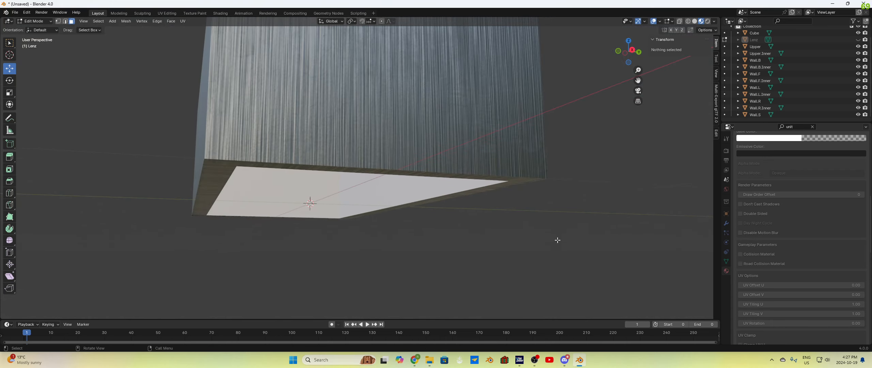
Leave Edit Mode on the Lenz object and clear the selection of the upper ceiling objects
{"action": "left_click", "coordinate": [760, 54]}
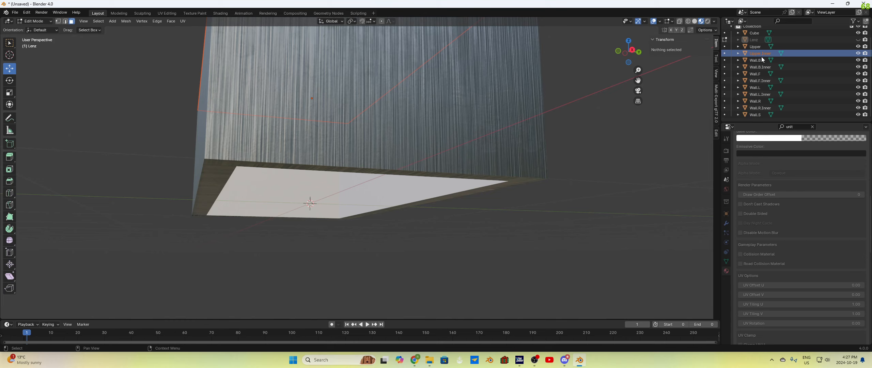
{"action": "middle_click_drag", "start_coordinate": [512, 282], "coordinate": [543, 250]}
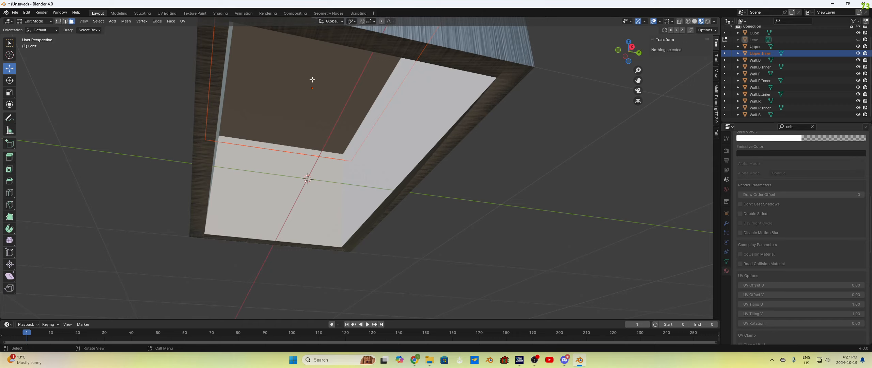
{"action": "left_click", "coordinate": [753, 48]}
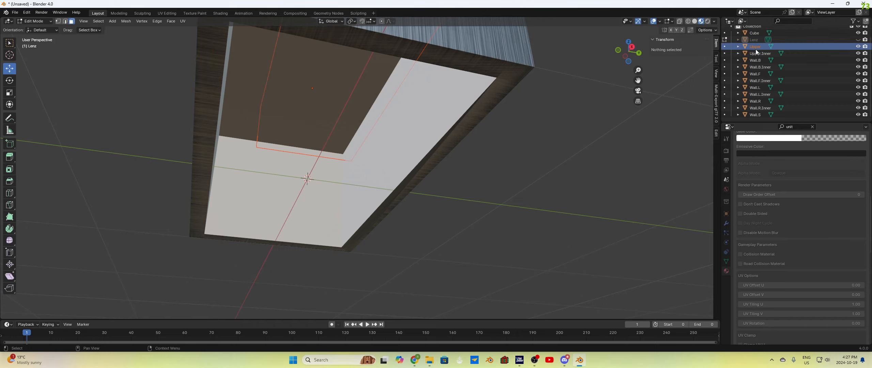
{"action": "left_click", "coordinate": [756, 53]}
{"action": "key", "text": "Tab"}
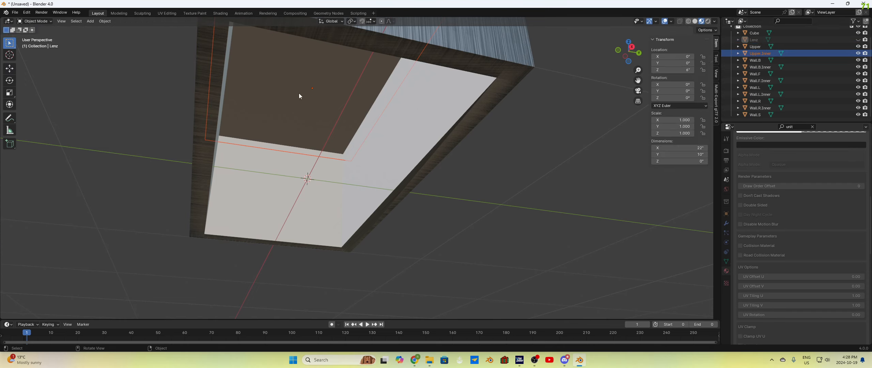
{"action": "left_click", "coordinate": [498, 231]}
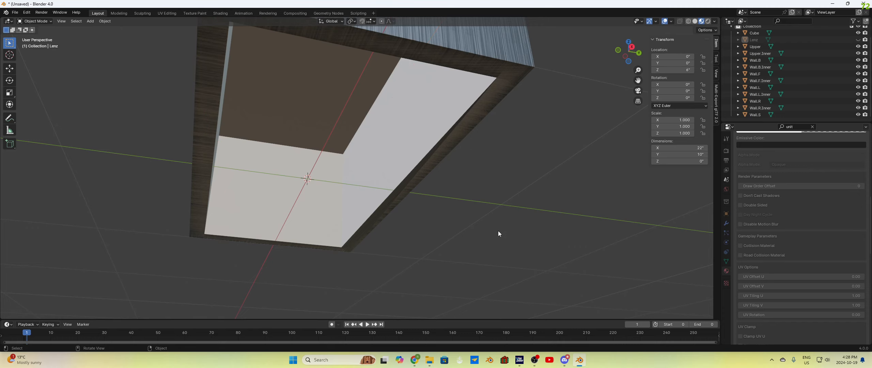
{"action": "middle_click_drag", "start_coordinate": [497, 210], "coordinate": [499, 220]}
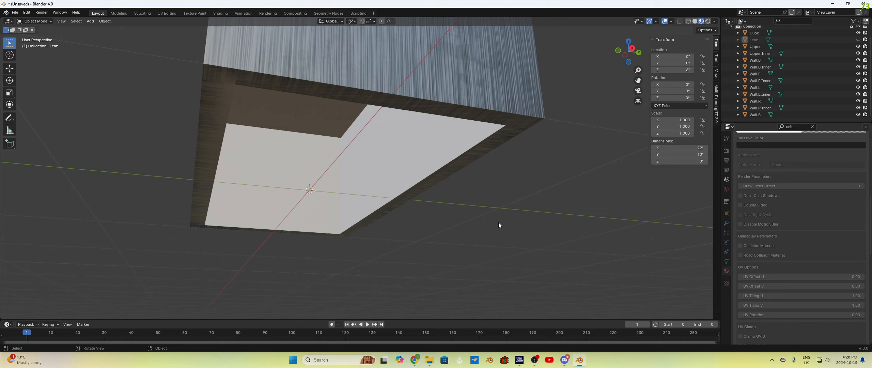
{"action": "scroll", "coordinate": [760, 228], "scroll_direction": "up", "scroll_amount": 15}
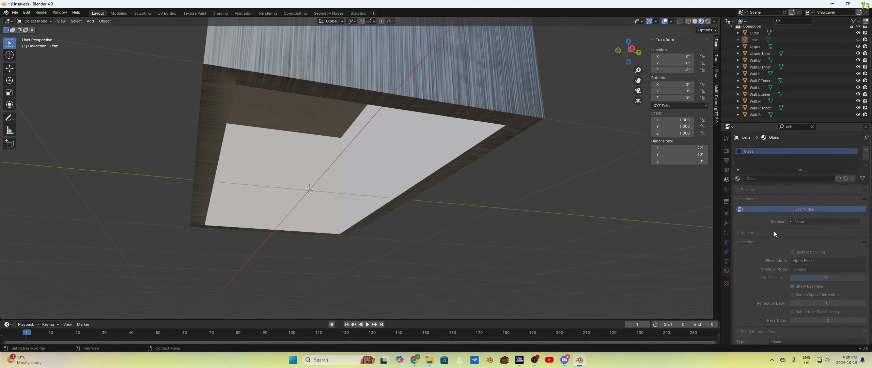
{"action": "left_click", "coordinate": [725, 283]}
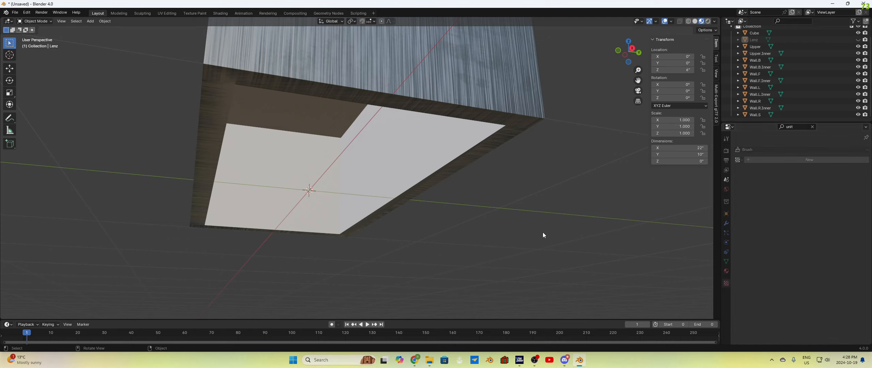
{"action": "left_click", "coordinate": [397, 163]}
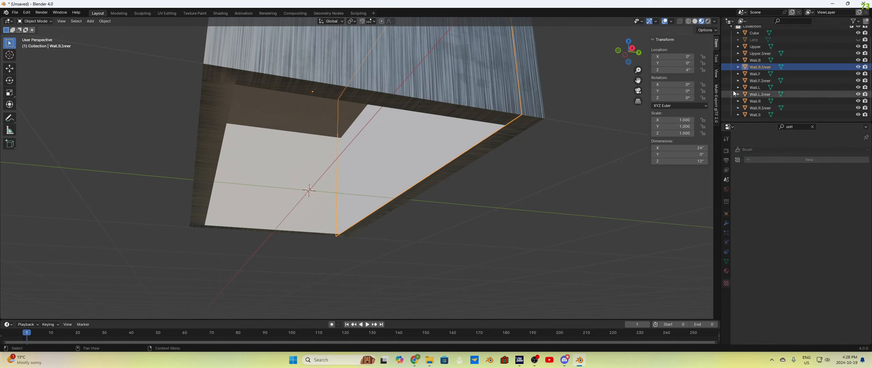
Edit the Upper.Inner object and dissolve its two adjacent ceiling faces into a single face
{"action": "left_click", "coordinate": [761, 53]}
{"action": "middle_click_drag", "start_coordinate": [409, 246], "coordinate": [440, 241]}
{"action": "key", "text": "Tab"}
{"action": "left_click", "coordinate": [340, 127]}
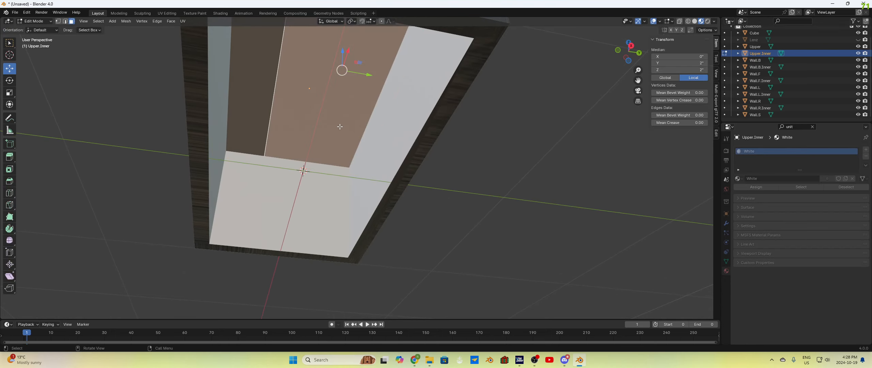
{"action": "left_click", "coordinate": [259, 91], "text": "shift"}
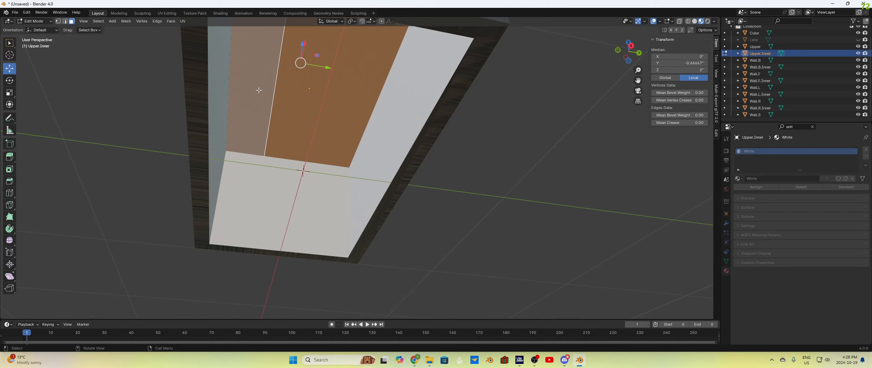
{"action": "right_click", "coordinate": [259, 90]}
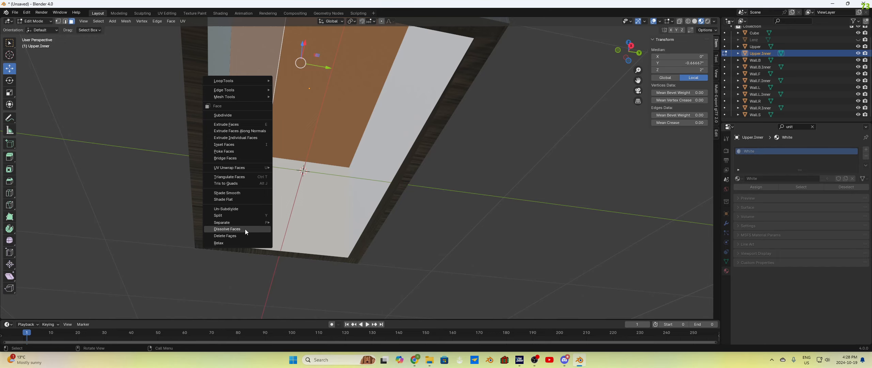
{"action": "left_click", "coordinate": [245, 229]}
{"action": "left_click", "coordinate": [431, 218]}
{"action": "left_click", "coordinate": [283, 90]}
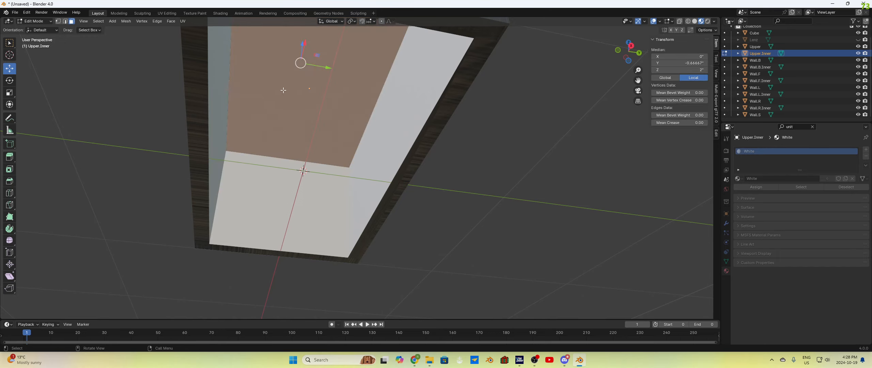
Add a second material slot to Upper.Inner and set it to the aCG_Metal010_2K_JPG material
{"action": "middle_click_drag", "start_coordinate": [493, 182], "coordinate": [406, 140]}
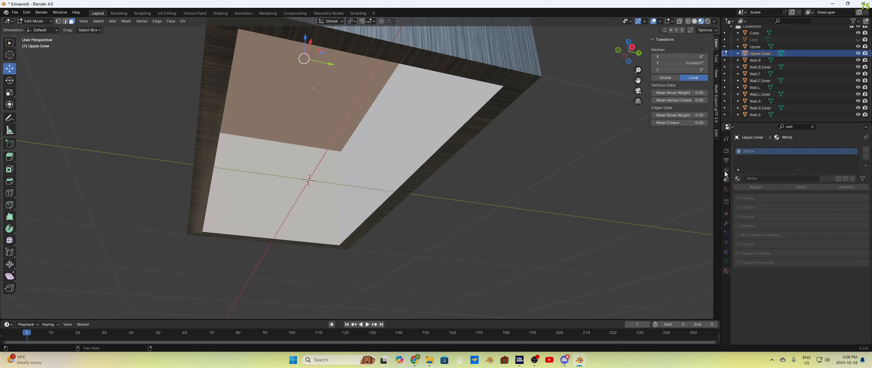
{"action": "left_click", "coordinate": [629, 235]}
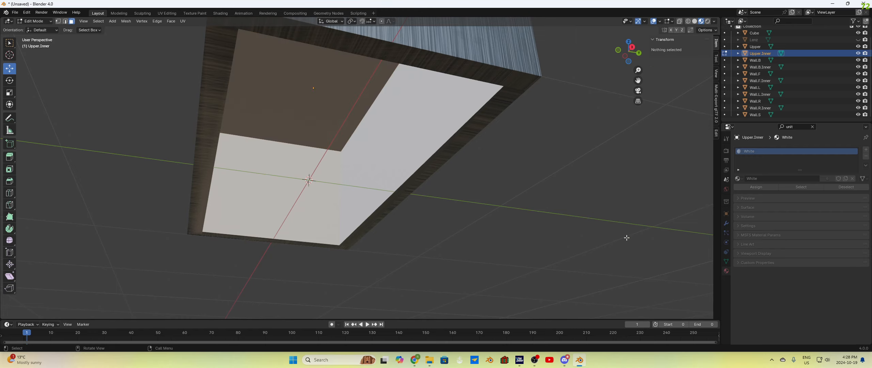
{"action": "left_click", "coordinate": [302, 94]}
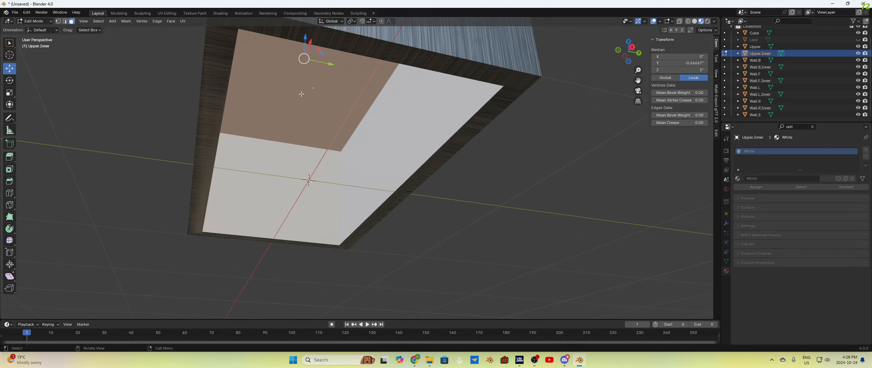
{"action": "key", "text": "Tab"}
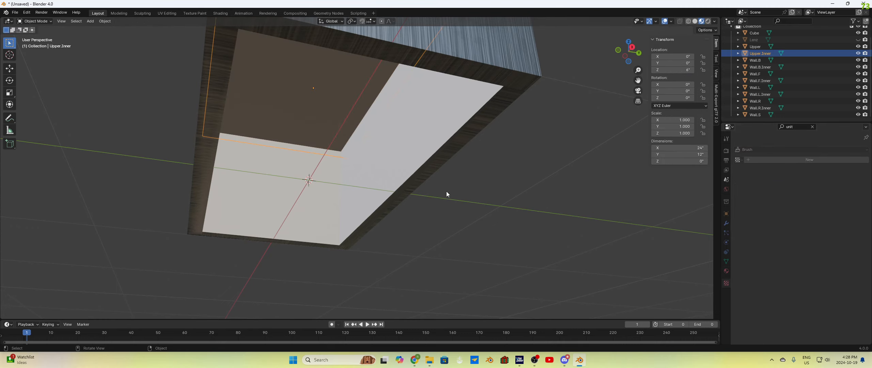
{"action": "key", "text": "Tab"}
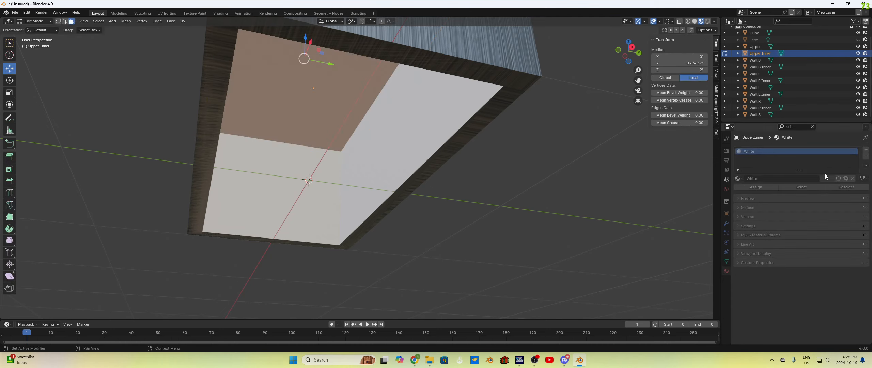
{"action": "left_click", "coordinate": [866, 150]}
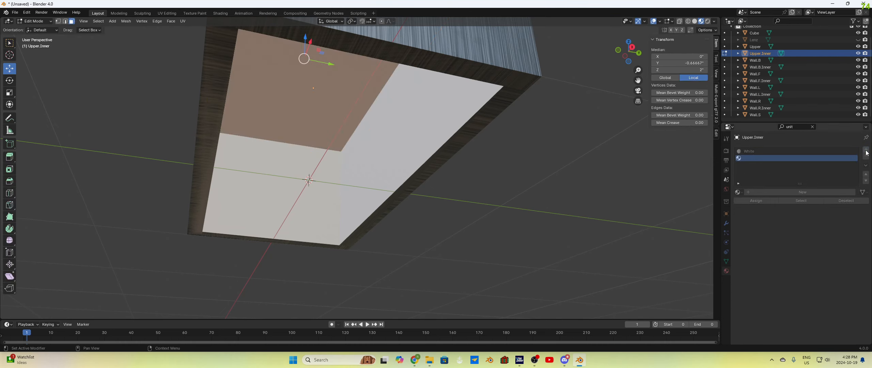
{"action": "left_click", "coordinate": [742, 191]}
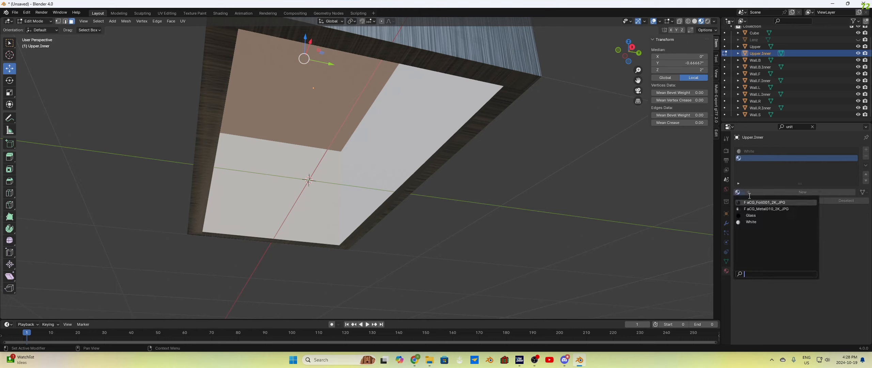
{"action": "left_click", "coordinate": [763, 210]}
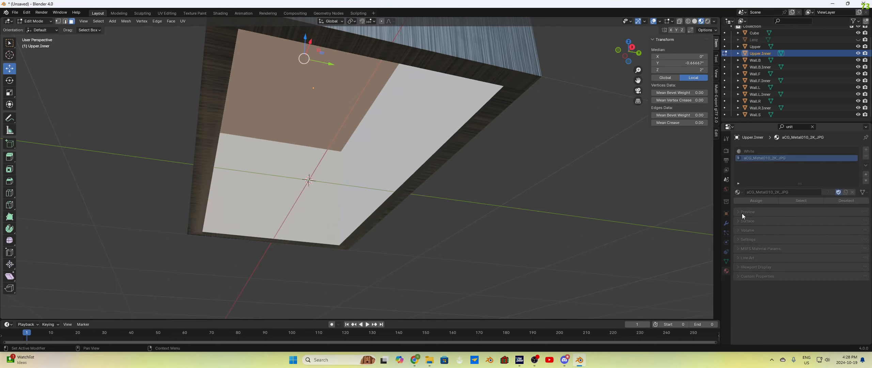
{"action": "left_click", "coordinate": [637, 221]}
{"action": "key", "text": "Tab"}
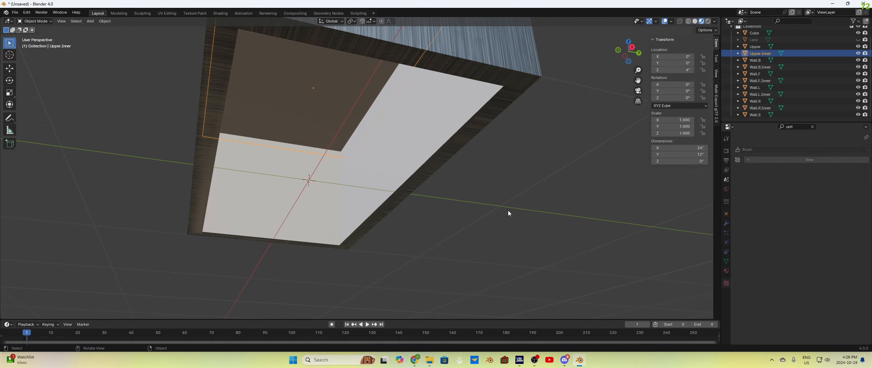
Check the ceiling face of Upper.Inner against its White and aCG_Metal010_2K_JPG material slots, leaving the metal slot active
{"action": "key", "text": "Tab"}
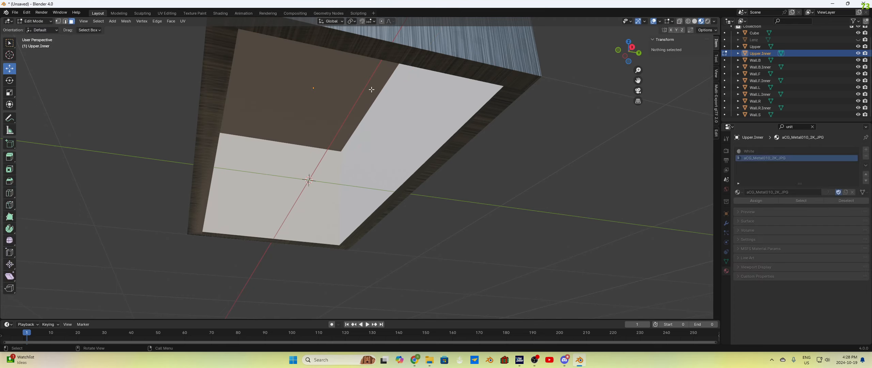
{"action": "left_click", "coordinate": [332, 75]}
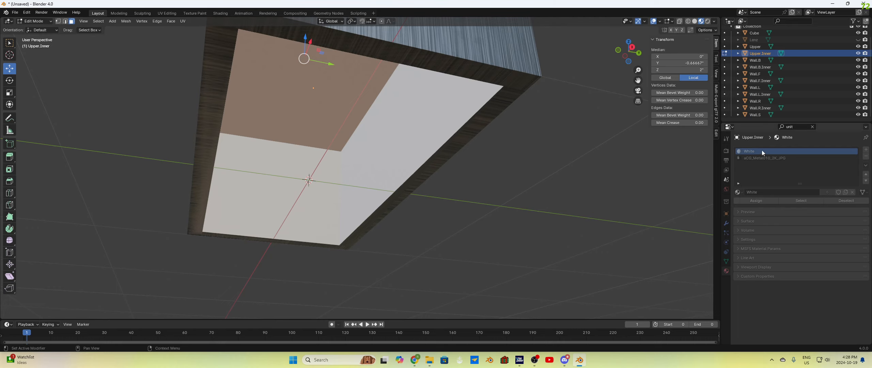
{"action": "key", "text": "Tab"}
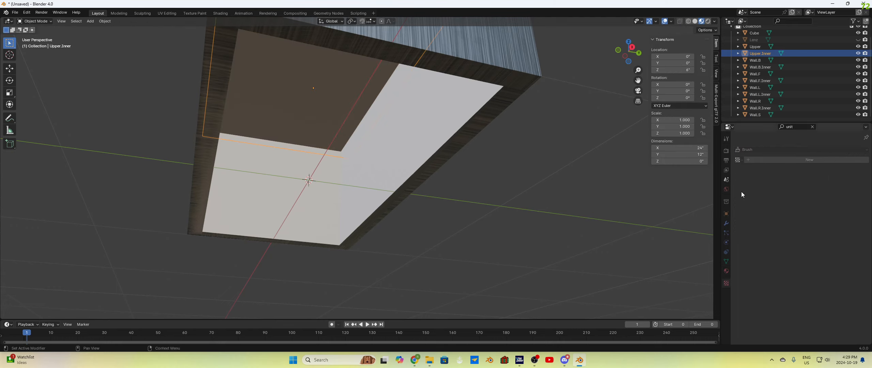
{"action": "key", "text": "Tab"}
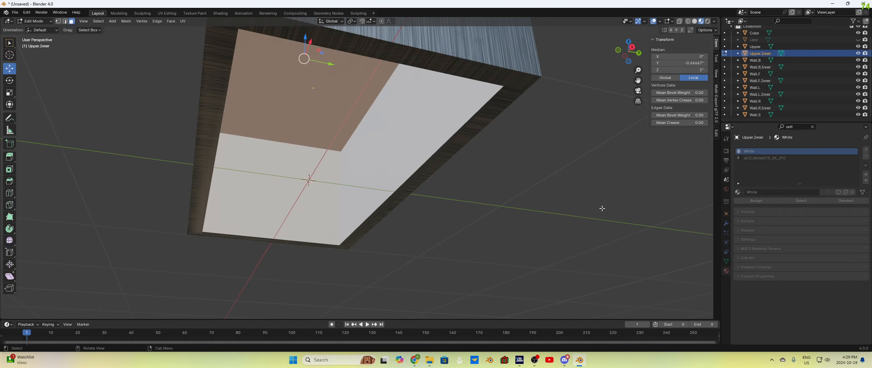
{"action": "left_click", "coordinate": [772, 159]}
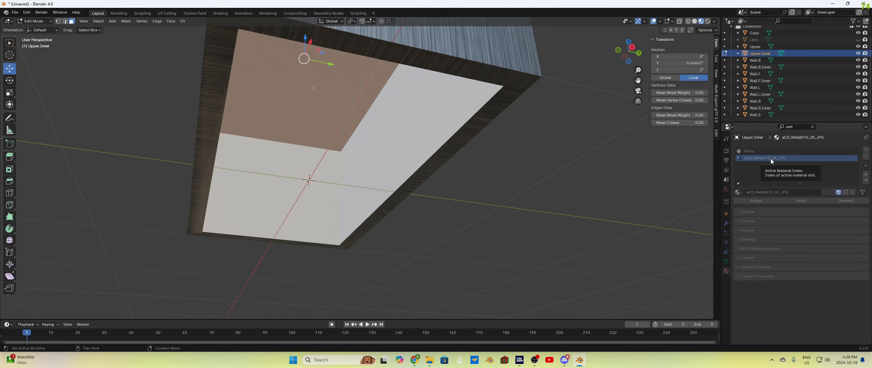
{"action": "left_click", "coordinate": [600, 248]}
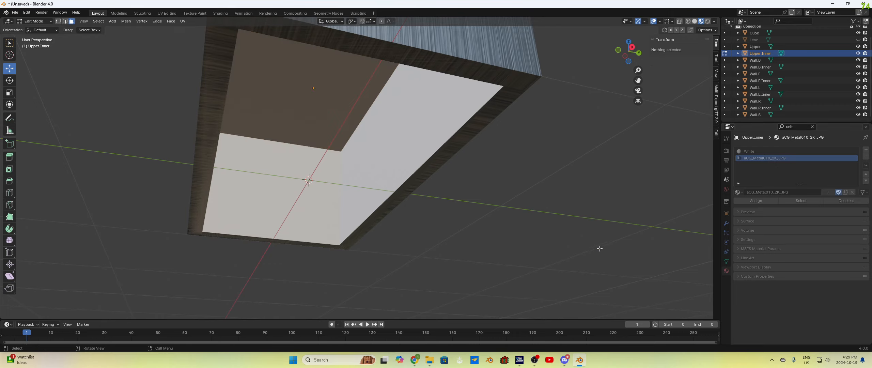
Leave Edit Mode on Upper.Inner and remove its White material slot
{"action": "left_click", "coordinate": [746, 151]}
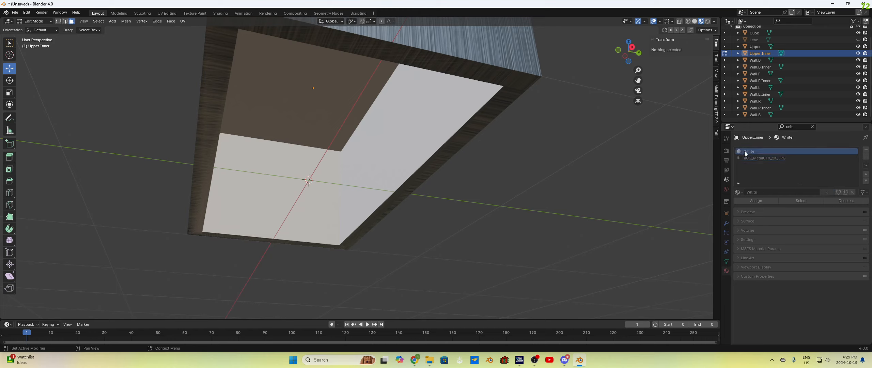
{"action": "left_click", "coordinate": [865, 156]}
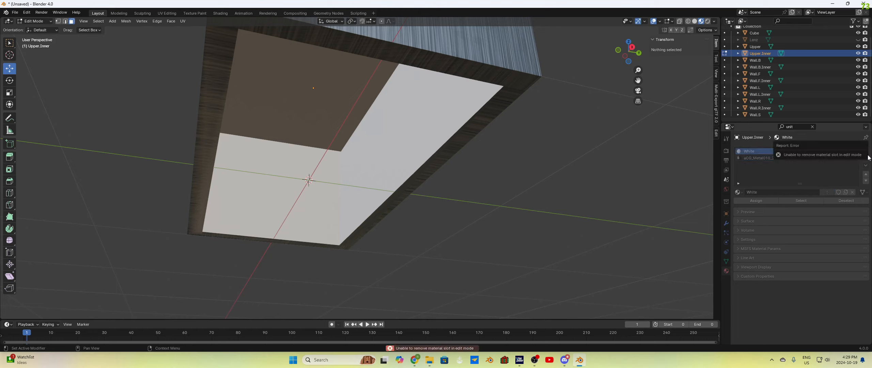
{"action": "key", "text": "Tab"}
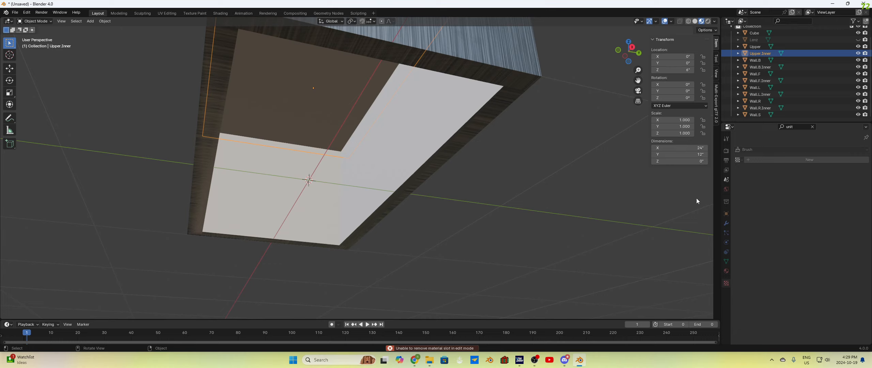
{"action": "left_click", "coordinate": [738, 160]}
{"action": "left_click", "coordinate": [727, 270]}
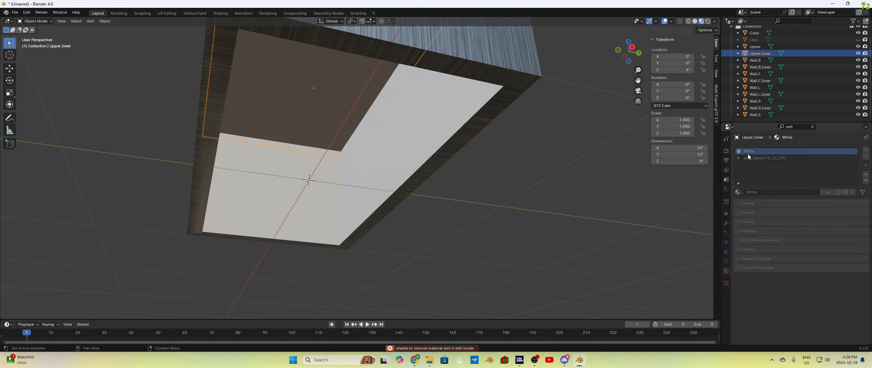
{"action": "left_click", "coordinate": [865, 157]}
Clear the selection and change the remaining material slot of Upper.Inner to aCG_Foil001_2K_JPG
{"action": "left_click", "coordinate": [516, 223]}
{"action": "middle_click_drag", "start_coordinate": [516, 223], "coordinate": [537, 237]}
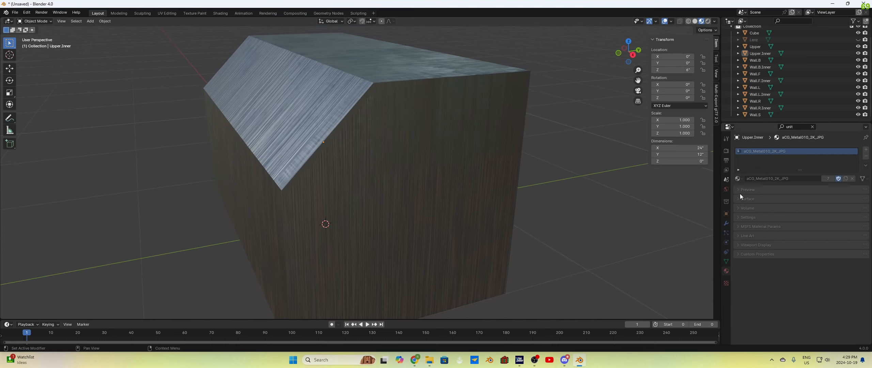
{"action": "left_click", "coordinate": [739, 179]}
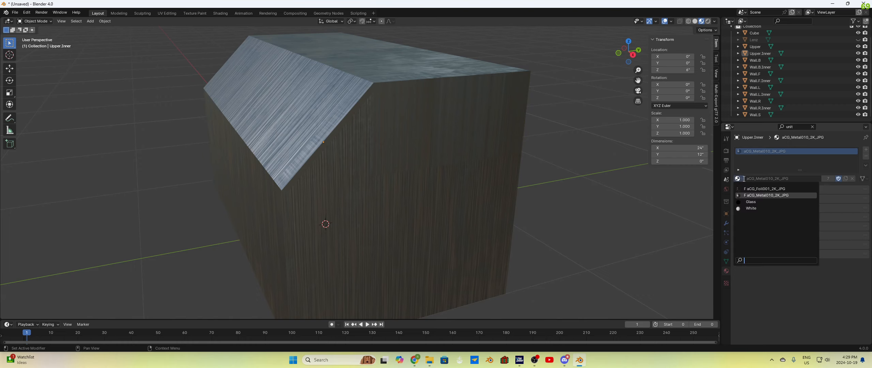
{"action": "left_click", "coordinate": [760, 190]}
{"action": "middle_click_drag", "start_coordinate": [631, 245], "coordinate": [590, 203]}
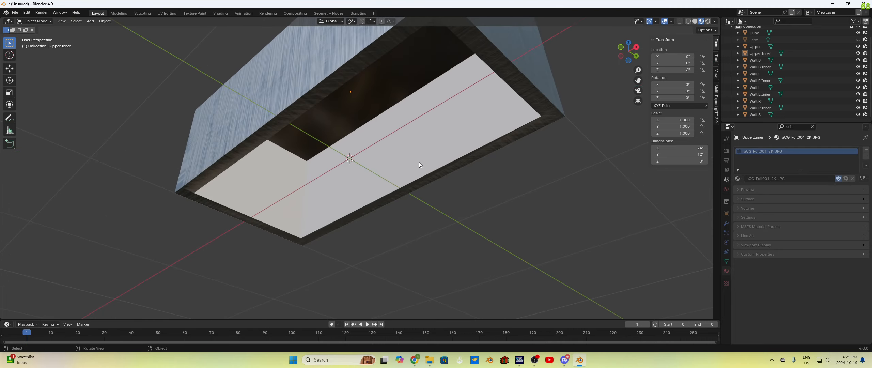
Remove the White material from Wall.B.Inner and give it the aCG_Foil001_2K_JPG material
{"action": "left_click", "coordinate": [762, 53]}
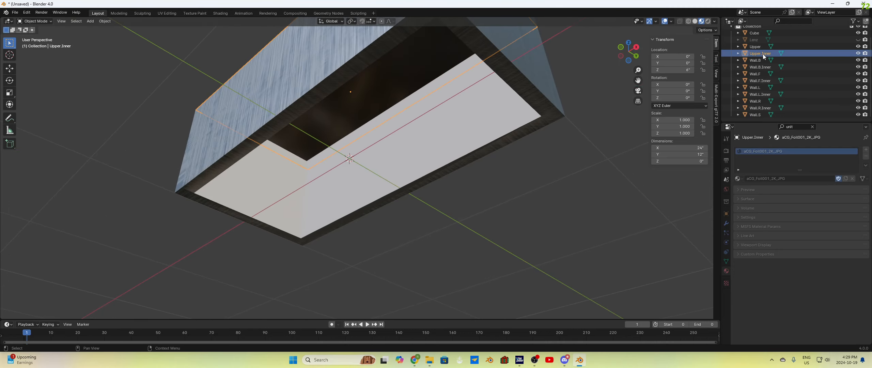
{"action": "left_click", "coordinate": [769, 67]}
{"action": "key", "text": "Tab"}
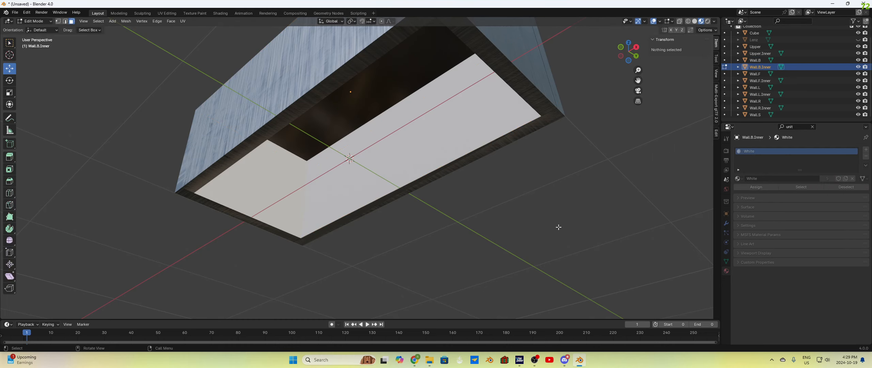
{"action": "key", "text": "Tab"}
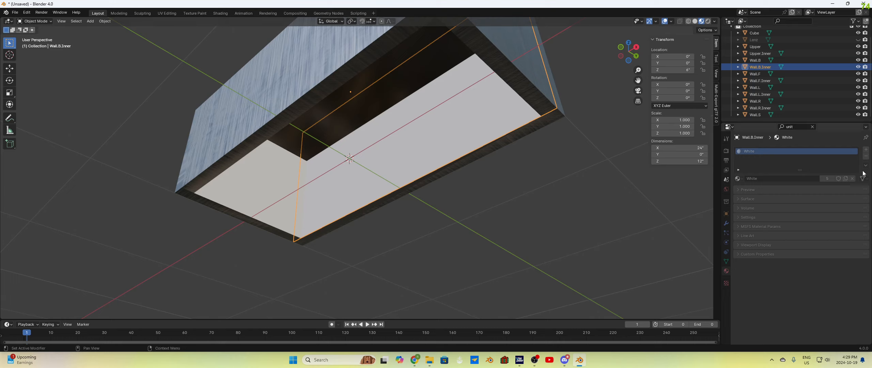
{"action": "left_click", "coordinate": [866, 156]}
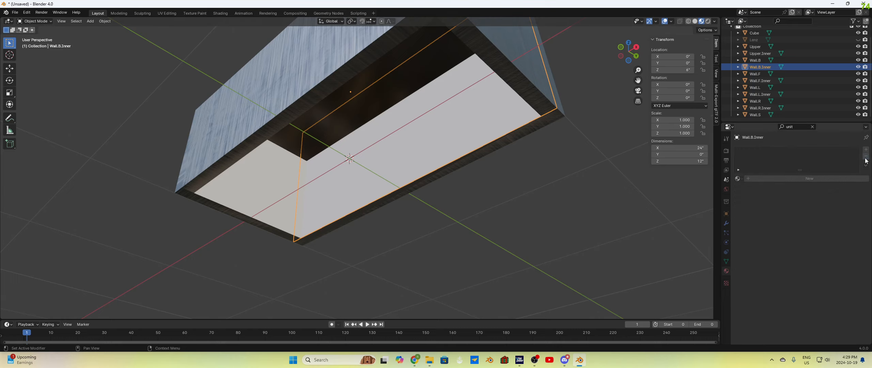
{"action": "left_click", "coordinate": [743, 178]}
{"action": "left_click", "coordinate": [754, 187]}
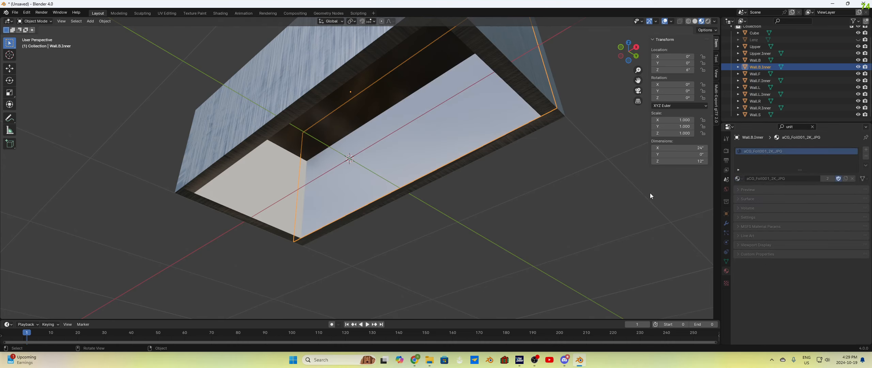
Replace the White material on Wall.F.Inner with aCG_Foil001_2K_JPG
{"action": "mouse_move", "coordinate": [554, 213]}
{"action": "middle_mouse_down"}
{"action": "mouse_move", "coordinate": [615, 208]}
{"action": "mouse_move", "coordinate": [570, 216]}
{"action": "middle_mouse_up"}
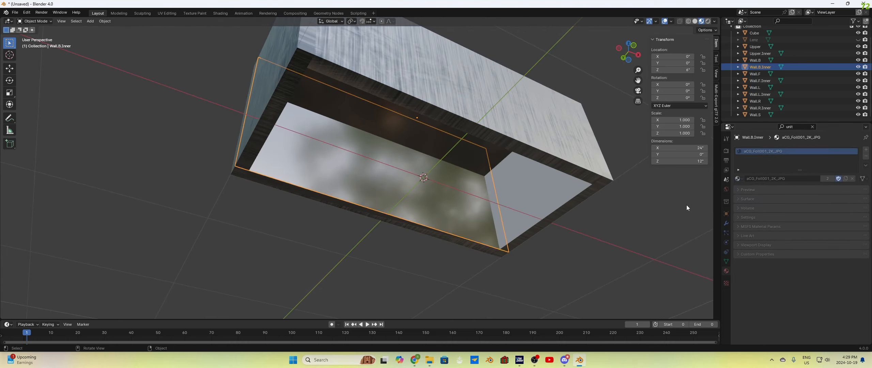
{"action": "left_click", "coordinate": [758, 81]}
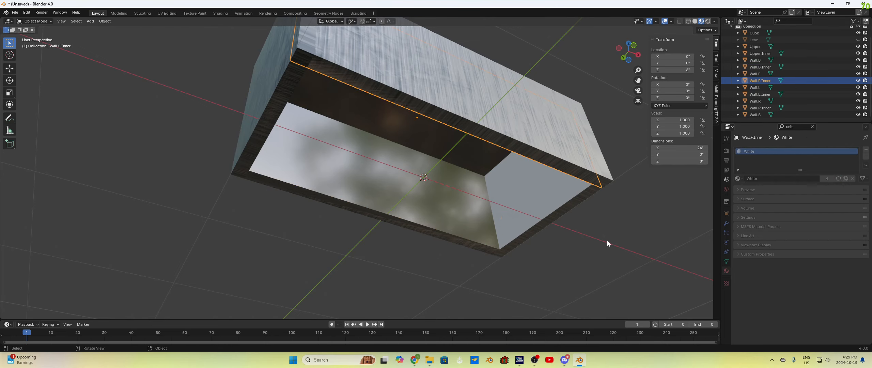
{"action": "middle_click_drag", "start_coordinate": [576, 245], "coordinate": [648, 256]}
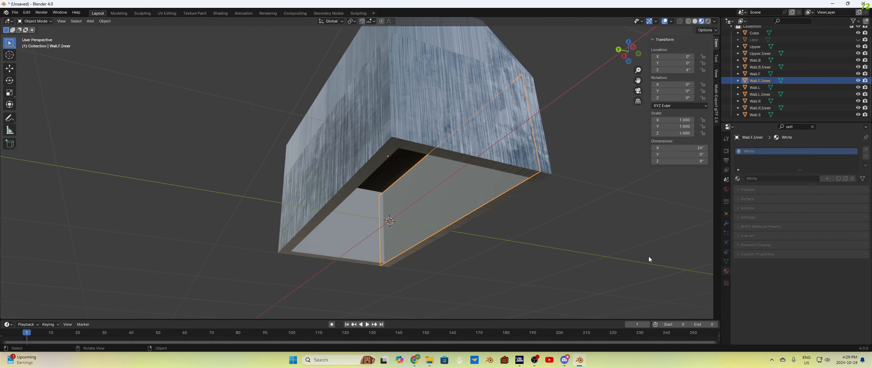
{"action": "middle_click_drag", "start_coordinate": [504, 251], "coordinate": [507, 250]}
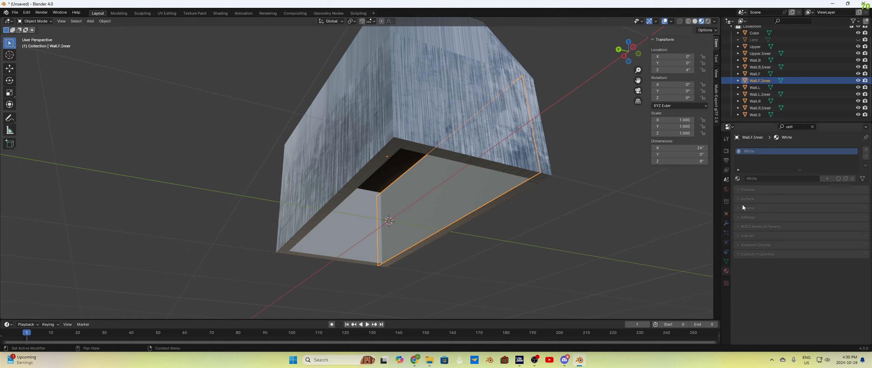
{"action": "key", "text": "Tab"}
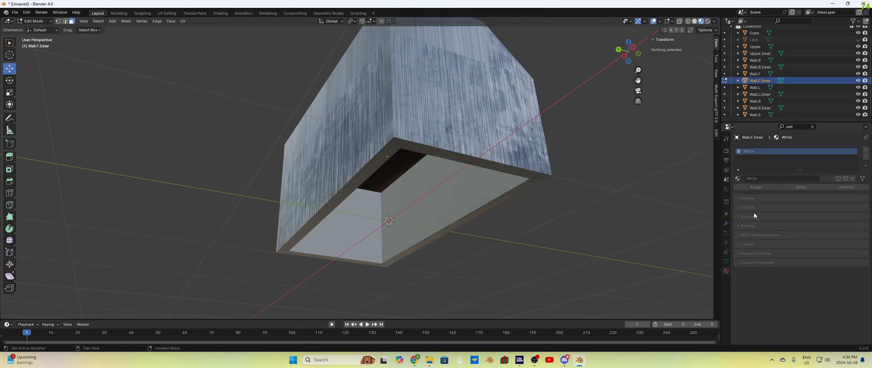
{"action": "key", "text": "Tab"}
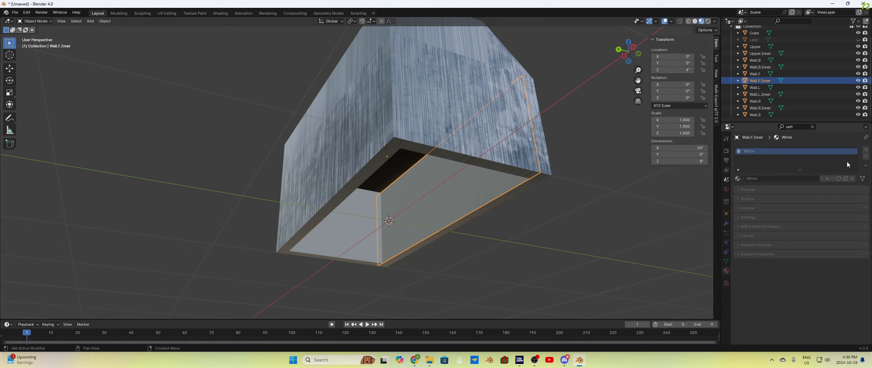
{"action": "left_click", "coordinate": [866, 156]}
{"action": "left_click", "coordinate": [741, 180]}
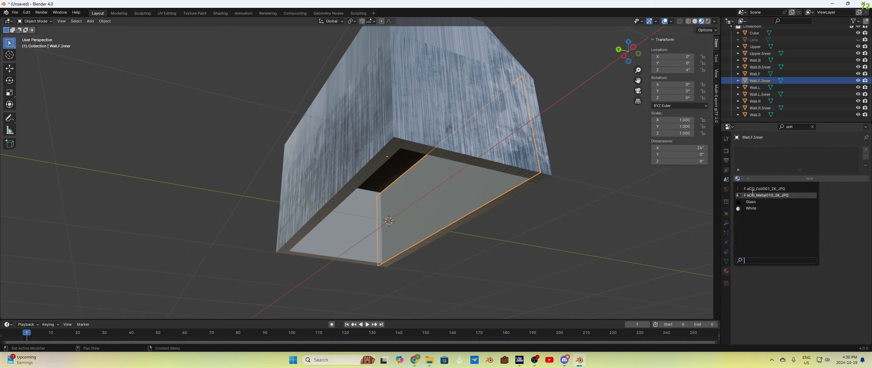
{"action": "left_click", "coordinate": [755, 190]}
Select Wall.L.Inner, remove its White material slot and assign aCG_Foil001_2K_JPG instead
{"action": "middle_click_drag", "start_coordinate": [537, 227], "coordinate": [699, 167]}
{"action": "left_click", "coordinate": [760, 94]}
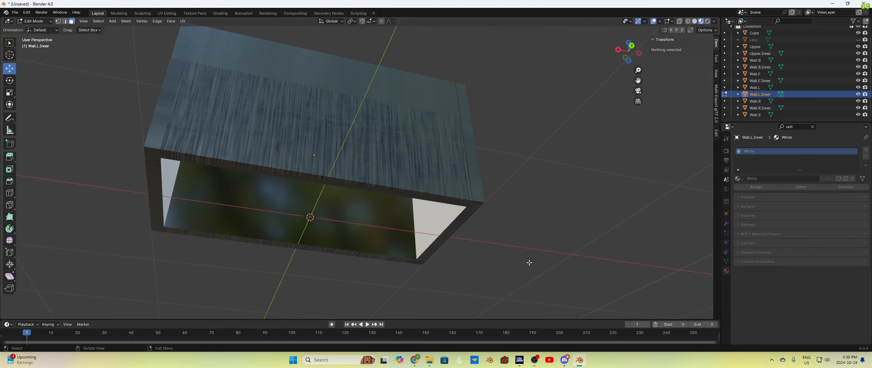
{"action": "middle_click_drag", "start_coordinate": [528, 262], "coordinate": [551, 264]}
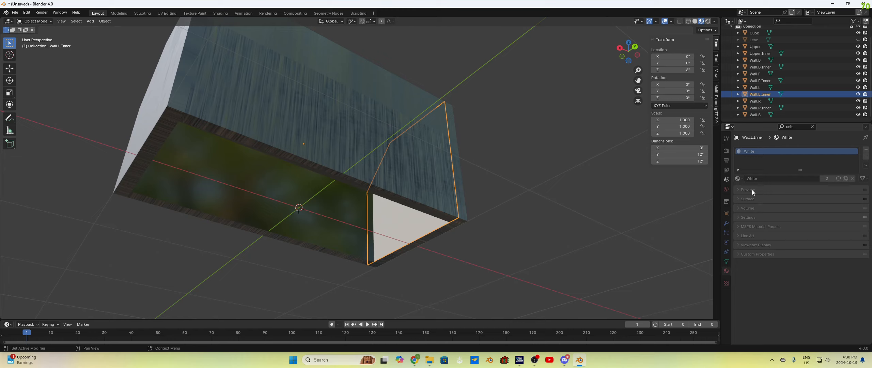
{"action": "left_click", "coordinate": [866, 156]}
{"action": "left_click", "coordinate": [738, 178]}
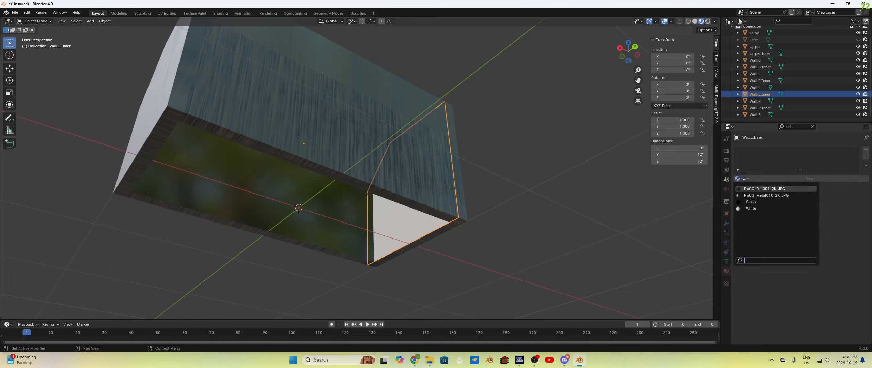
{"action": "left_click", "coordinate": [758, 188]}
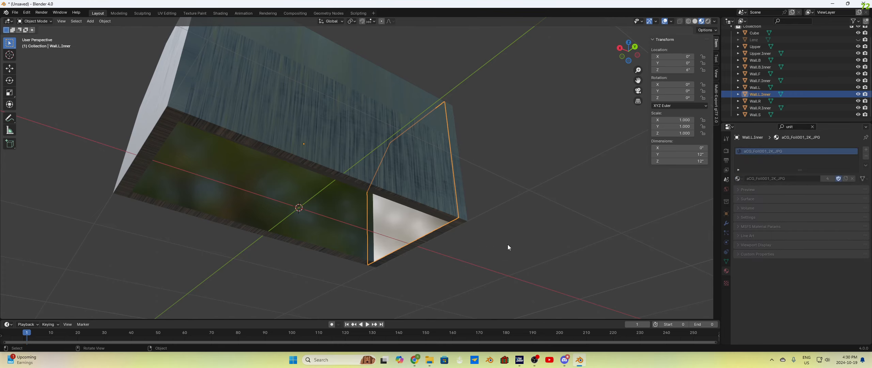
Swap the White material of Wall.R.Inner for aCG_Foil001_2K_JPG
{"action": "middle_click_drag", "start_coordinate": [506, 244], "coordinate": [746, 143]}
{"action": "left_click", "coordinate": [759, 101]}
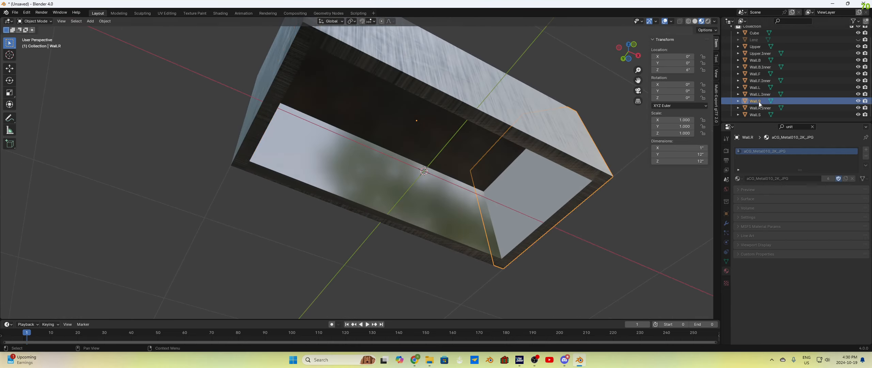
{"action": "left_click", "coordinate": [760, 107]}
{"action": "middle_click_drag", "start_coordinate": [581, 231], "coordinate": [640, 233]}
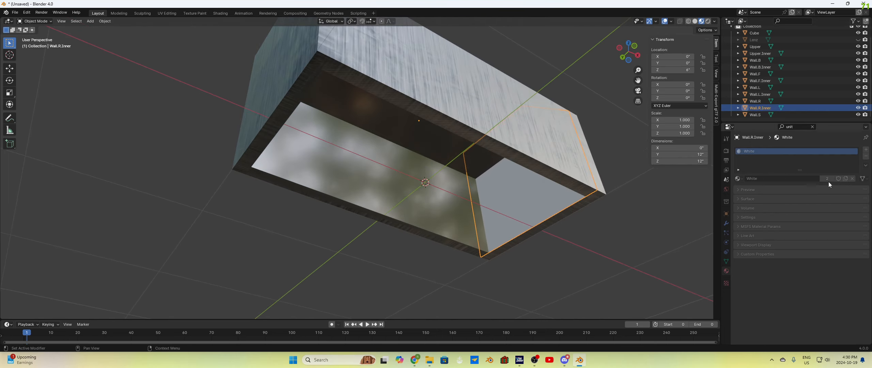
{"action": "left_click", "coordinate": [866, 156]}
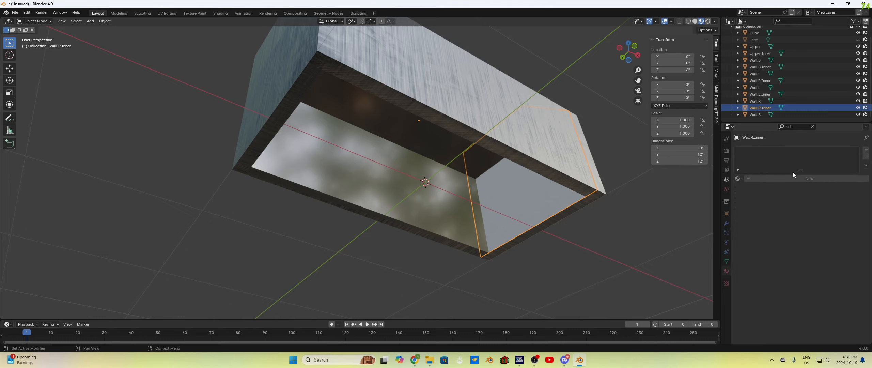
{"action": "left_click", "coordinate": [739, 179]}
{"action": "left_click", "coordinate": [754, 190]}
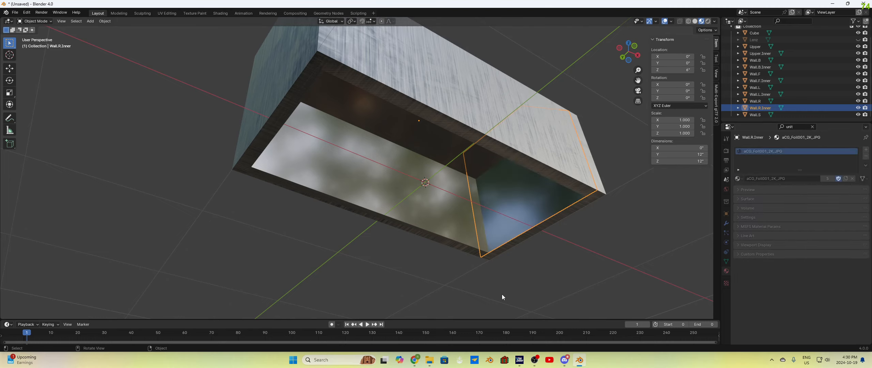
In the Shading workspace, set the UV Map node of aCG_Foil001_2K_JPG to UVMap, and return to Layout to inspect the inner walls
{"action": "middle_click_drag", "start_coordinate": [502, 294], "coordinate": [375, 235]}
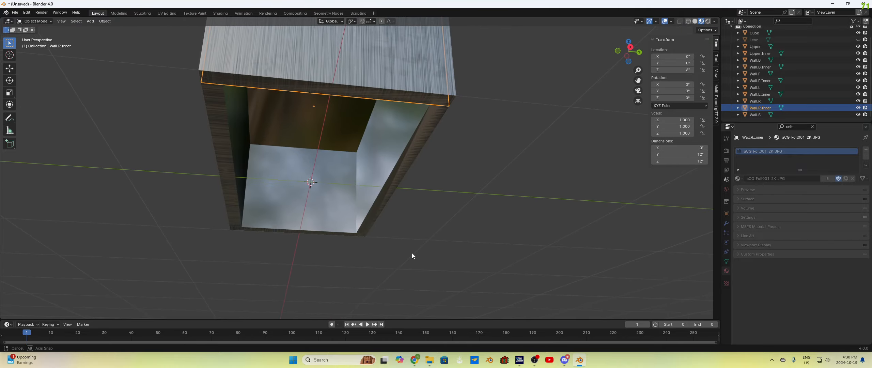
{"action": "middle_click_drag", "start_coordinate": [412, 255], "coordinate": [434, 240]}
{"action": "left_click", "coordinate": [220, 14]}
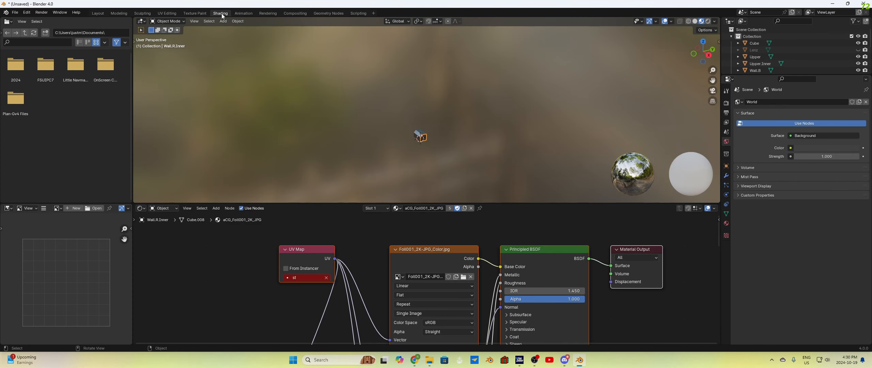
{"action": "left_click", "coordinate": [291, 278]}
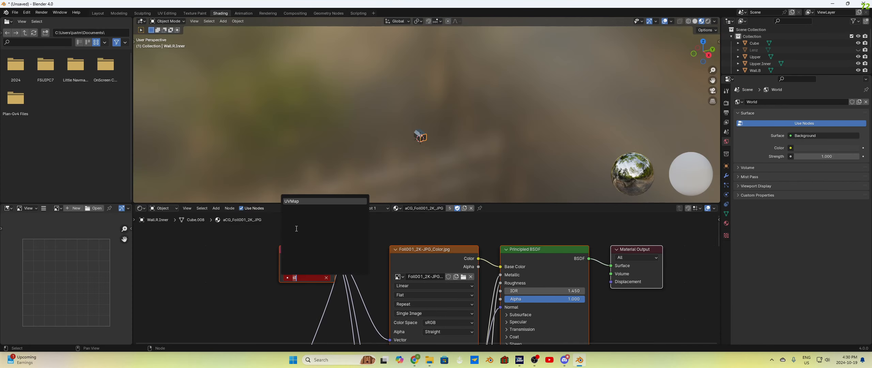
{"action": "left_click", "coordinate": [297, 201]}
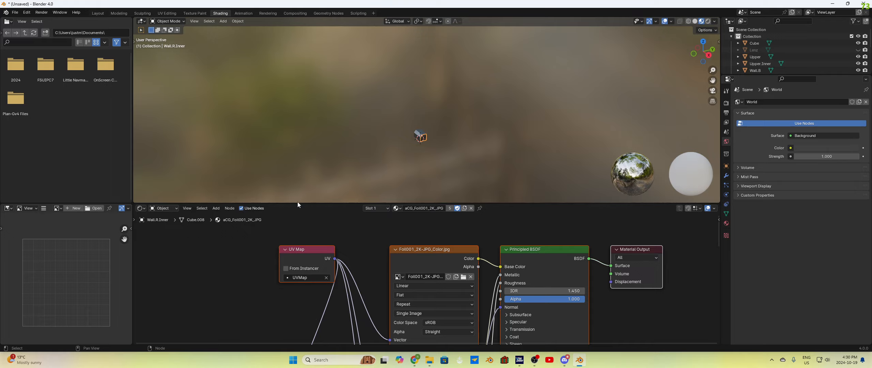
{"action": "left_click", "coordinate": [98, 13]}
{"action": "mouse_move", "coordinate": [483, 170]}
{"action": "middle_mouse_down"}
{"action": "mouse_move", "coordinate": [303, 163]}
{"action": "mouse_move", "coordinate": [282, 178]}
{"action": "mouse_move", "coordinate": [244, 163]}
{"action": "mouse_move", "coordinate": [327, 163]}
{"action": "mouse_move", "coordinate": [457, 218]}
{"action": "mouse_move", "coordinate": [489, 219]}
{"action": "mouse_move", "coordinate": [487, 229]}
{"action": "mouse_move", "coordinate": [504, 225]}
{"action": "middle_mouse_up"}
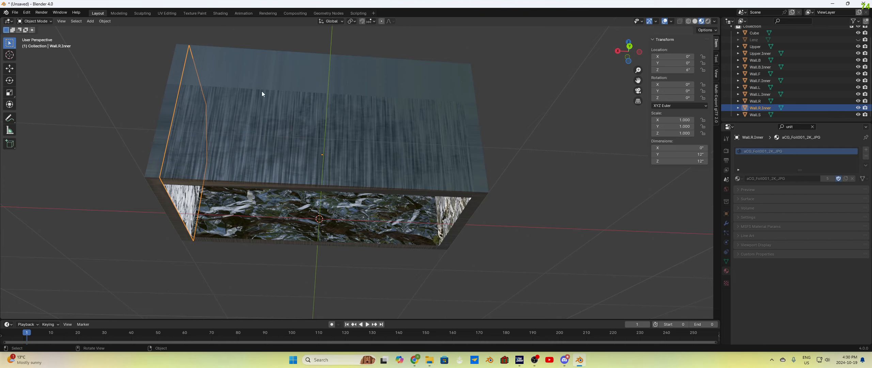
Switch to the UV Editing workspace, widen the 3D view and display the building's underside in Material Preview shading
{"action": "left_click", "coordinate": [169, 13]}
{"action": "scroll", "coordinate": [565, 193], "scroll_direction": "up", "scroll_amount": 8}
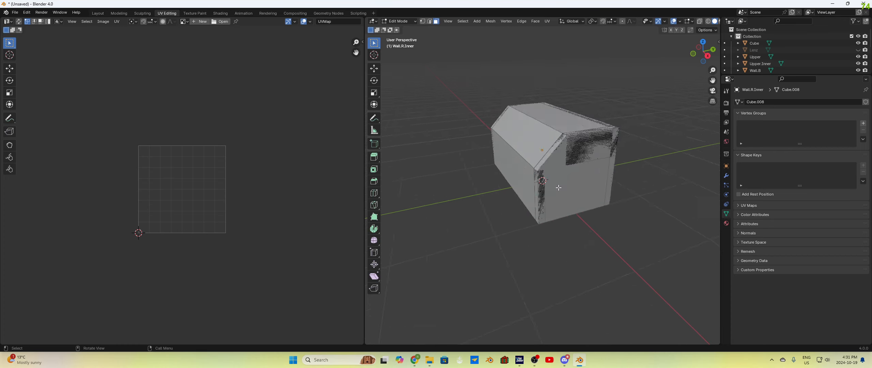
{"action": "middle_click_drag", "start_coordinate": [566, 193], "coordinate": [593, 153]}
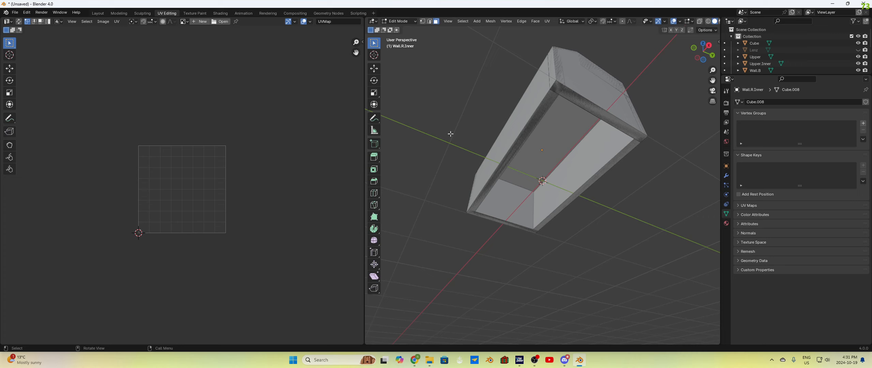
{"action": "left_click_drag", "start_coordinate": [362, 165], "coordinate": [326, 165]}
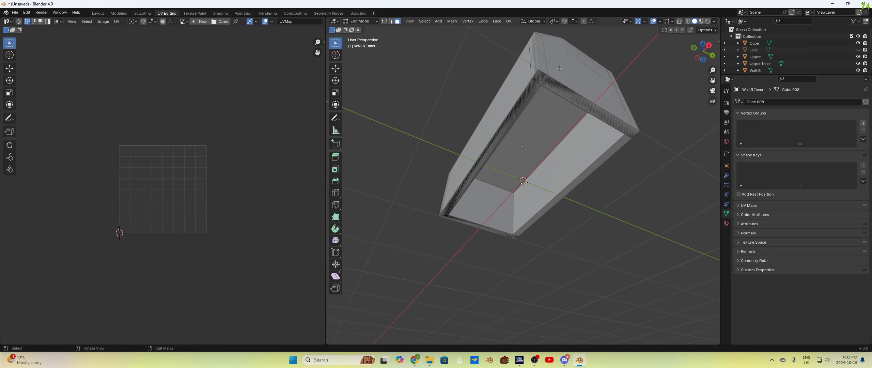
{"action": "left_click", "coordinate": [701, 21]}
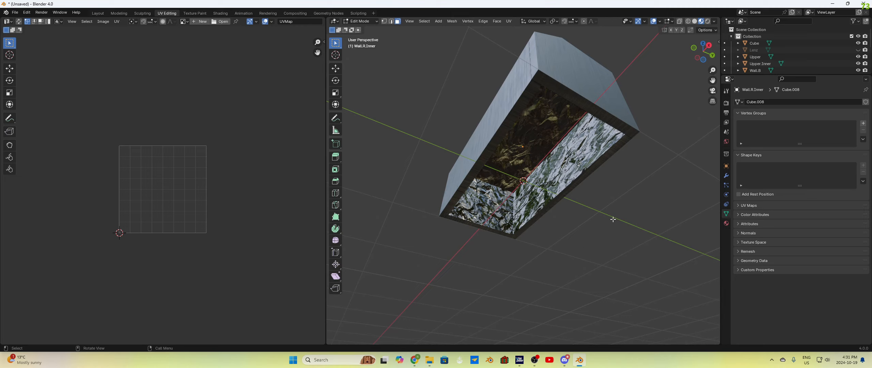
Bring Wall.F.Inner into Edit Mode and select its inner face to show its UVs on the foil image
{"action": "scroll", "coordinate": [778, 61], "scroll_direction": "down", "scroll_amount": 3}
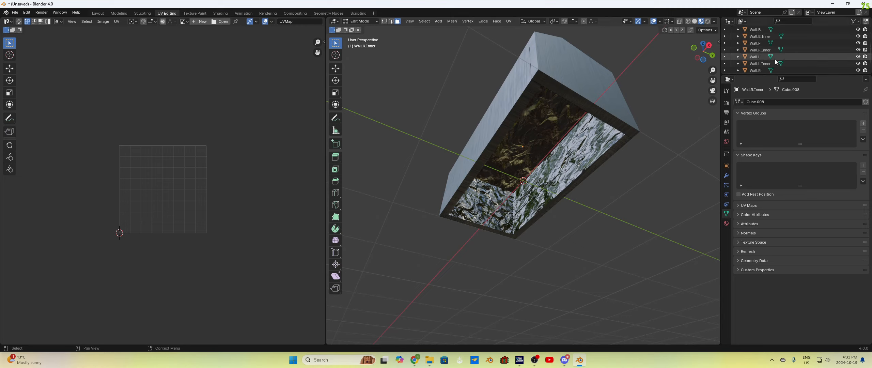
{"action": "scroll", "coordinate": [773, 57], "scroll_direction": "down", "scroll_amount": 1}
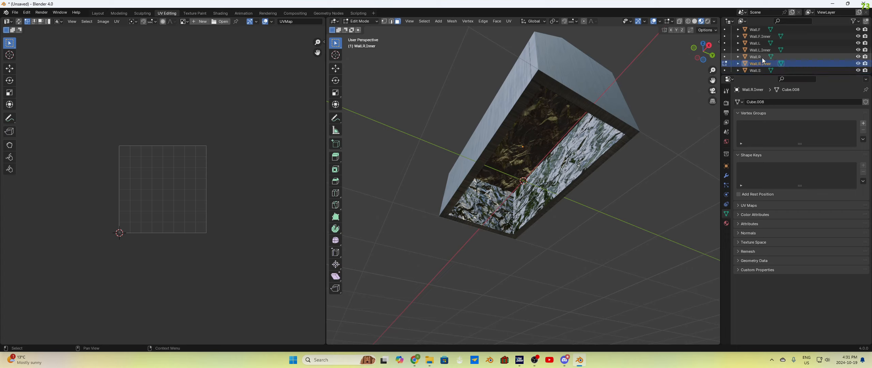
{"action": "left_click_drag", "start_coordinate": [760, 36], "coordinate": [590, 223]}
{"action": "middle_click_drag", "start_coordinate": [590, 224], "coordinate": [510, 241]}
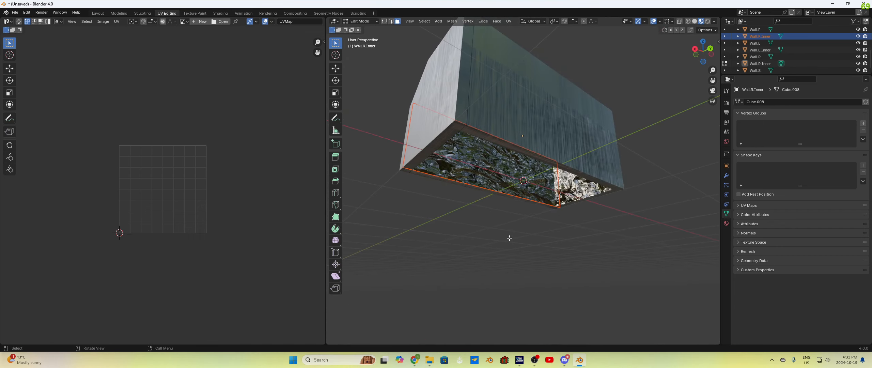
{"action": "left_click", "coordinate": [495, 179]}
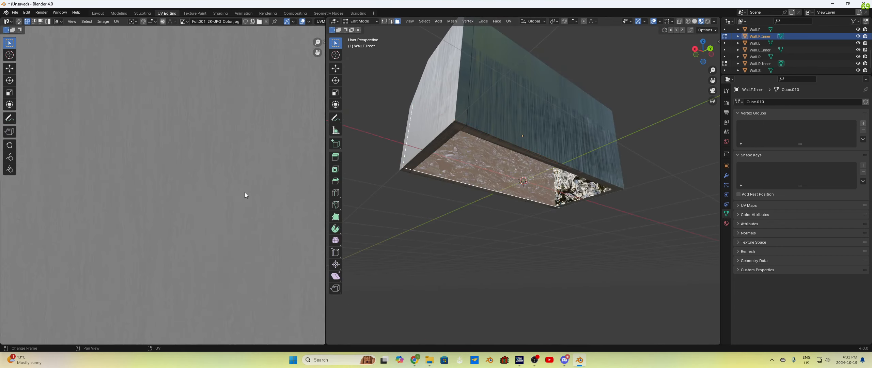
Scale the UV island of Wall.F.Inner up well beyond the foil image, deselect it and inspect the wall
{"action": "scroll", "coordinate": [244, 192], "scroll_direction": "down", "scroll_amount": 7}
{"action": "scroll", "coordinate": [227, 188], "scroll_direction": "up", "scroll_amount": 1}
{"action": "left_click_drag", "start_coordinate": [109, 100], "coordinate": [197, 185]}
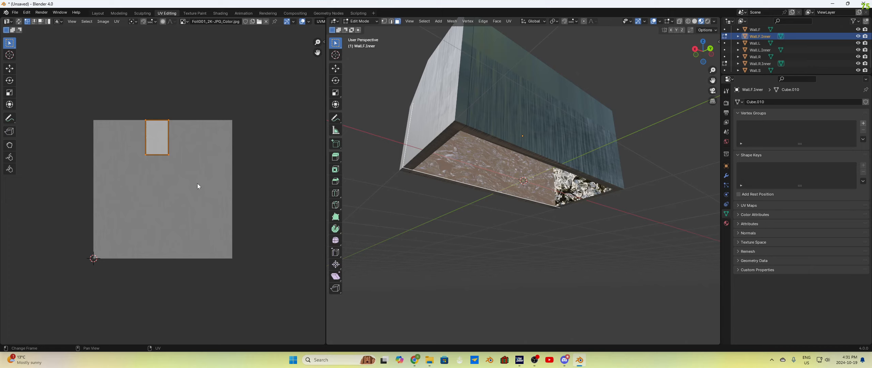
{"action": "scroll", "coordinate": [167, 149], "scroll_direction": "up", "scroll_amount": 1}
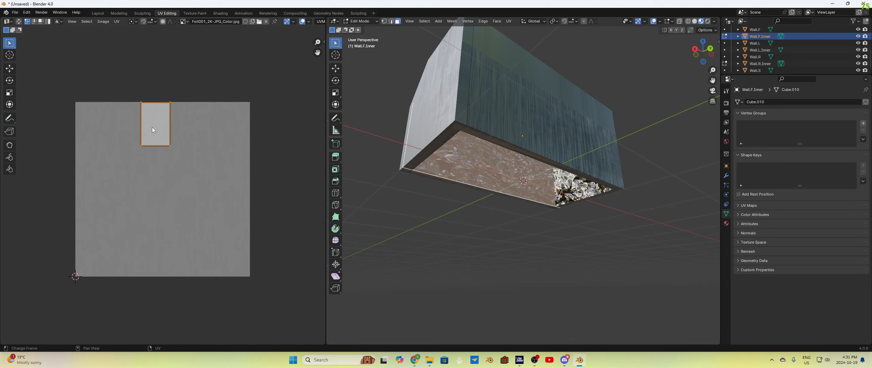
{"action": "key", "text": "s"}
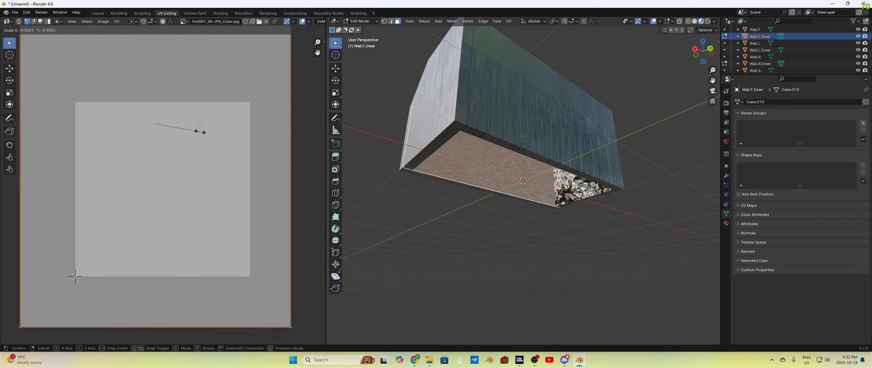
{"action": "left_click", "coordinate": [273, 144]}
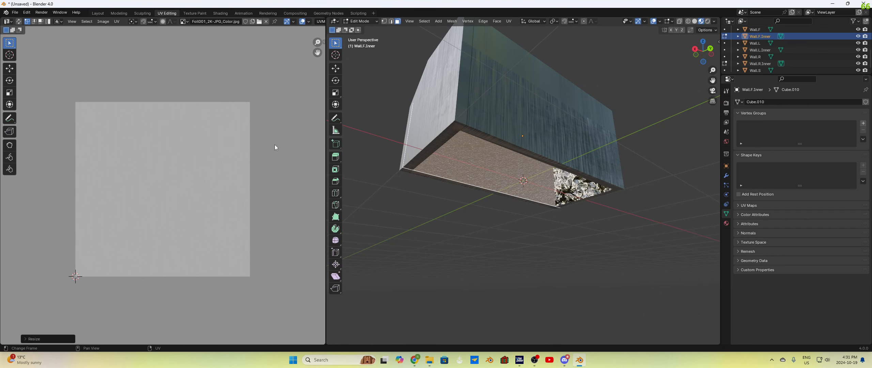
{"action": "scroll", "coordinate": [559, 252], "scroll_direction": "up", "scroll_amount": 2}
{"action": "scroll", "coordinate": [552, 251], "scroll_direction": "up", "scroll_amount": 3}
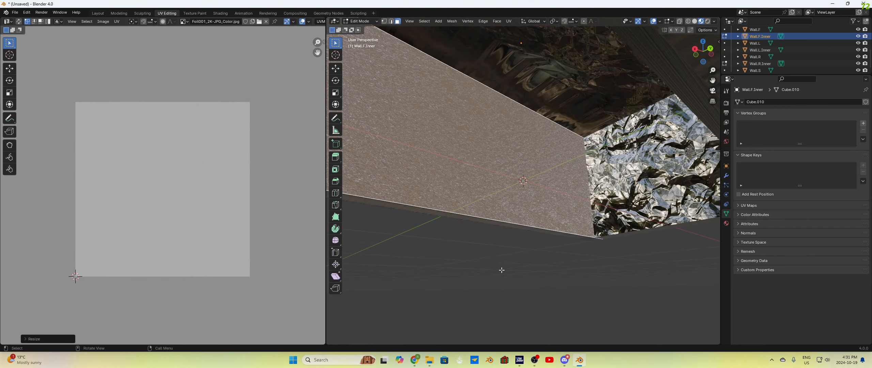
{"action": "left_click", "coordinate": [501, 268]}
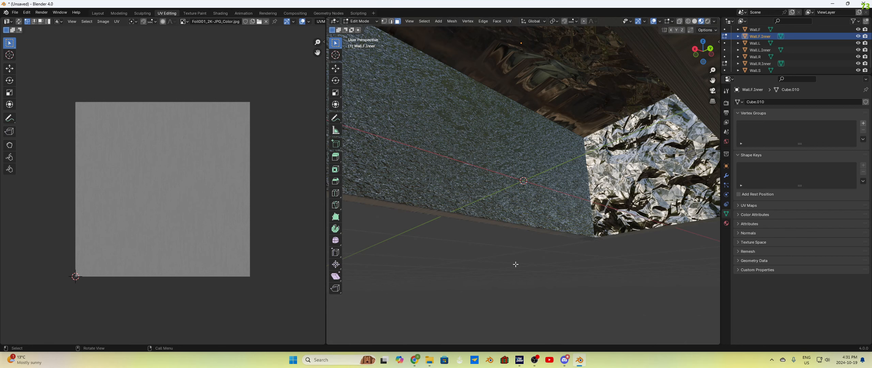
{"action": "middle_click_drag", "start_coordinate": [671, 180], "coordinate": [276, 248]}
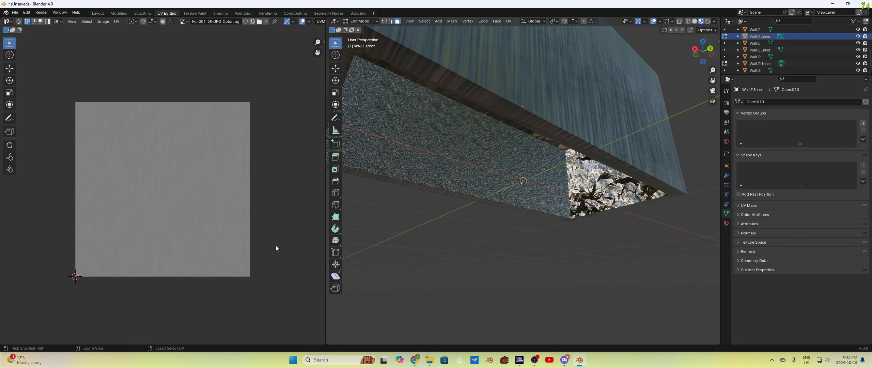
Undo the last action in UV Editing, clear the selection and inspect the other inner walls from below
{"action": "key", "text": "ctrl+z"}
{"action": "left_click", "coordinate": [510, 327]}
{"action": "middle_click_drag", "start_coordinate": [510, 327], "coordinate": [499, 277]}
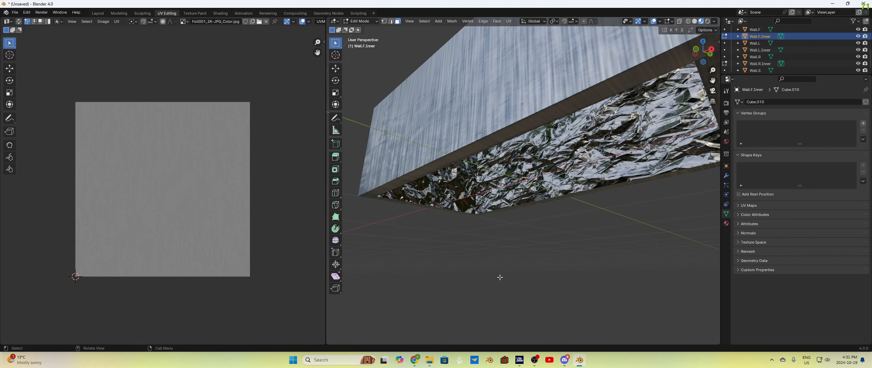
{"action": "middle_click_drag", "start_coordinate": [500, 276], "coordinate": [467, 163]}
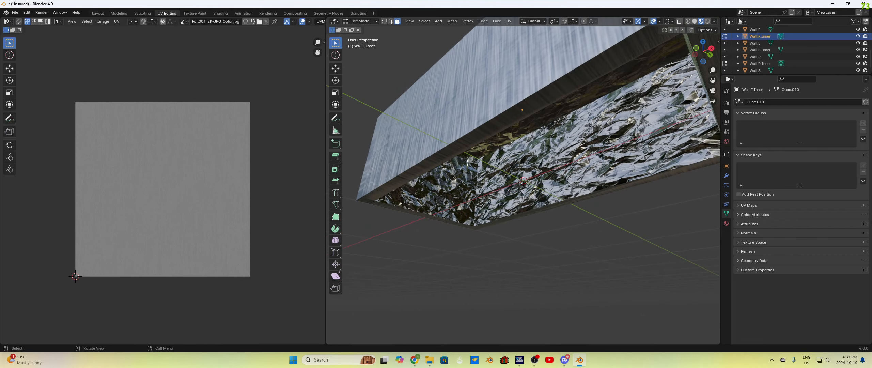
Return to the Layout workspace, select Lenz and turn off Use Nodes for its Glass material
{"action": "left_click", "coordinate": [98, 13]}
{"action": "mouse_move", "coordinate": [607, 198]}
{"action": "middle_mouse_down"}
{"action": "mouse_move", "coordinate": [578, 224]}
{"action": "mouse_move", "coordinate": [624, 199]}
{"action": "middle_mouse_up"}
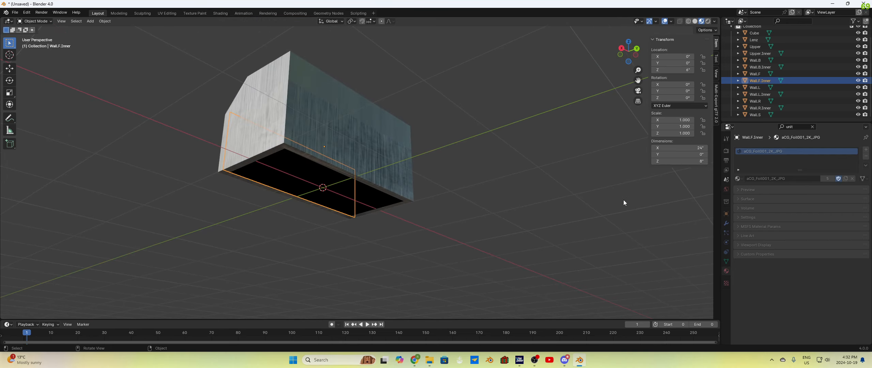
{"action": "left_click", "coordinate": [754, 41]}
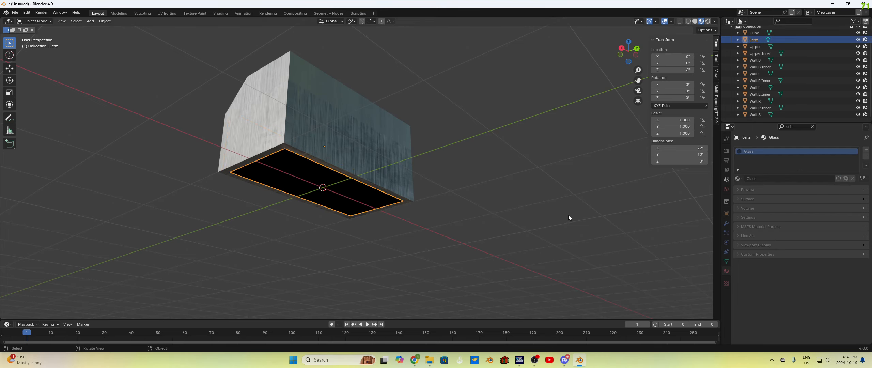
{"action": "middle_click_drag", "start_coordinate": [568, 218], "coordinate": [580, 229]}
{"action": "left_click", "coordinate": [738, 199]}
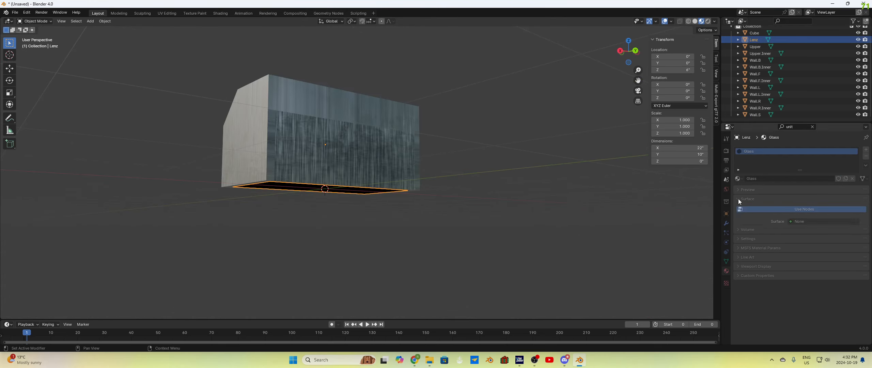
{"action": "left_click", "coordinate": [748, 208]}
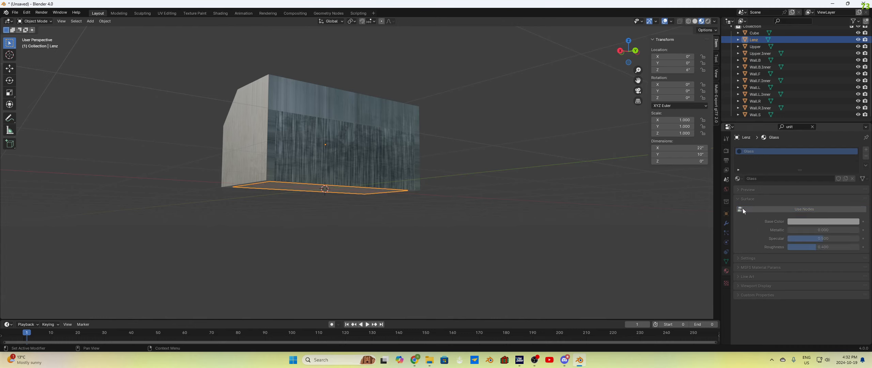
Set the alpha of the Glass material's surface Base Color to 0.5 and inspect the lens from below
{"action": "left_click", "coordinate": [810, 222]}
{"action": "left_click", "coordinate": [824, 213]}
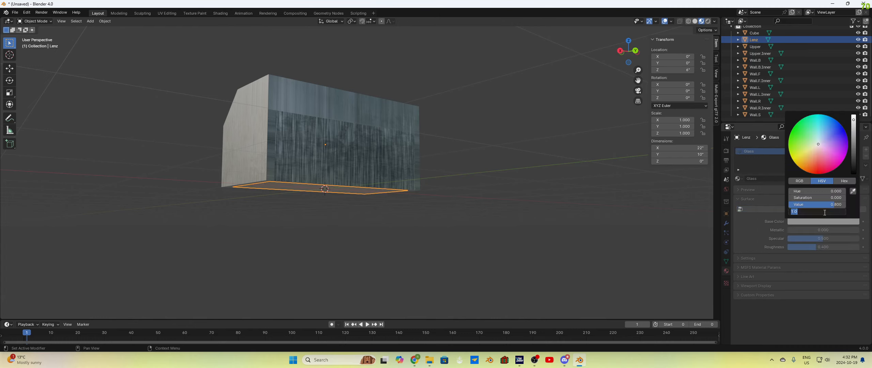
{"action": "type", "text": "0.5"}
{"action": "key", "text": "Return"}
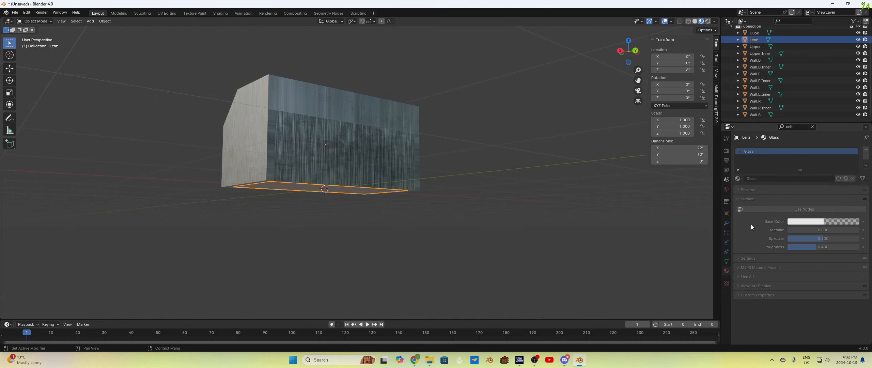
{"action": "middle_click_drag", "start_coordinate": [392, 239], "coordinate": [414, 249]}
Expand the Glass material's Settings and MSFS Material Params and review their blend, render, gameplay and UV options
{"action": "left_click", "coordinate": [736, 258]}
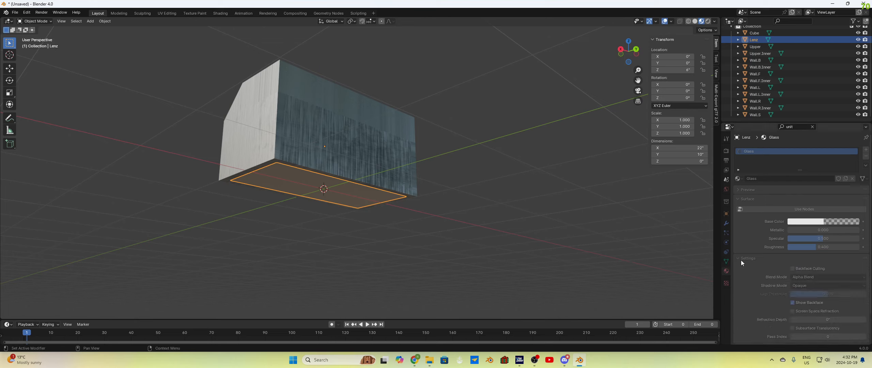
{"action": "scroll", "coordinate": [768, 274], "scroll_direction": "down", "scroll_amount": 3}
{"action": "left_click", "coordinate": [744, 311]}
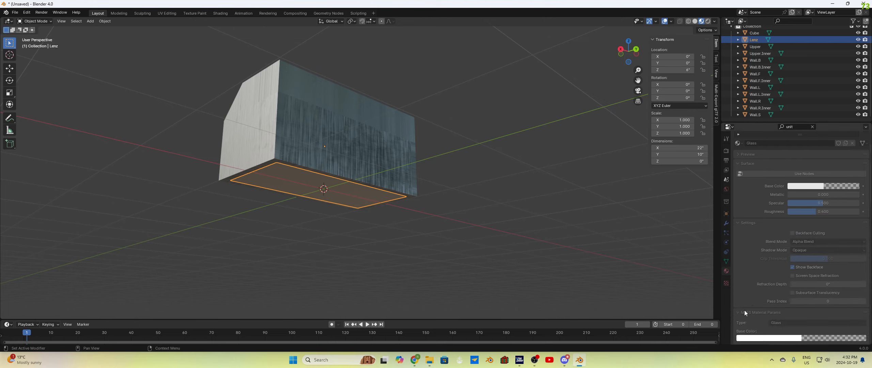
{"action": "scroll", "coordinate": [744, 310], "scroll_direction": "down", "scroll_amount": 8}
{"action": "mouse_move", "coordinate": [331, 237]}
{"action": "middle_mouse_down"}
{"action": "mouse_move", "coordinate": [331, 249]}
{"action": "mouse_move", "coordinate": [335, 177]}
{"action": "mouse_move", "coordinate": [329, 232]}
{"action": "middle_mouse_up"}
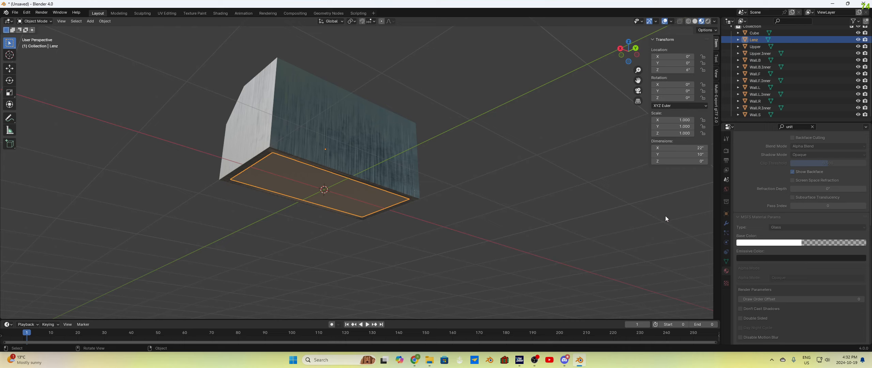
{"action": "scroll", "coordinate": [736, 223], "scroll_direction": "up", "scroll_amount": 8}
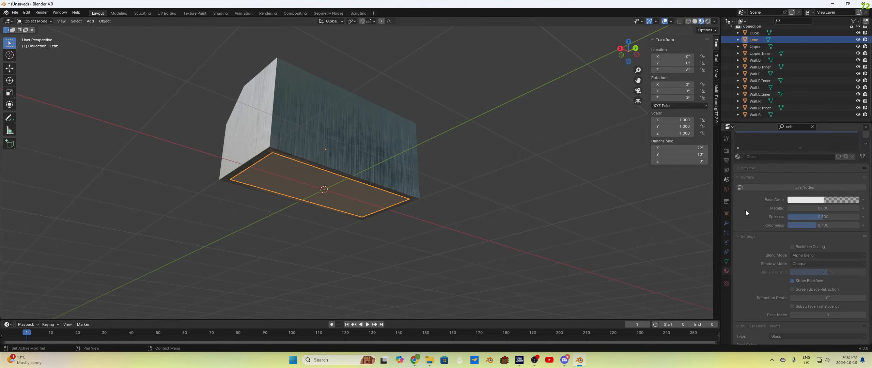
{"action": "scroll", "coordinate": [756, 215], "scroll_direction": "down", "scroll_amount": 8}
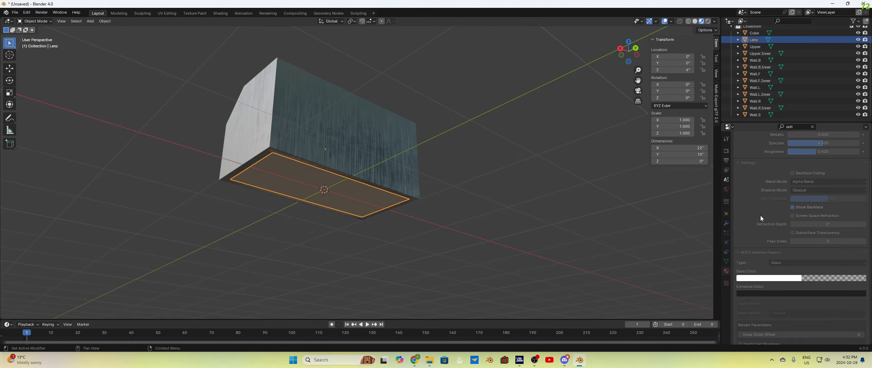
{"action": "scroll", "coordinate": [761, 217], "scroll_direction": "down", "scroll_amount": 3}
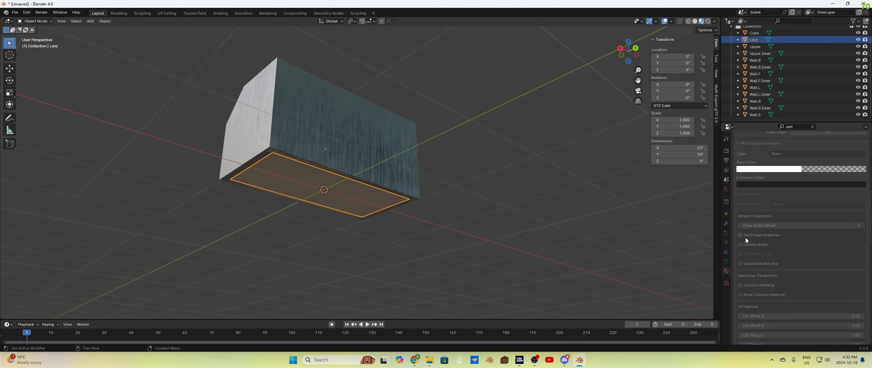
{"action": "scroll", "coordinate": [769, 229], "scroll_direction": "down", "scroll_amount": 5}
{"action": "scroll", "coordinate": [767, 224], "scroll_direction": "up", "scroll_amount": 5}
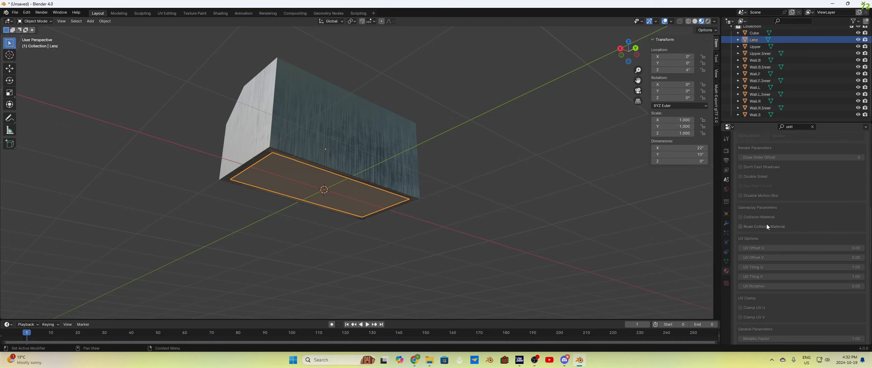
{"action": "scroll", "coordinate": [798, 231], "scroll_direction": "up", "scroll_amount": 7}
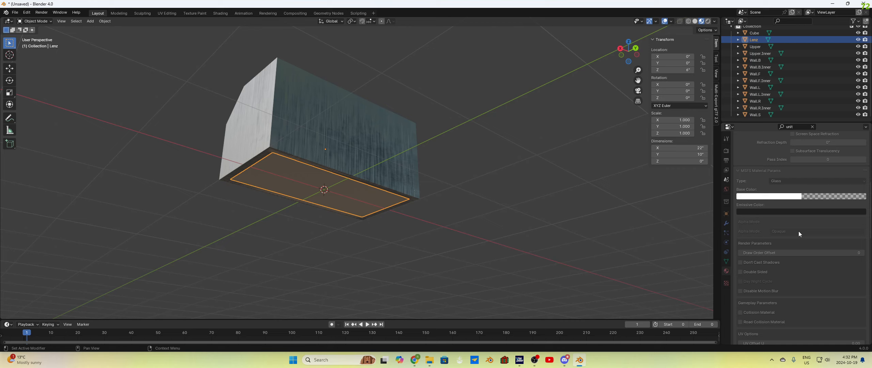
{"action": "scroll", "coordinate": [798, 231], "scroll_direction": "up", "scroll_amount": 1}
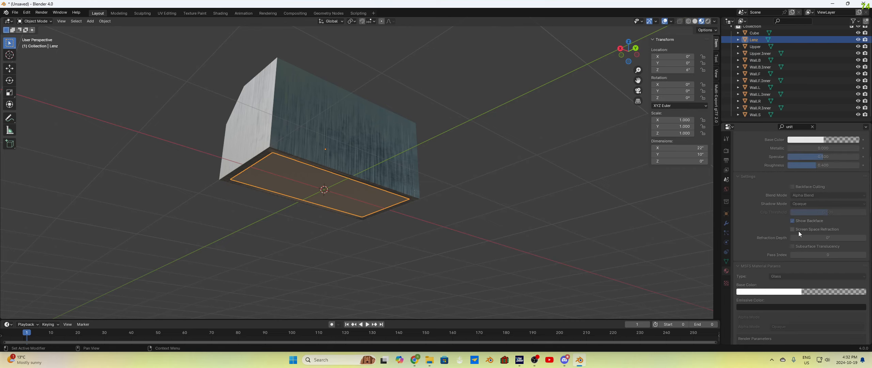
Change the MSFS material type of the lens's Glass material to Standard
{"action": "scroll", "coordinate": [772, 227], "scroll_direction": "down", "scroll_amount": 1}
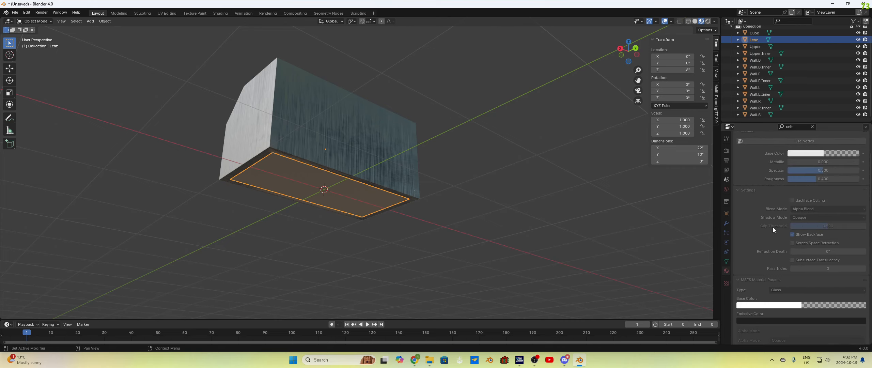
{"action": "scroll", "coordinate": [772, 226], "scroll_direction": "down", "scroll_amount": 2}
{"action": "left_click", "coordinate": [784, 234]}
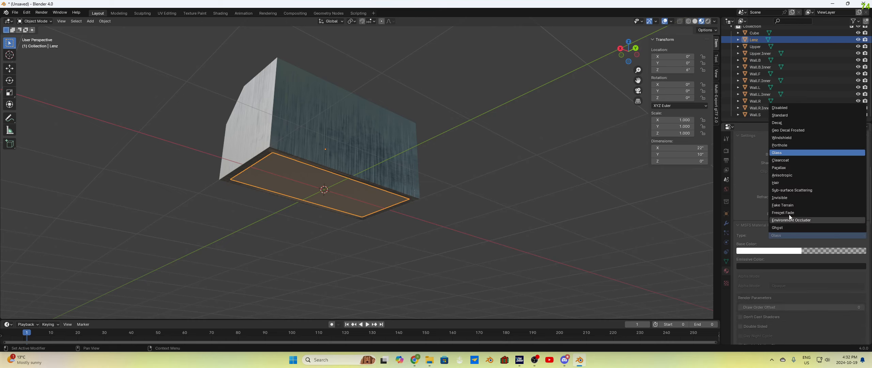
{"action": "left_click", "coordinate": [788, 116]}
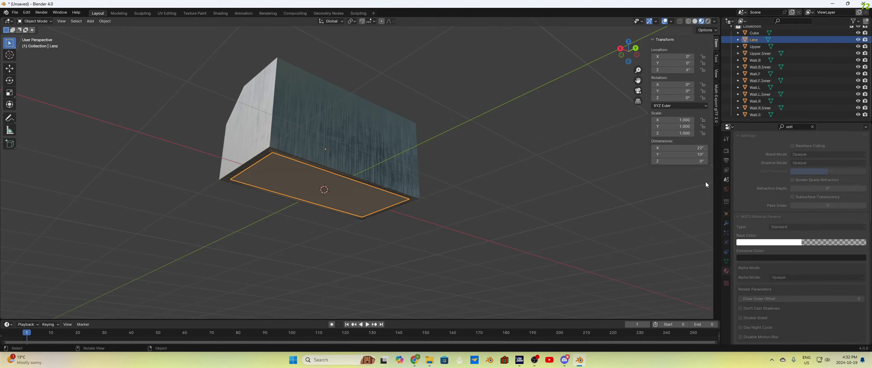
Enable Day Night Cycle for the lens's Glass material, deselect the lens and inspect it from below and from several sides
{"action": "mouse_move", "coordinate": [471, 208]}
{"action": "middle_mouse_down"}
{"action": "mouse_move", "coordinate": [454, 213]}
{"action": "mouse_move", "coordinate": [473, 203]}
{"action": "mouse_move", "coordinate": [479, 219]}
{"action": "middle_mouse_up"}
{"action": "scroll", "coordinate": [774, 298], "scroll_direction": "down", "scroll_amount": 2}
{"action": "left_click", "coordinate": [740, 300]}
{"action": "middle_click_drag", "start_coordinate": [419, 216], "coordinate": [487, 228]}
{"action": "middle_click_drag", "start_coordinate": [528, 208], "coordinate": [375, 214]}
{"action": "left_click", "coordinate": [527, 215]}
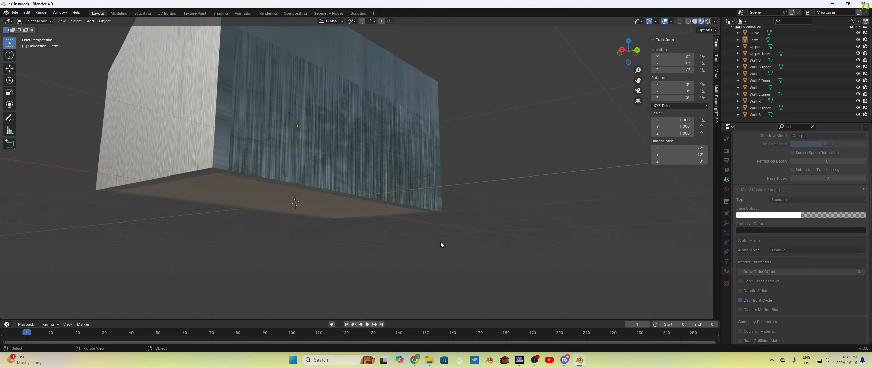
{"action": "middle_click_drag", "start_coordinate": [440, 244], "coordinate": [499, 181]}
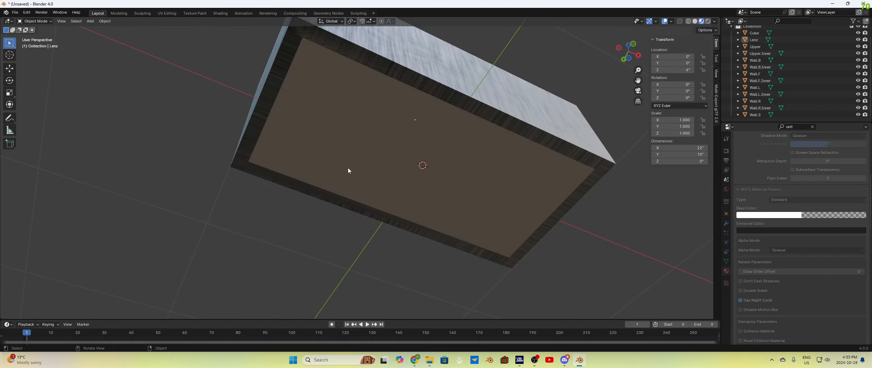
{"action": "middle_click_drag", "start_coordinate": [347, 167], "coordinate": [557, 250]}
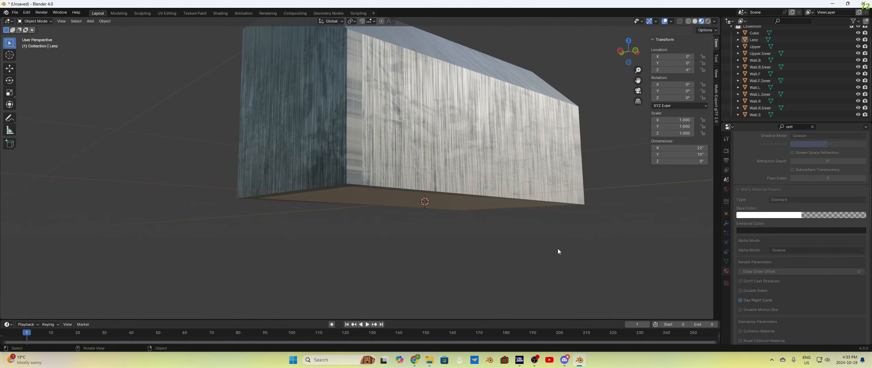
Add a spot light at the world origin beneath the building model
{"action": "scroll", "coordinate": [558, 248], "scroll_direction": "down", "scroll_amount": 3}
{"action": "middle_click_drag", "start_coordinate": [562, 226], "coordinate": [555, 230]}
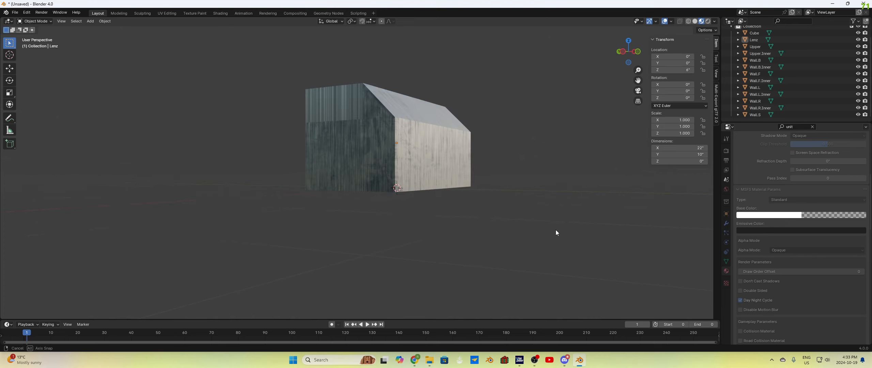
{"action": "scroll", "coordinate": [488, 221], "scroll_direction": "down", "scroll_amount": 3}
{"action": "middle_click_drag", "start_coordinate": [488, 221], "coordinate": [508, 245]}
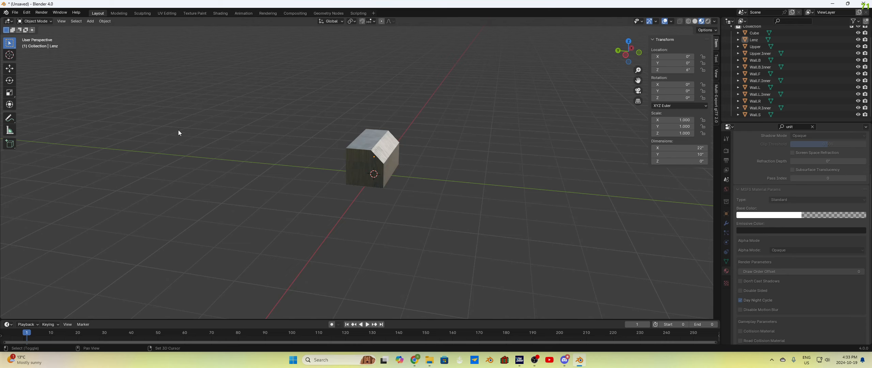
{"action": "key", "text": "shift+a"}
{"action": "mouse_move", "coordinate": [158, 211]}
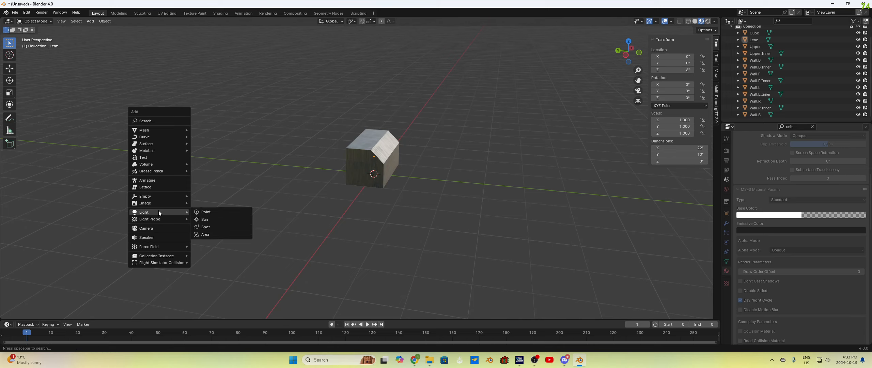
{"action": "left_click", "coordinate": [216, 228]}
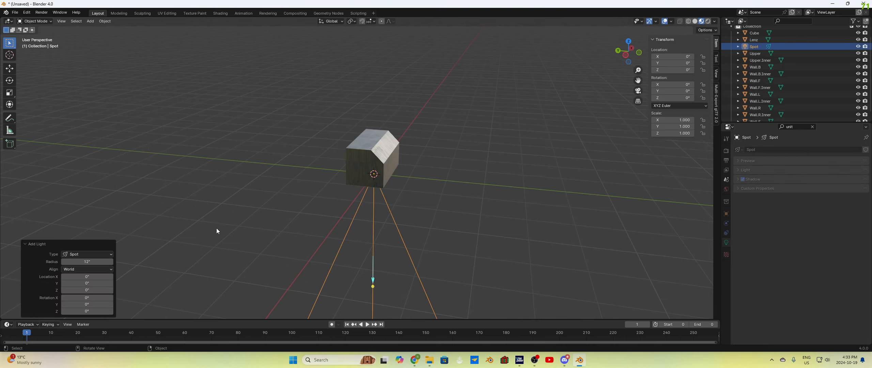
In the front view, move the spot light exactly 5 inches along the X axis and deselect it
{"action": "key", "text": "grave"}
{"action": "left_click", "coordinate": [452, 195]}
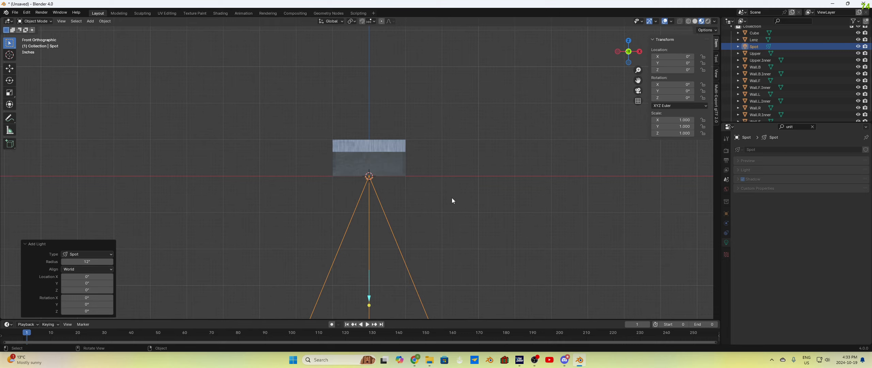
{"action": "left_click", "coordinate": [11, 71]}
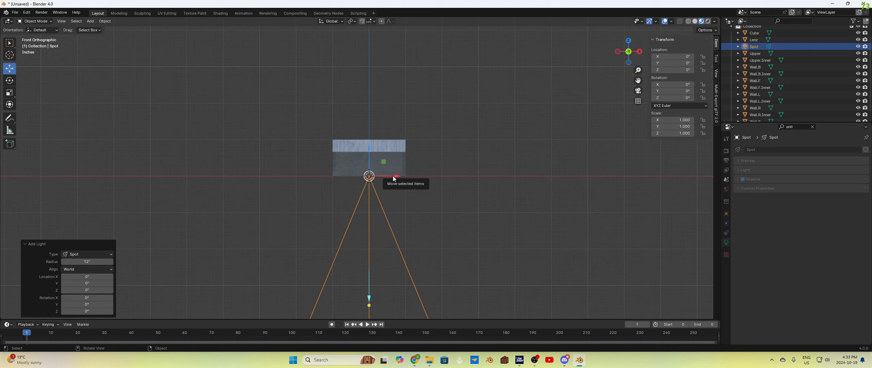
{"action": "left_click_drag", "start_coordinate": [395, 177], "coordinate": [408, 178]}
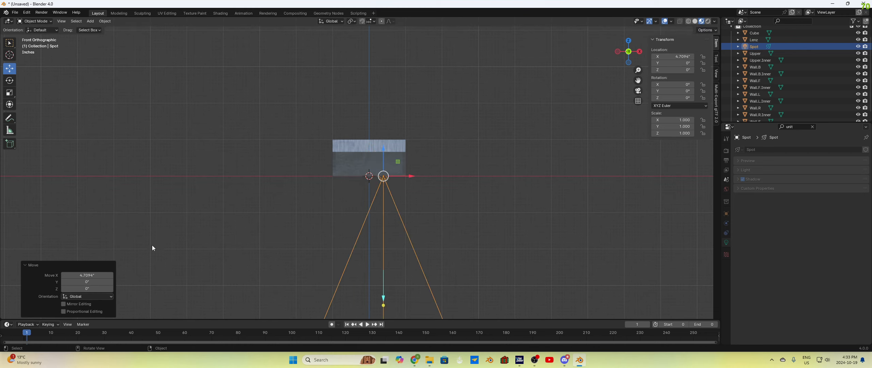
{"action": "left_click", "coordinate": [97, 275]}
{"action": "type", "text": "5"}
{"action": "key", "text": "Return"}
{"action": "left_click", "coordinate": [132, 229]}
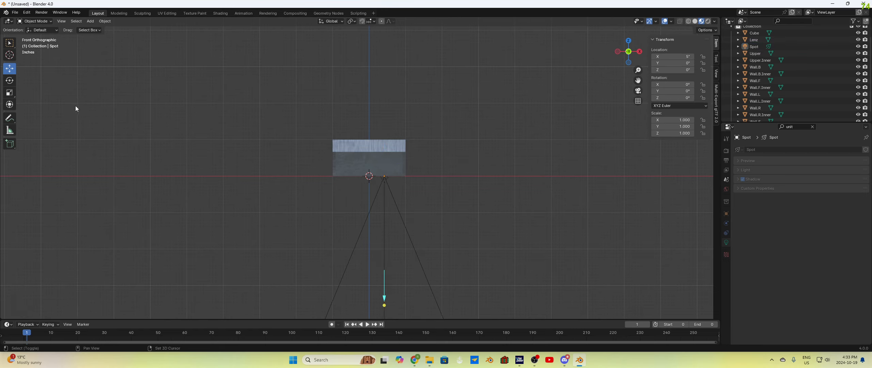
Add a second spot light at the world origin
{"action": "key", "text": "shift+a"}
{"action": "mouse_move", "coordinate": [60, 112]}
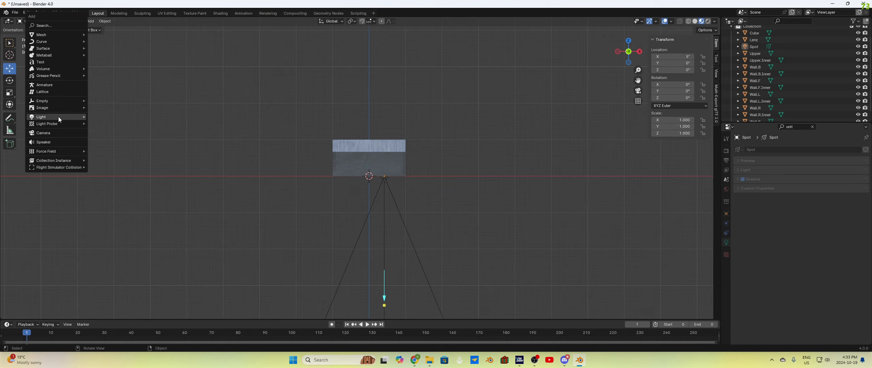
{"action": "left_click", "coordinate": [104, 132]}
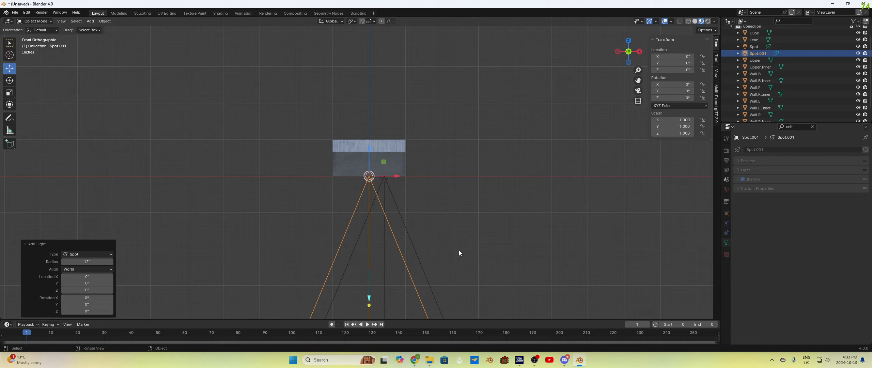
{"action": "left_click", "coordinate": [394, 176]}
{"action": "left_click", "coordinate": [369, 187]}
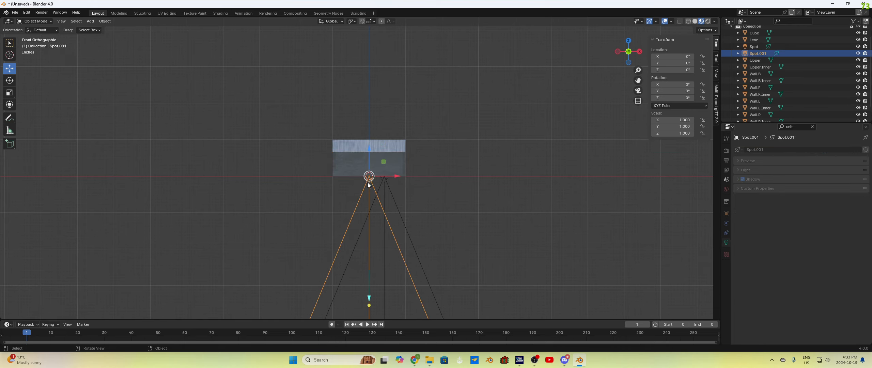
Move the second spot light exactly -5 inches along the X axis and deselect it
{"action": "left_click_drag", "start_coordinate": [396, 176], "coordinate": [380, 175]}
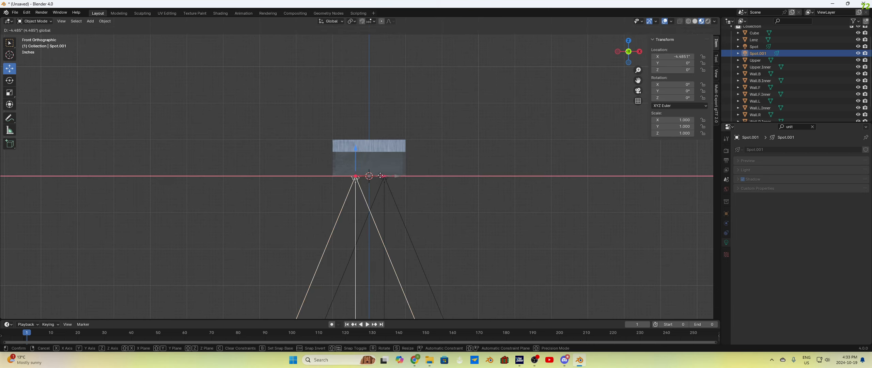
{"action": "left_click", "coordinate": [94, 275]}
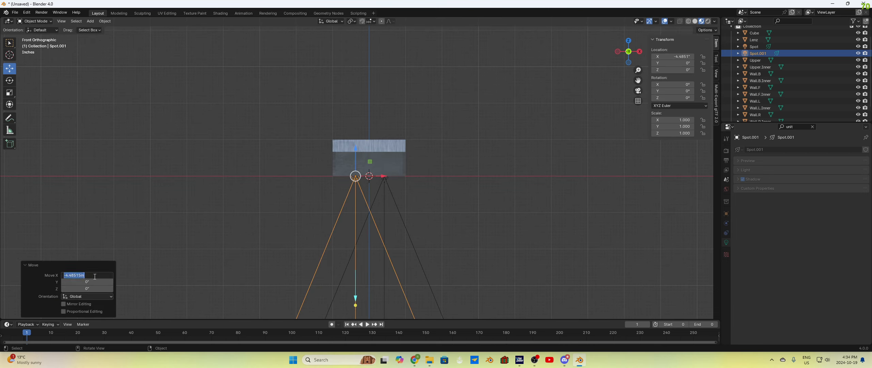
{"action": "type", "text": "-5"}
{"action": "key", "text": "Return"}
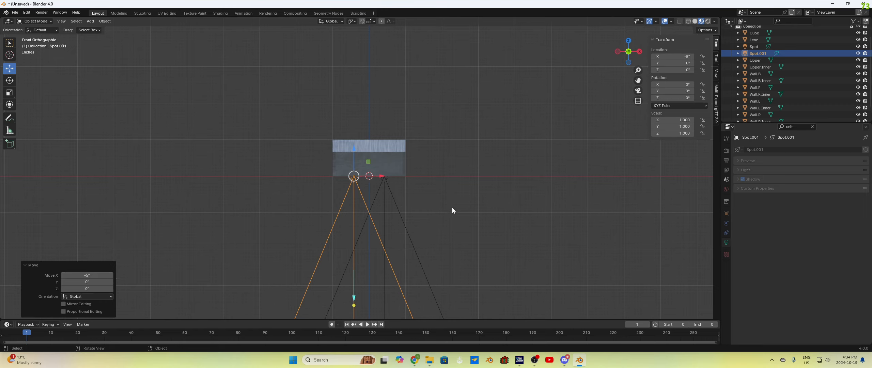
{"action": "left_click", "coordinate": [464, 222]}
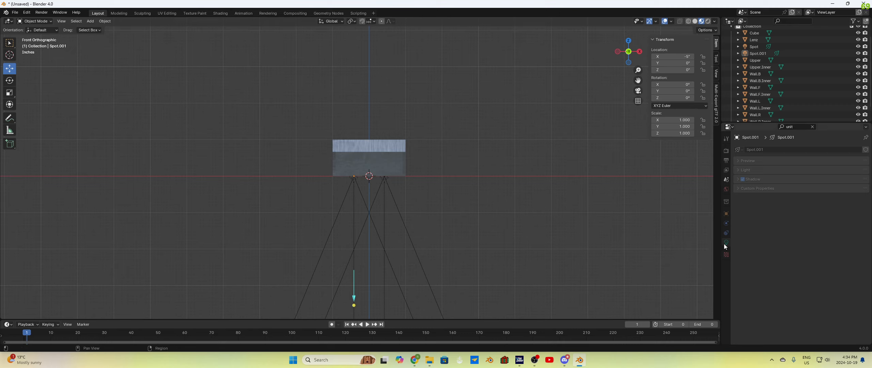
Select the second spot light, expand its Light settings and open its radius for editing
{"action": "left_click", "coordinate": [352, 208]}
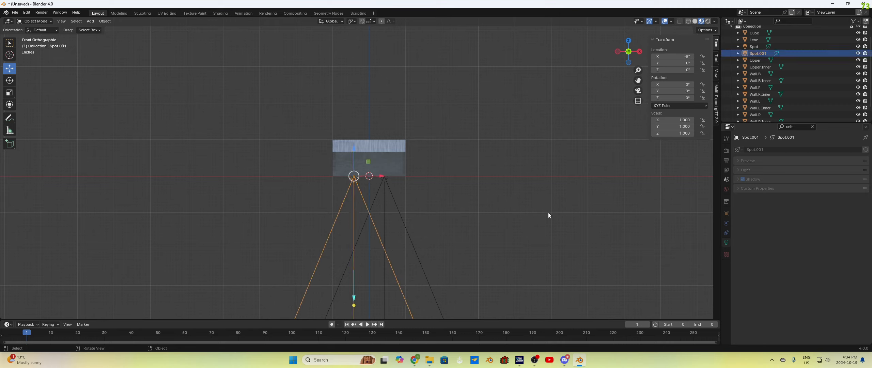
{"action": "left_click", "coordinate": [738, 170]}
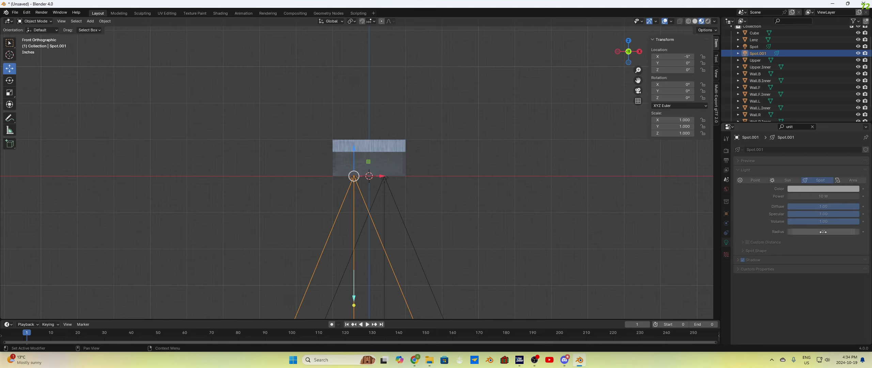
{"action": "left_click", "coordinate": [834, 232]}
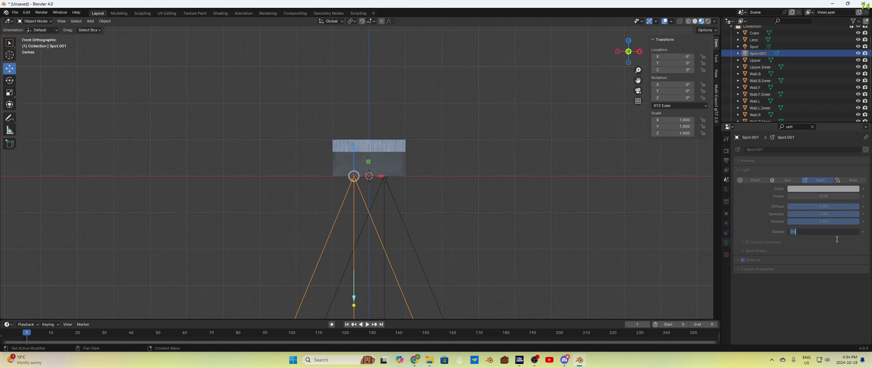
Select the whole building model with both spot lights, raise everything 30 inches along Z and deselect
{"action": "middle_click_drag", "start_coordinate": [446, 207], "coordinate": [461, 196]}
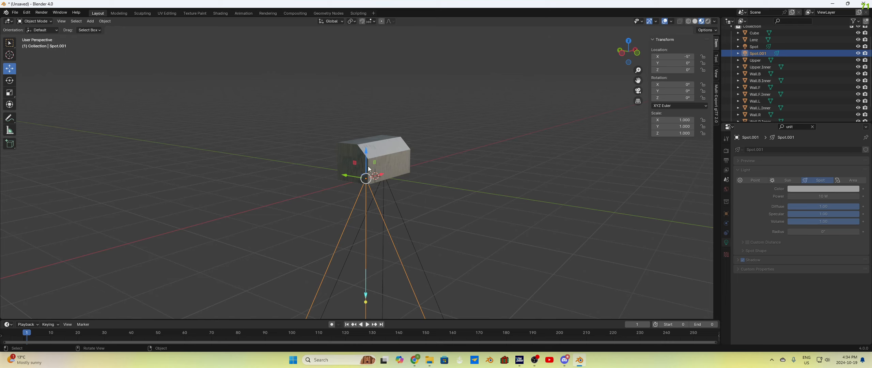
{"action": "left_click_drag", "start_coordinate": [288, 107], "coordinate": [442, 237]}
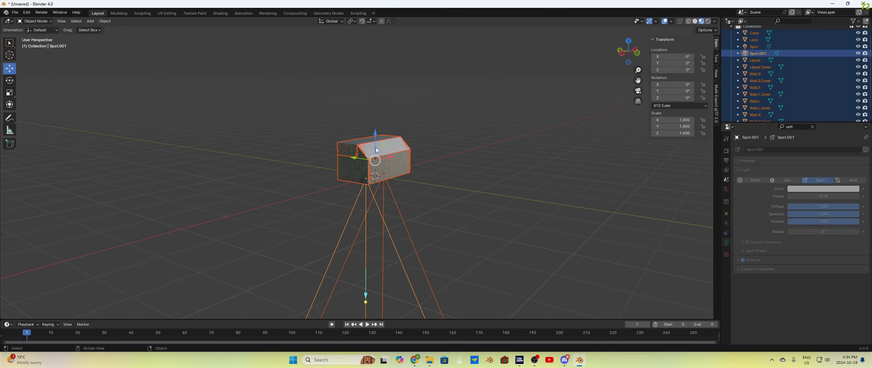
{"action": "left_click_drag", "start_coordinate": [375, 138], "coordinate": [368, 95]}
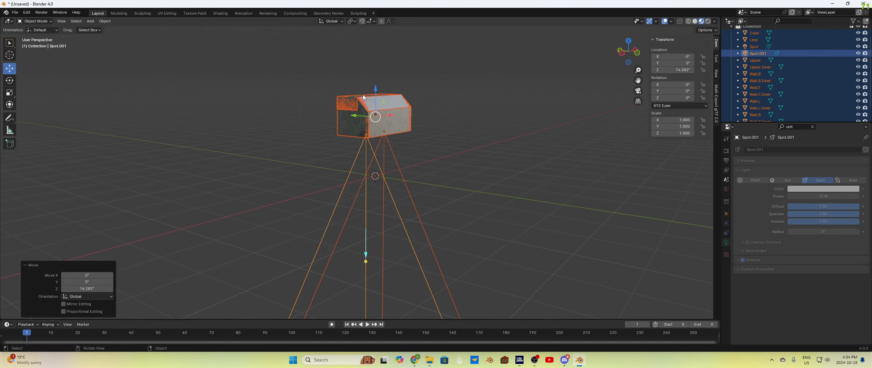
{"action": "left_click", "coordinate": [93, 289]}
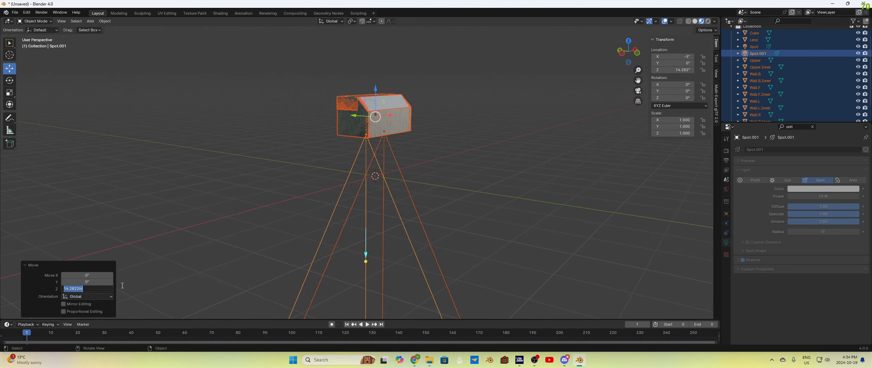
{"action": "type", "text": "30"}
{"action": "key", "text": "Return"}
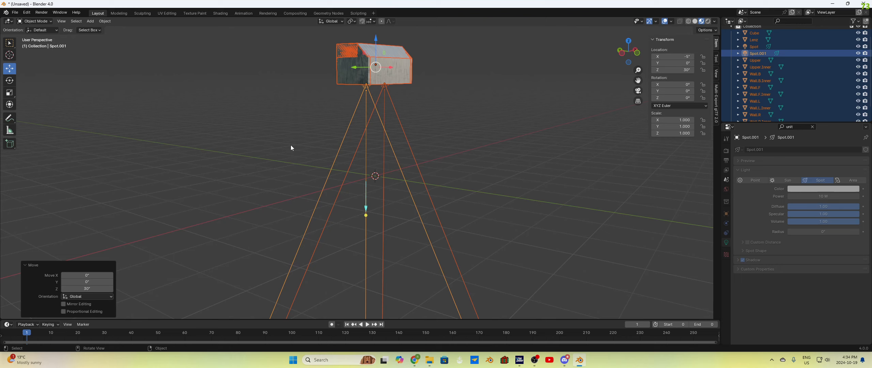
{"action": "left_click", "coordinate": [251, 136]}
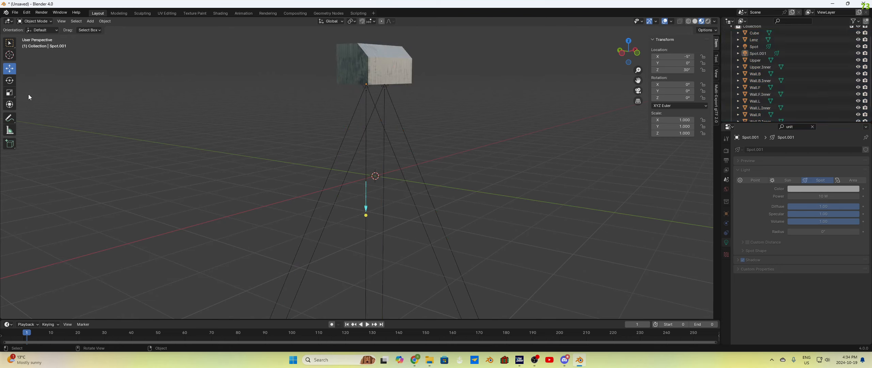
Add a mesh plane at the world origin below the raised model
{"action": "key", "text": "shift+a"}
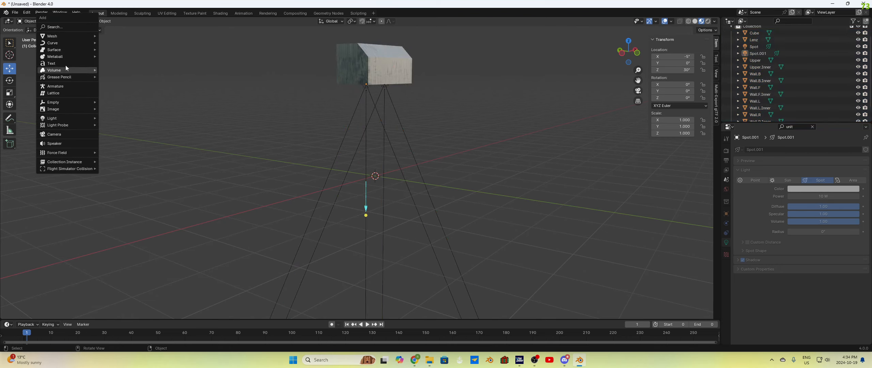
{"action": "mouse_move", "coordinate": [57, 37]}
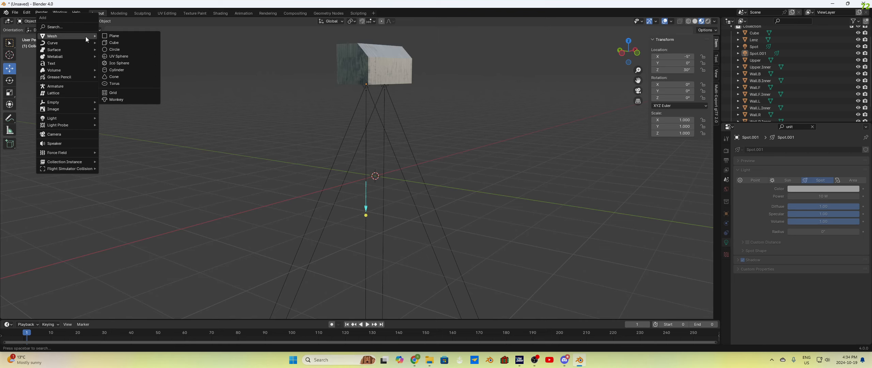
{"action": "left_click", "coordinate": [115, 37]}
{"action": "middle_click_drag", "start_coordinate": [471, 211], "coordinate": [412, 203]}
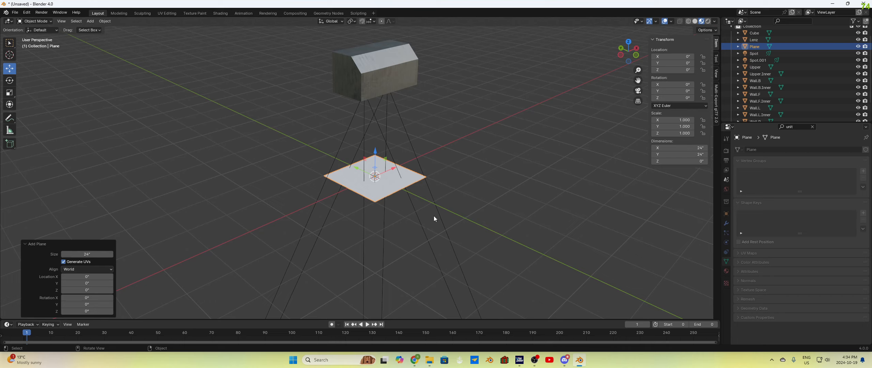
Set the plane's X scale to 20
{"action": "double_click", "coordinate": [676, 120]}
{"action": "type", "text": "20"}
{"action": "key", "text": "Return"}
{"action": "middle_click_drag", "start_coordinate": [476, 211], "coordinate": [452, 206]}
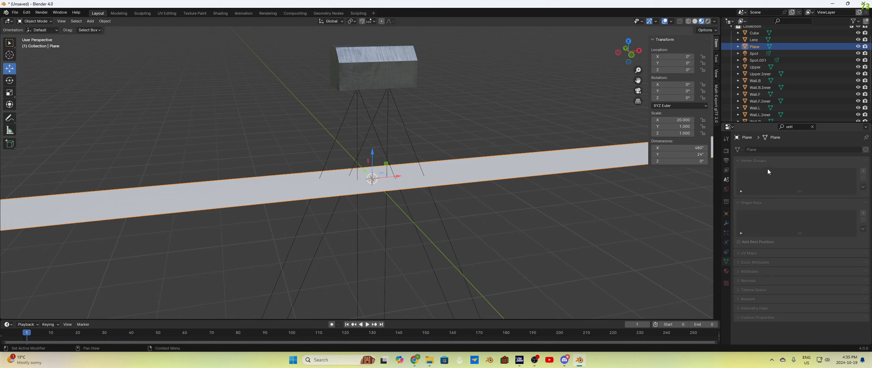
Set the plane's dimensions to 48 inches in X and 36 inches in Y, and deselect it
{"action": "double_click", "coordinate": [699, 148]}
{"action": "type", "text": "48"}
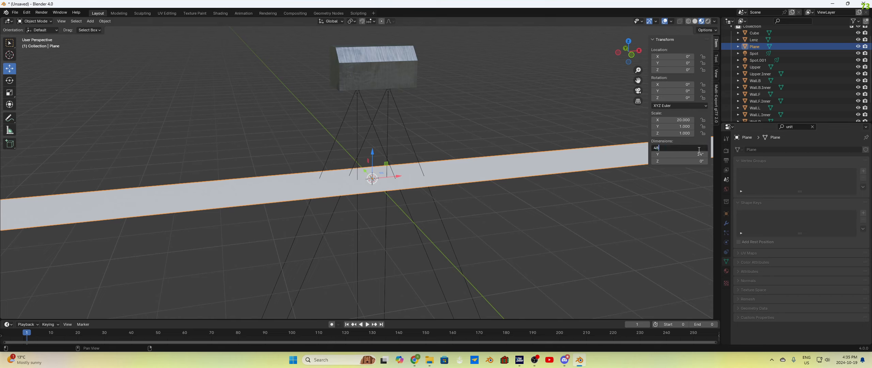
{"action": "key", "text": "Return"}
{"action": "double_click", "coordinate": [699, 154]}
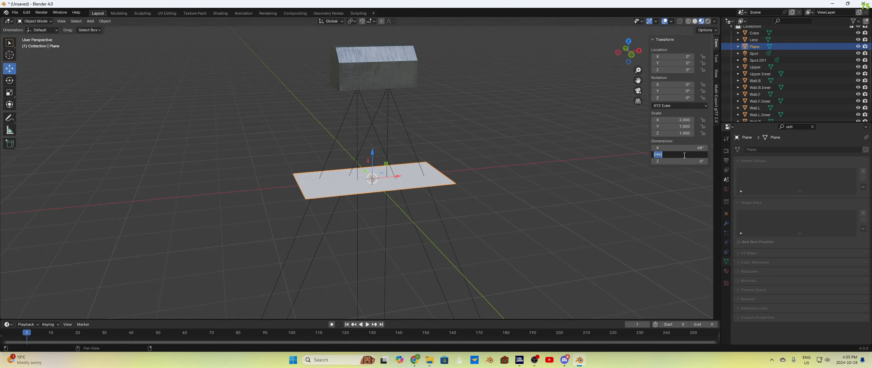
{"action": "type", "text": "36"}
{"action": "key", "text": "Return"}
{"action": "left_click", "coordinate": [486, 206]}
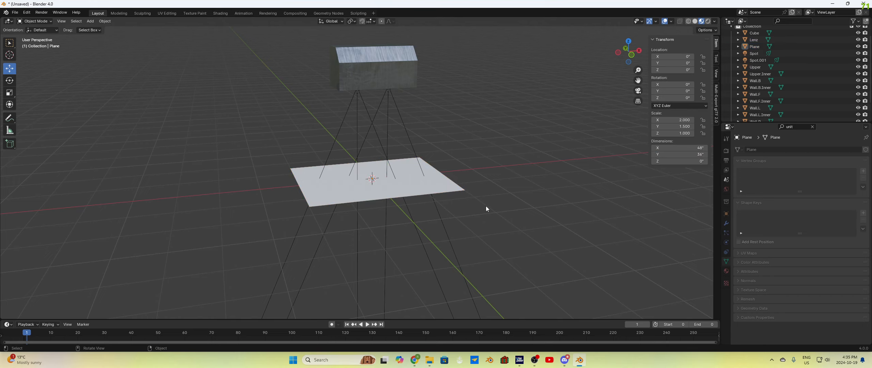
{"action": "middle_click_drag", "start_coordinate": [487, 206], "coordinate": [508, 205]}
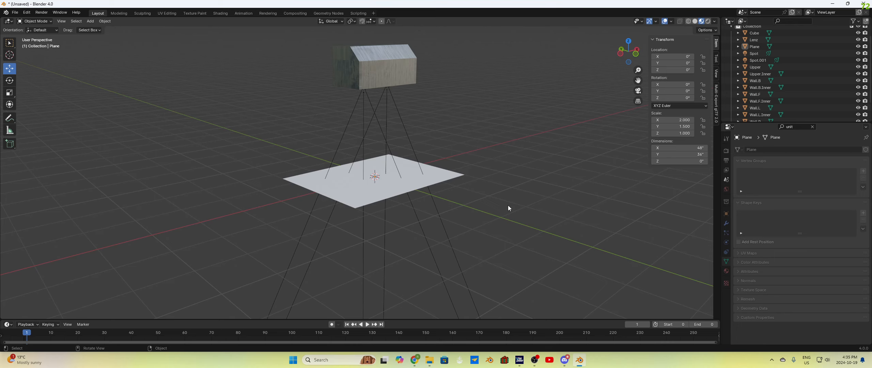
Switch the viewport to rendered shading and inspect the fixture's underside and the light falling on the plane
{"action": "left_click", "coordinate": [707, 21]}
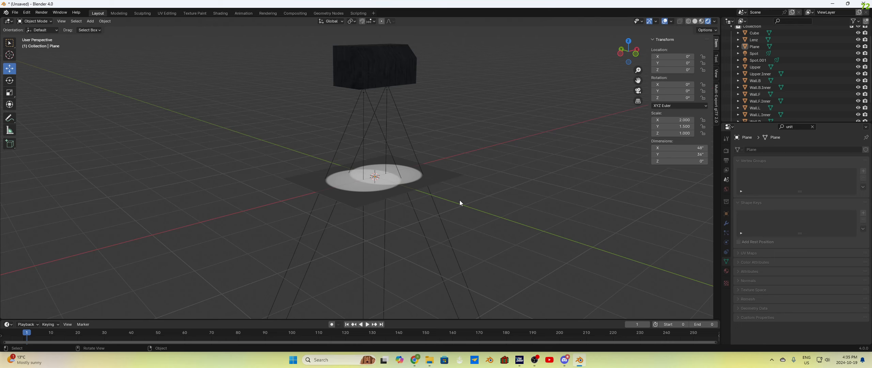
{"action": "middle_click_drag", "start_coordinate": [458, 200], "coordinate": [441, 64]}
{"action": "scroll", "coordinate": [372, 76], "scroll_direction": "up", "scroll_amount": 5}
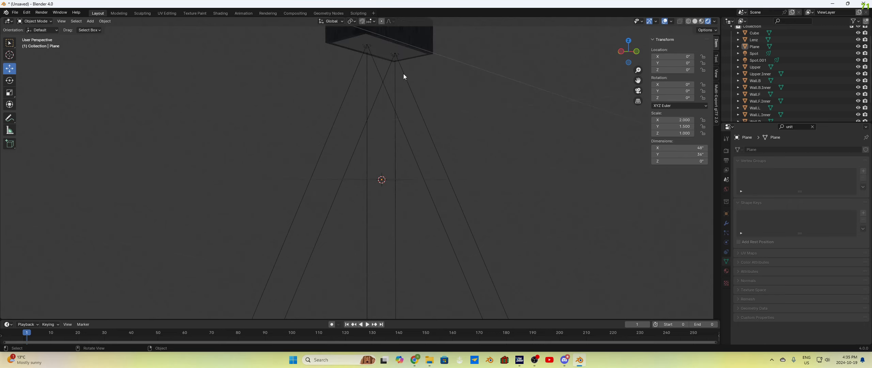
{"action": "middle_click_drag", "start_coordinate": [439, 95], "coordinate": [448, 149]}
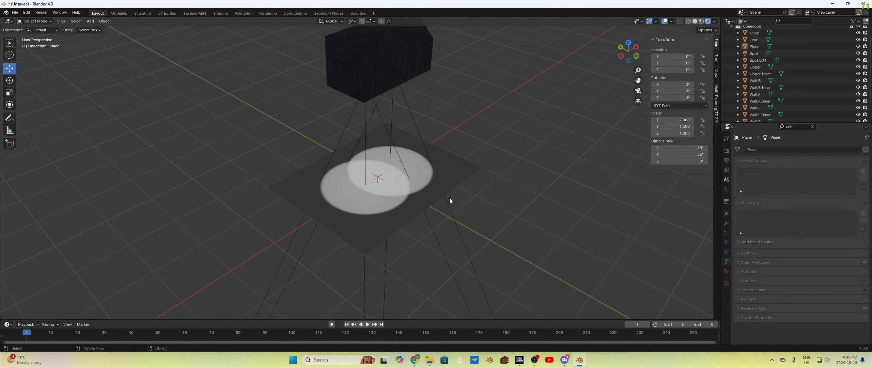
Set the radius of both spot lights, Spot and Spot.001, to 3 inches
{"action": "left_click", "coordinate": [392, 121]}
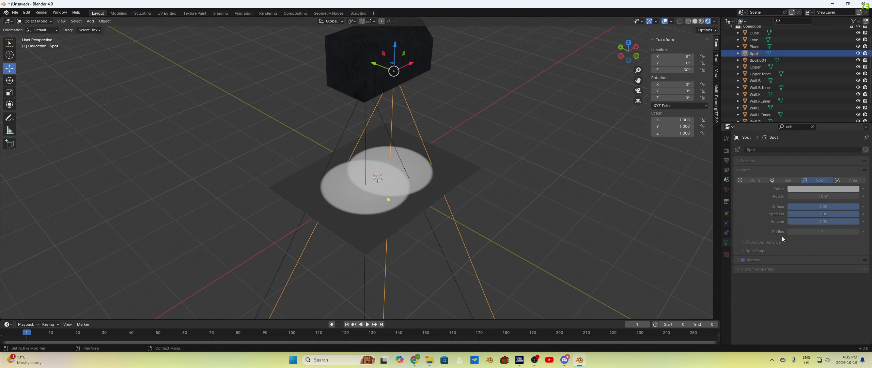
{"action": "left_click", "coordinate": [832, 232]}
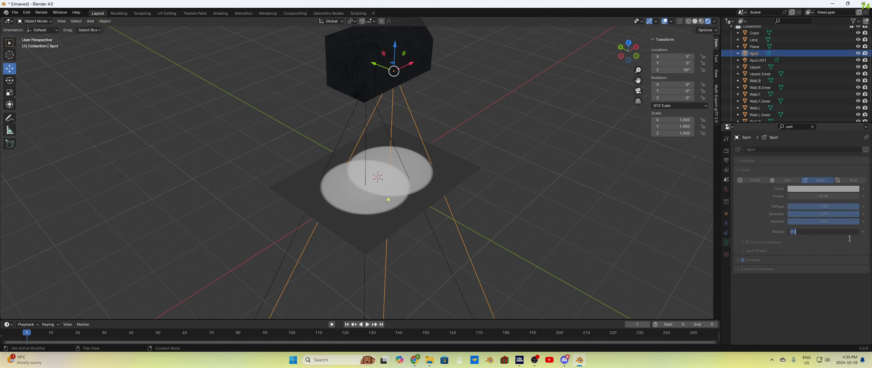
{"action": "type", "text": "3"}
{"action": "key", "text": "Return"}
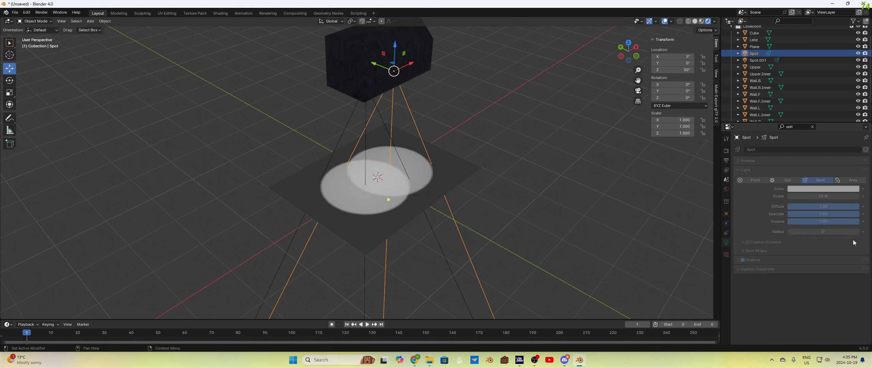
{"action": "left_click", "coordinate": [365, 120]}
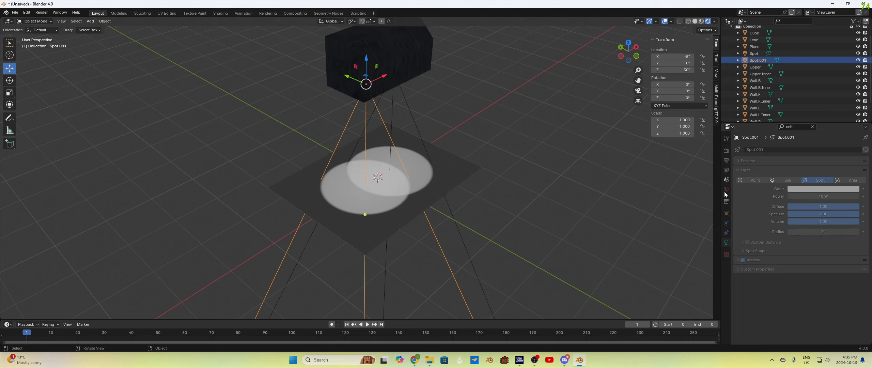
{"action": "left_click", "coordinate": [833, 233]}
{"action": "type", "text": "3"}
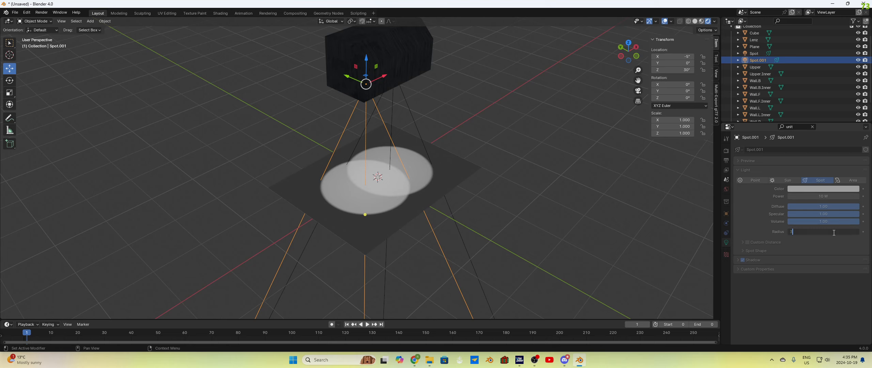
{"action": "key", "text": "Return"}
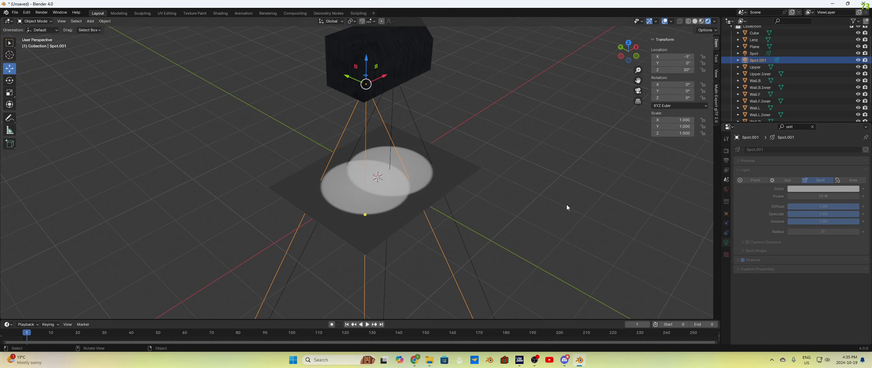
Reset the Spot.001 light's radius to 0 and raise the light 5 inches along Z into the fixture
{"action": "middle_click_drag", "start_coordinate": [494, 229], "coordinate": [500, 251]}
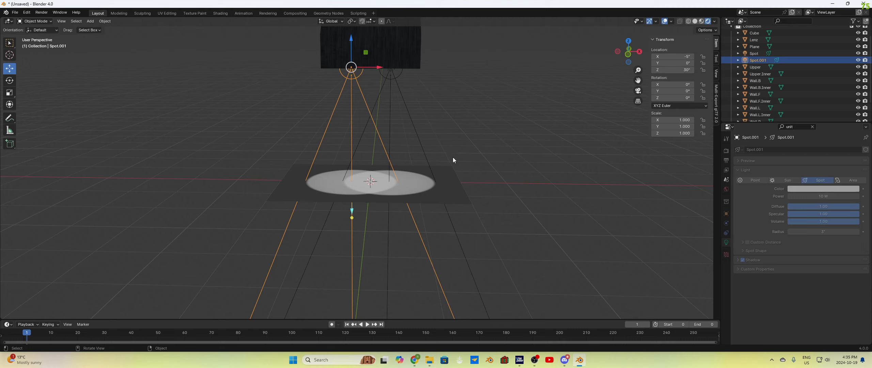
{"action": "left_click", "coordinate": [831, 233]}
{"action": "type", "text": "0"}
{"action": "key", "text": "Return"}
{"action": "left_click_drag", "start_coordinate": [350, 40], "coordinate": [351, 318]}
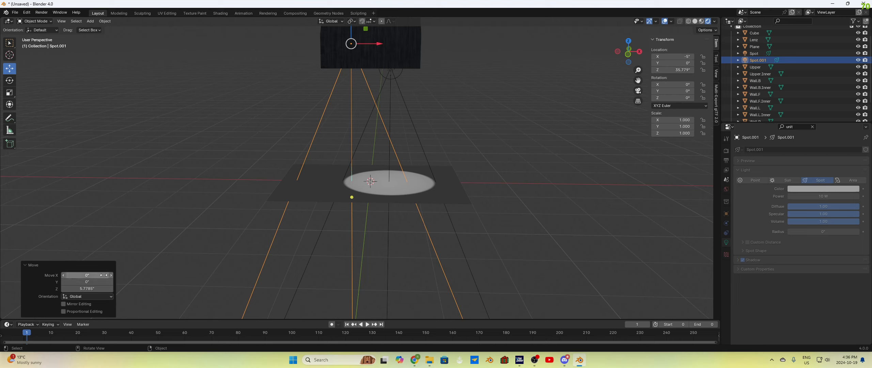
{"action": "left_click", "coordinate": [97, 289]}
{"action": "type", "text": "5"}
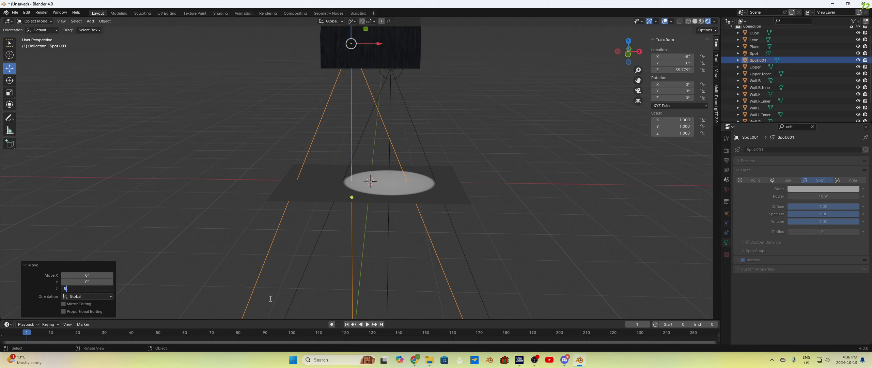
{"action": "key", "text": "Return"}
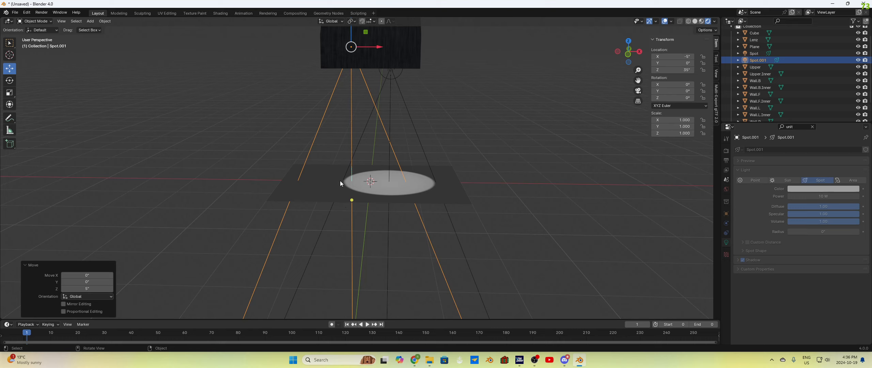
Set the raised Spot.001 light's radius to 3 inches and its power to 100 W
{"action": "left_click", "coordinate": [837, 232]}
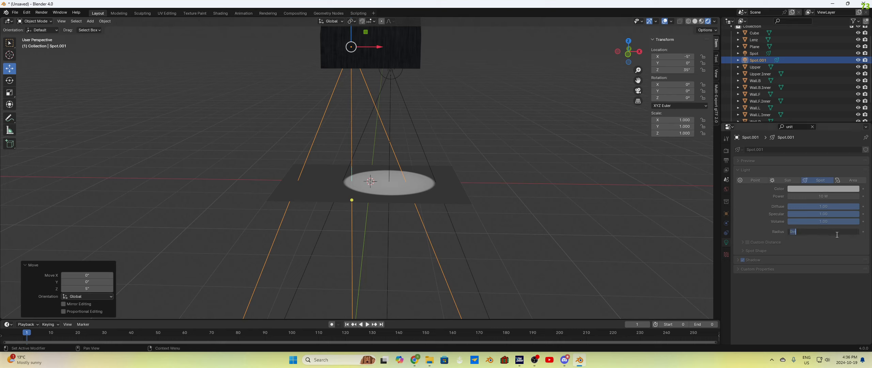
{"action": "type", "text": "3"}
{"action": "key", "text": "Return"}
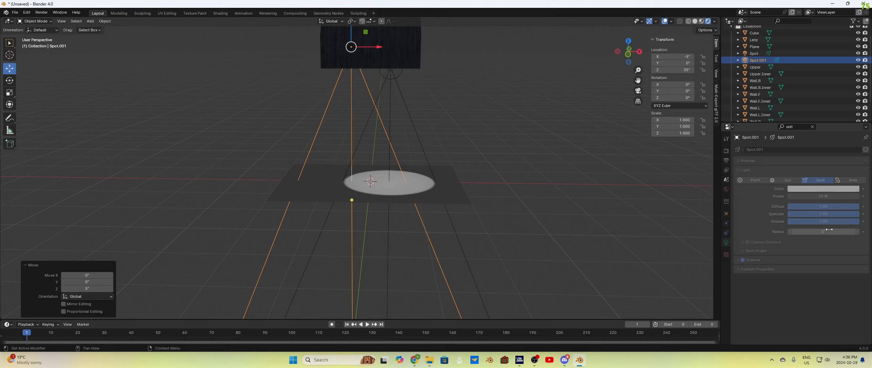
{"action": "left_click", "coordinate": [831, 197]}
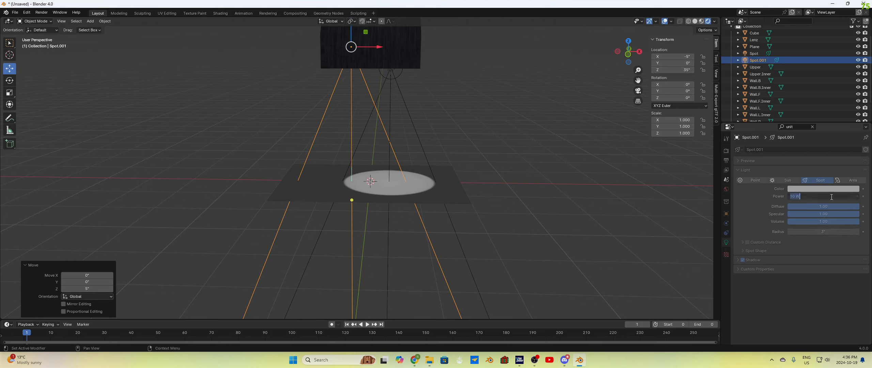
{"action": "type", "text": "100"}
{"action": "key", "text": "Return"}
{"action": "left_click", "coordinate": [802, 241]}
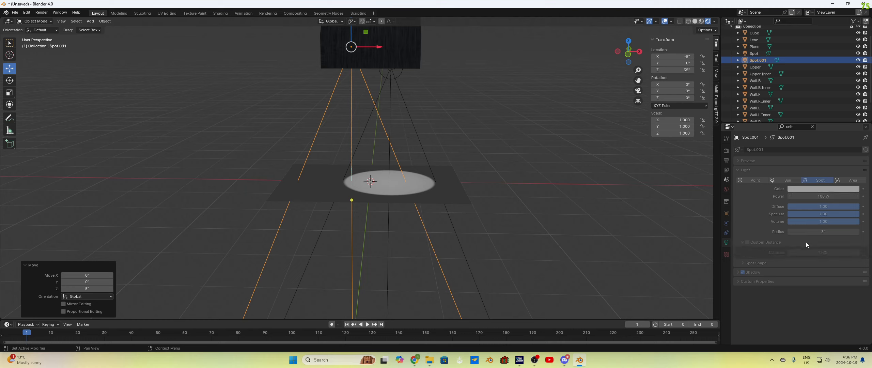
{"action": "left_click", "coordinate": [818, 232]}
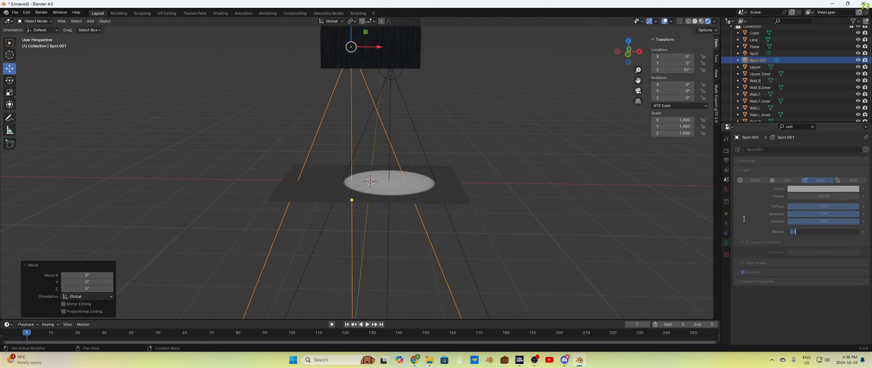
{"action": "key", "text": "Return"}
Check the fixture from below, re-enter 100 W as Spot.001's power and try a radius of 6 inches
{"action": "middle_click_drag", "start_coordinate": [489, 154], "coordinate": [462, 187]}
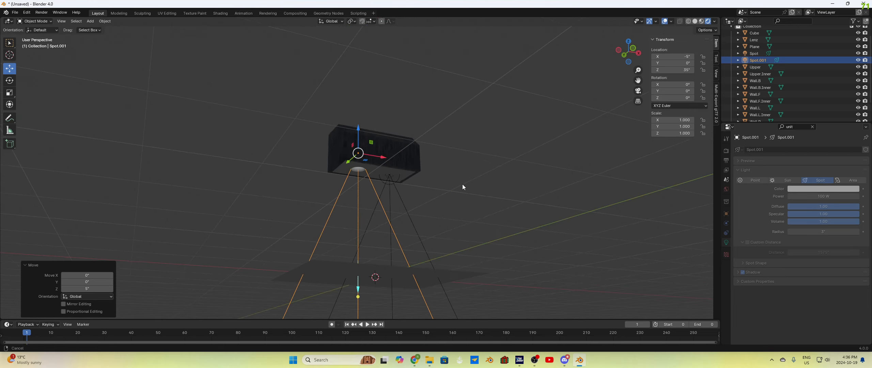
{"action": "scroll", "coordinate": [374, 177], "scroll_direction": "up", "scroll_amount": 8}
{"action": "middle_click_drag", "start_coordinate": [385, 204], "coordinate": [409, 260]}
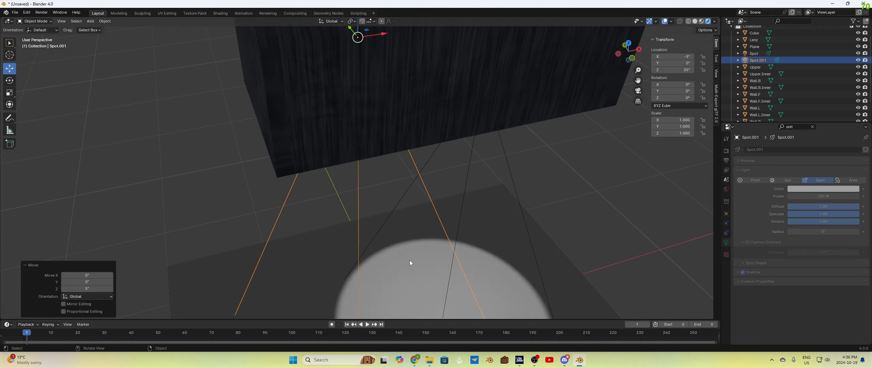
{"action": "left_click", "coordinate": [832, 197]}
{"action": "type", "text": "100"}
{"action": "key", "text": "Return"}
{"action": "left_click", "coordinate": [837, 231]}
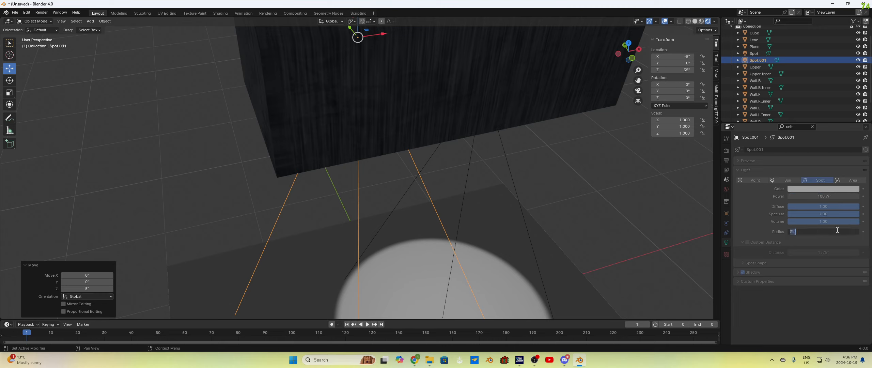
{"action": "type", "text": "6"}
{"action": "key", "text": "Return"}
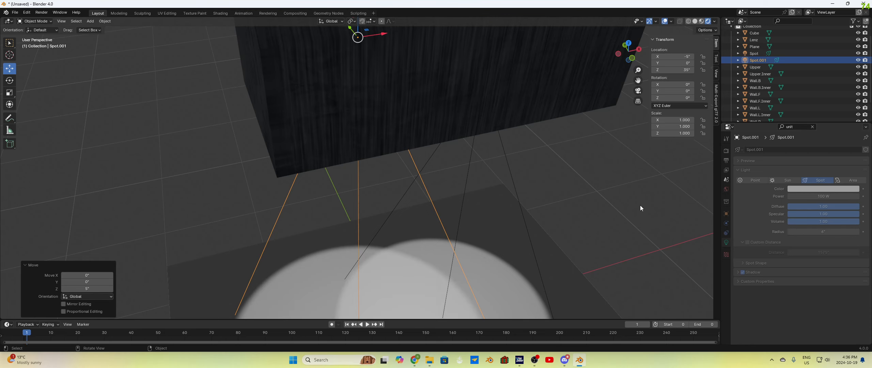
Test Spot.001 radii of 3, 5 and 4 inches against the light on the plane, and settle on 5 inches
{"action": "scroll", "coordinate": [579, 231], "scroll_direction": "down", "scroll_amount": 2}
{"action": "middle_click_drag", "start_coordinate": [562, 235], "coordinate": [526, 227]}
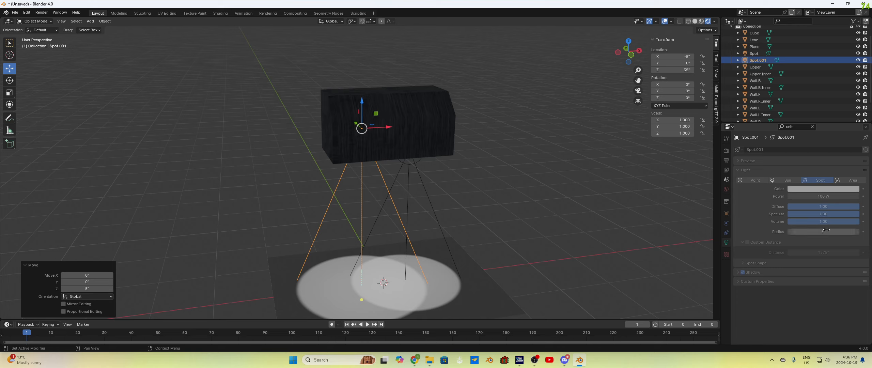
{"action": "left_click", "coordinate": [814, 233]}
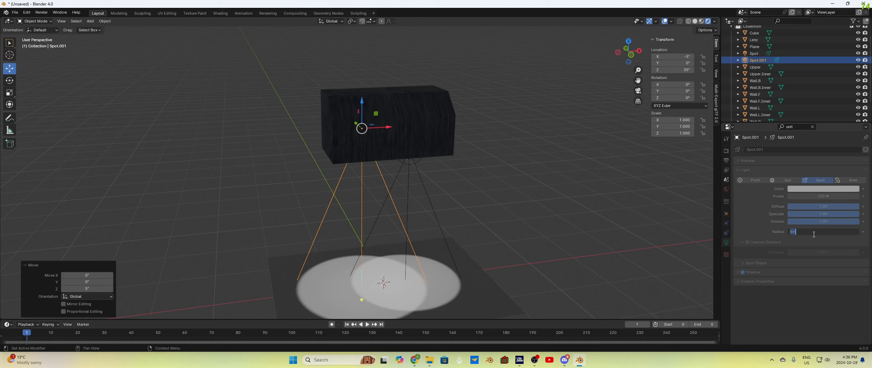
{"action": "type", "text": "3"}
{"action": "key", "text": "Return"}
{"action": "left_click", "coordinate": [813, 234]}
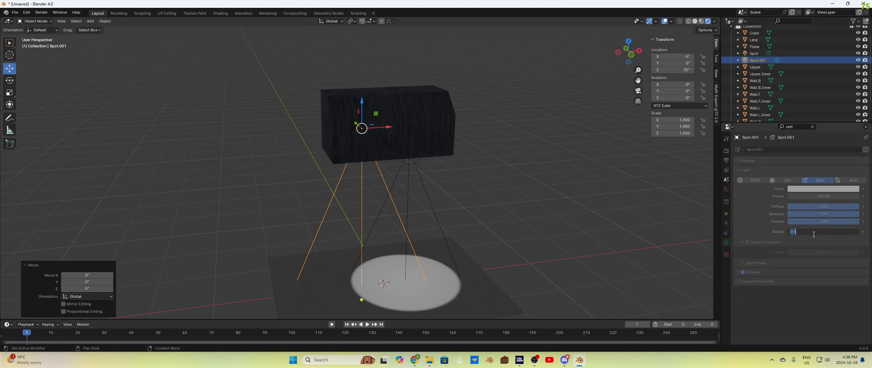
{"action": "type", "text": "5"}
{"action": "key", "text": "Return"}
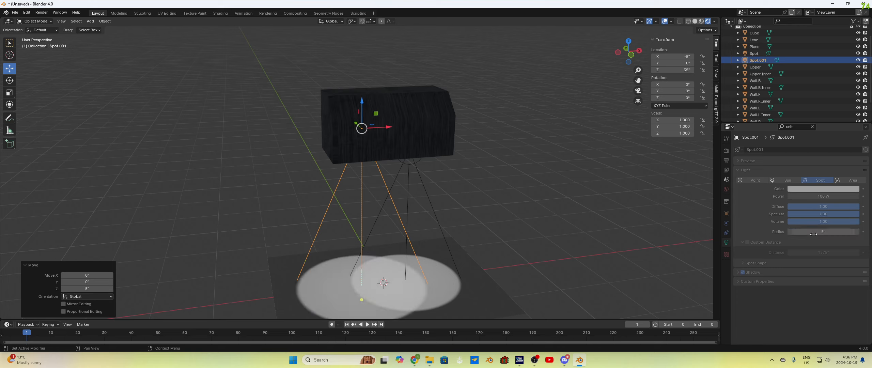
{"action": "left_click", "coordinate": [813, 234]}
{"action": "type", "text": "4"}
{"action": "key", "text": "Return"}
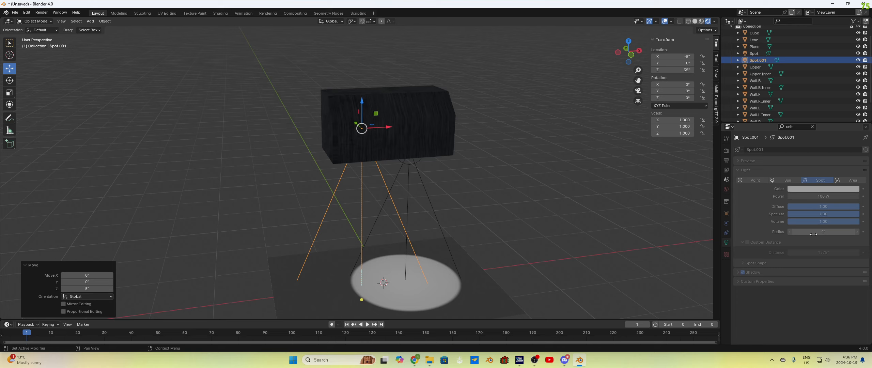
{"action": "left_click", "coordinate": [812, 234]}
{"action": "type", "text": "5"}
{"action": "key", "text": "Return"}
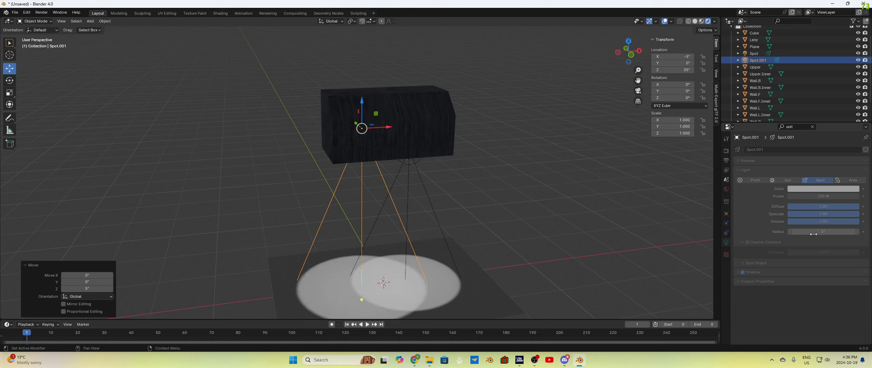
Raise the other spot light, Spot, 5 inches along Z into the fixture
{"action": "middle_click_drag", "start_coordinate": [465, 223], "coordinate": [453, 205]}
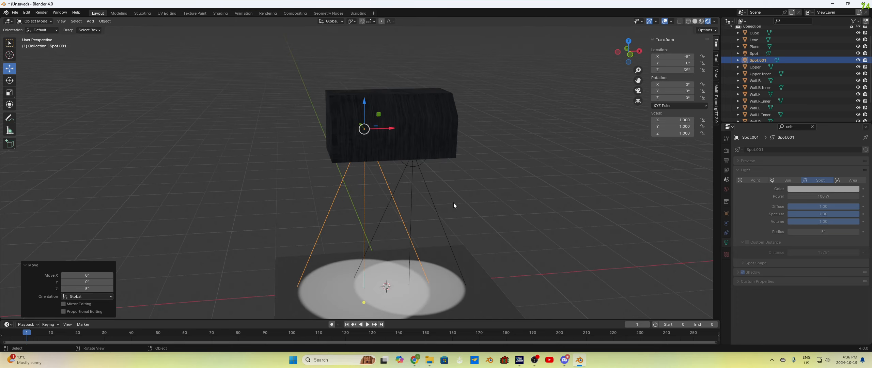
{"action": "left_click", "coordinate": [412, 182]}
{"action": "left_click_drag", "start_coordinate": [414, 141], "coordinate": [413, 121]}
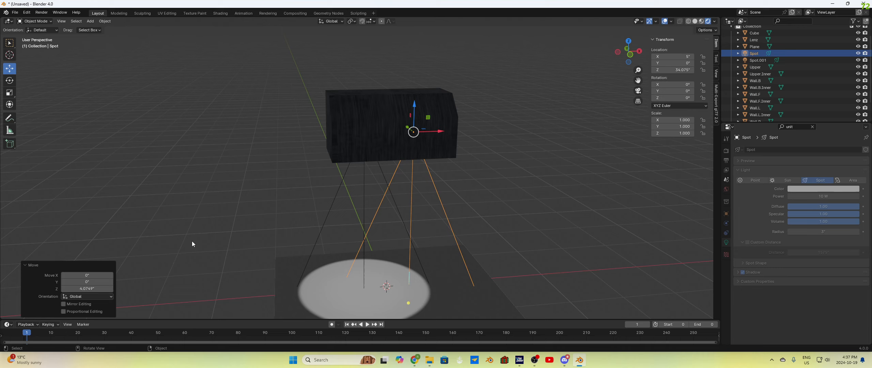
{"action": "left_click", "coordinate": [97, 288]}
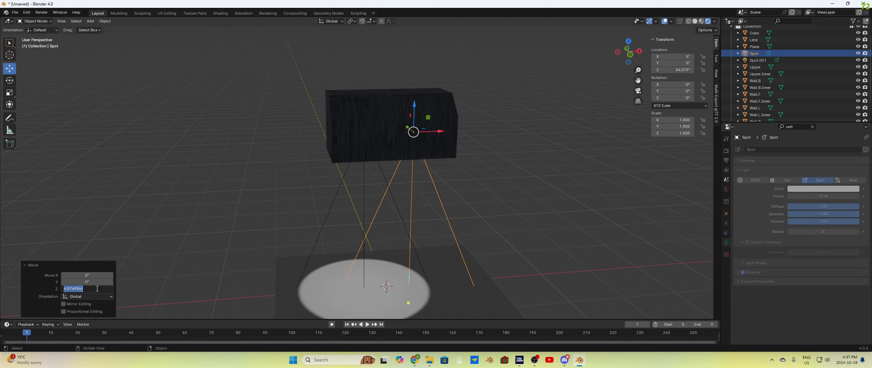
{"action": "type", "text": "5"}
{"action": "key", "text": "Return"}
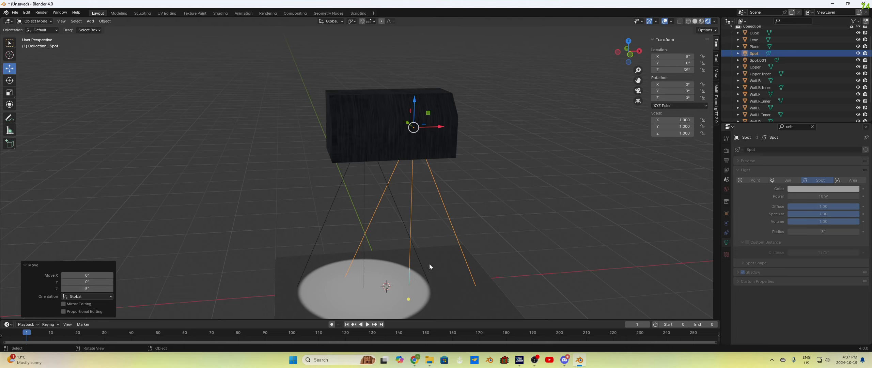
Set the Spot light's radius to 5 inches and its power to 100 W, matching Spot.001
{"action": "type", "text": "4"}
{"action": "key", "text": "Return"}
{"action": "left_click", "coordinate": [829, 231]}
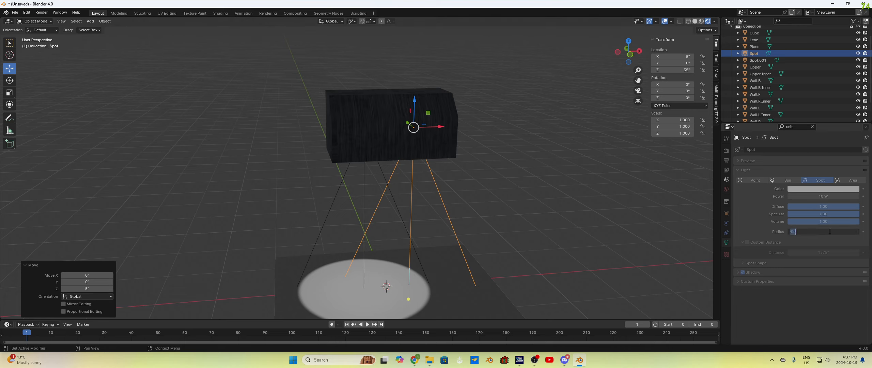
{"action": "type", "text": "5"}
{"action": "key", "text": "Return"}
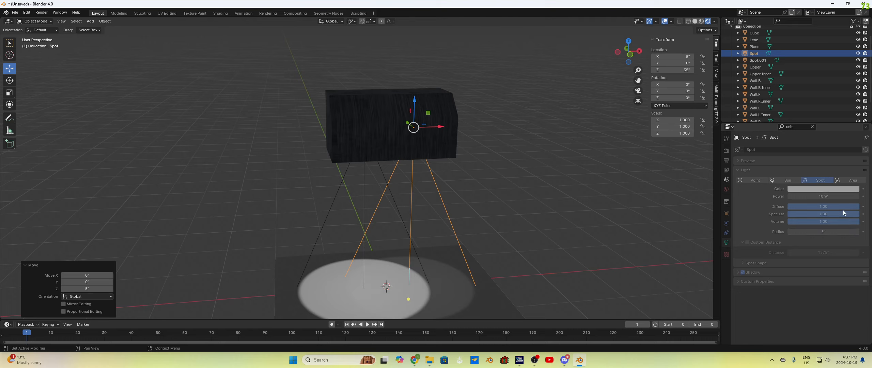
{"action": "left_click", "coordinate": [839, 197]}
{"action": "type", "text": "100"}
{"action": "key", "text": "Return"}
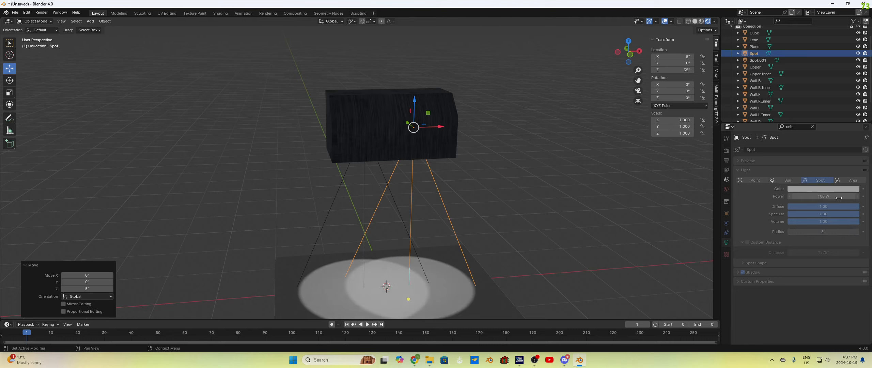
Delete the ground plane beneath the light fixture
{"action": "middle_click_drag", "start_coordinate": [530, 221], "coordinate": [494, 236]}
{"action": "left_click", "coordinate": [537, 208]}
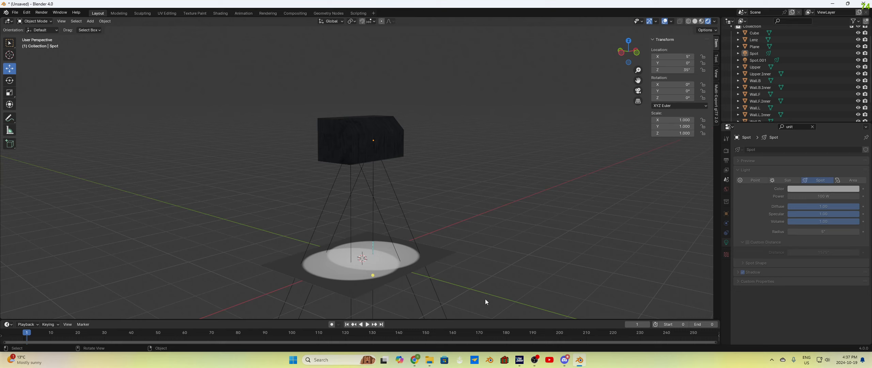
{"action": "left_click", "coordinate": [439, 259]}
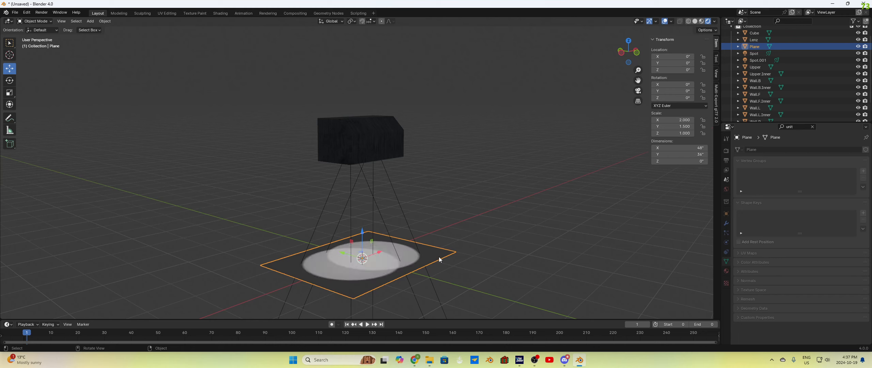
{"action": "key", "text": "Delete"}
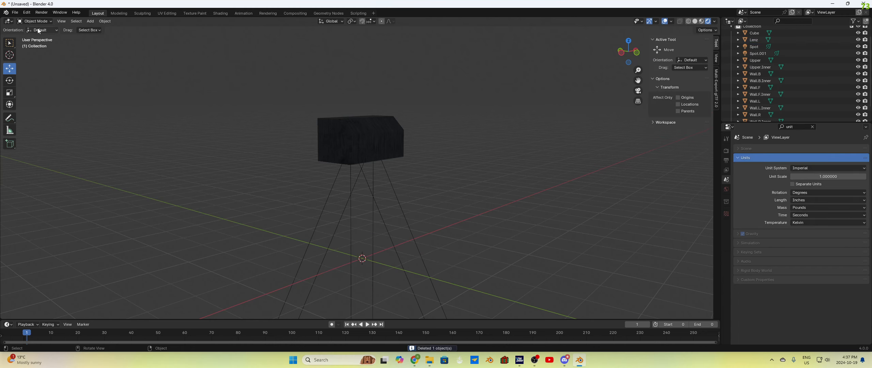
Save the scene over the existing Light-Fixture-Tut-001-R00.blend file in the Light-Fixture-Tut-001 project folder
{"action": "left_click", "coordinate": [15, 12]}
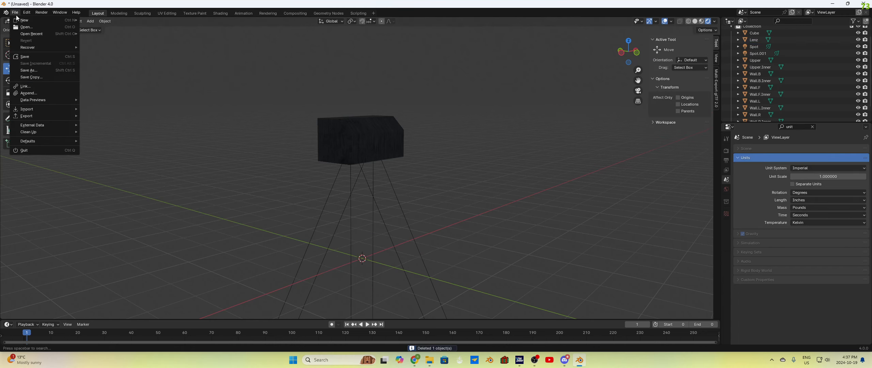
{"action": "left_click", "coordinate": [29, 71]}
{"action": "left_click", "coordinate": [370, 118]}
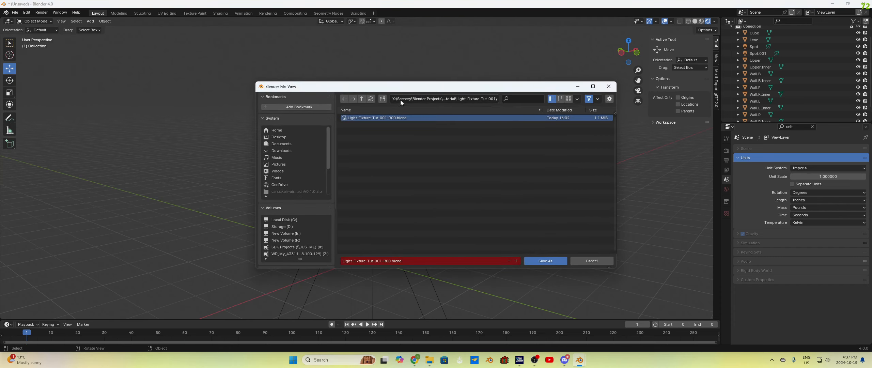
{"action": "left_click_drag", "start_coordinate": [410, 90], "coordinate": [363, 188]}
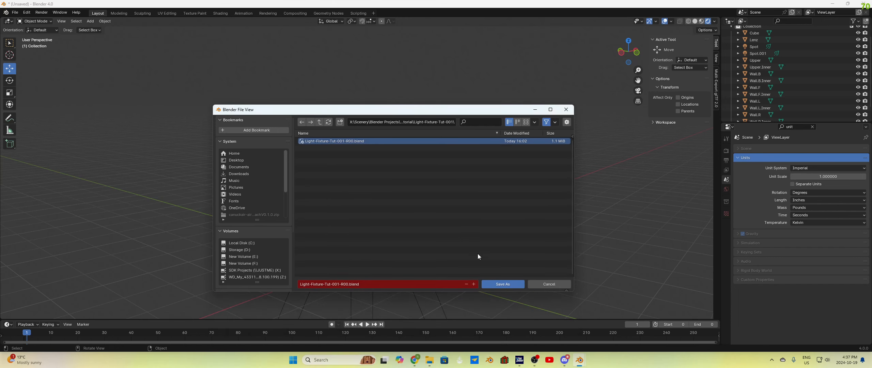
{"action": "left_click", "coordinate": [493, 285]}
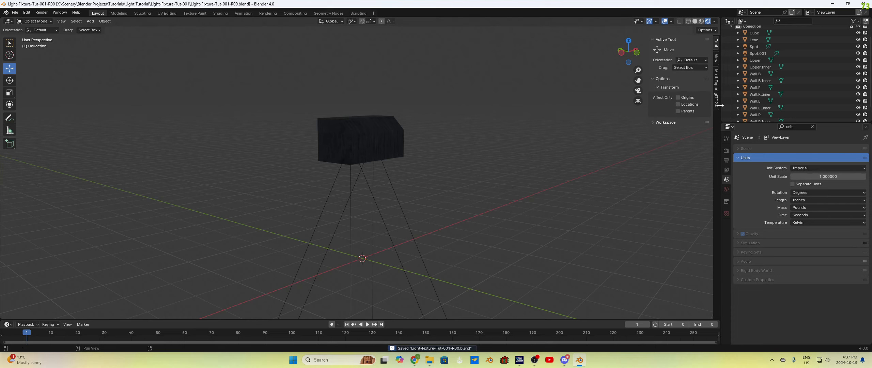
Show the Multi-Export glTF 2.0 options at a readable width, with the export list grouped by collections
{"action": "left_click", "coordinate": [717, 89]}
{"action": "left_click", "coordinate": [653, 79]}
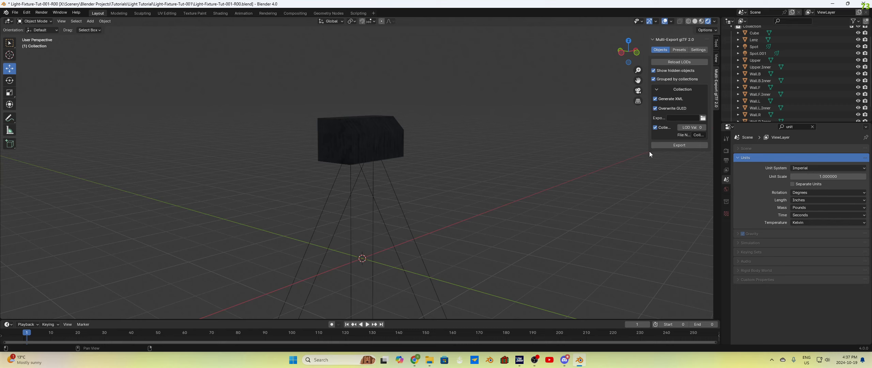
{"action": "left_click_drag", "start_coordinate": [647, 152], "coordinate": [523, 158]}
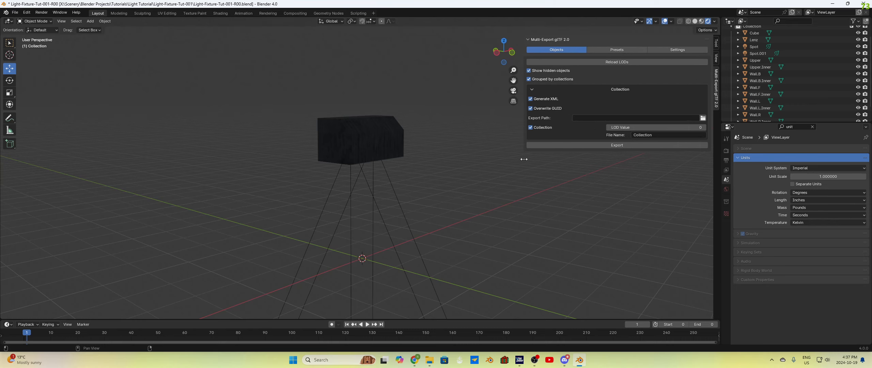
Set the collection's export path to the innermost Light-Fixture-Tut-001-R00 folder under Msfs 2020 Objects\Tutorials\Light-Fixture-Tut-001
{"action": "left_click", "coordinate": [703, 117]}
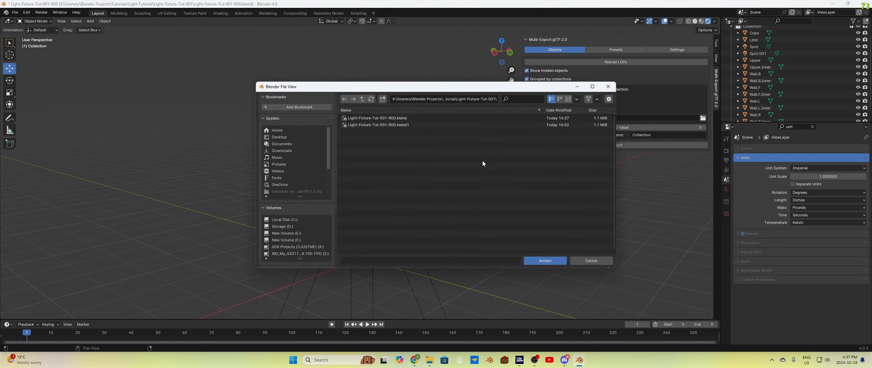
{"action": "left_click", "coordinate": [359, 99]}
{"action": "left_click", "coordinate": [362, 98]}
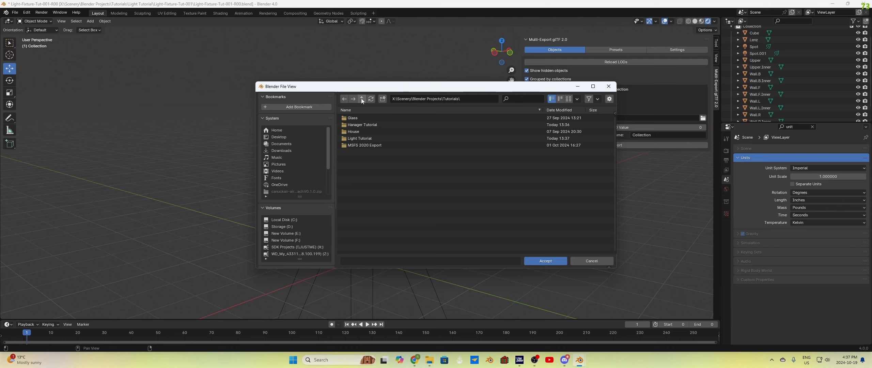
{"action": "left_click", "coordinate": [362, 98]}
{"action": "left_click", "coordinate": [361, 98]}
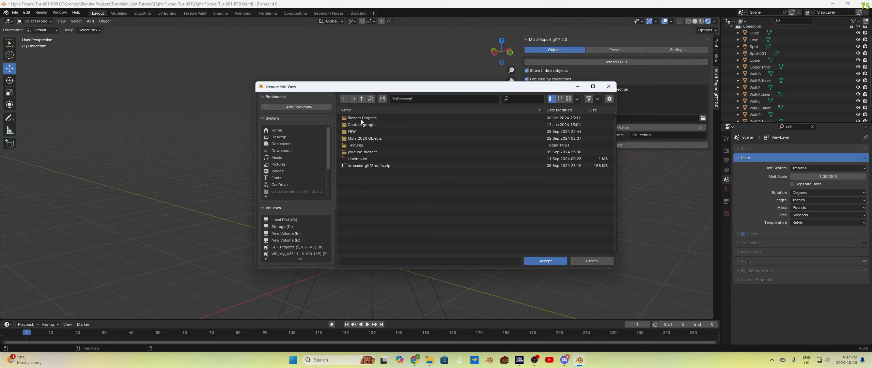
{"action": "double_click", "coordinate": [365, 137]}
{"action": "double_click", "coordinate": [362, 190]}
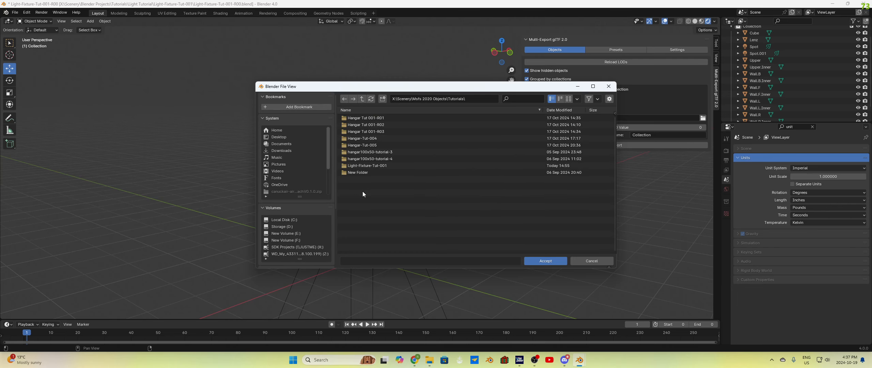
{"action": "double_click", "coordinate": [368, 166]}
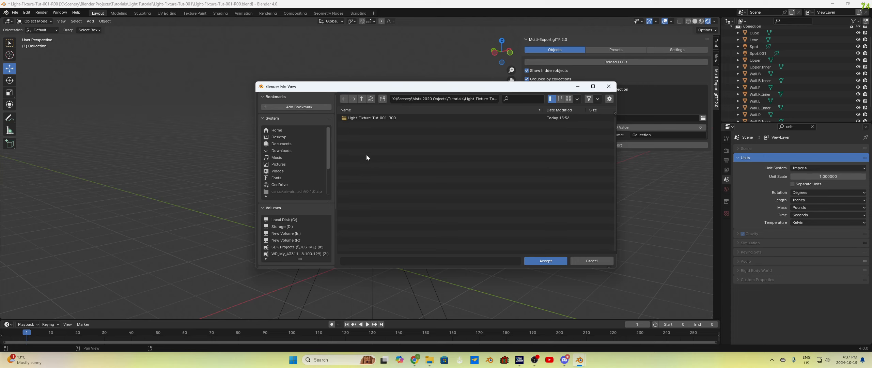
{"action": "double_click", "coordinate": [363, 117]}
{"action": "double_click", "coordinate": [370, 118]}
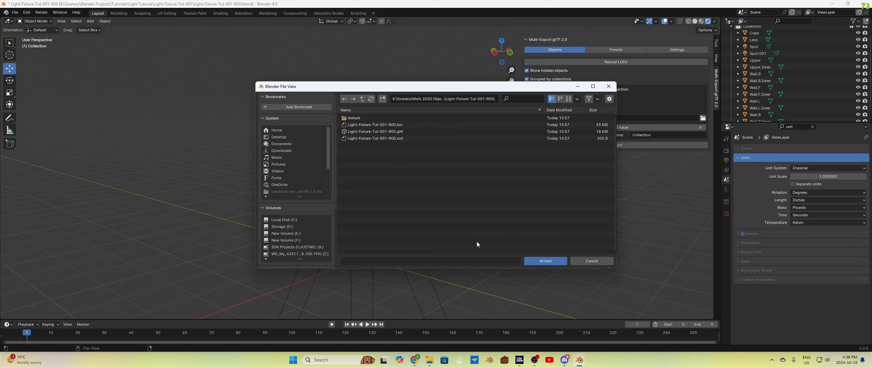
{"action": "left_click", "coordinate": [560, 261]}
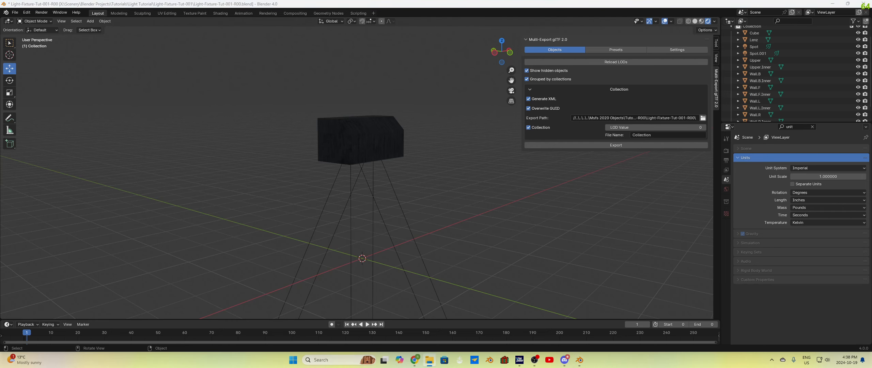
In File Explorer, delete the texture folder and all previously exported files from the Light-Fixture-Tut-001-R00 export folder
{"action": "left_click_drag", "start_coordinate": [1, 112], "coordinate": [475, 115]}
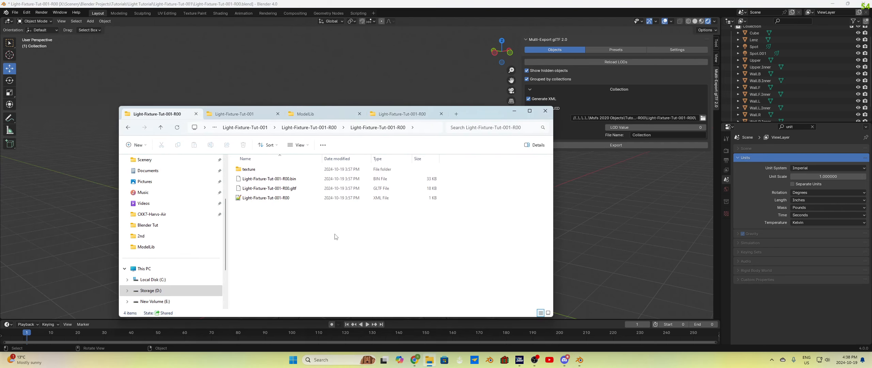
{"action": "left_click_drag", "start_coordinate": [318, 224], "coordinate": [247, 170]}
{"action": "key", "text": "Delete"}
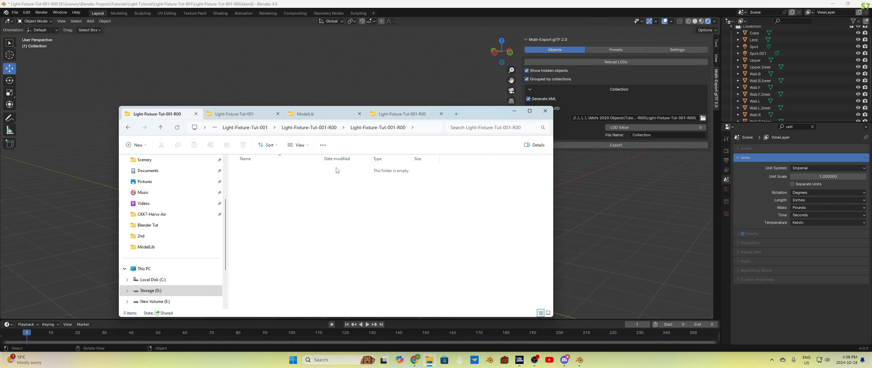
{"action": "left_click_drag", "start_coordinate": [483, 110], "coordinate": [0, 110]}
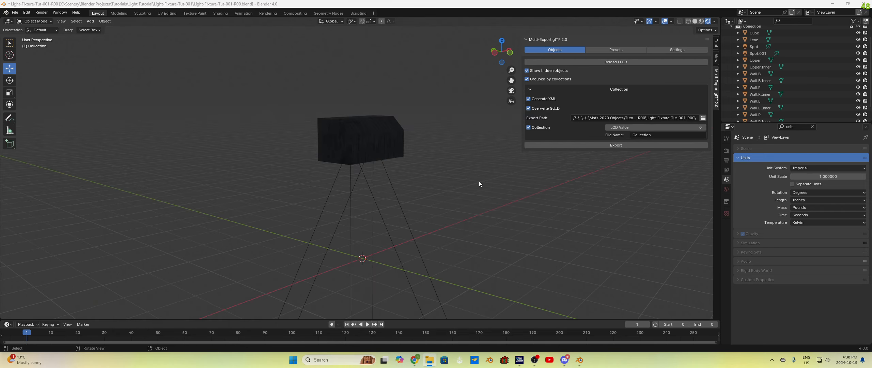
Set the collection's export file name to Light-Fixture-Tut-001-R00
{"action": "left_click", "coordinate": [659, 135]}
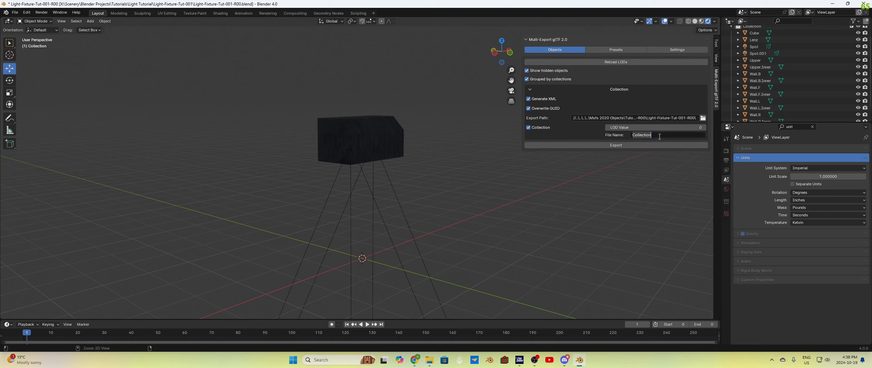
{"action": "type", "text": "Light-Fixture-Tut-001-R00"}
{"action": "key", "text": "Return"}
Include punctual lights and cameras in the export settings, keep textures in the texture subfolder, and export the collection
{"action": "left_click", "coordinate": [670, 51]}
{"action": "left_click", "coordinate": [627, 72]}
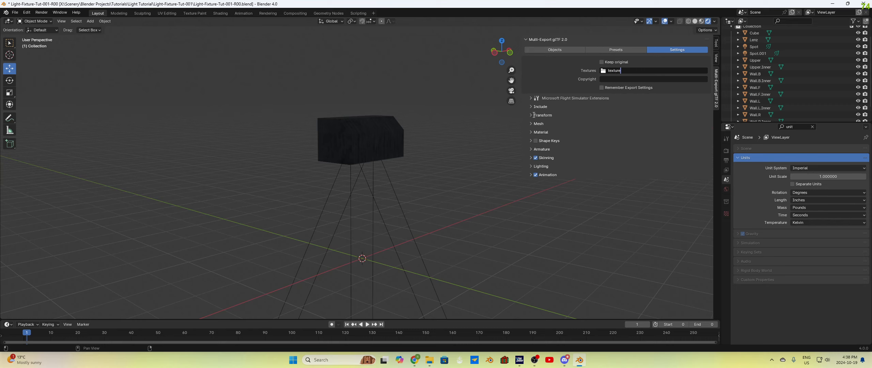
{"action": "left_click", "coordinate": [533, 107]}
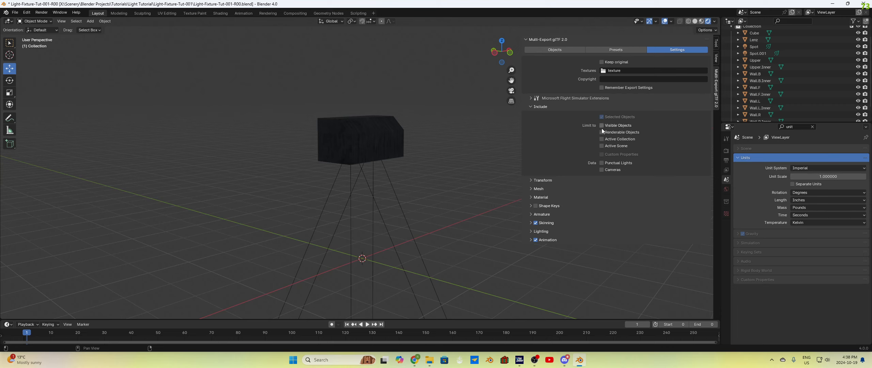
{"action": "left_click", "coordinate": [602, 163]}
{"action": "left_click", "coordinate": [602, 170]}
{"action": "left_click", "coordinate": [561, 51]}
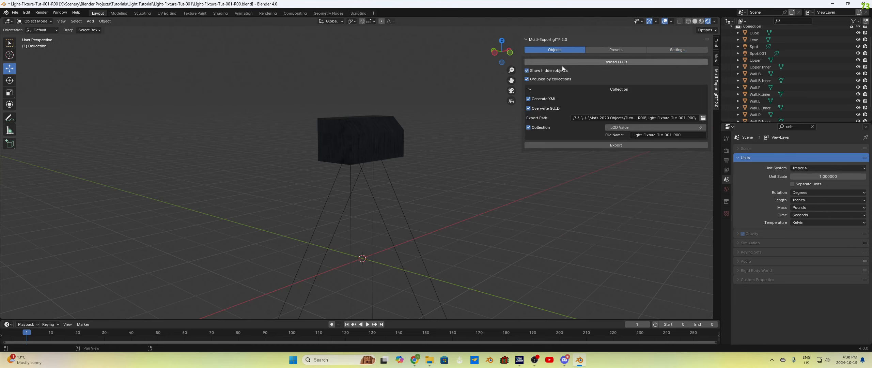
{"action": "left_click", "coordinate": [600, 145]}
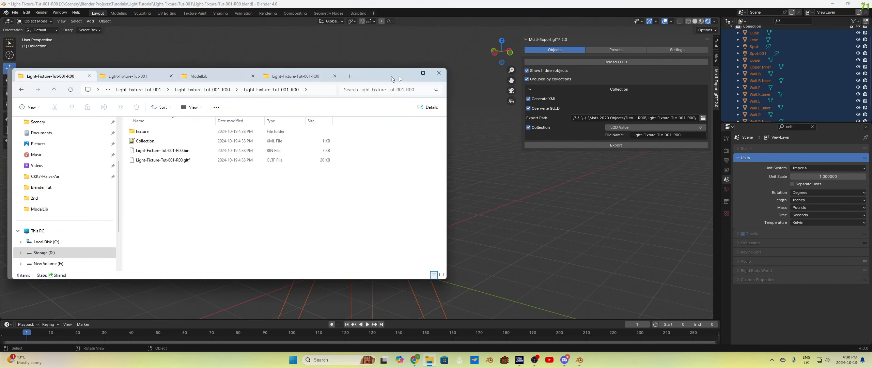
In File Explorer, rename the exported Collection XML file to Light-Fixture-Tut-001-R00, reusing the name of the BIN file
{"action": "left_click", "coordinate": [256, 150]}
{"action": "left_click", "coordinate": [266, 157]}
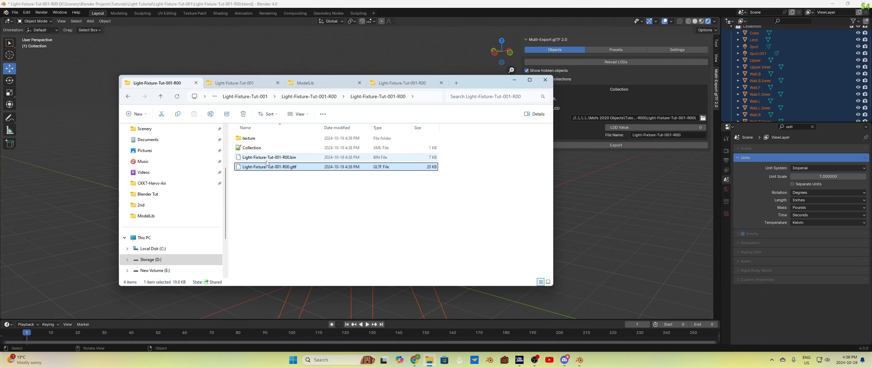
{"action": "right_click", "coordinate": [265, 158]}
{"action": "left_click", "coordinate": [273, 159]}
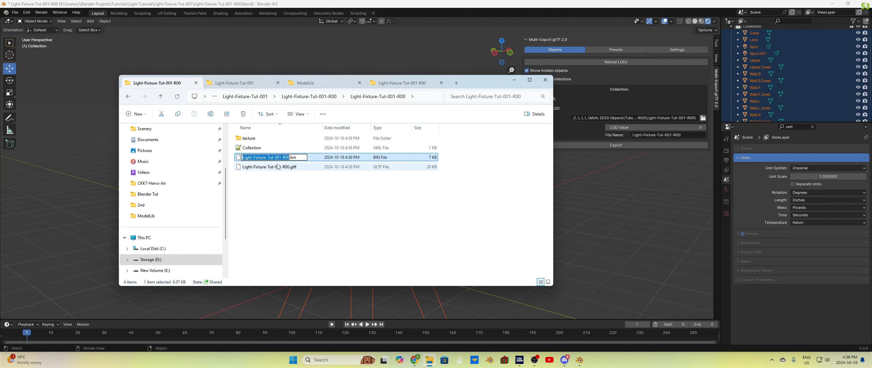
{"action": "right_click", "coordinate": [274, 159]}
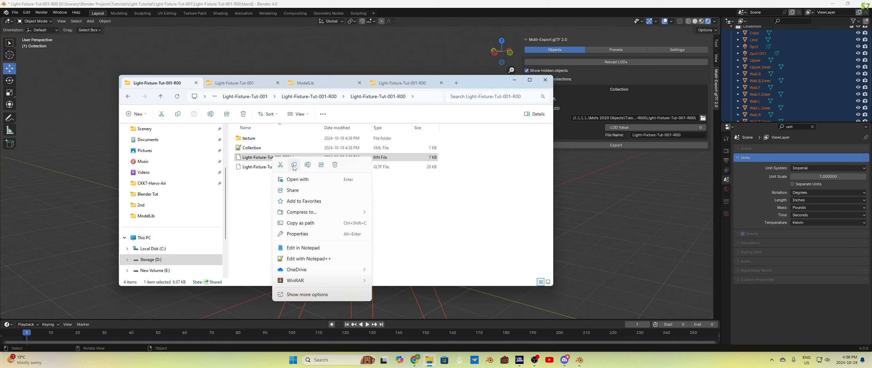
{"action": "left_click", "coordinate": [306, 166]}
{"action": "right_click", "coordinate": [282, 157]}
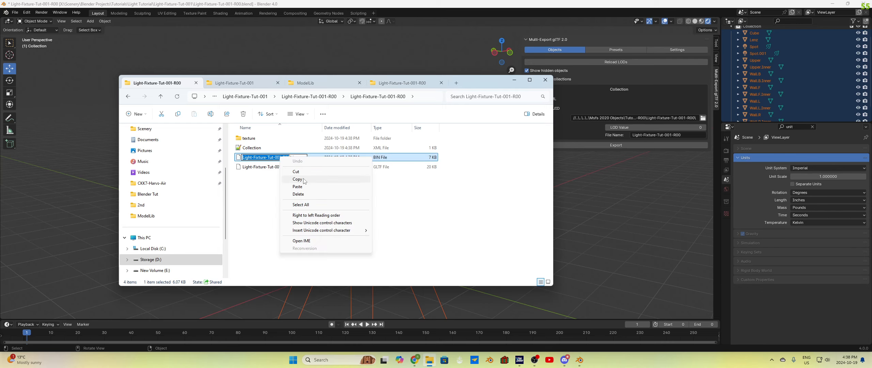
{"action": "left_click", "coordinate": [299, 180]}
{"action": "right_click", "coordinate": [254, 149]}
{"action": "left_click", "coordinate": [287, 157]}
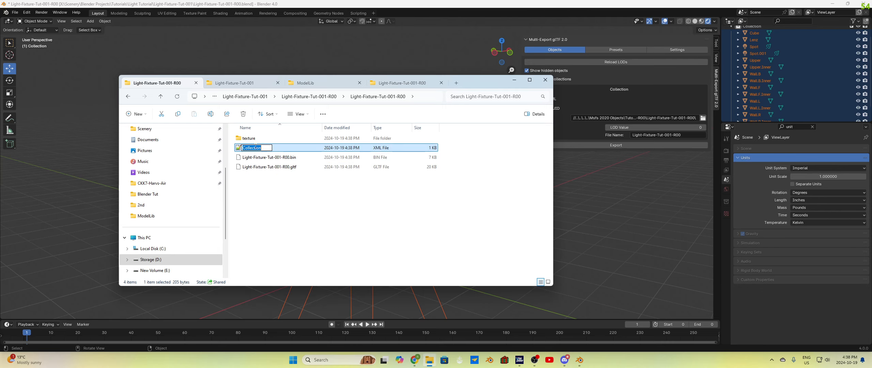
{"action": "right_click", "coordinate": [255, 146]}
{"action": "left_click", "coordinate": [272, 176]}
Copy the texture folder and the exported XML, BIN and GLTF files of the light fixture
{"action": "left_click_drag", "start_coordinate": [304, 203], "coordinate": [246, 140]}
{"action": "right_click", "coordinate": [247, 140]}
{"action": "left_click", "coordinate": [266, 147]}
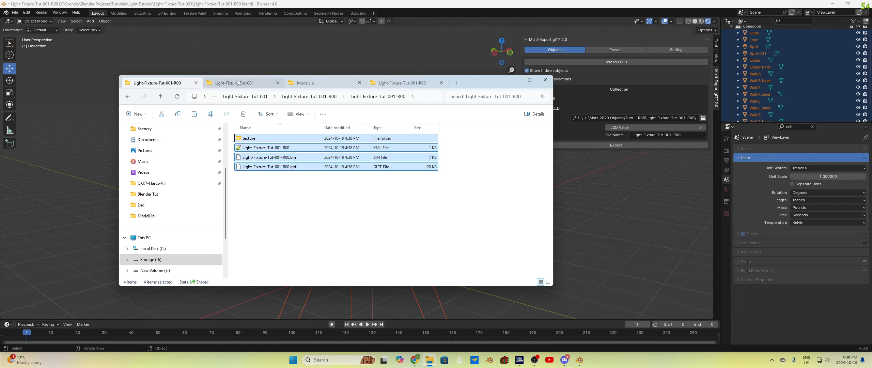
Browse from the CKK7-Harvs-Air project through PackageSources and Scenery to the ModelLib folder of airport-ckk7-steinbach
{"action": "left_click", "coordinate": [339, 83]}
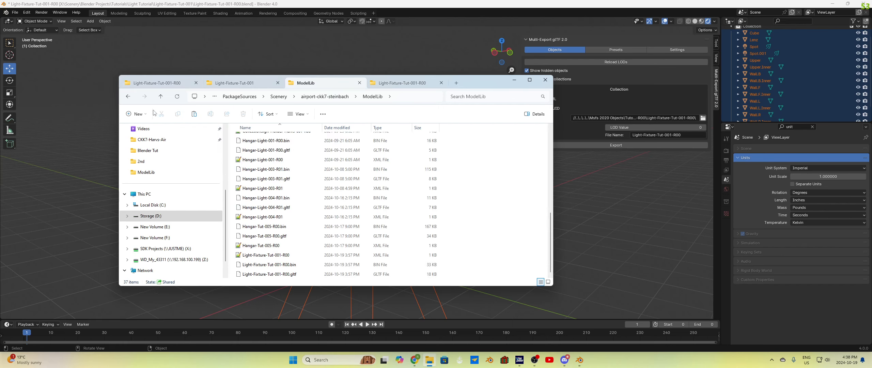
{"action": "left_click", "coordinate": [128, 96]}
{"action": "left_click", "coordinate": [128, 96]}
{"action": "left_click", "coordinate": [128, 97]}
{"action": "left_click", "coordinate": [128, 96]}
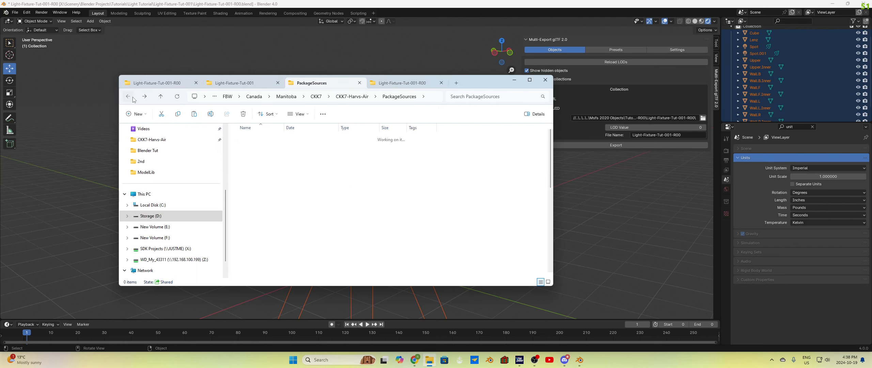
{"action": "double_click", "coordinate": [252, 177]}
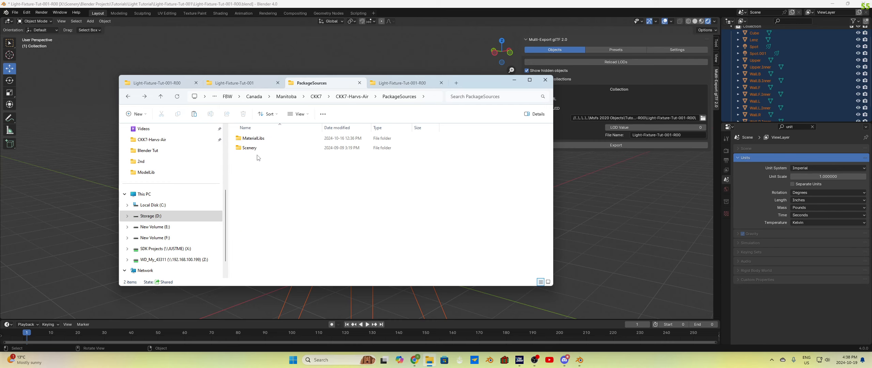
{"action": "double_click", "coordinate": [256, 147]}
{"action": "double_click", "coordinate": [260, 138]}
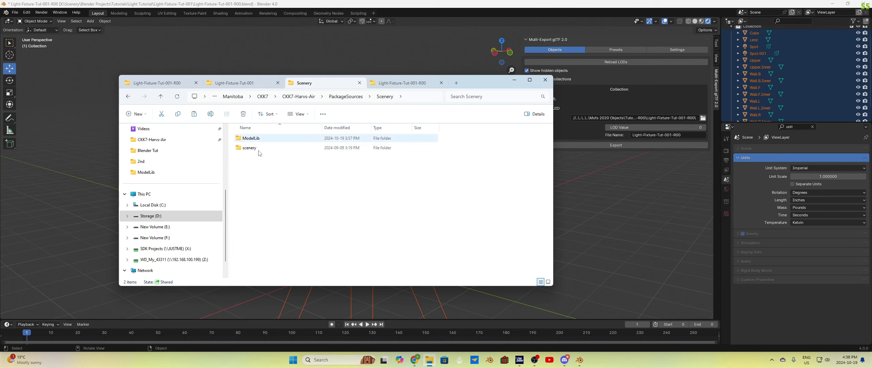
{"action": "double_click", "coordinate": [258, 138]}
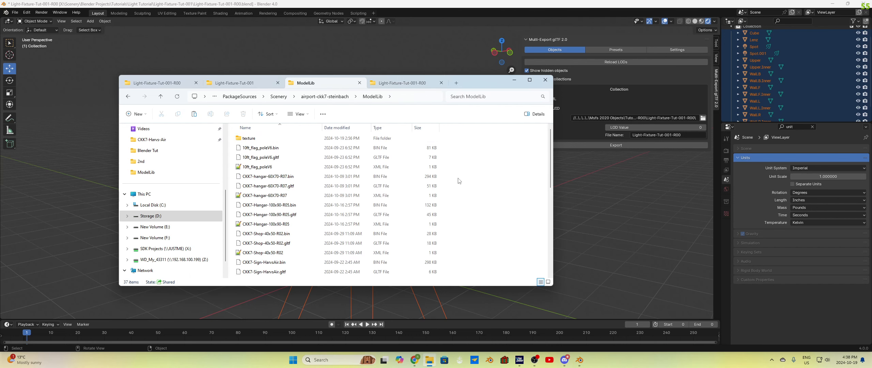
Delete the existing Light-Fixture-Tut-001-R00 BIN, GLTF and XML files from the ModelLib folder
{"action": "scroll", "coordinate": [462, 182], "scroll_direction": "down", "scroll_amount": 8}
{"action": "left_click_drag", "start_coordinate": [303, 258], "coordinate": [304, 274]}
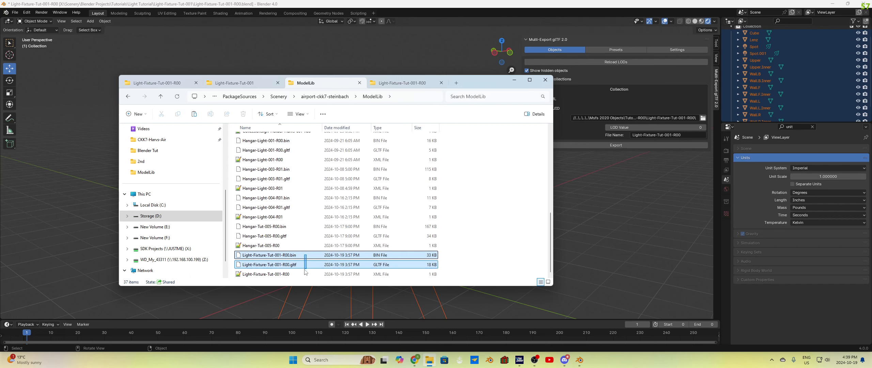
{"action": "key", "text": "Delete"}
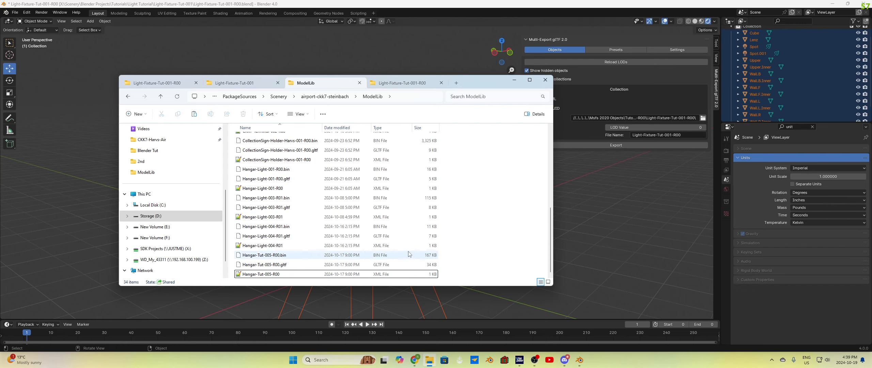
Paste the copied texture folder and the newly exported Light-Fixture-Tut-001-R00 XML, BIN and GLTF files into ModelLib
{"action": "right_click", "coordinate": [470, 219]}
{"action": "left_click", "coordinate": [479, 226]}
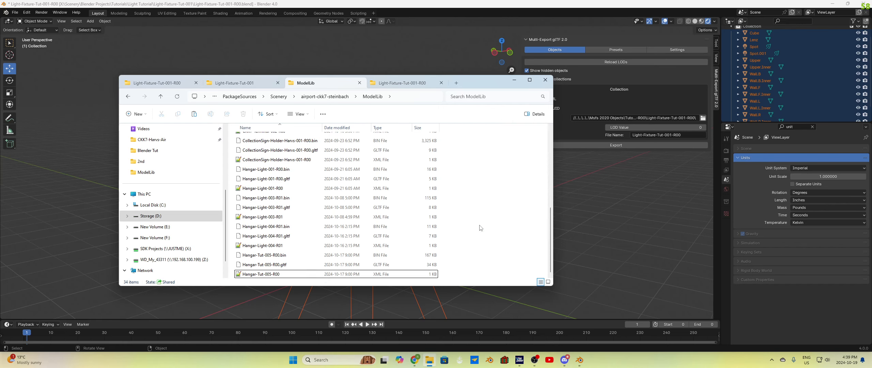
{"action": "left_click", "coordinate": [406, 124]}
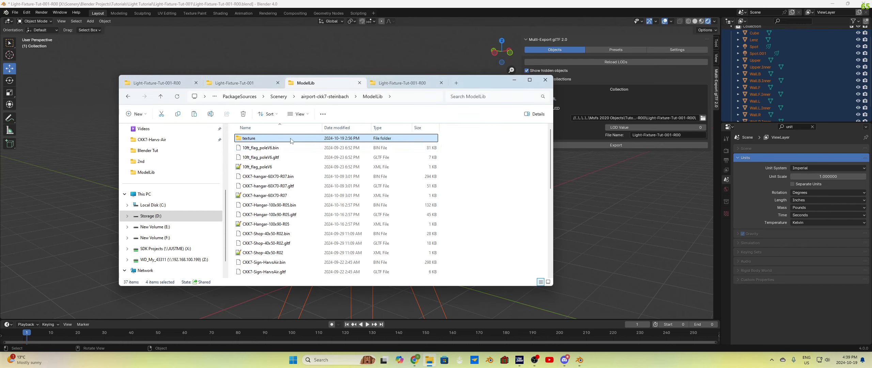
{"action": "left_click", "coordinate": [493, 189]}
{"action": "scroll", "coordinate": [493, 190], "scroll_direction": "down", "scroll_amount": 7}
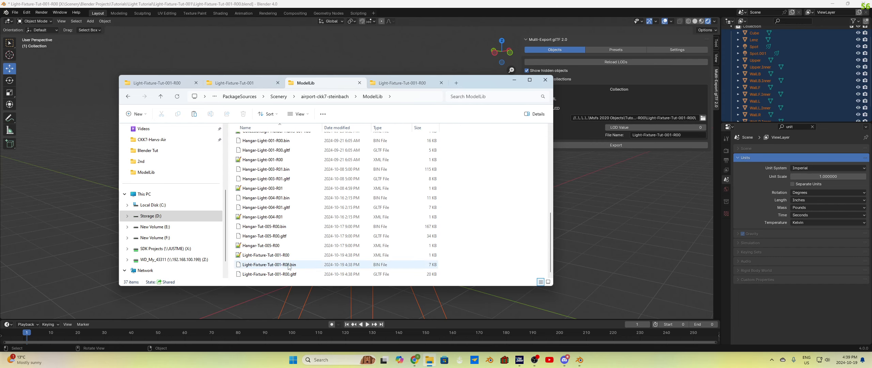
Minimize File Explorer and Blender to switch to Microsoft Flight Simulator
{"action": "left_click", "coordinate": [514, 80]}
{"action": "left_click", "coordinate": [833, 4]}
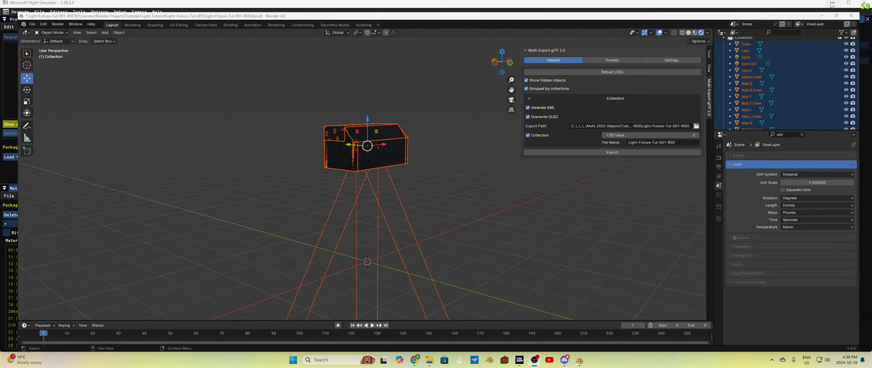